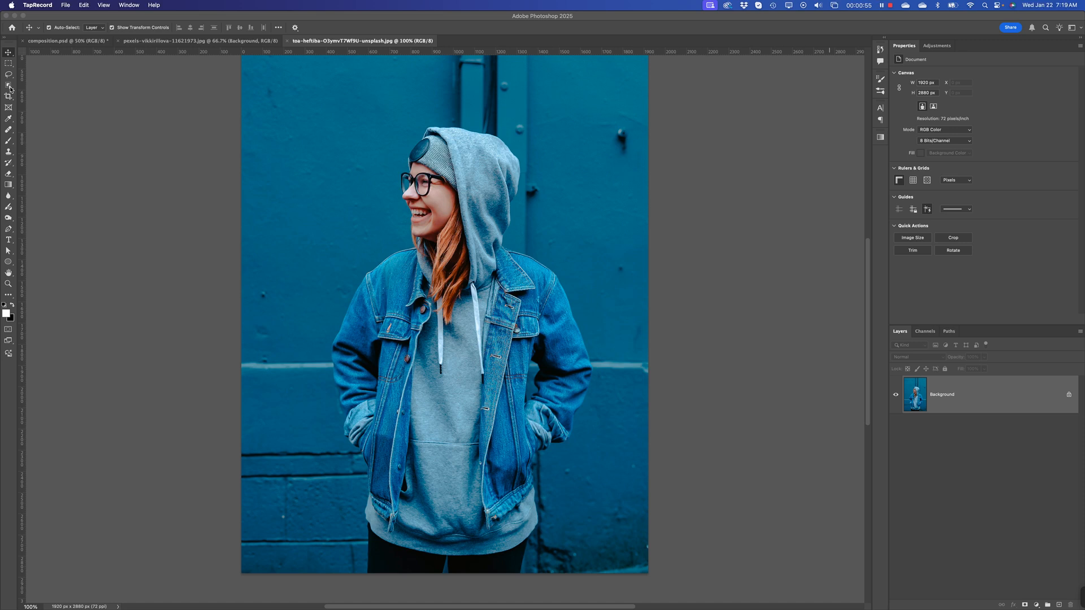
{"action": "left_click", "coordinate": [128, 5]}
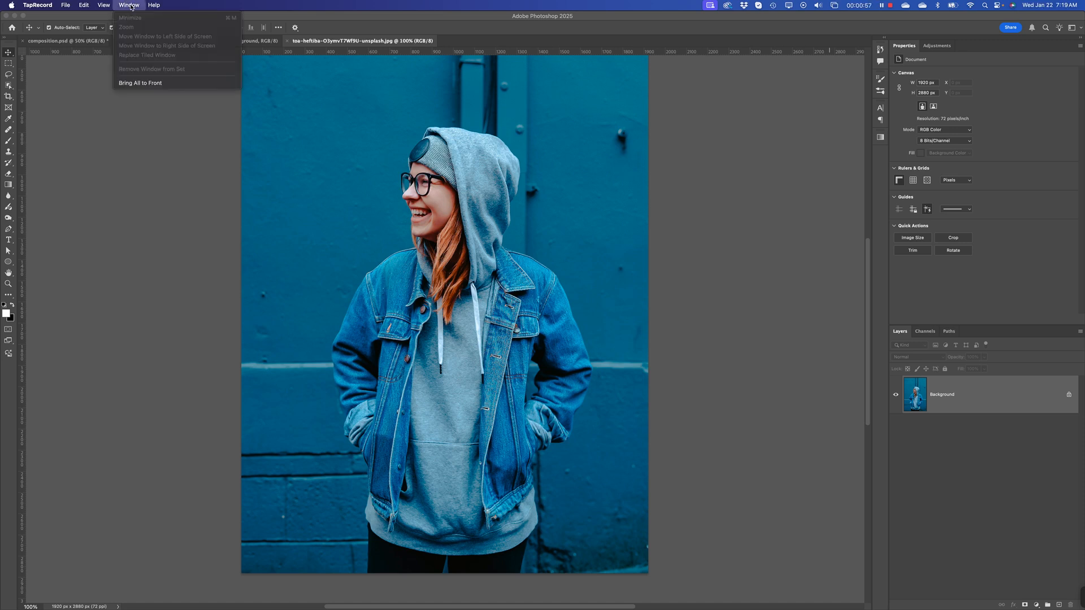
{"action": "left_click", "coordinate": [127, 5]}
{"action": "left_click", "coordinate": [113, 163]}
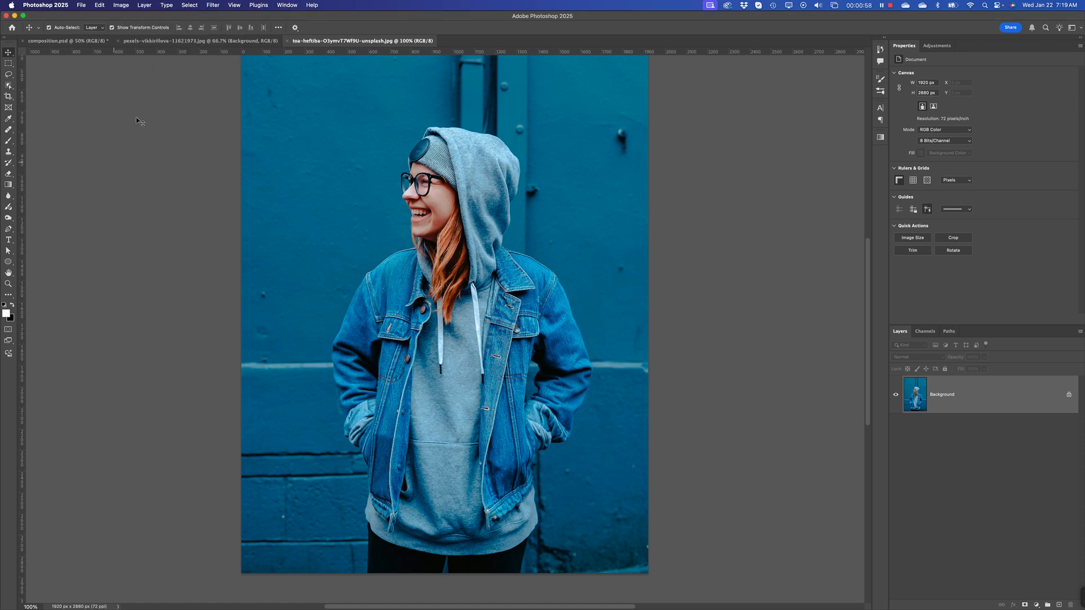
{"action": "left_click", "coordinate": [294, 7]}
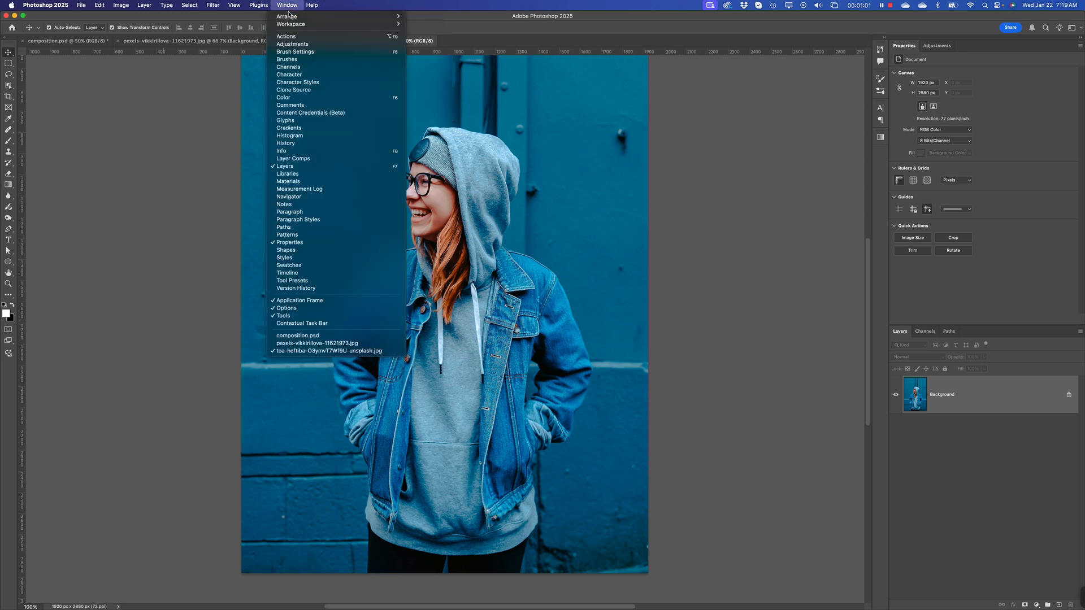
{"action": "mouse_move", "coordinate": [293, 26]}
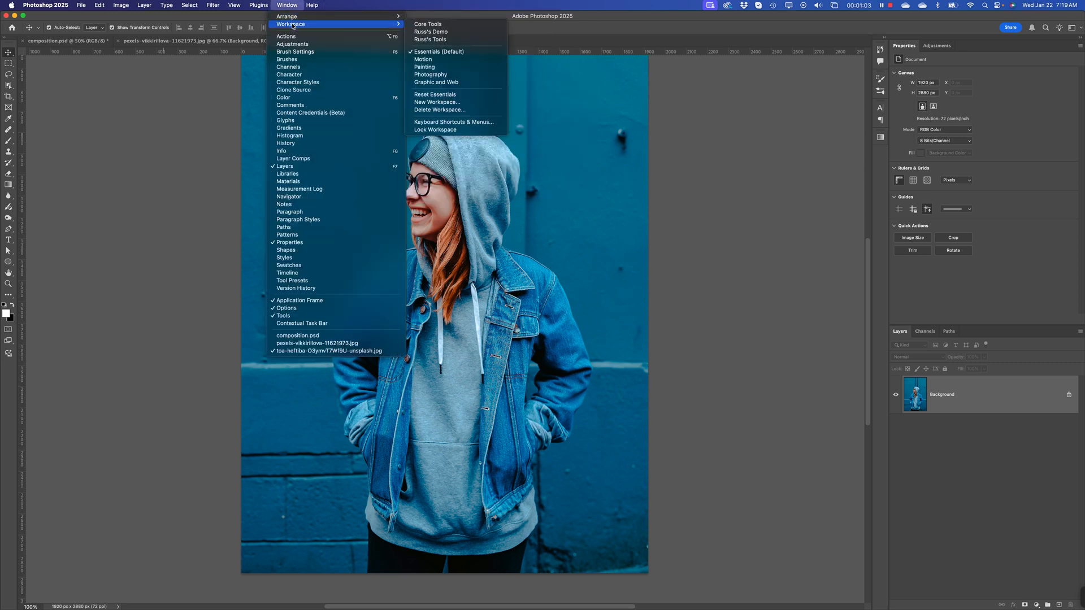
{"action": "left_click", "coordinate": [125, 75]}
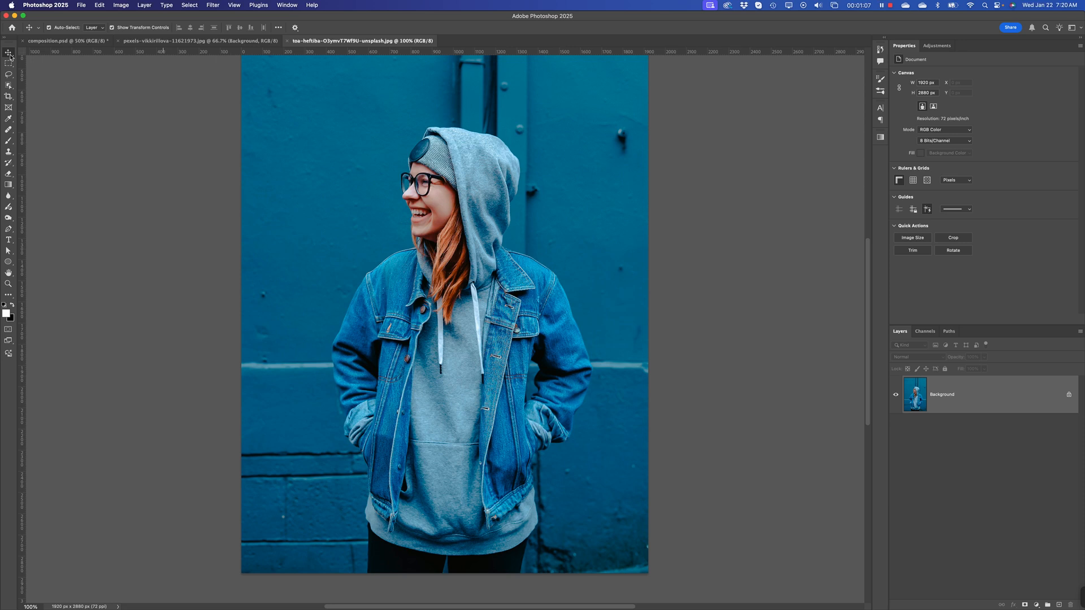
{"action": "right_click", "coordinate": [9, 53]}
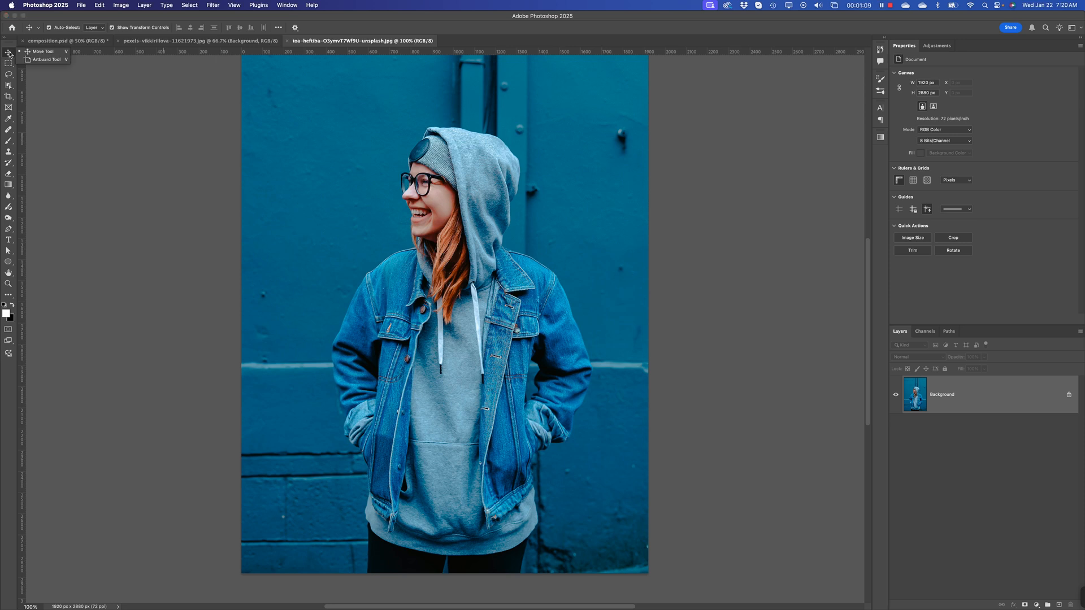
{"action": "left_click", "coordinate": [9, 54]}
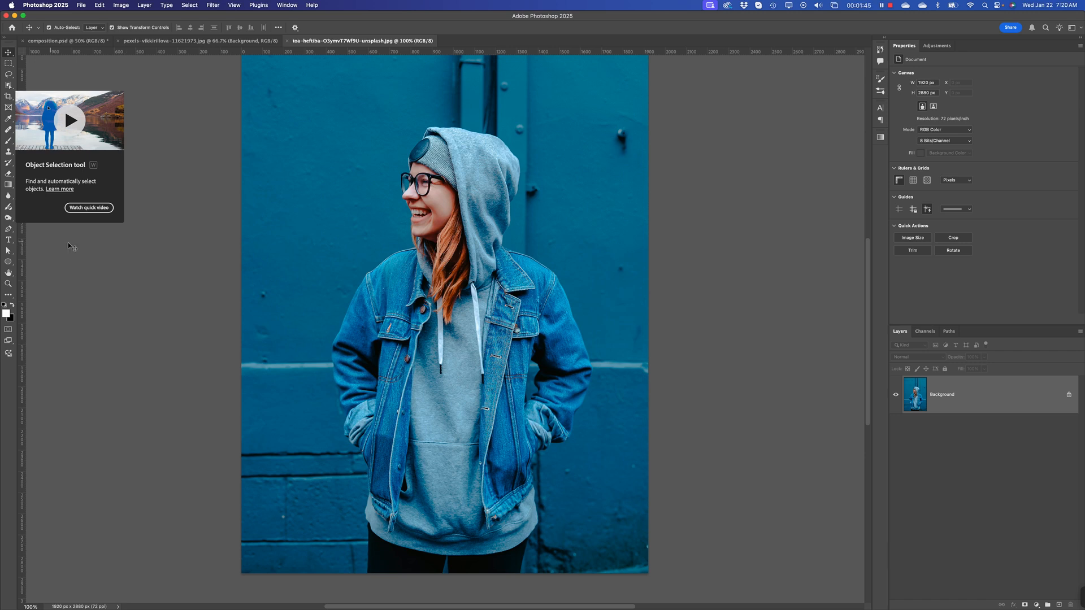
Step: Unlock the Background layer and duplicate it within the same document
{"action": "key", "text": "m"}
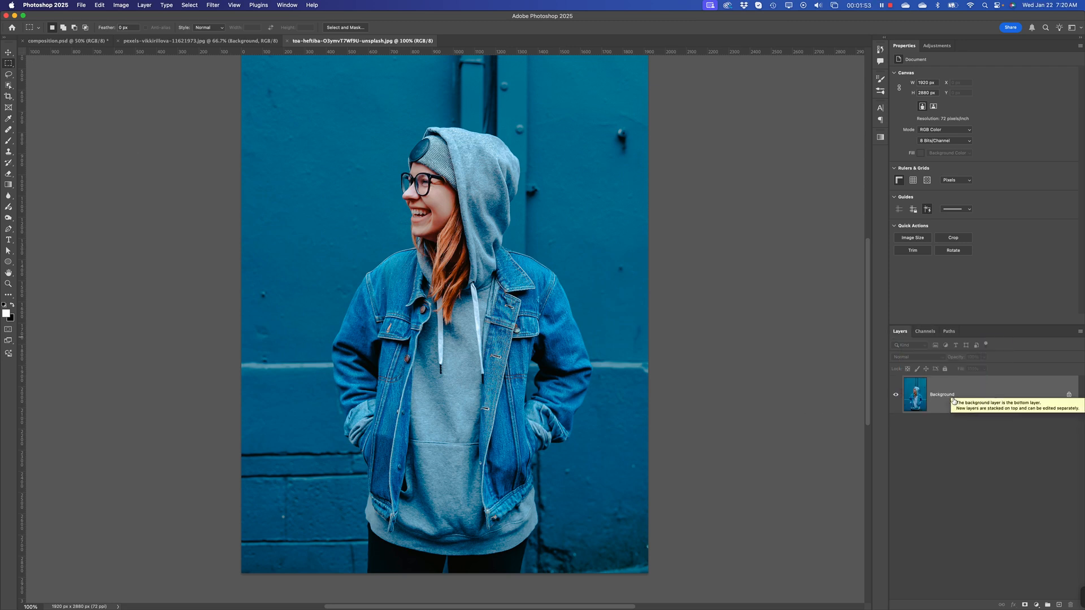
{"action": "left_click", "coordinate": [1068, 396]}
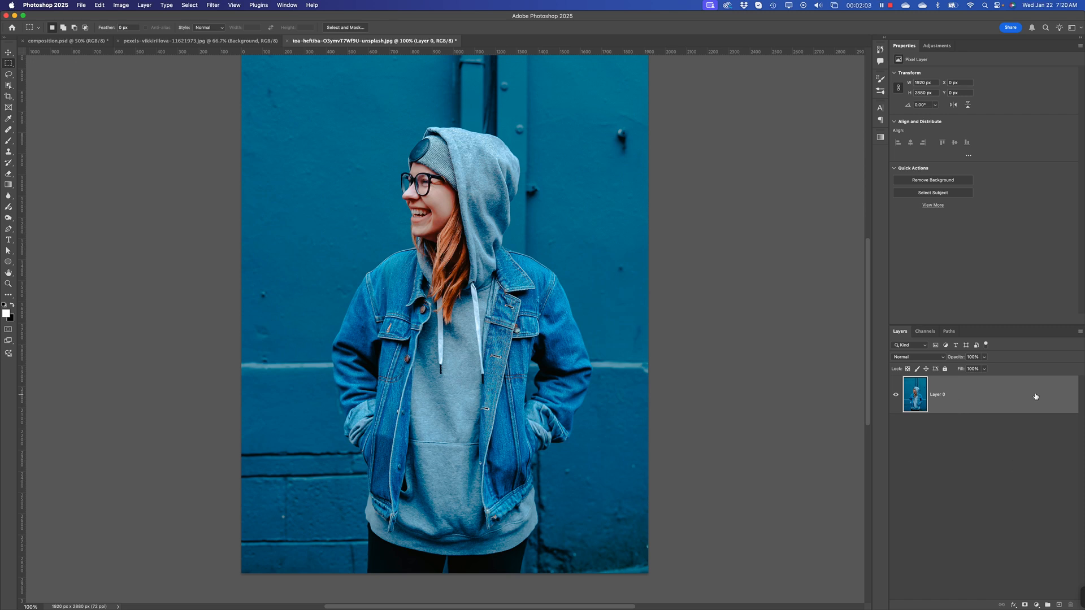
{"action": "left_click", "coordinate": [1080, 331]}
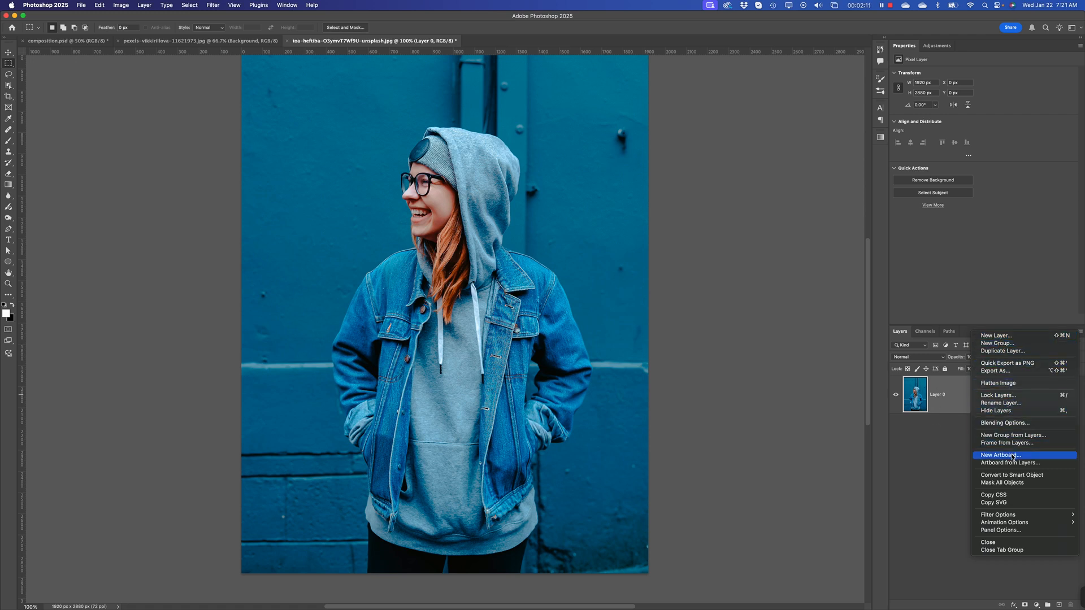
{"action": "left_click", "coordinate": [1012, 351]}
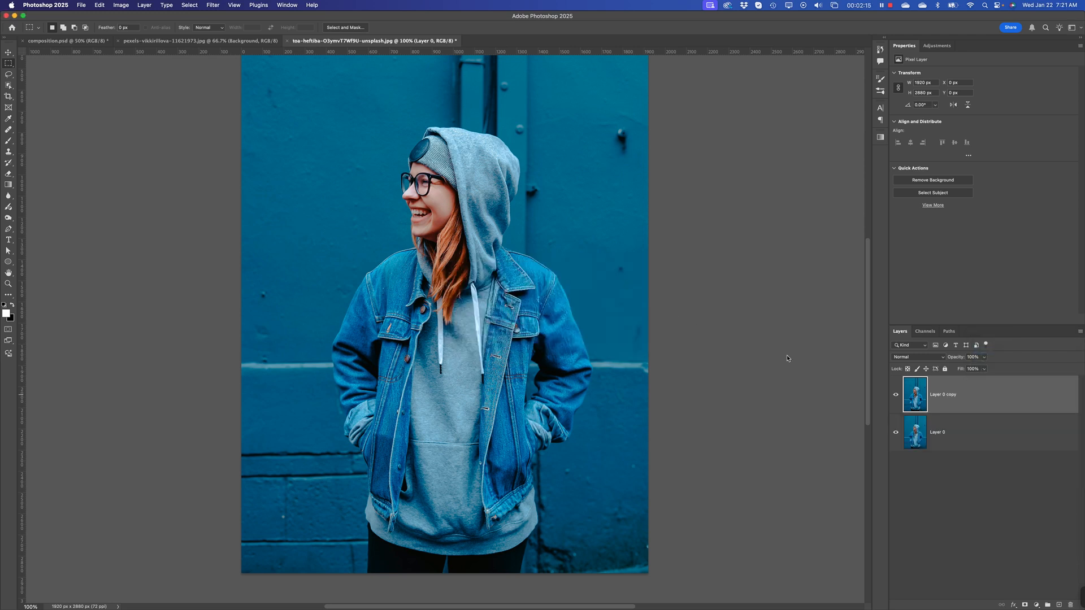
{"action": "left_click", "coordinate": [621, 281]}
Step: Rename the lower layer as Girl 1 and the duplicated layer above it as Girl 2
{"action": "double_click", "coordinate": [936, 433]}
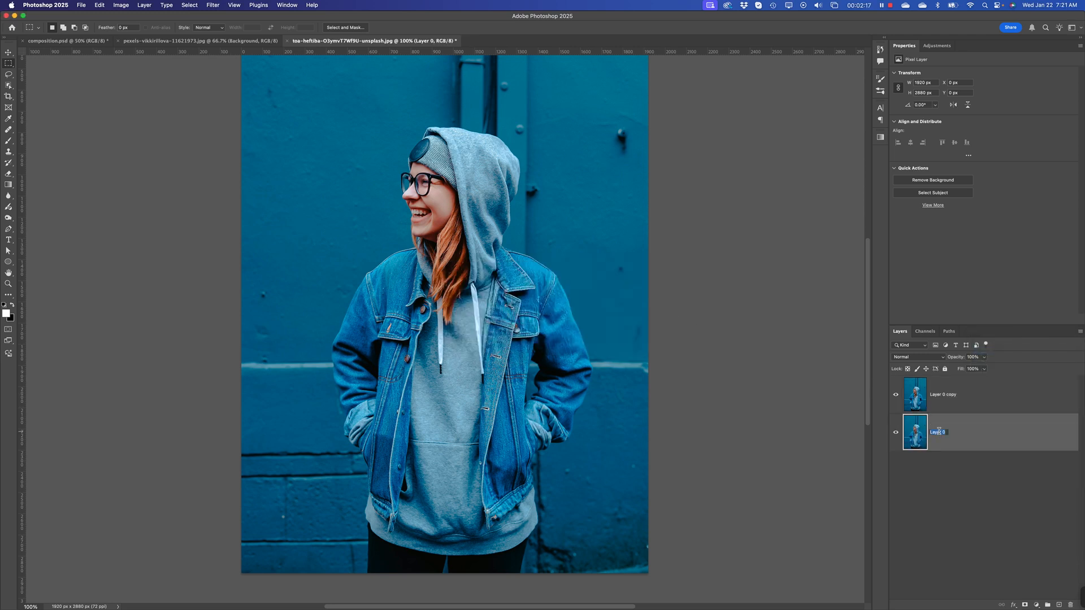
{"action": "type", "text": "Girl 1"}
{"action": "double_click", "coordinate": [949, 393]}
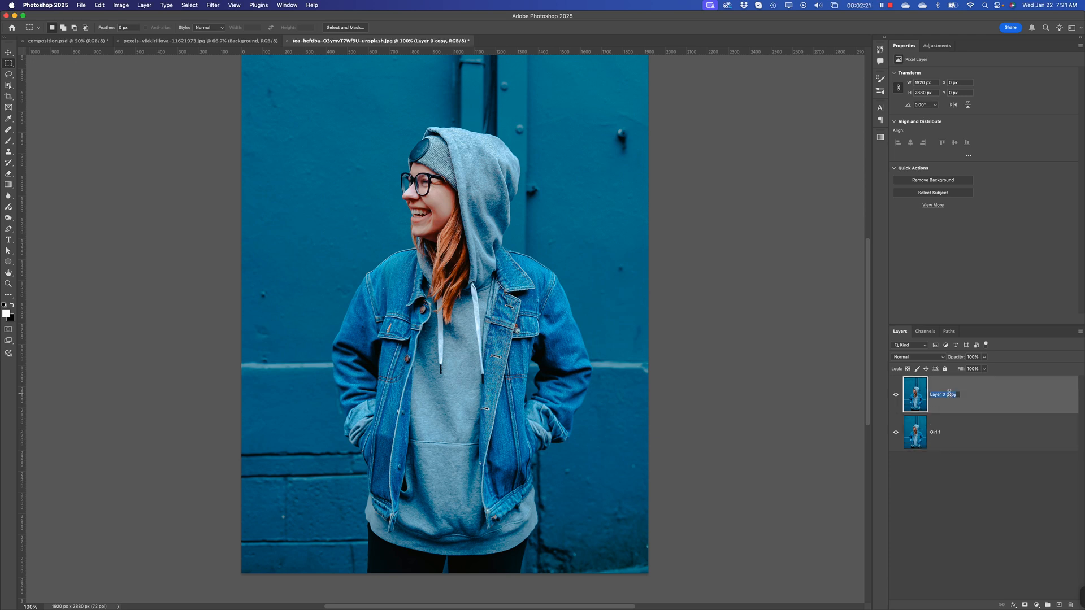
{"action": "type", "text": "Girl 2"}
{"action": "key", "text": "Return"}
Step: Duplicate the Girl 2 layer as Girl 3, and hide the Girl 2 and Girl 1 layers
{"action": "left_click", "coordinate": [1080, 332]}
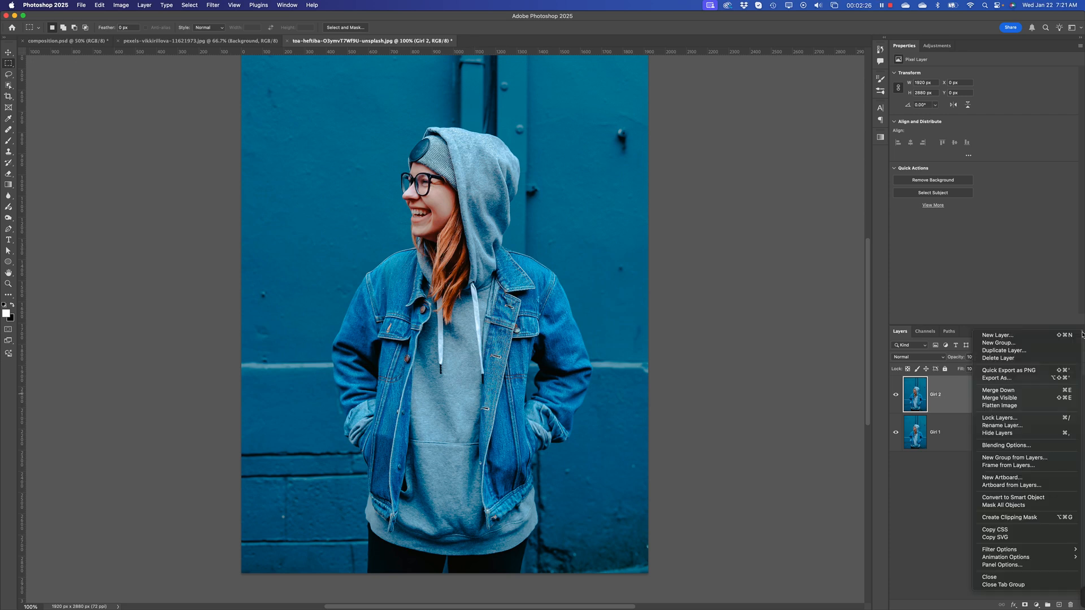
{"action": "left_click", "coordinate": [1038, 351]}
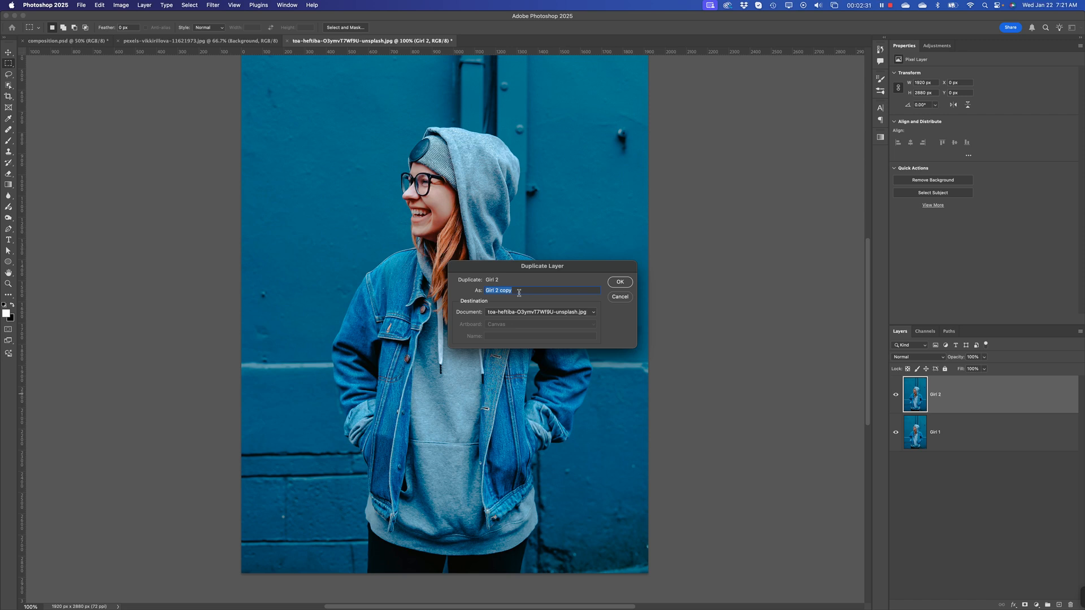
{"action": "type", "text": "Girl 3"}
{"action": "left_click", "coordinate": [619, 282]}
{"action": "left_click", "coordinate": [894, 444]}
{"action": "left_click", "coordinate": [895, 470]}
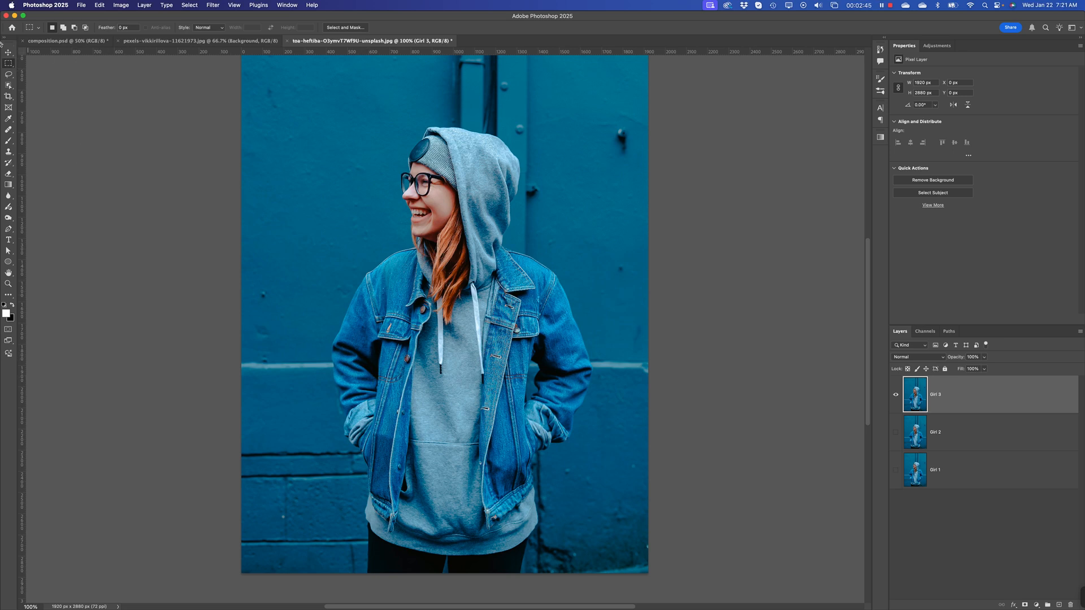
Step: Switch from the Rectangular Marquee tool to the Elliptical Marquee tool
{"action": "left_click", "coordinate": [11, 67]}
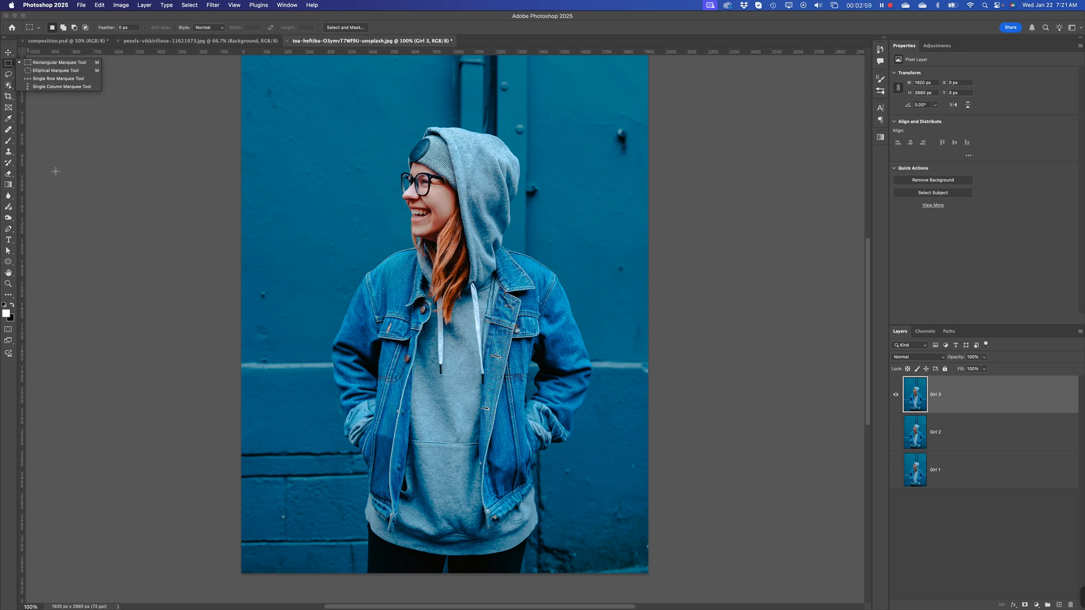
{"action": "left_click", "coordinate": [36, 65]}
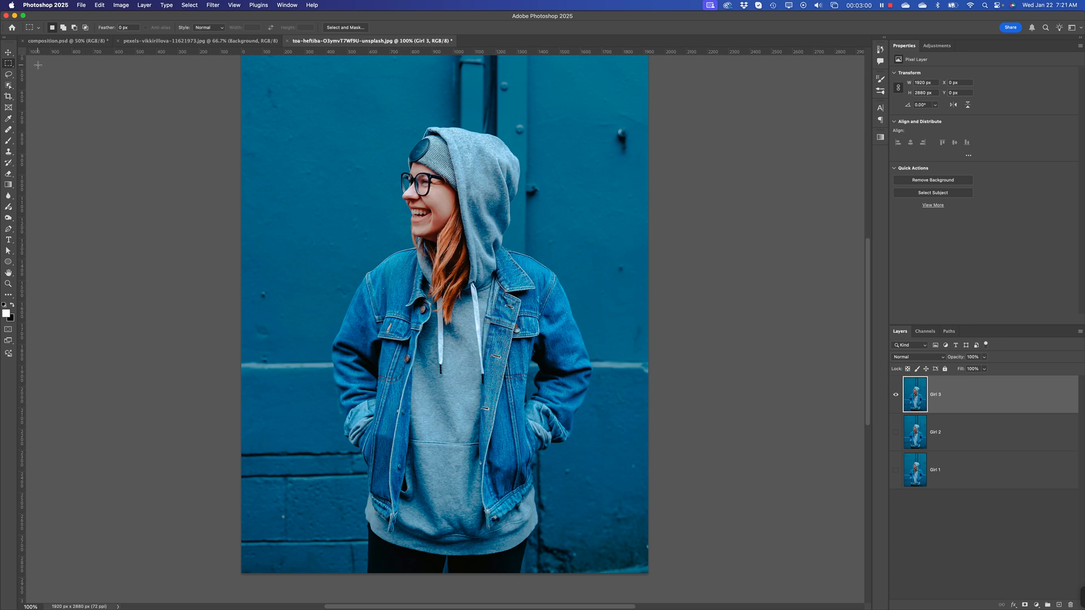
{"action": "right_click", "coordinate": [10, 65]}
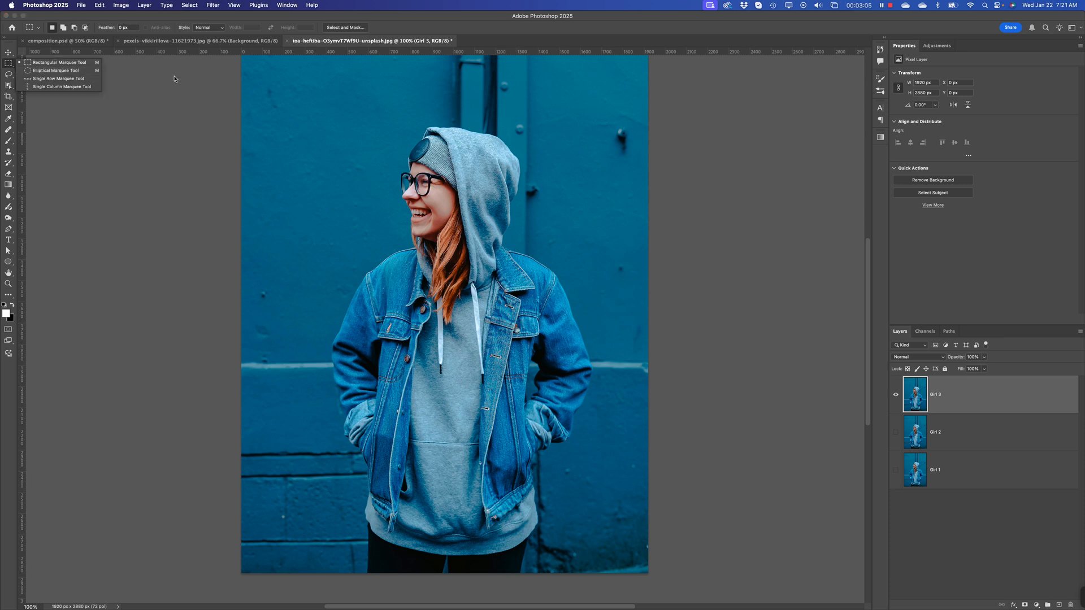
{"action": "left_click", "coordinate": [176, 99]}
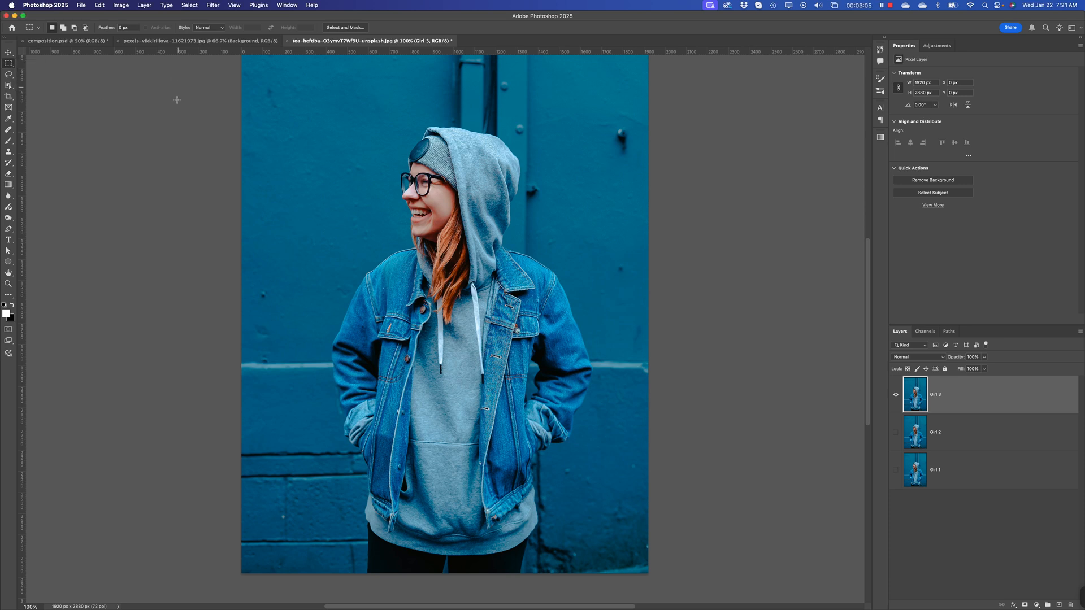
{"action": "right_click", "coordinate": [9, 64]}
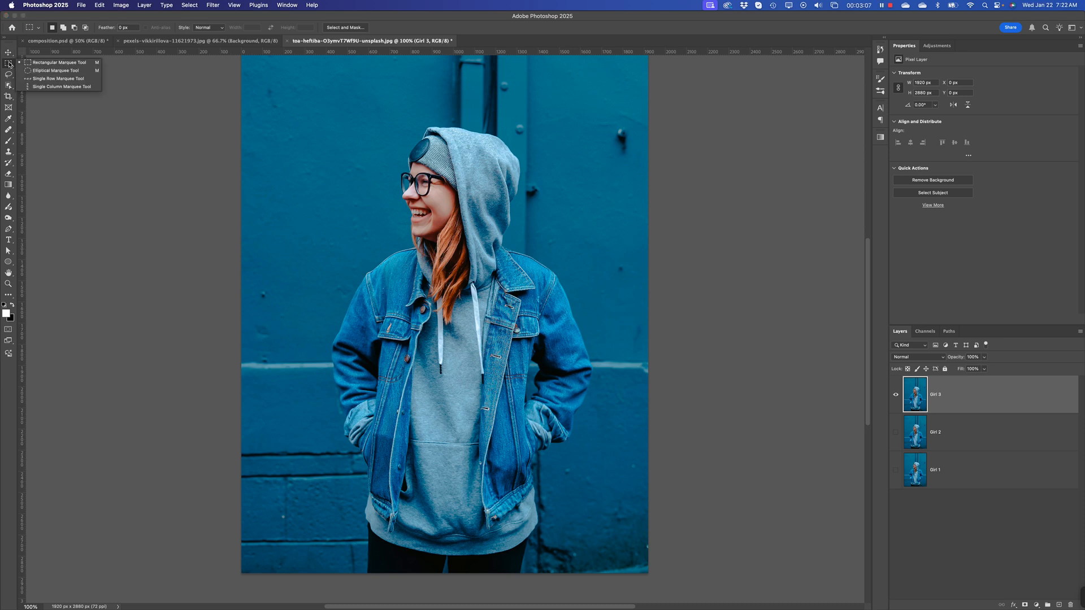
{"action": "left_click", "coordinate": [52, 71]}
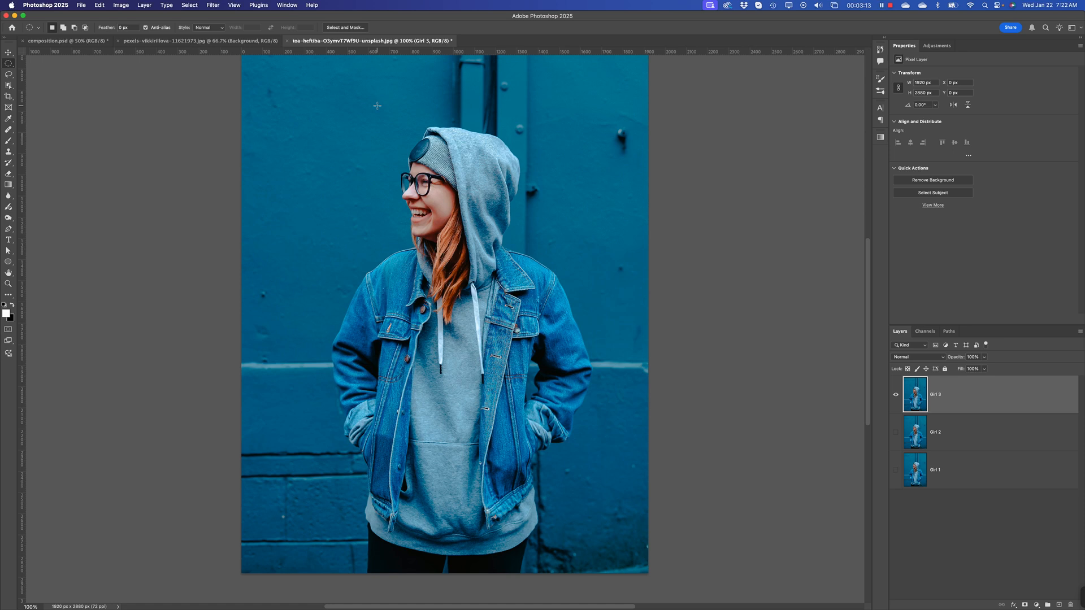
Step: Try an elliptical selection around the girl's head on Girl 3, reposition it, and deselect it
{"action": "left_click_drag", "start_coordinate": [377, 106], "coordinate": [552, 326]}
{"action": "left_click_drag", "start_coordinate": [482, 234], "coordinate": [511, 263]}
{"action": "left_click_drag", "start_coordinate": [510, 263], "coordinate": [517, 230]}
{"action": "left_click", "coordinate": [310, 174]}
Step: Try a second elliptical selection, clear it, and draw a circular one about 988 px wide outward from the girl's face
{"action": "left_click_drag", "start_coordinate": [378, 144], "coordinate": [567, 334]}
{"action": "left_click", "coordinate": [293, 161]}
{"action": "left_click_drag", "start_coordinate": [455, 197], "coordinate": [559, 336]}
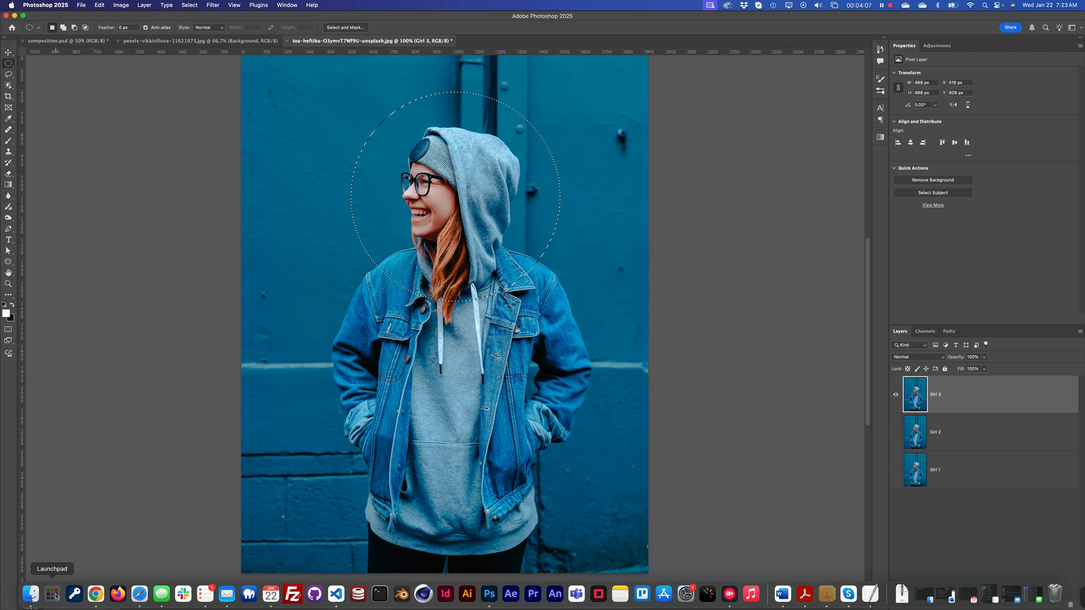
{"action": "left_click", "coordinate": [56, 595]}
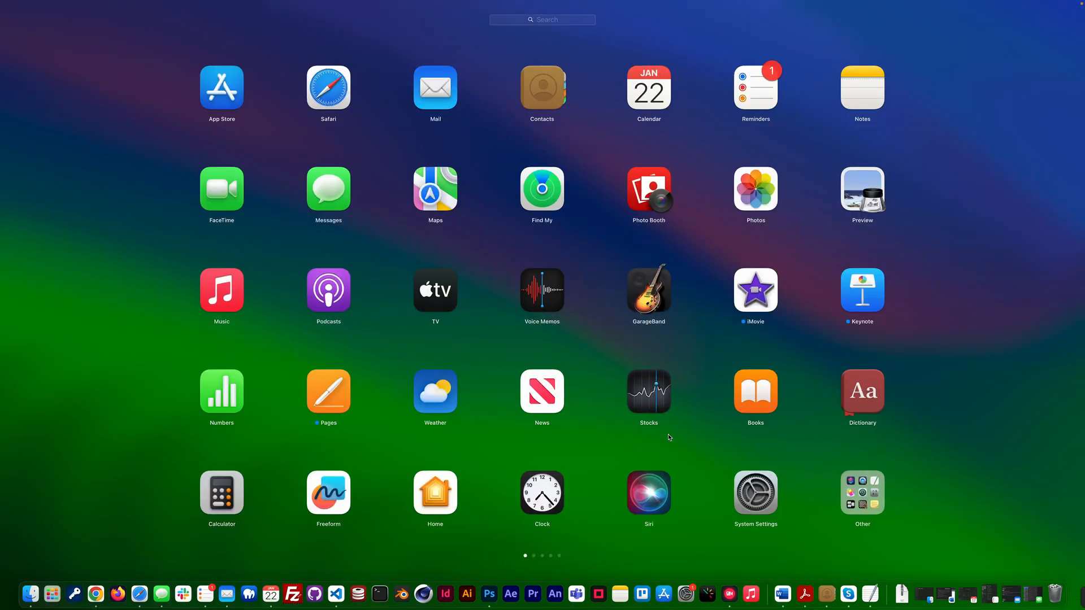
{"action": "scroll", "coordinate": [669, 438], "scroll_direction": "right", "scroll_amount": 10}
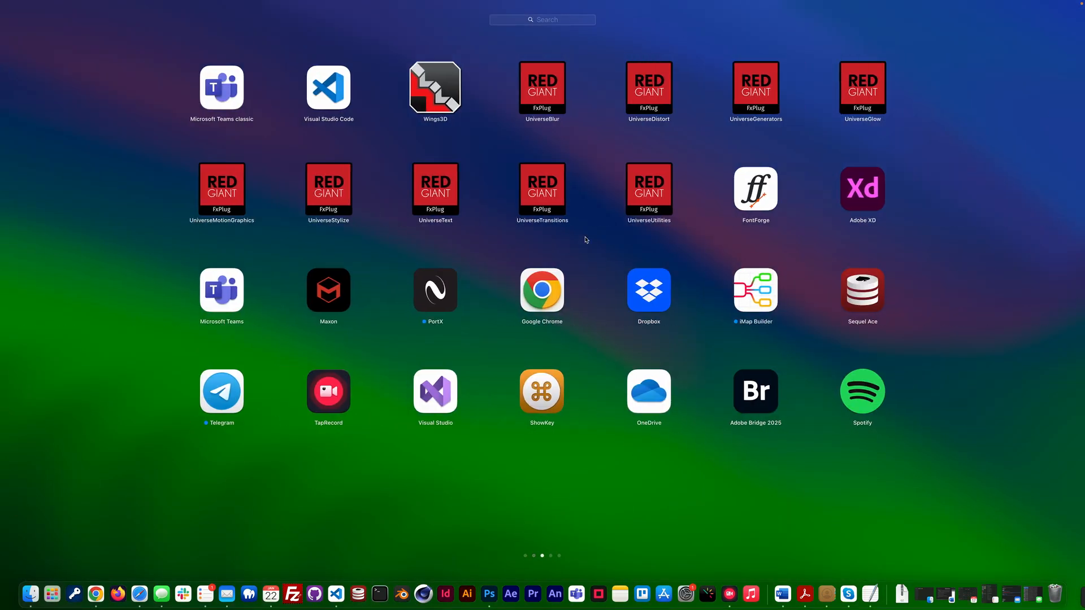
{"action": "scroll", "coordinate": [729, 259], "scroll_direction": "right", "scroll_amount": 5}
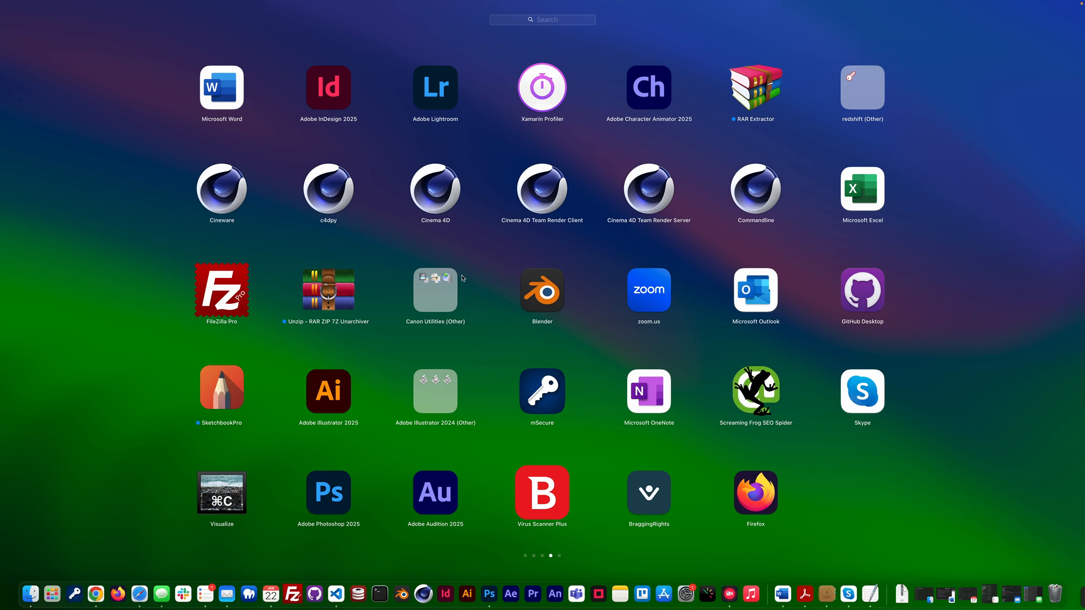
{"action": "scroll", "coordinate": [622, 255], "scroll_direction": "right", "scroll_amount": 5}
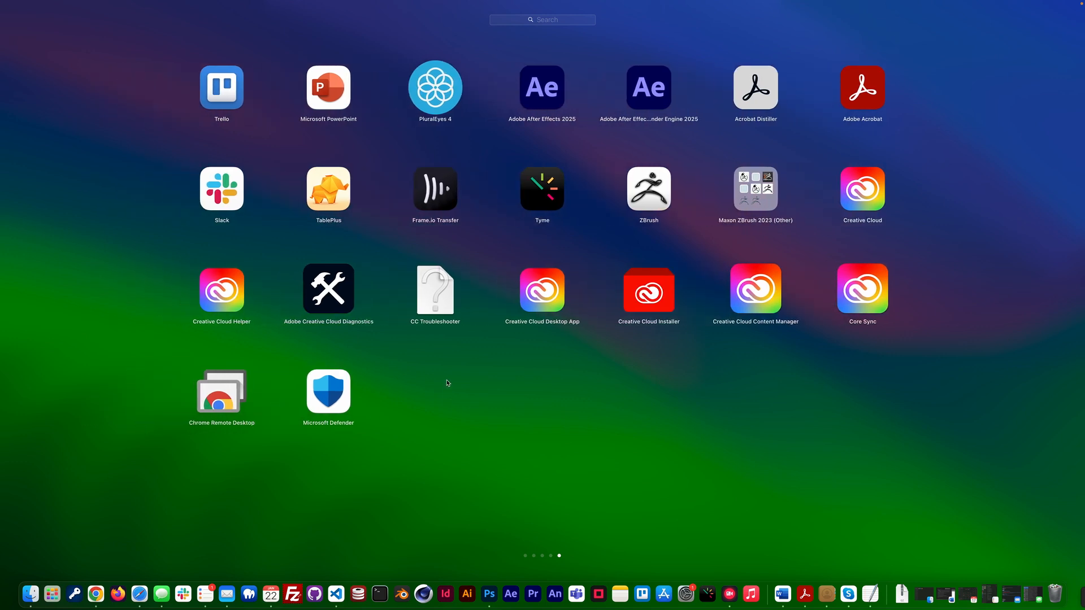
{"action": "left_click_drag", "start_coordinate": [427, 384], "coordinate": [671, 438]}
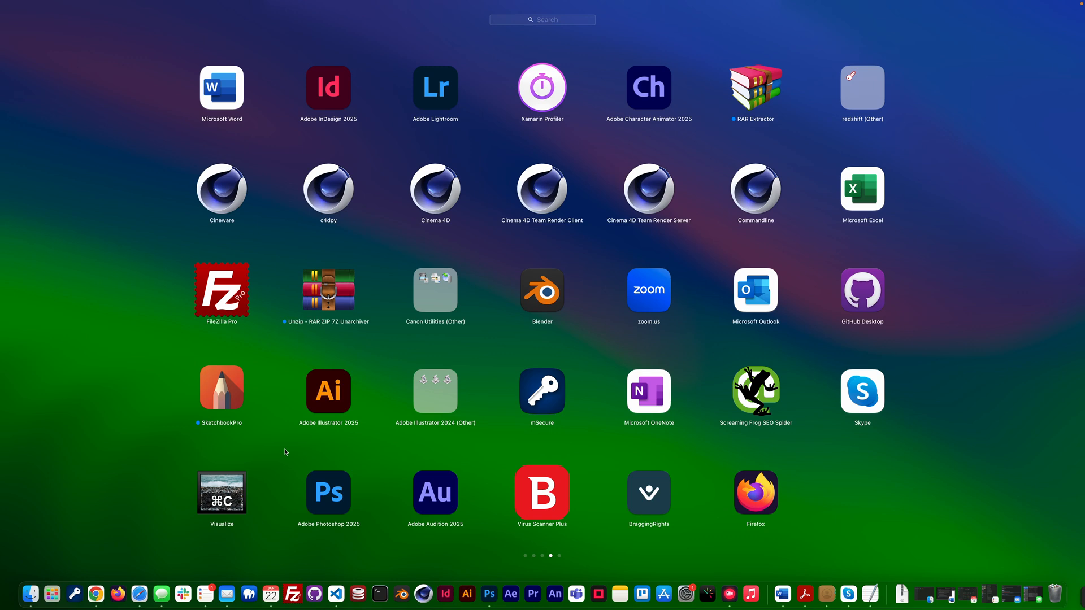
{"action": "left_click_drag", "start_coordinate": [287, 452], "coordinate": [661, 448]}
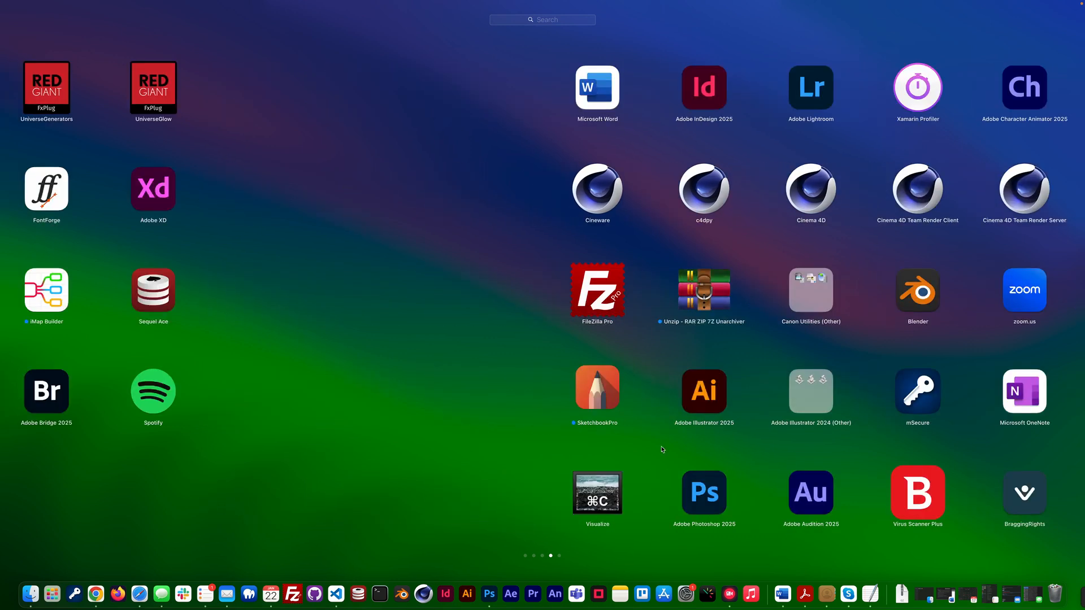
{"action": "left_click", "coordinate": [525, 405]}
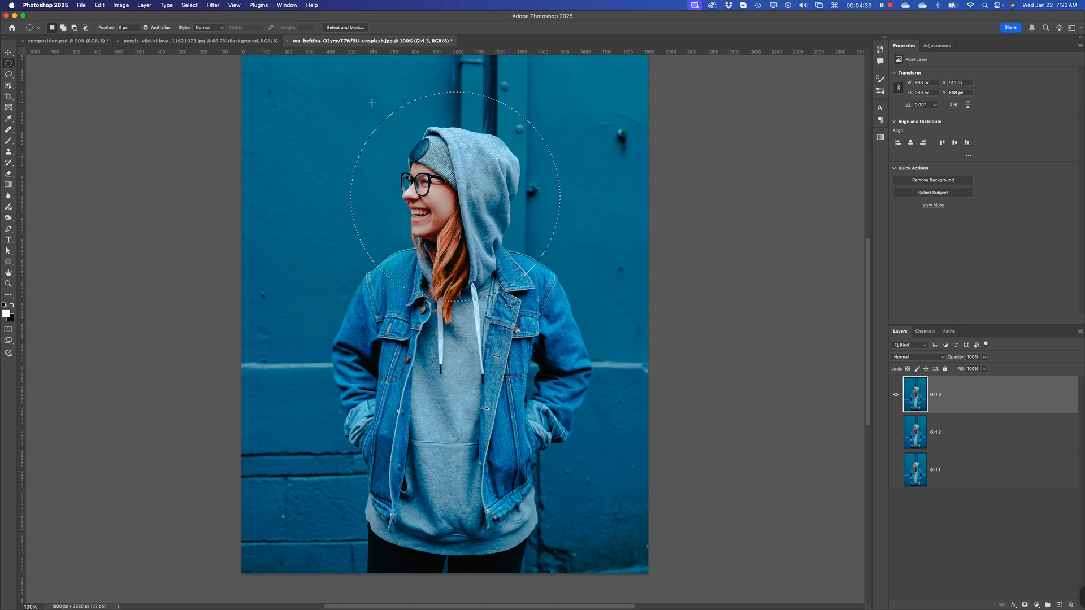
Step: Replace the selection with a perfect circle about 864 px across around the girl's head
{"action": "left_click", "coordinate": [336, 127]}
{"action": "key", "text": "shift"}
{"action": "key", "text": "shift"}
{"action": "left_click_drag", "start_coordinate": [379, 103], "coordinate": [559, 324]}
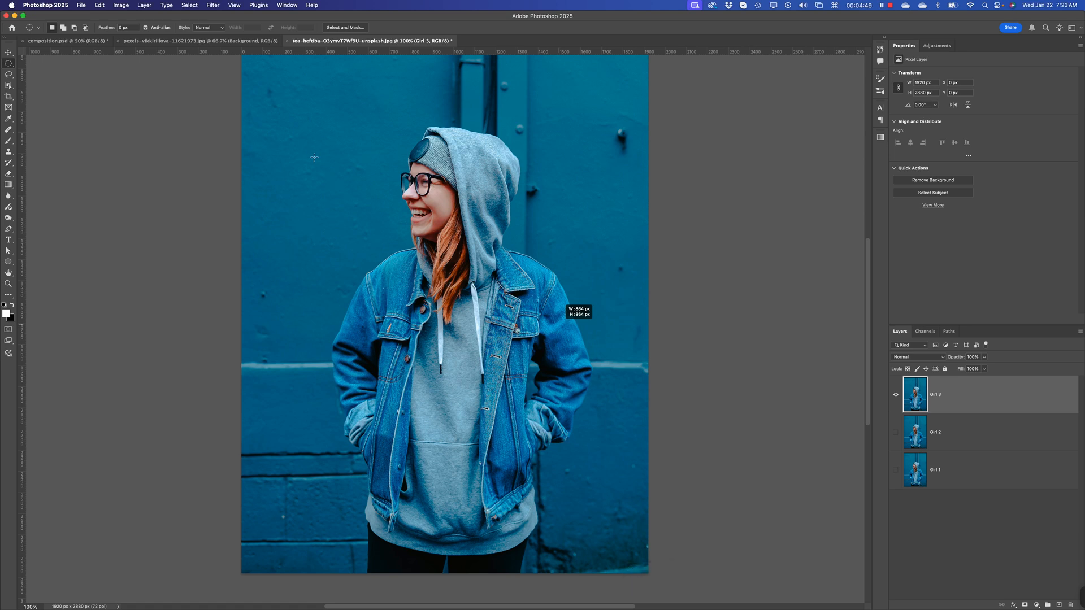
Step: Replace the selection with a circle about 1005 px across, drawn from its center and enclosing the girl's head
{"action": "key", "text": "alt"}
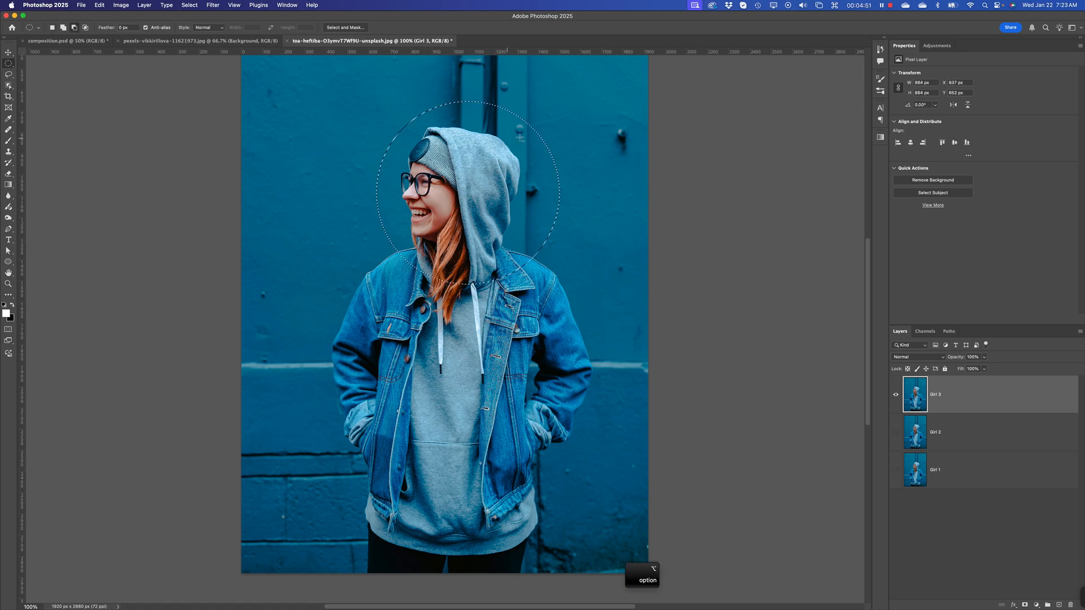
{"action": "left_click", "coordinate": [515, 209]}
{"action": "left_click_drag", "start_coordinate": [461, 191], "coordinate": [571, 297]}
{"action": "key", "text": "shift"}
{"action": "left_click_drag", "start_coordinate": [484, 116], "coordinate": [480, 134]}
Step: Try another elliptical marquee over the jacket sleeve and undo it to restore the circular head selection
{"action": "key", "text": "space"}
{"action": "left_click_drag", "start_coordinate": [545, 396], "coordinate": [532, 357]}
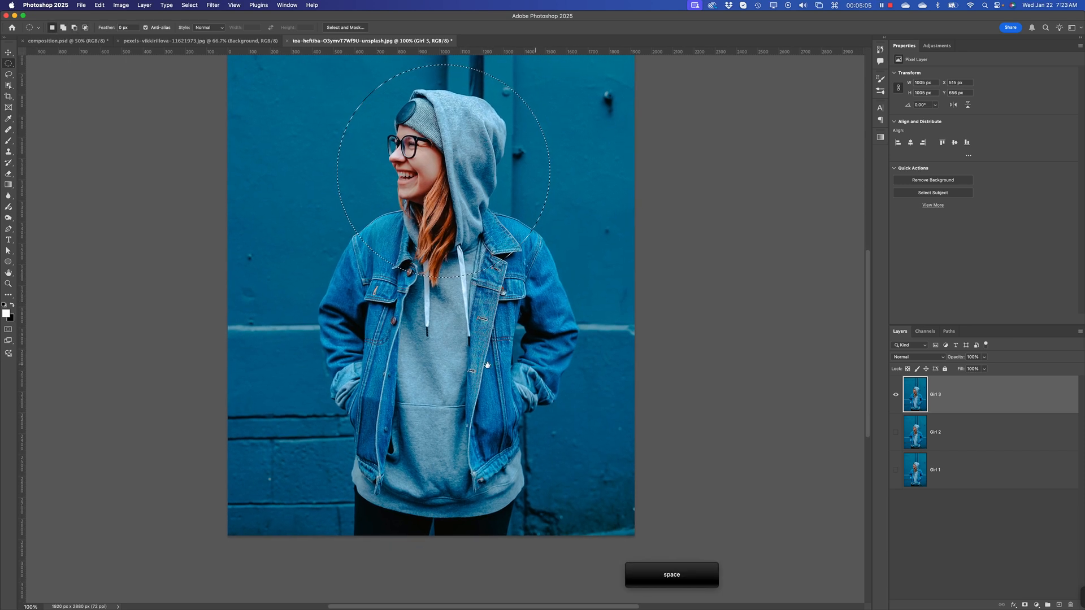
{"action": "left_click_drag", "start_coordinate": [316, 302], "coordinate": [367, 373]}
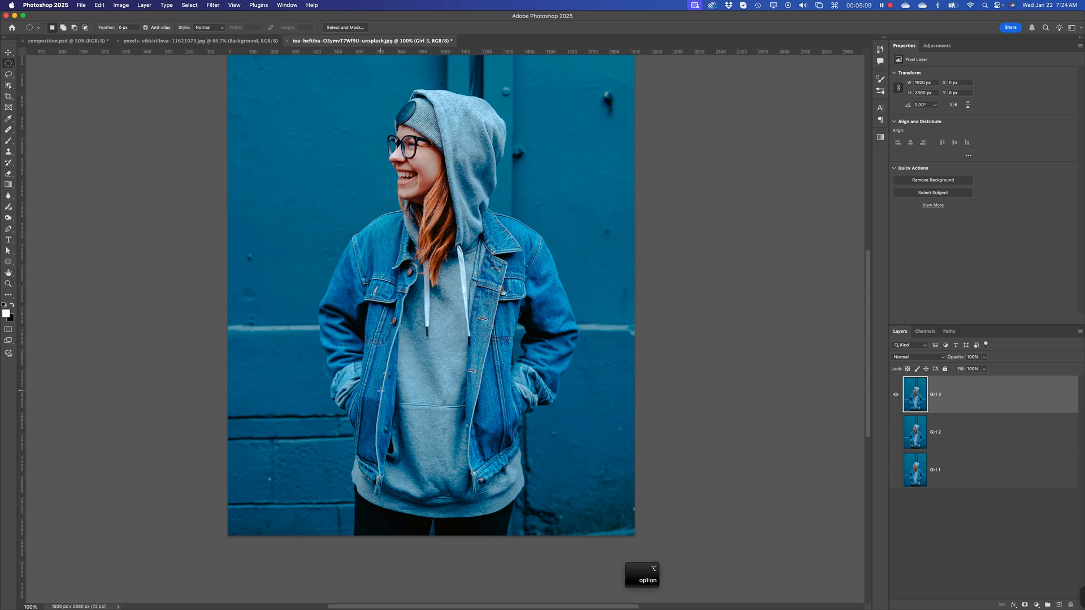
{"action": "key", "text": "super+z"}
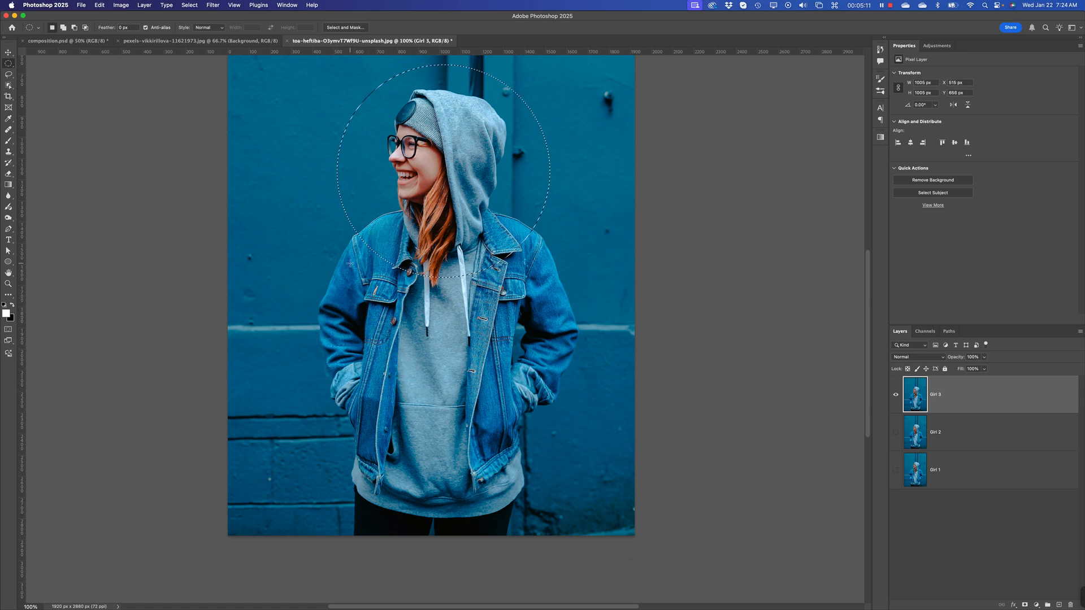
Step: Add a small circle over one jacket elbow and a tall ellipse over the other, then nudge the combined selection slightly
{"action": "key", "text": "shift"}
{"action": "key", "text": "shift"}
{"action": "left_click_drag", "start_coordinate": [290, 262], "coordinate": [379, 357]}
{"action": "key", "text": "alt"}
{"action": "key", "text": "shift"}
{"action": "left_click_drag", "start_coordinate": [536, 269], "coordinate": [618, 410]}
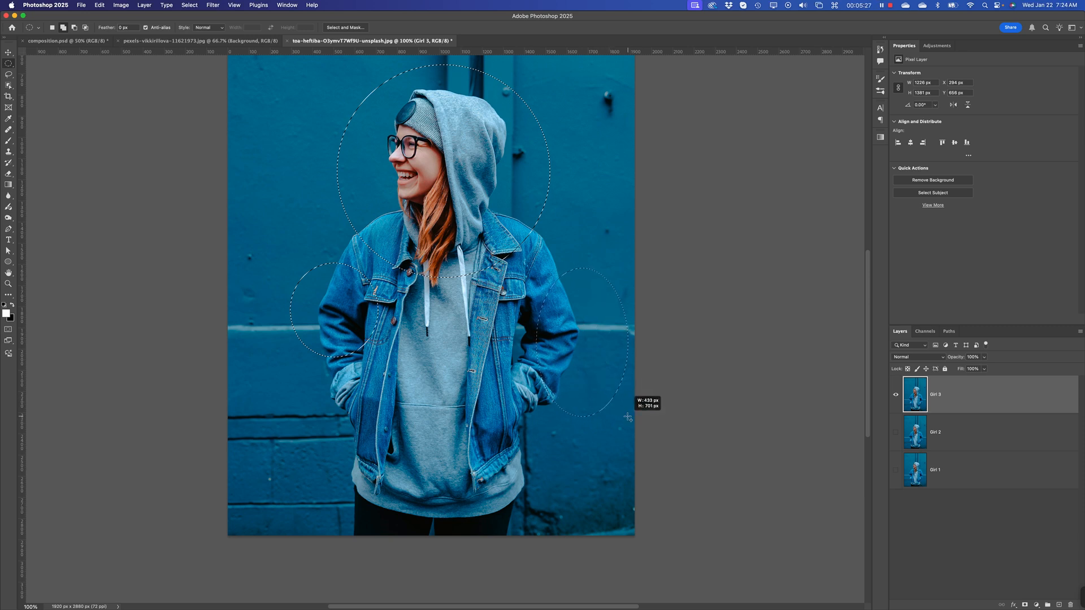
{"action": "mouse_move", "coordinate": [575, 345]}
{"action": "left_mouse_down"}
{"action": "mouse_move", "coordinate": [566, 320]}
{"action": "mouse_move", "coordinate": [572, 342]}
{"action": "left_mouse_up"}
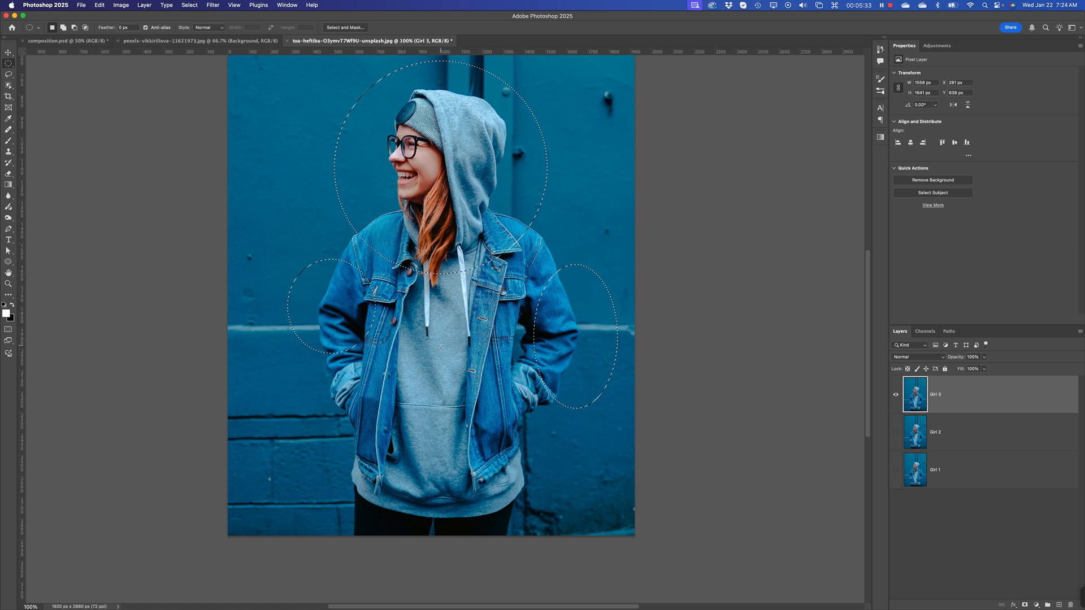
Step: Add a round area over the hoodie's torso, joining the head circle and the tall sleeve ellipse
{"action": "key", "text": "alt"}
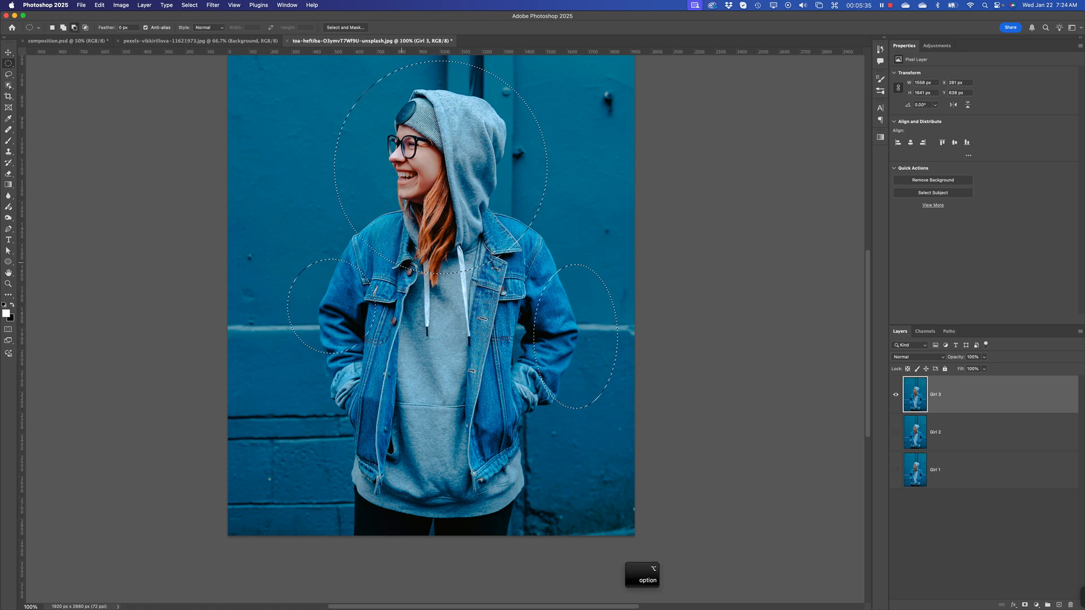
{"action": "key", "text": "shift"}
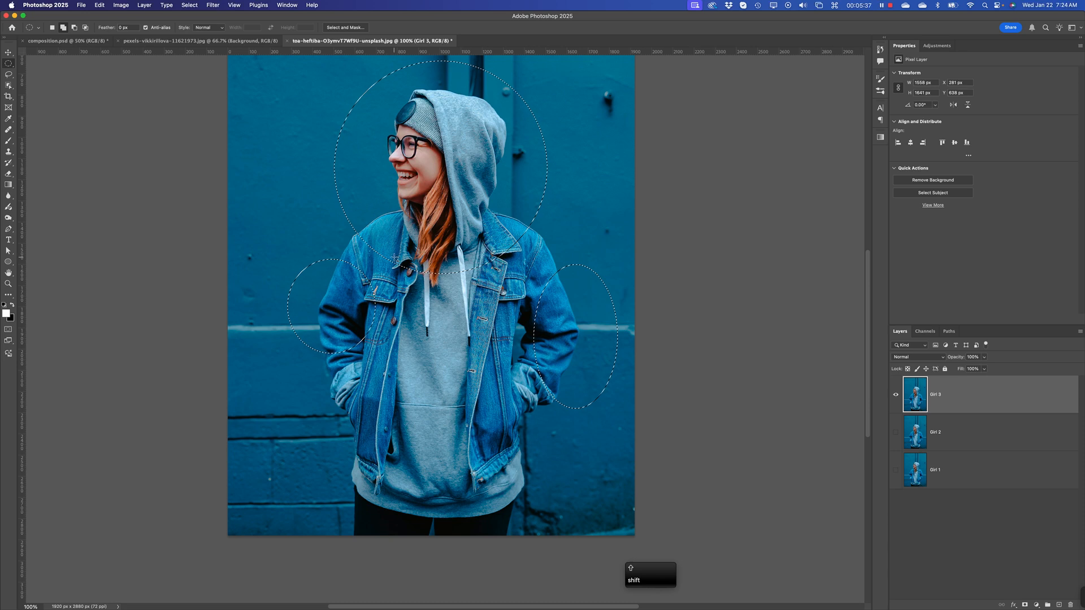
{"action": "left_click_drag", "start_coordinate": [394, 257], "coordinate": [549, 400]}
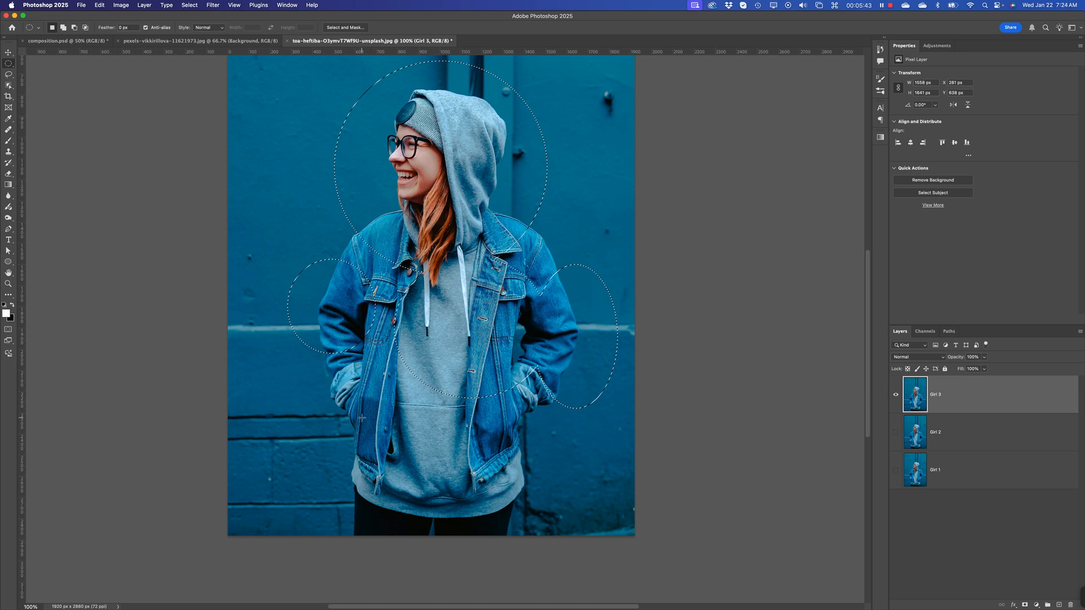
{"action": "key", "text": "shift+alt"}
{"action": "left_click_drag", "start_coordinate": [360, 418], "coordinate": [406, 466]}
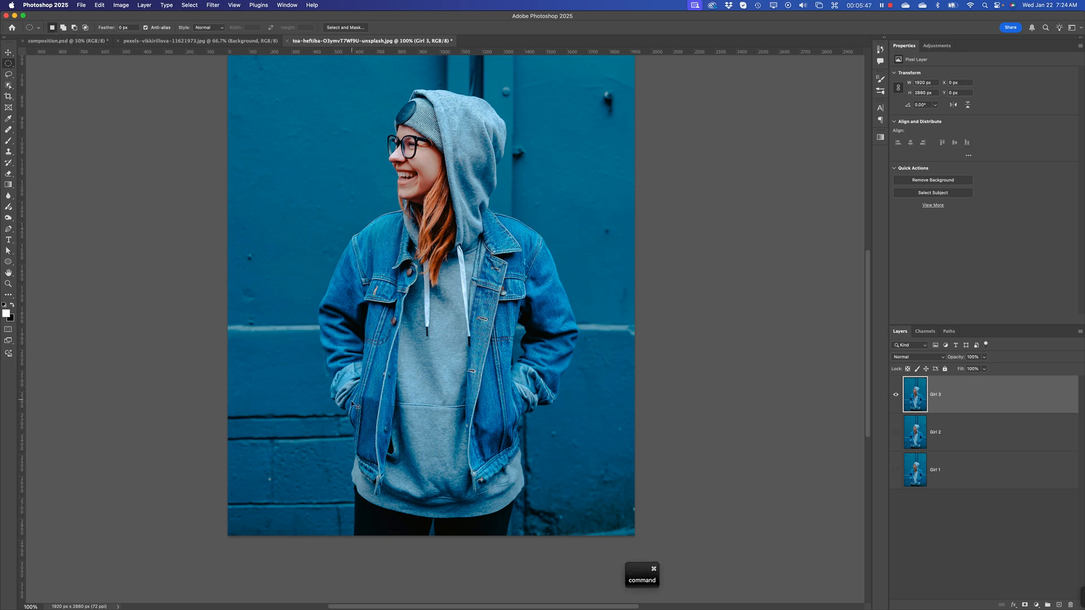
{"action": "key", "text": "super+z"}
Step: Add a separate small circle to the selection over the lower edge of the jacket, below the small elbow circle
{"action": "key", "text": "shift"}
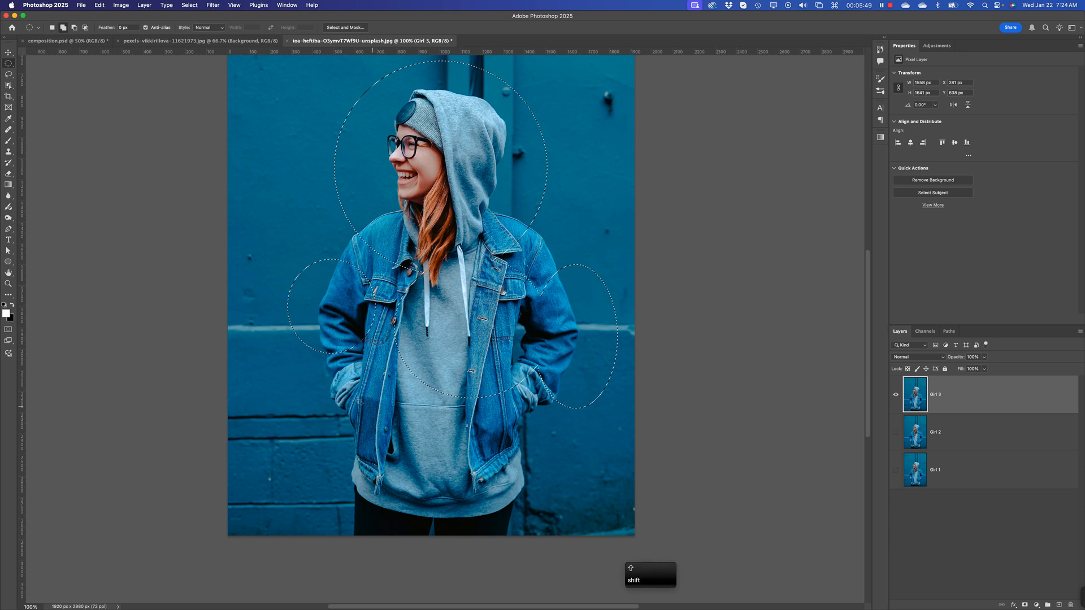
{"action": "left_click_drag", "start_coordinate": [338, 387], "coordinate": [402, 453]}
{"action": "key", "text": "alt"}
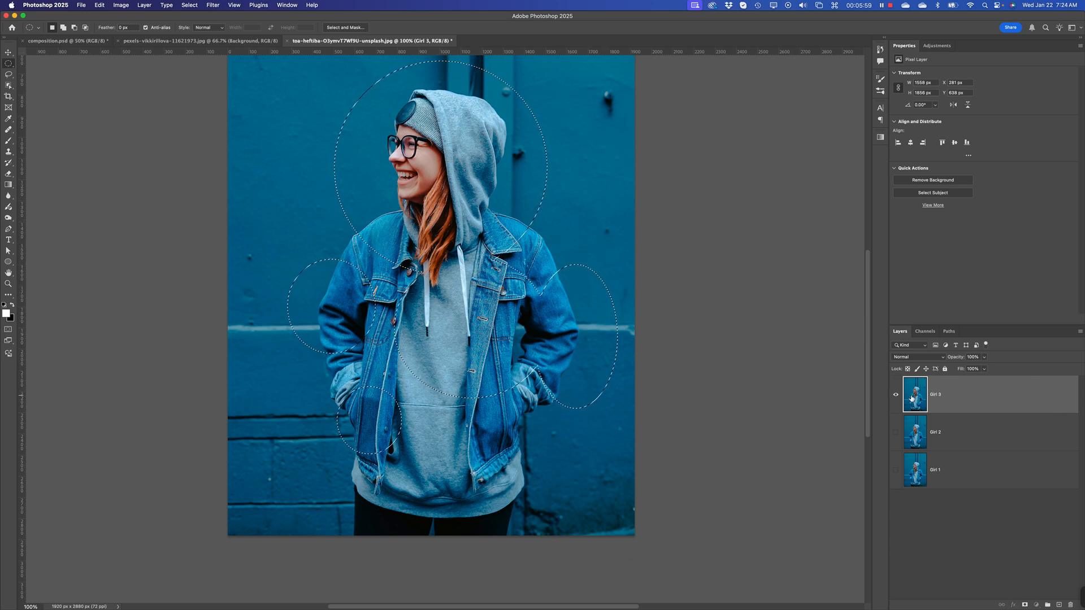
Step: Mask the Girl 3 layer with the combined elliptical selection and check the cutout at different magnifications
{"action": "left_click_drag", "start_coordinate": [1016, 326], "coordinate": [994, 263]}
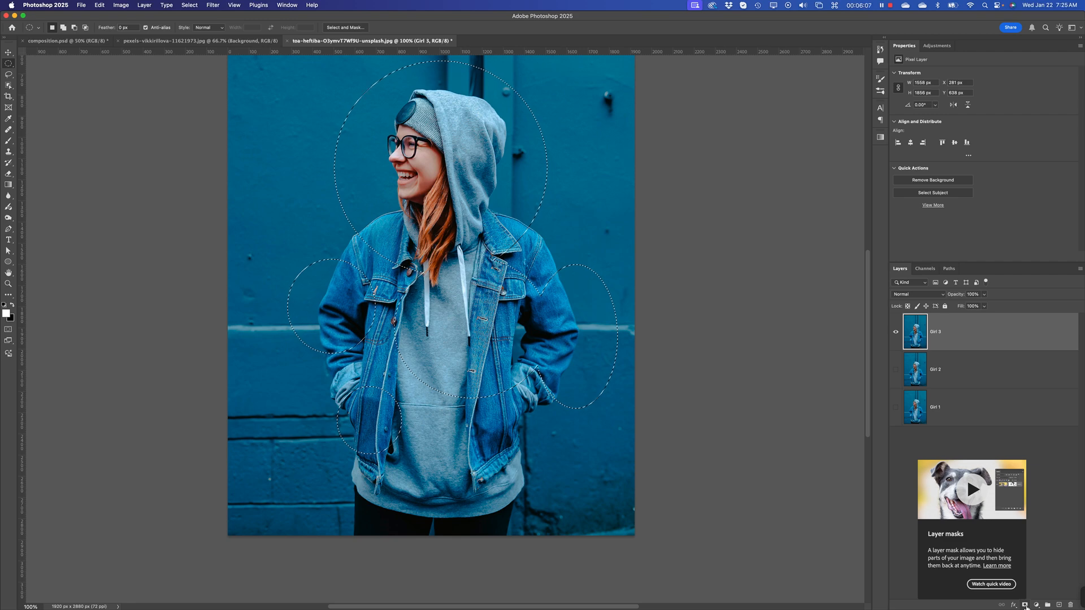
{"action": "left_click", "coordinate": [1025, 605]}
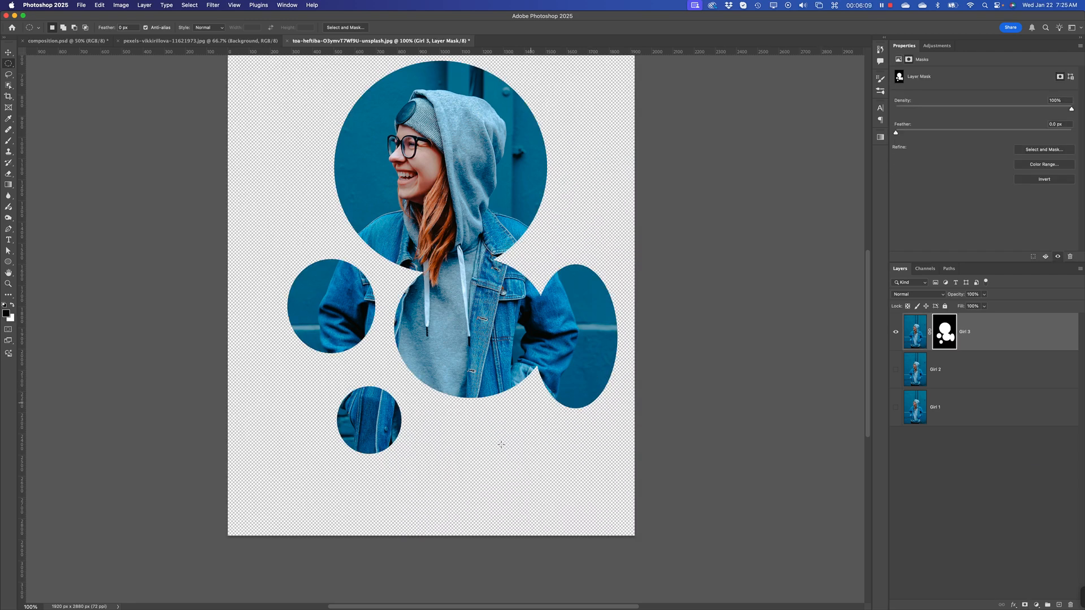
{"action": "key", "text": "super+minus"}
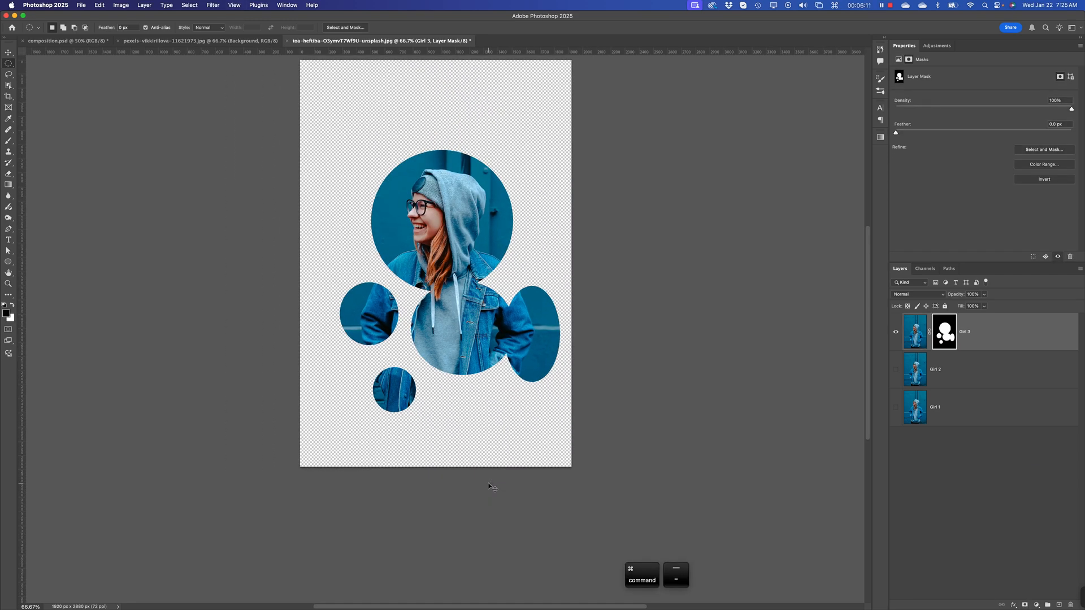
{"action": "key", "text": "super+minus"}
{"action": "key", "text": "super+equal"}
{"action": "key", "text": "super+equal"}
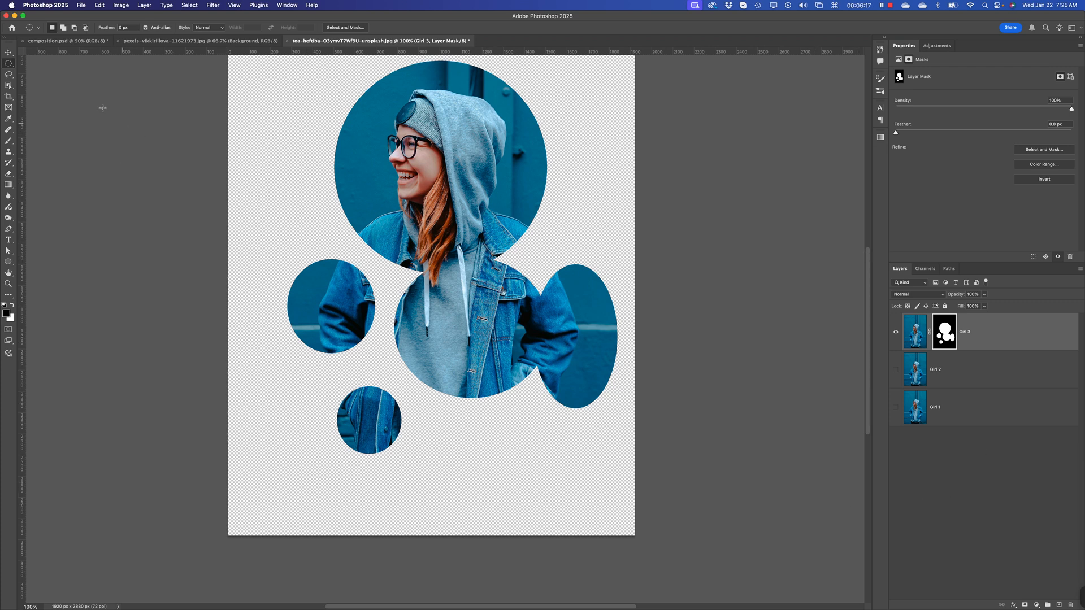
{"action": "right_click", "coordinate": [8, 64]}
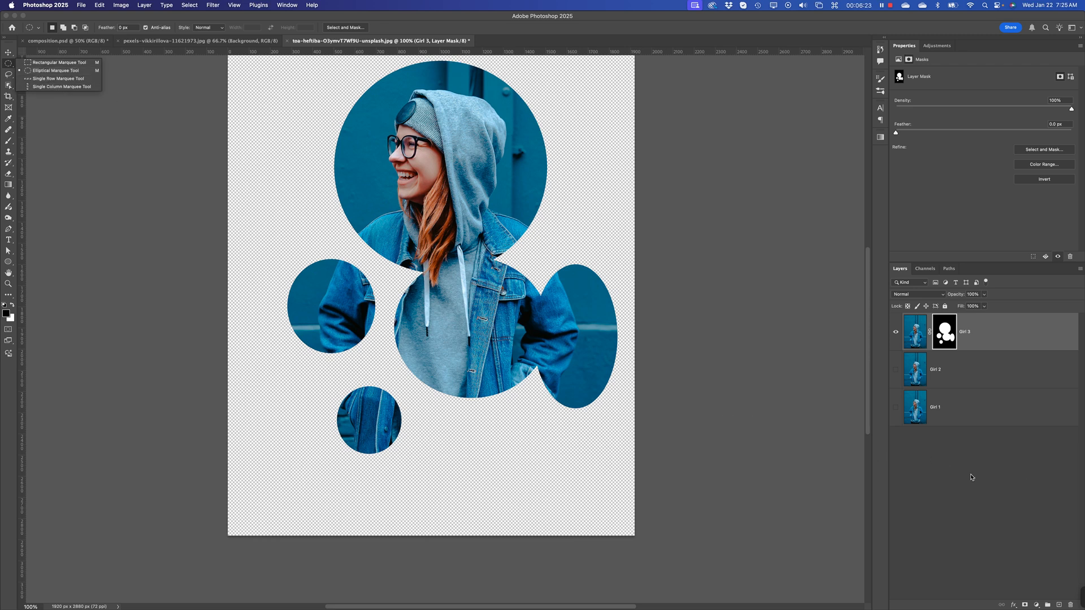
{"action": "left_click", "coordinate": [139, 129]}
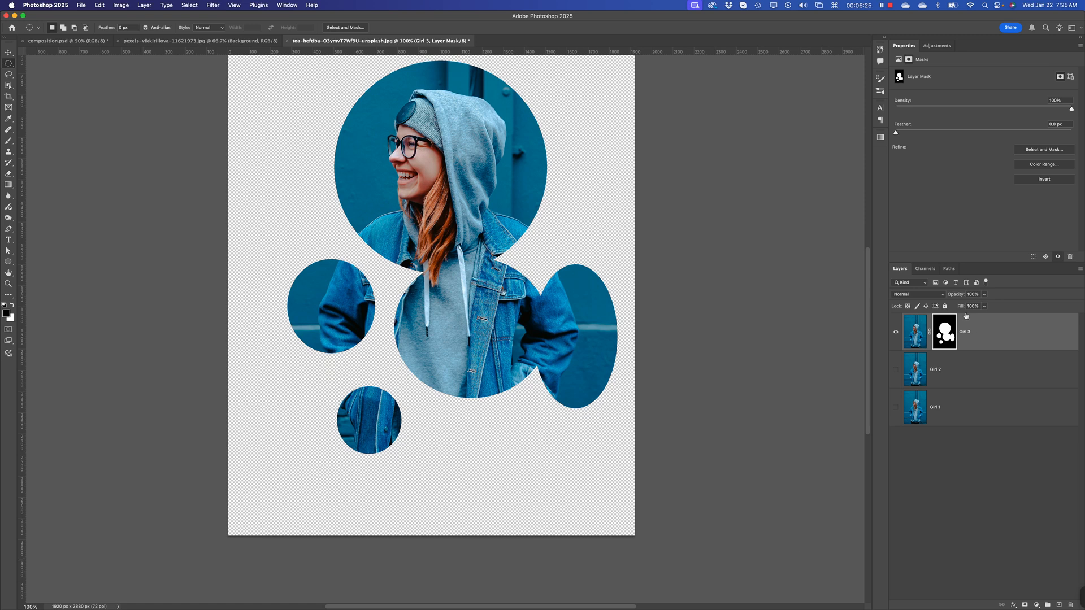
Step: Hide the masked Girl 3 layer and show the Girl 2 layer
{"action": "left_click", "coordinate": [896, 333]}
{"action": "left_click", "coordinate": [896, 371]}
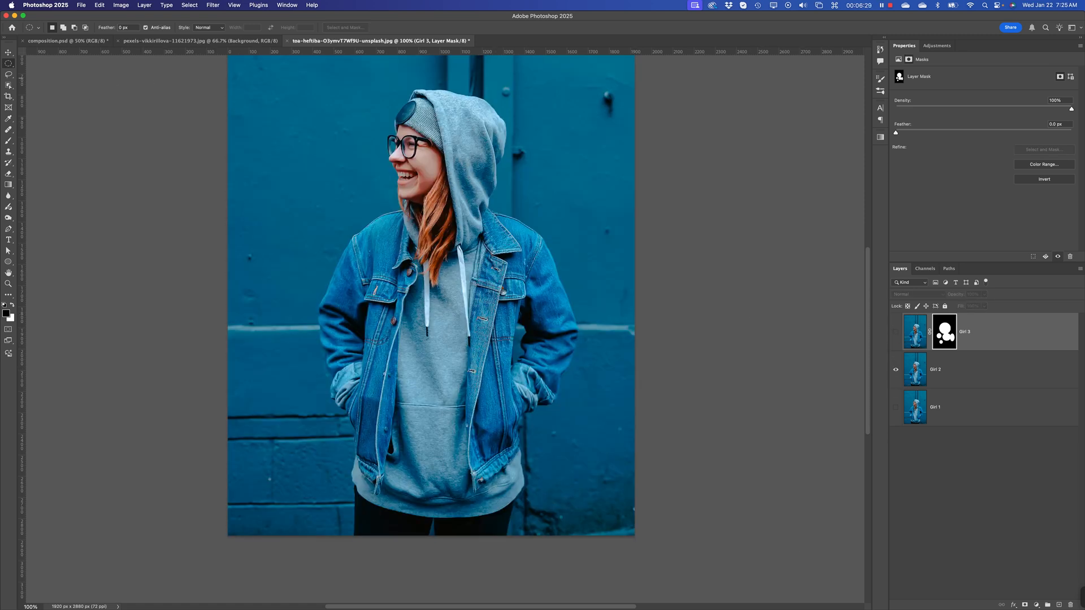
Step: Draw a loose freehand Lasso selection around the girl from her hood down to just above the jacket hem
{"action": "left_click", "coordinate": [8, 74]}
{"action": "left_click", "coordinate": [8, 78]}
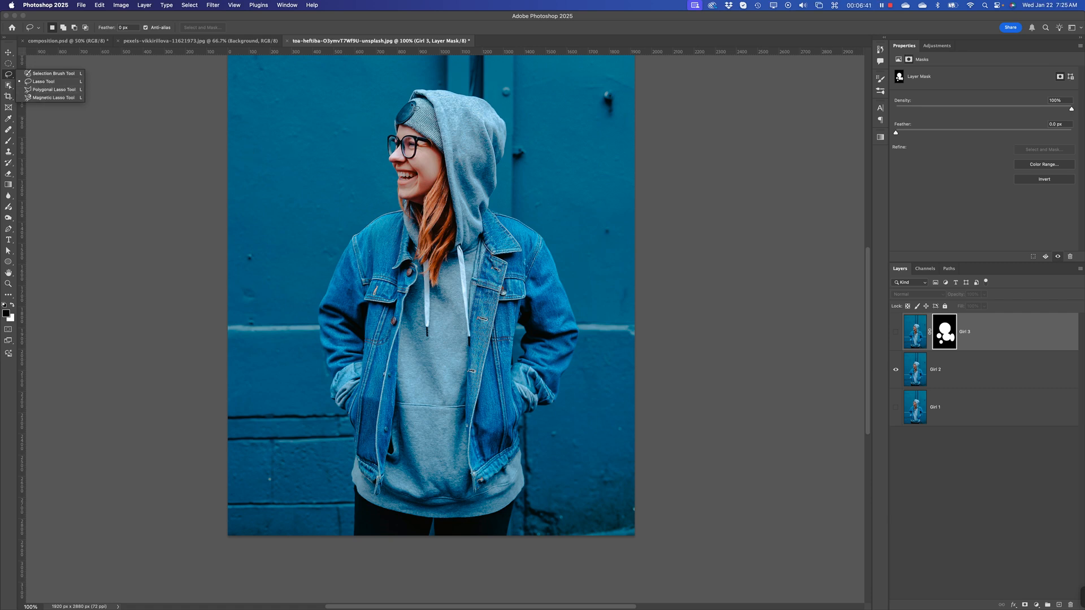
{"action": "left_click", "coordinate": [490, 97]}
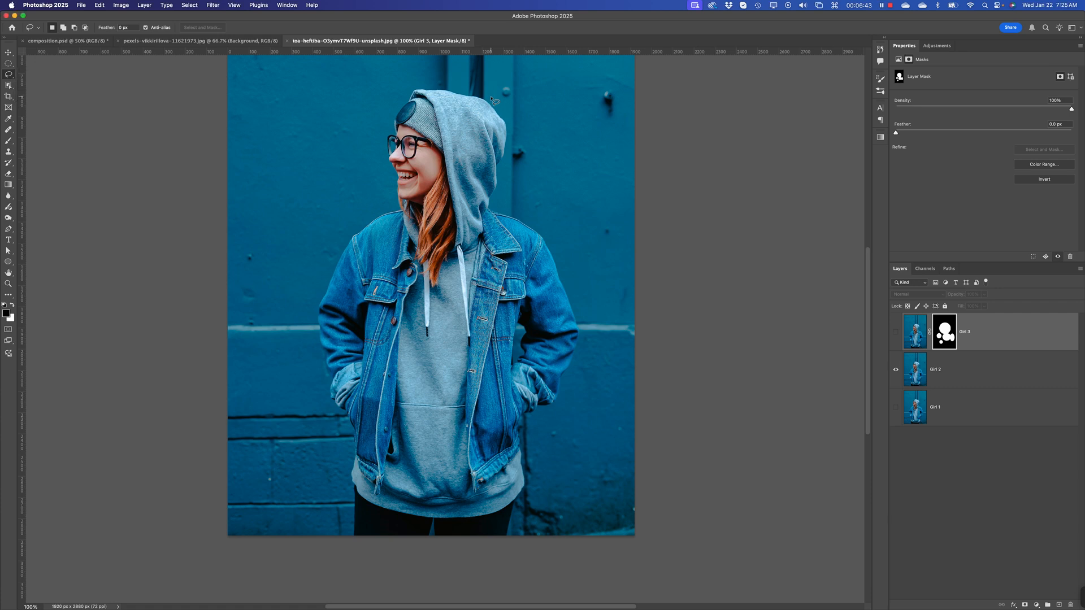
{"action": "mouse_move", "coordinate": [472, 94]}
{"action": "left_mouse_down"}
{"action": "mouse_move", "coordinate": [408, 89]}
{"action": "mouse_move", "coordinate": [383, 134]}
{"action": "mouse_move", "coordinate": [393, 211]}
{"action": "mouse_move", "coordinate": [347, 242]}
{"action": "mouse_move", "coordinate": [316, 309]}
{"action": "mouse_move", "coordinate": [311, 370]}
{"action": "mouse_move", "coordinate": [339, 446]}
{"action": "left_mouse_up"}
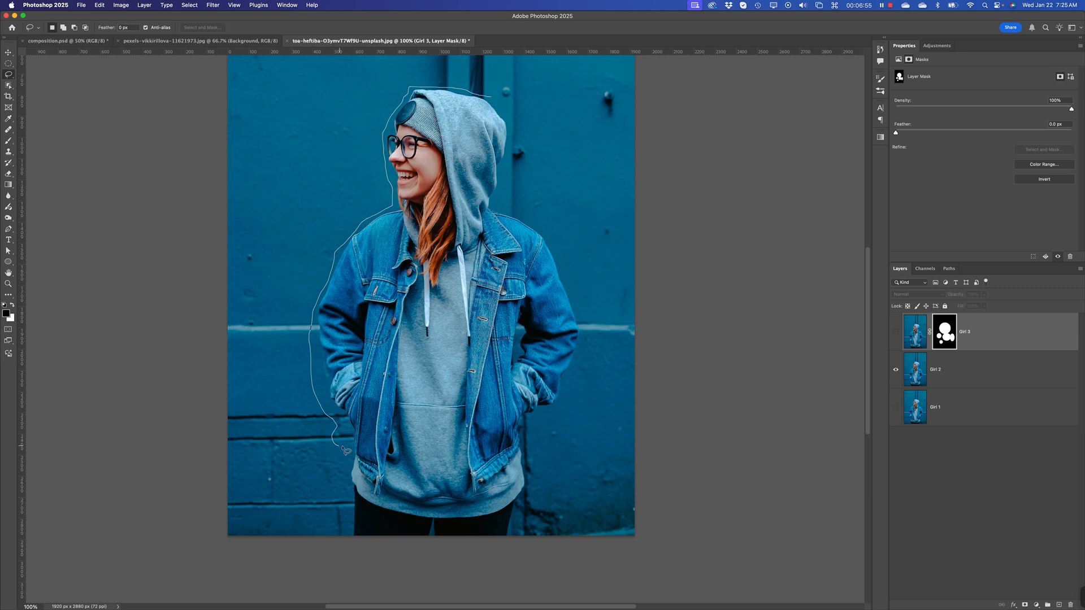
{"action": "left_click_drag", "start_coordinate": [342, 447], "coordinate": [506, 444]}
{"action": "left_click_drag", "start_coordinate": [540, 227], "coordinate": [523, 216]}
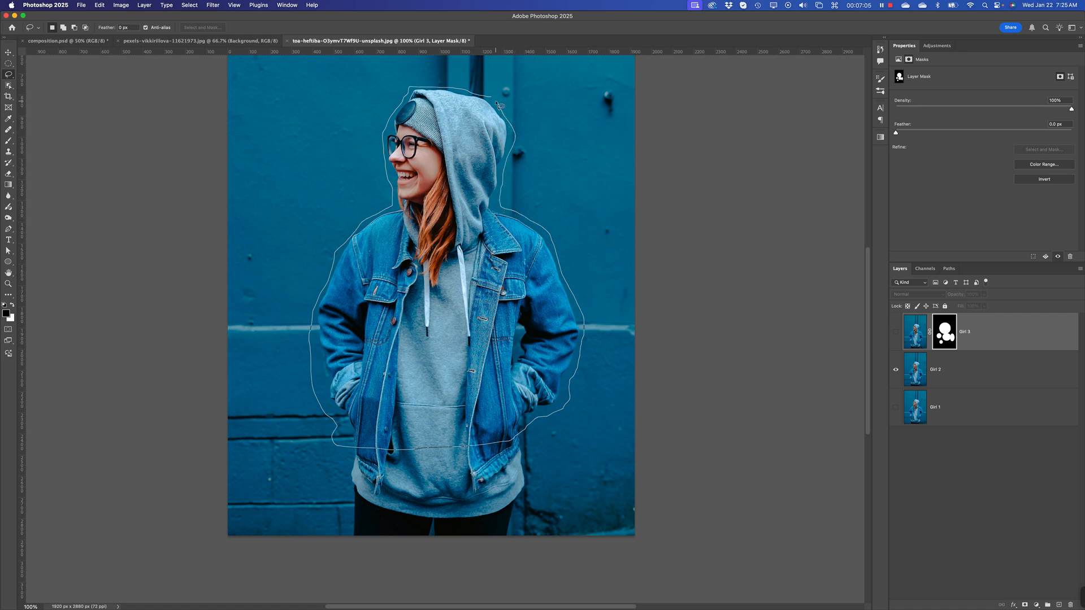
{"action": "left_click_drag", "start_coordinate": [497, 103], "coordinate": [490, 99]}
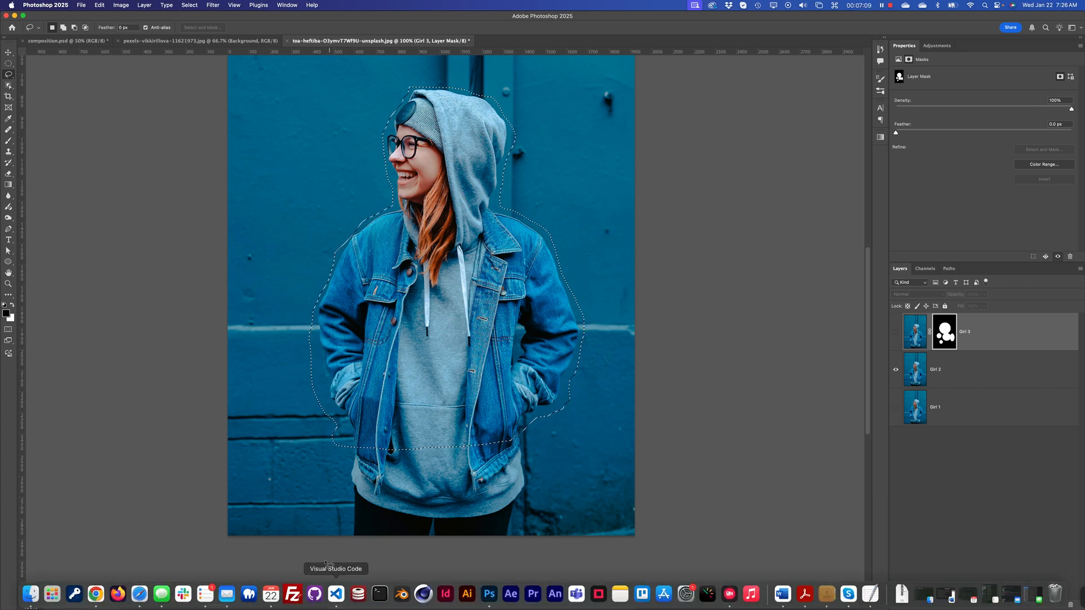
Step: Add the jacket hem, hoodie bottom and legs down to the image edge to the lasso selection
{"action": "key", "text": "shift"}
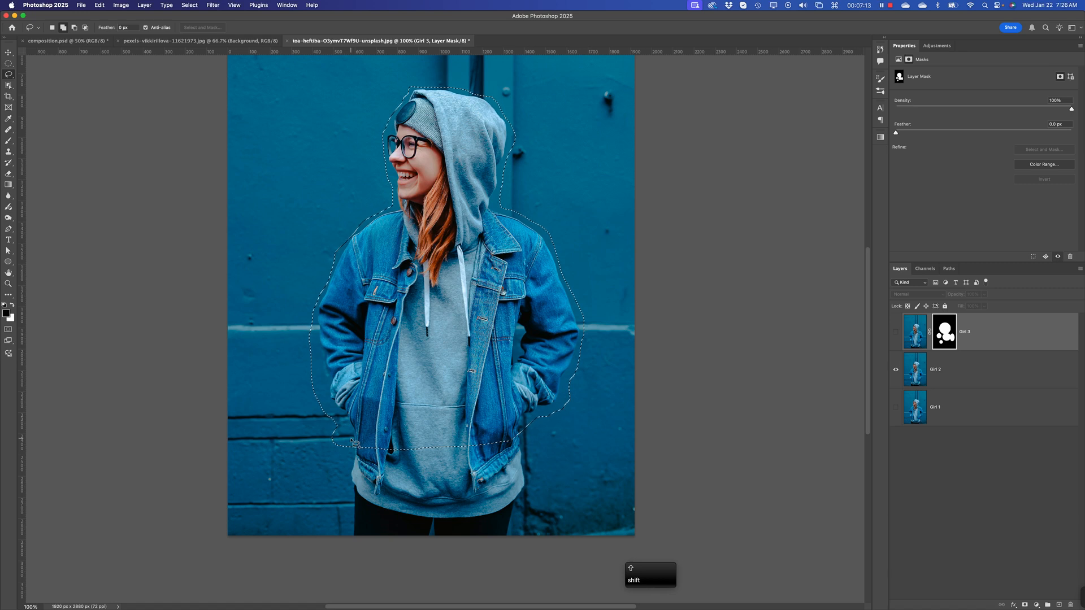
{"action": "left_click_drag", "start_coordinate": [351, 439], "coordinate": [352, 464]}
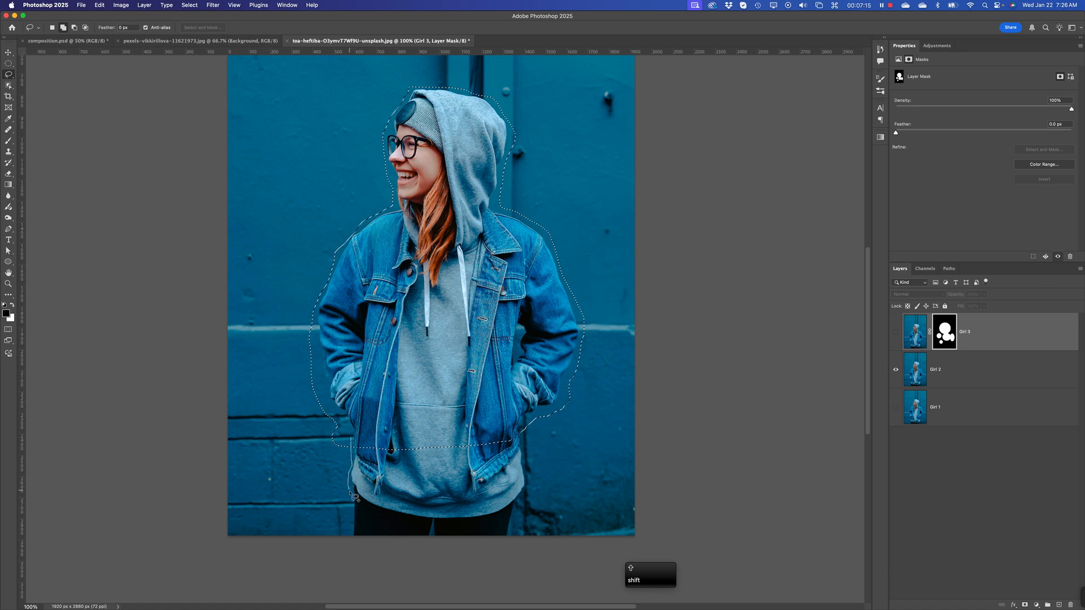
{"action": "mouse_move", "coordinate": [349, 535]}
{"action": "left_mouse_down"}
{"action": "mouse_move", "coordinate": [518, 547]}
{"action": "mouse_move", "coordinate": [527, 511]}
{"action": "left_mouse_up"}
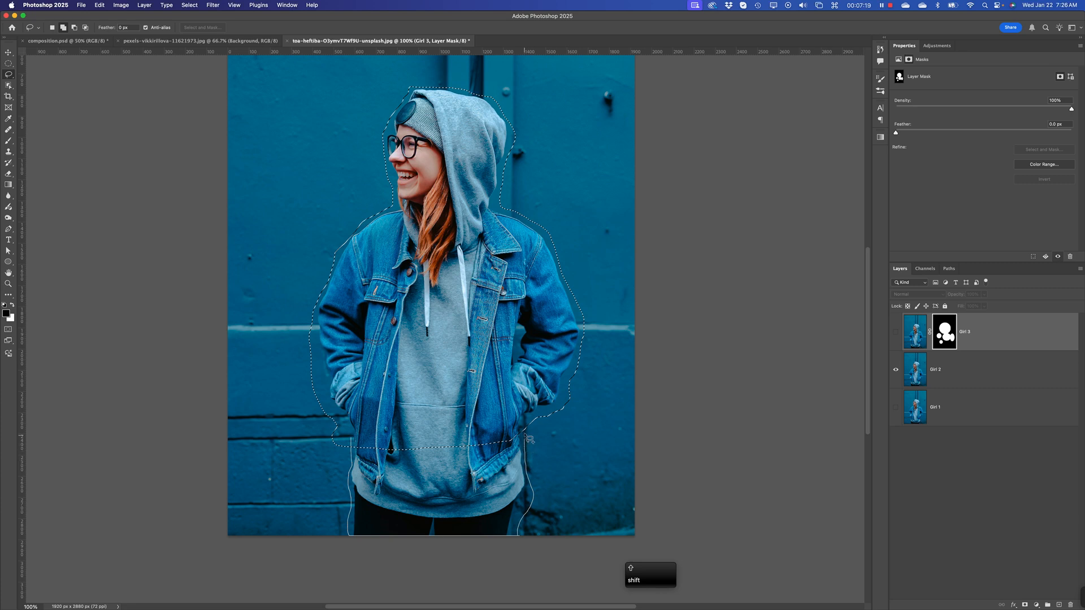
{"action": "left_click_drag", "start_coordinate": [527, 437], "coordinate": [352, 438]}
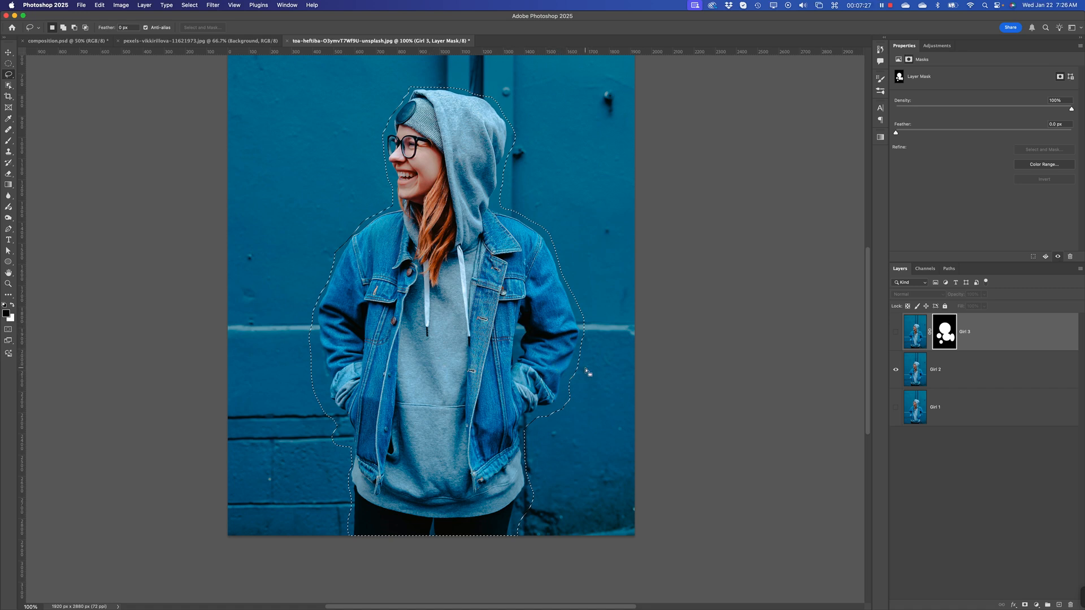
Step: Subtract the background gap between the jacket body and the bent arm from the lasso selection
{"action": "key", "text": "alt"}
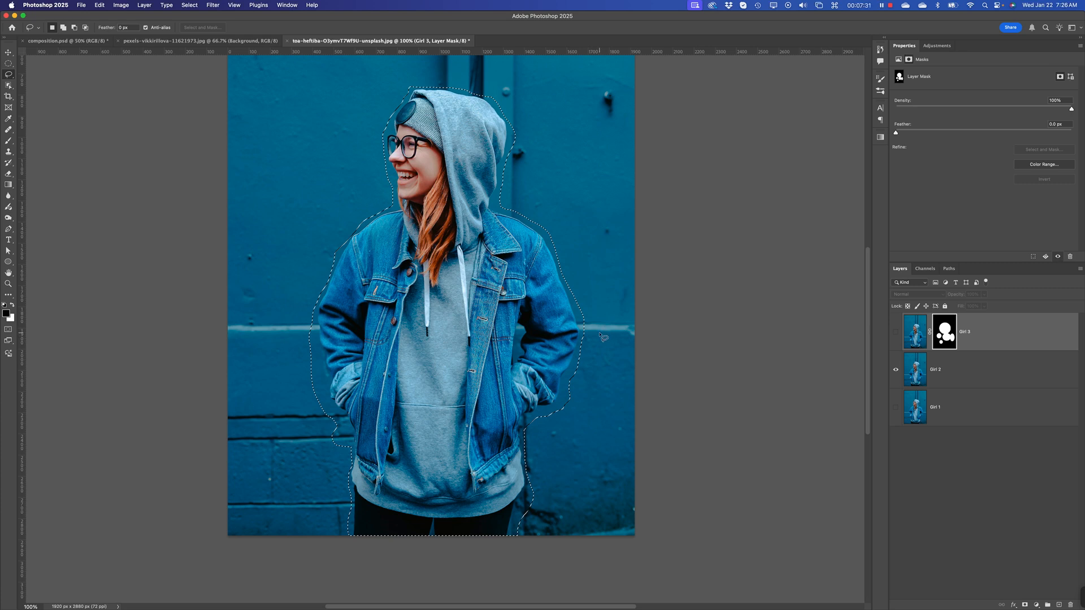
{"action": "key", "text": "alt"}
{"action": "key", "text": "super"}
{"action": "key", "text": "super+plus"}
{"action": "key", "text": "super+plus"}
{"action": "key", "text": "super+plus"}
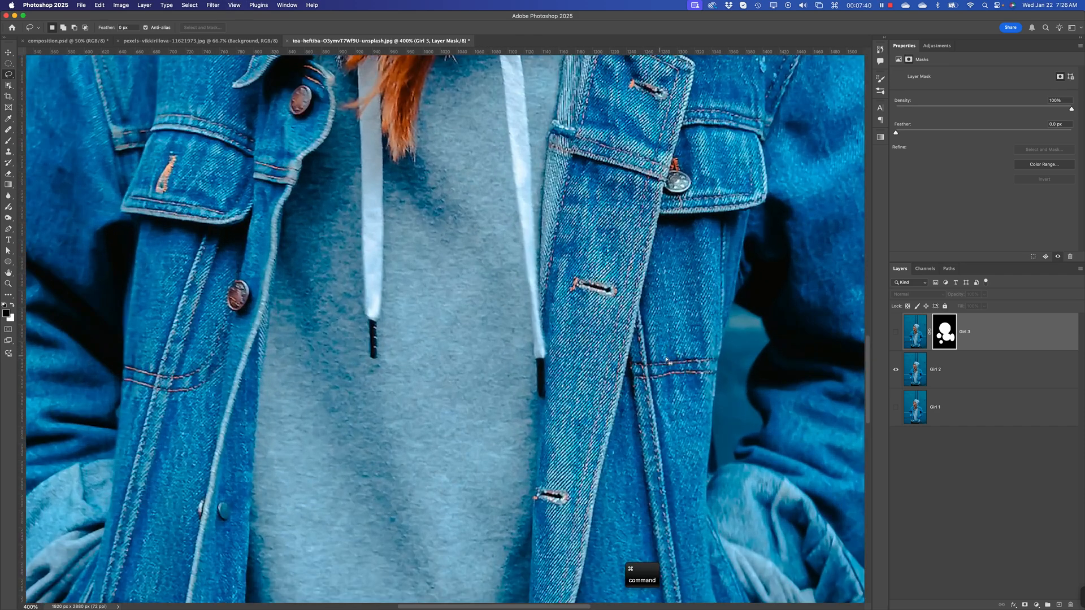
{"action": "key", "text": "space"}
{"action": "left_click_drag", "start_coordinate": [606, 330], "coordinate": [501, 218]}
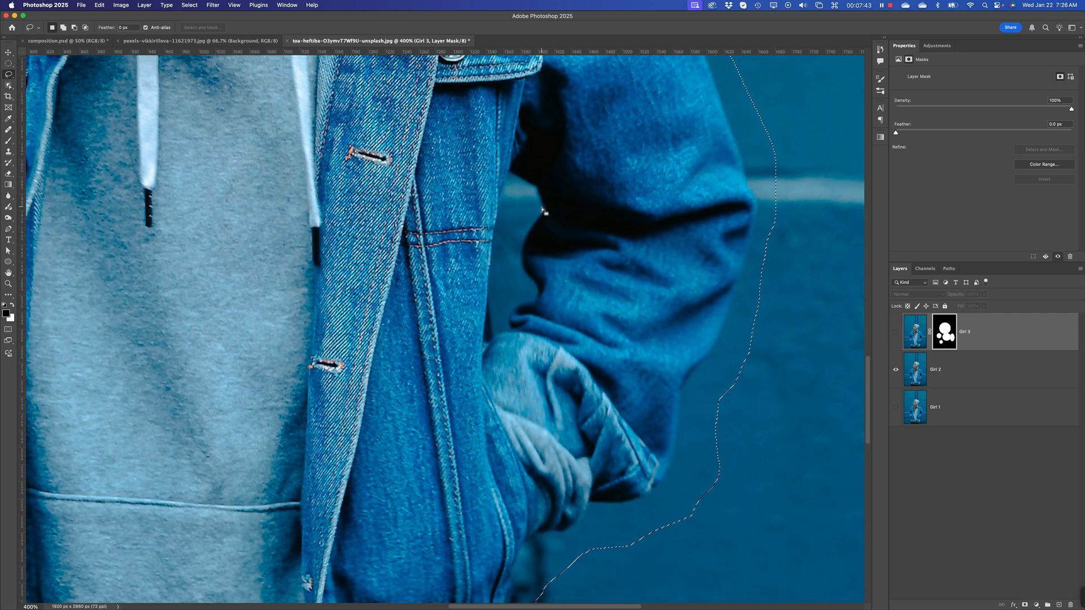
{"action": "key", "text": "alt"}
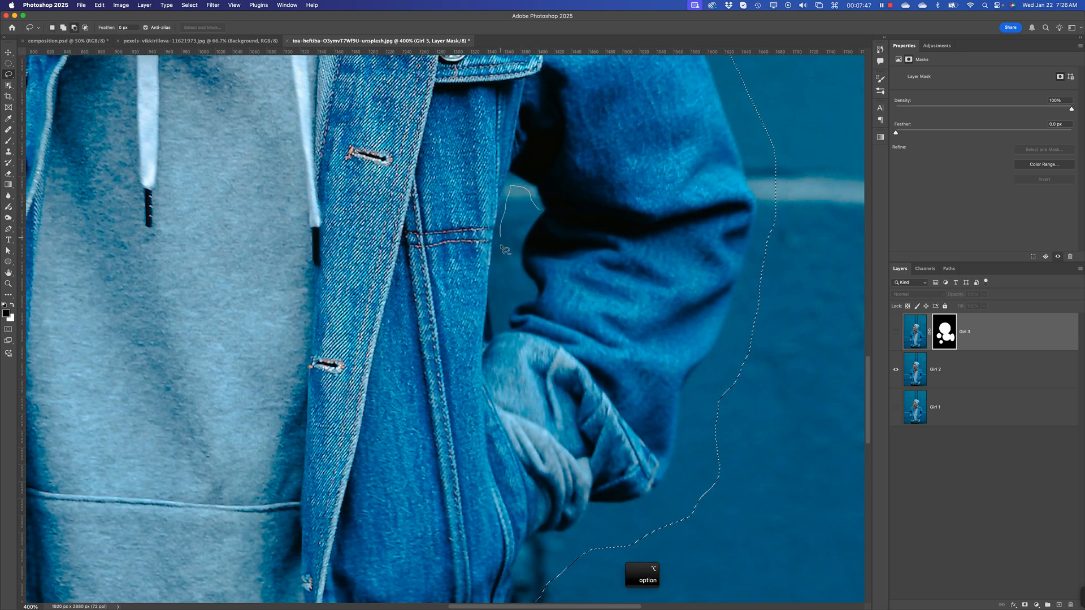
{"action": "mouse_move", "coordinate": [501, 246]}
{"action": "left_mouse_down"}
{"action": "mouse_move", "coordinate": [501, 326]}
{"action": "mouse_move", "coordinate": [526, 293]}
{"action": "mouse_move", "coordinate": [519, 235]}
{"action": "mouse_move", "coordinate": [542, 213]}
{"action": "left_mouse_up"}
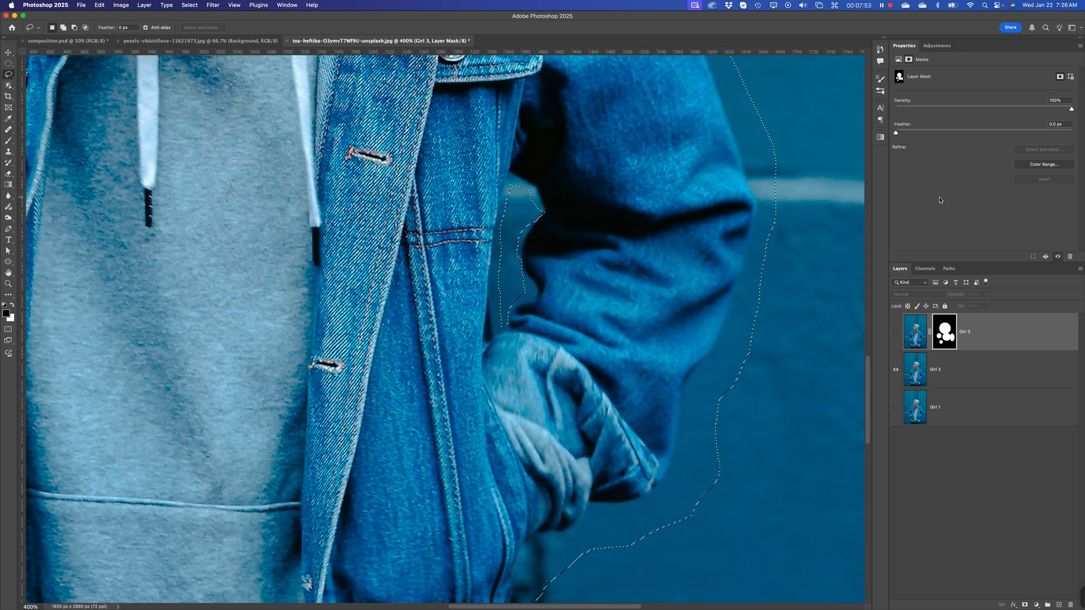
Step: Subtract the excess background strip along the outside of the same sleeve and cuff from the lasso selection
{"action": "key", "text": "super+minus"}
{"action": "key", "text": "super+minus"}
{"action": "key", "text": "super+minus"}
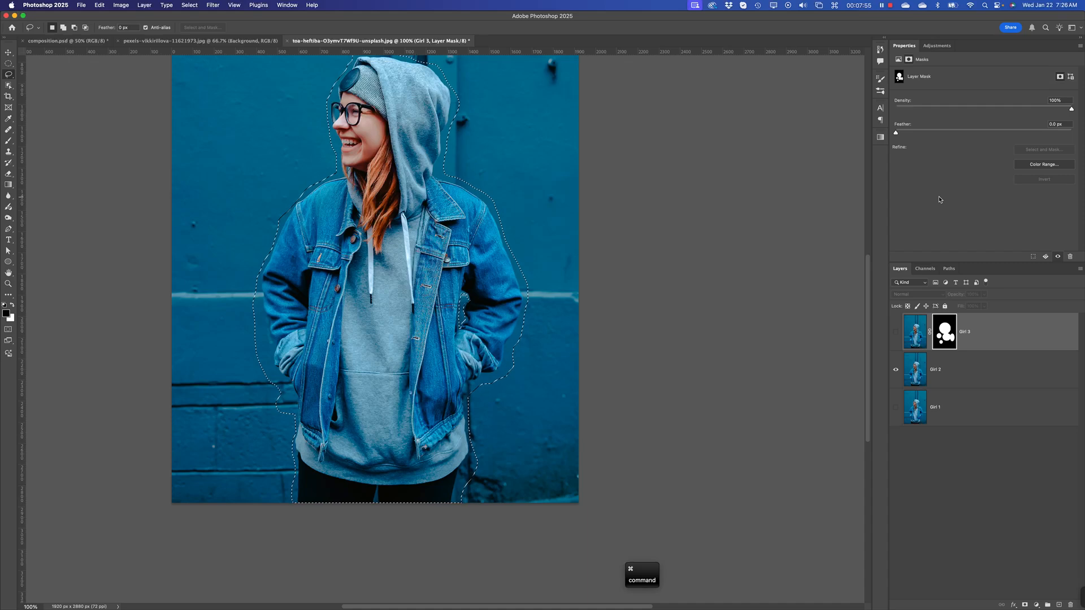
{"action": "key", "text": "super+equal"}
{"action": "key", "text": "super+equal"}
{"action": "key", "text": "super+equal"}
{"action": "key", "text": "super+equal"}
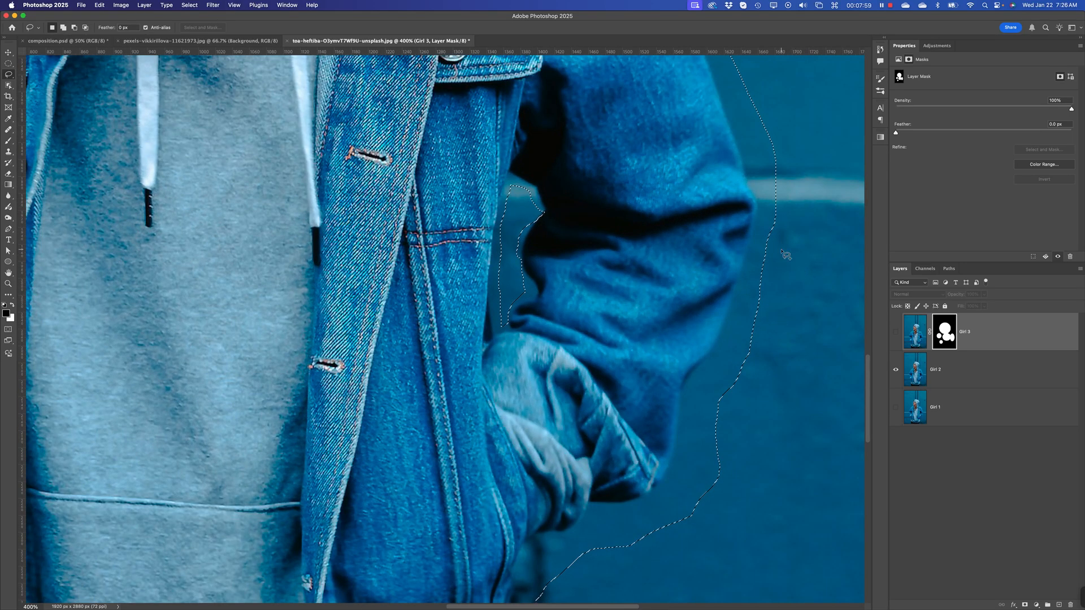
{"action": "key", "text": "alt"}
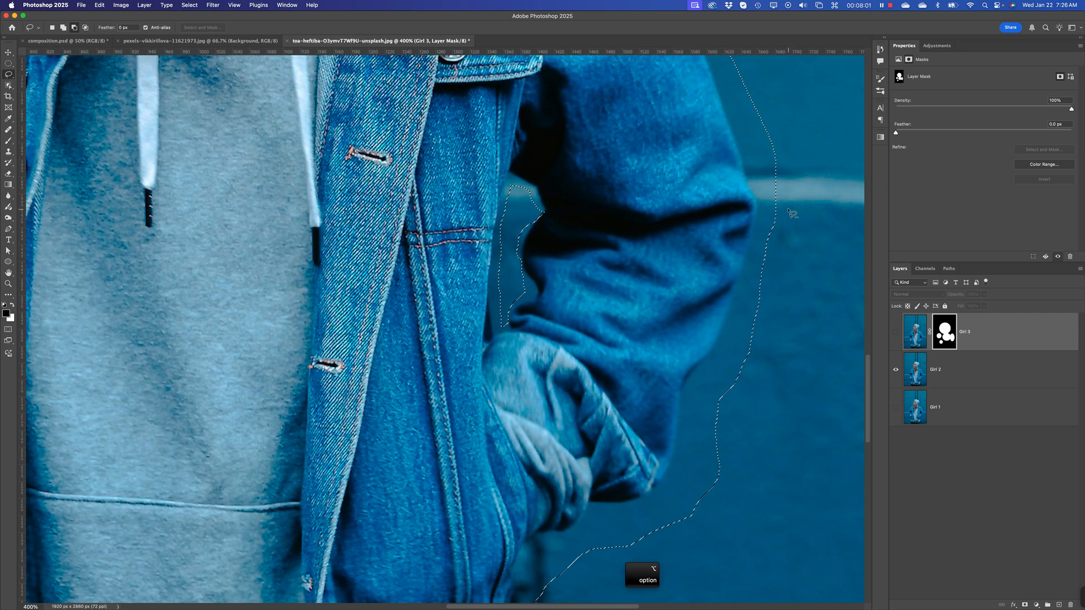
{"action": "left_click_drag", "start_coordinate": [785, 203], "coordinate": [742, 301]}
{"action": "left_click_drag", "start_coordinate": [730, 339], "coordinate": [718, 365]}
{"action": "mouse_move", "coordinate": [701, 404]}
{"action": "left_mouse_down"}
{"action": "mouse_move", "coordinate": [677, 484]}
{"action": "mouse_move", "coordinate": [592, 524]}
{"action": "mouse_move", "coordinate": [578, 555]}
{"action": "mouse_move", "coordinate": [665, 550]}
{"action": "mouse_move", "coordinate": [768, 465]}
{"action": "mouse_move", "coordinate": [793, 208]}
{"action": "left_mouse_up"}
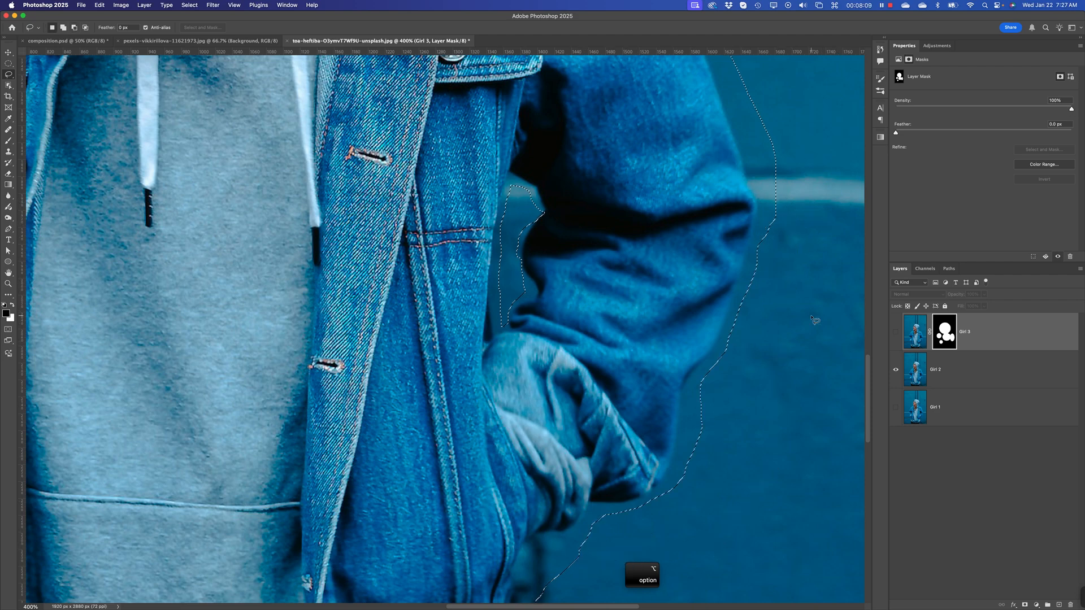
Step: Subtract the excess background strip outside the other sleeve and cuff, beside the white wall line, from the lasso selection
{"action": "key", "text": "space"}
{"action": "left_click_drag", "start_coordinate": [619, 387], "coordinate": [705, 139]}
{"action": "left_click_drag", "start_coordinate": [500, 359], "coordinate": [683, 400]}
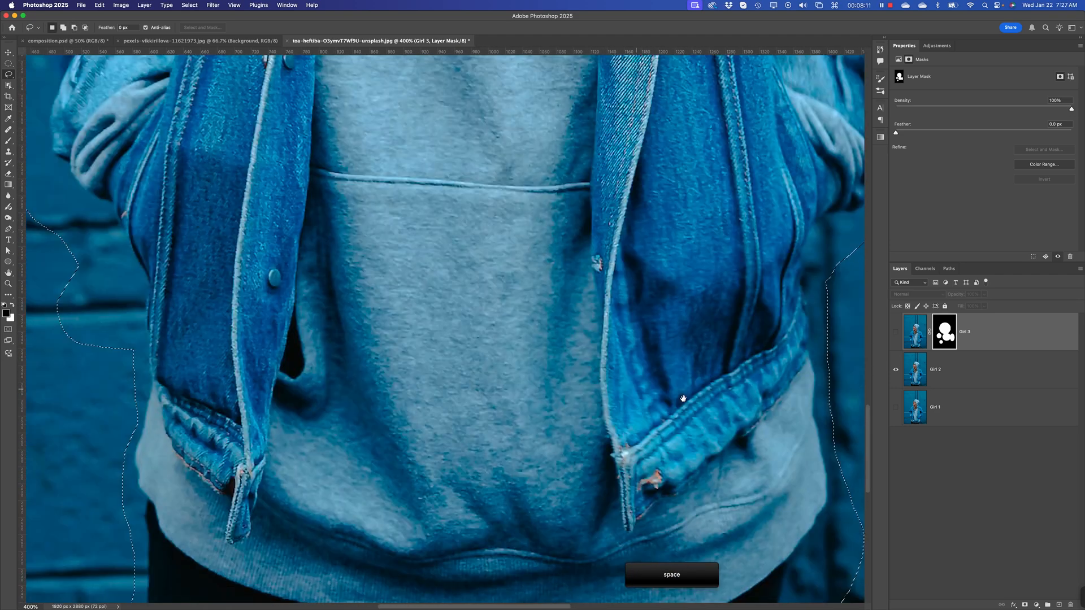
{"action": "left_click_drag", "start_coordinate": [494, 201], "coordinate": [537, 303]}
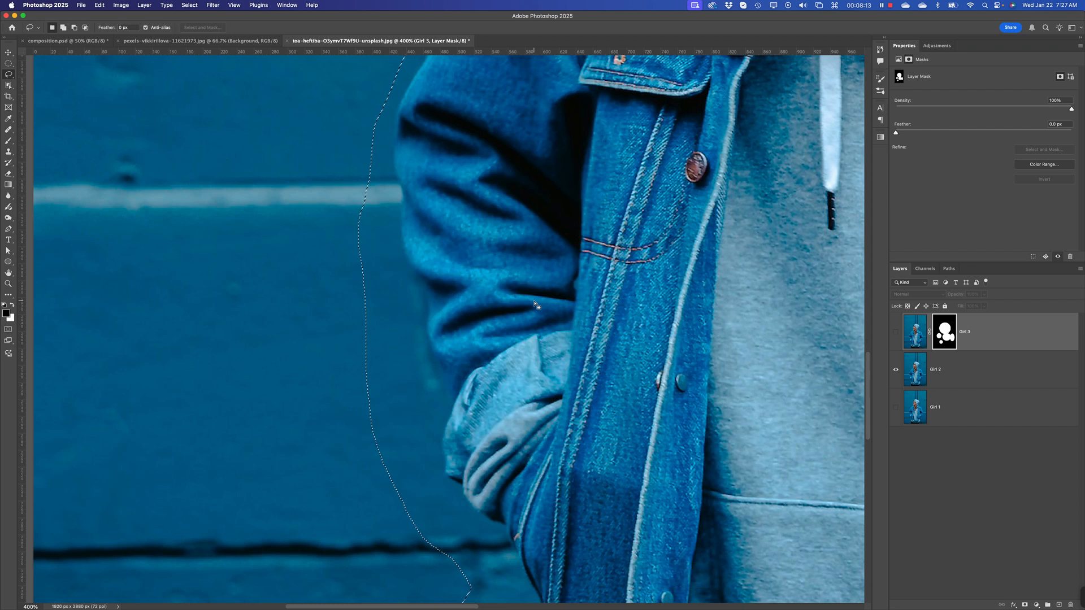
{"action": "mouse_move", "coordinate": [369, 97]}
{"action": "left_mouse_down"}
{"action": "mouse_move", "coordinate": [415, 425]}
{"action": "mouse_move", "coordinate": [441, 492]}
{"action": "mouse_move", "coordinate": [473, 526]}
{"action": "left_mouse_up"}
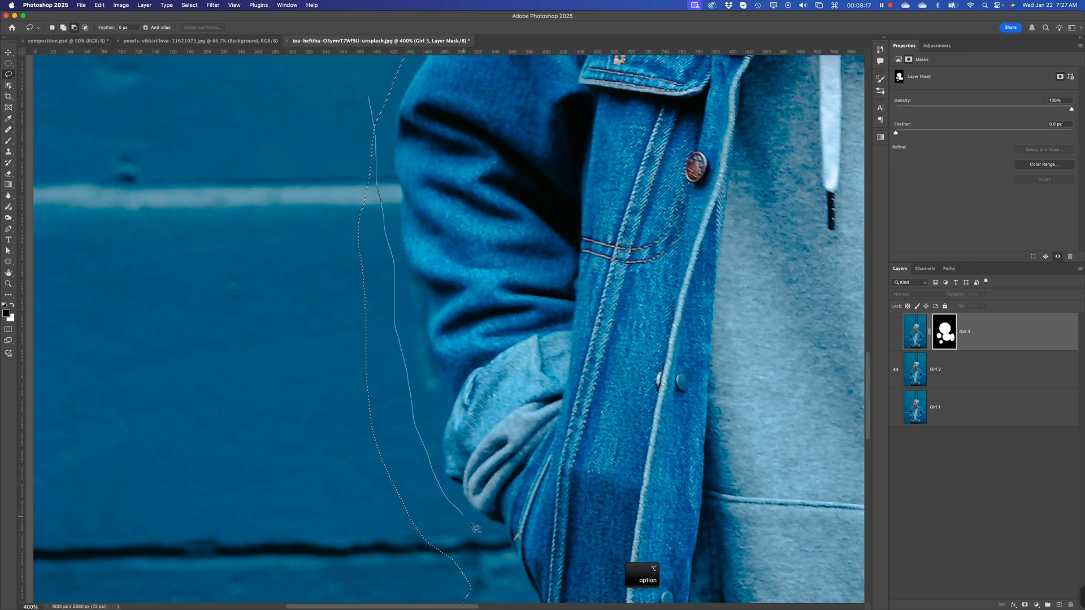
{"action": "mouse_move", "coordinate": [506, 596]}
{"action": "left_mouse_down"}
{"action": "mouse_move", "coordinate": [472, 601]}
{"action": "mouse_move", "coordinate": [415, 588]}
{"action": "mouse_move", "coordinate": [390, 496]}
{"action": "mouse_move", "coordinate": [336, 376]}
{"action": "mouse_move", "coordinate": [308, 279]}
{"action": "mouse_move", "coordinate": [319, 167]}
{"action": "mouse_move", "coordinate": [364, 92]}
{"action": "left_mouse_up"}
Step: Subtract the bulge of background below that cuff from the lasso selection, following the jacket side down towards the hem
{"action": "scroll", "coordinate": [298, 249], "scroll_direction": "down", "scroll_amount": 10}
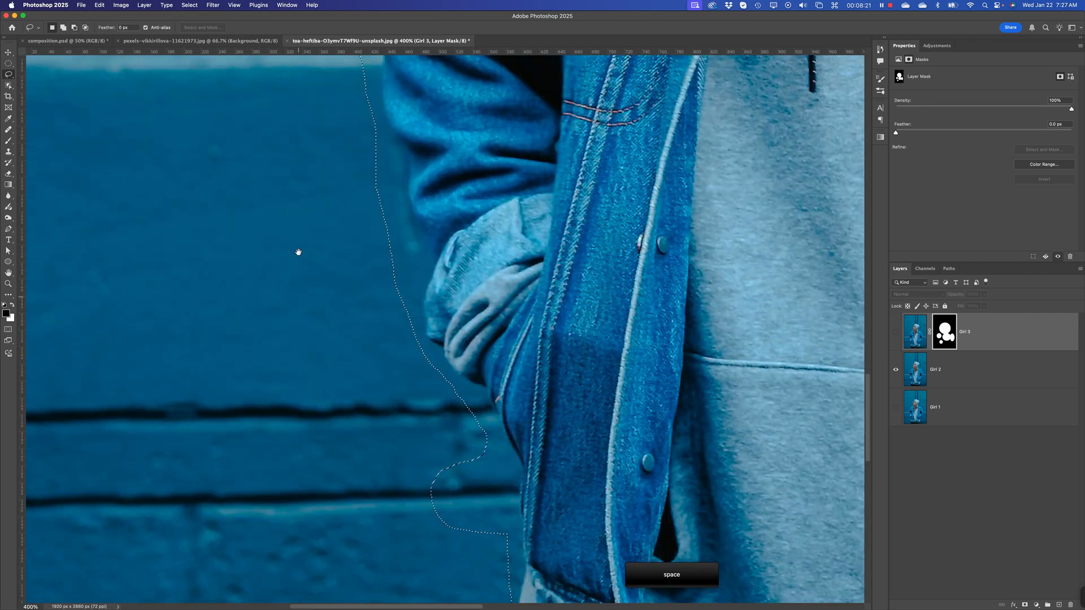
{"action": "key", "text": "alt"}
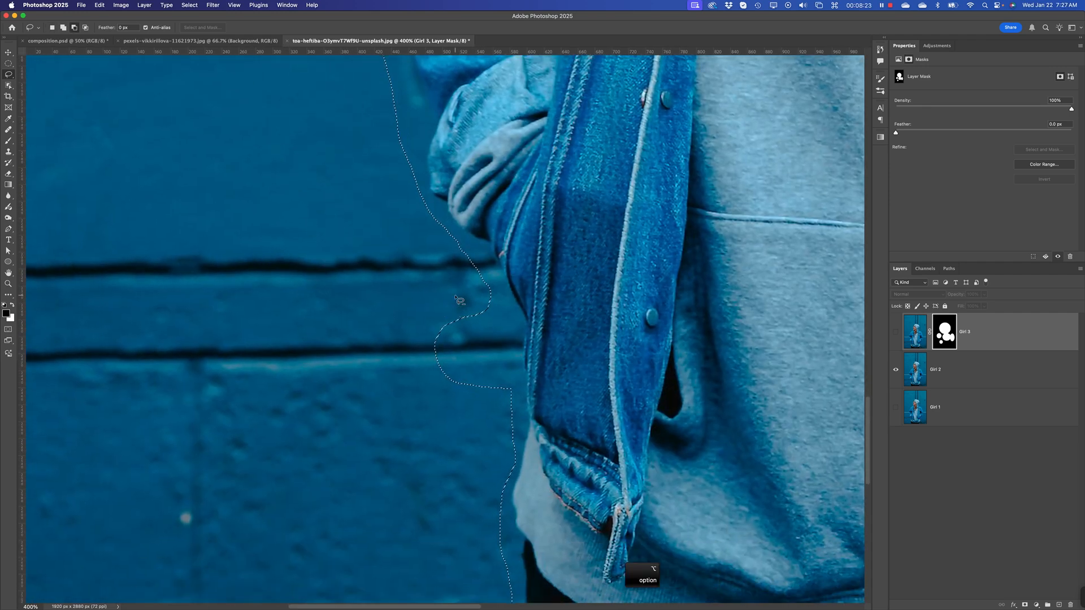
{"action": "left_click_drag", "start_coordinate": [505, 323], "coordinate": [514, 377]}
{"action": "mouse_move", "coordinate": [512, 416]}
{"action": "left_mouse_down"}
{"action": "mouse_move", "coordinate": [427, 440]}
{"action": "mouse_move", "coordinate": [452, 290]}
{"action": "mouse_move", "coordinate": [469, 274]}
{"action": "left_mouse_up"}
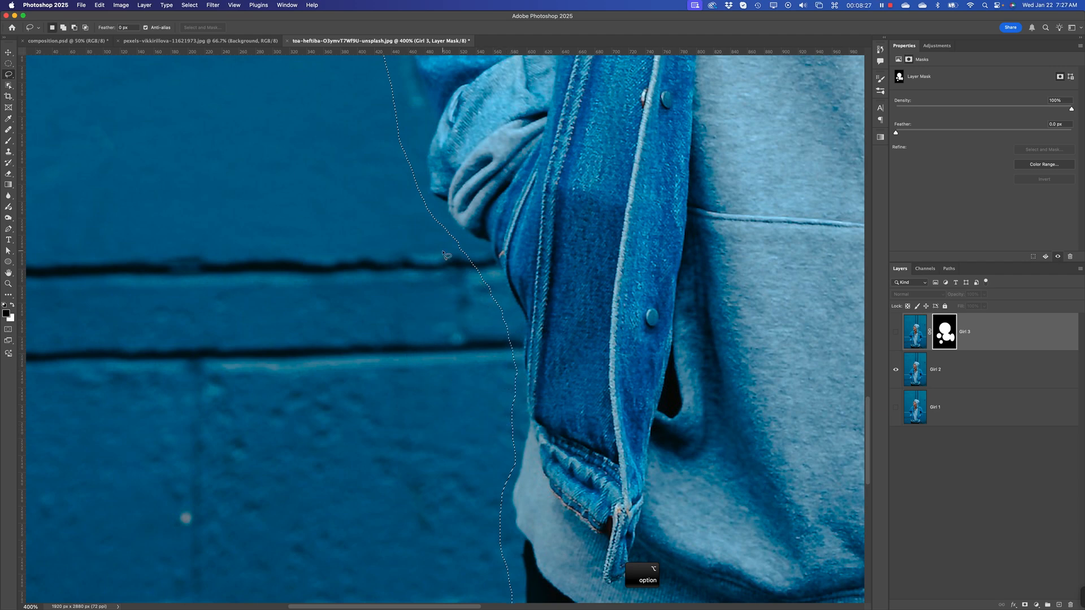
Step: Add a layer mask to the Girl 2 layer from the finished lasso selection
{"action": "key", "text": "super+minus"}
{"action": "key", "text": "super+minus"}
{"action": "key", "text": "super+minus"}
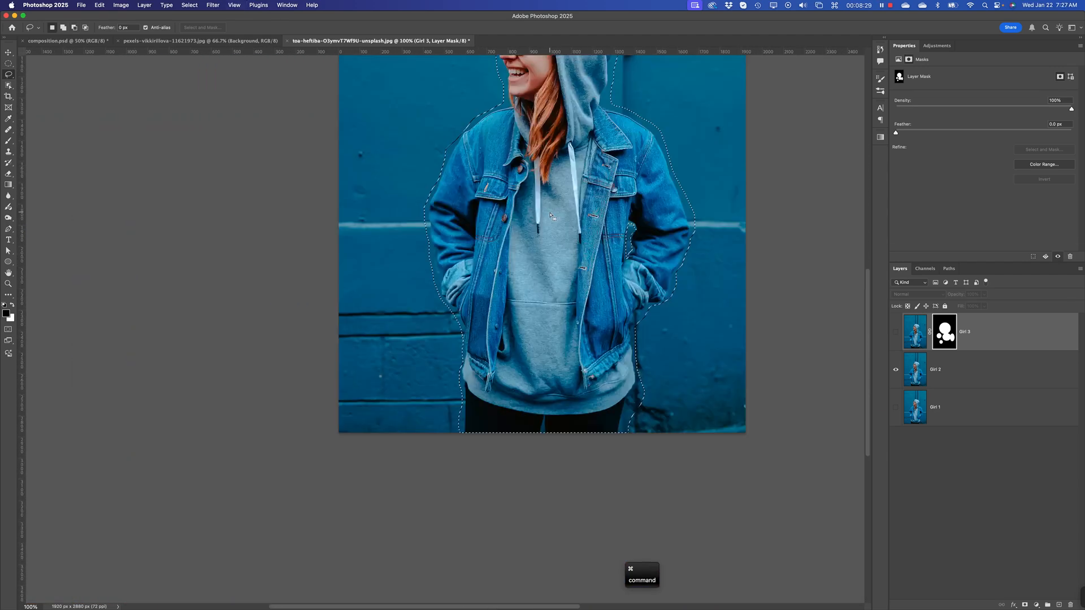
{"action": "key", "text": "space"}
{"action": "left_click_drag", "start_coordinate": [537, 146], "coordinate": [485, 301]}
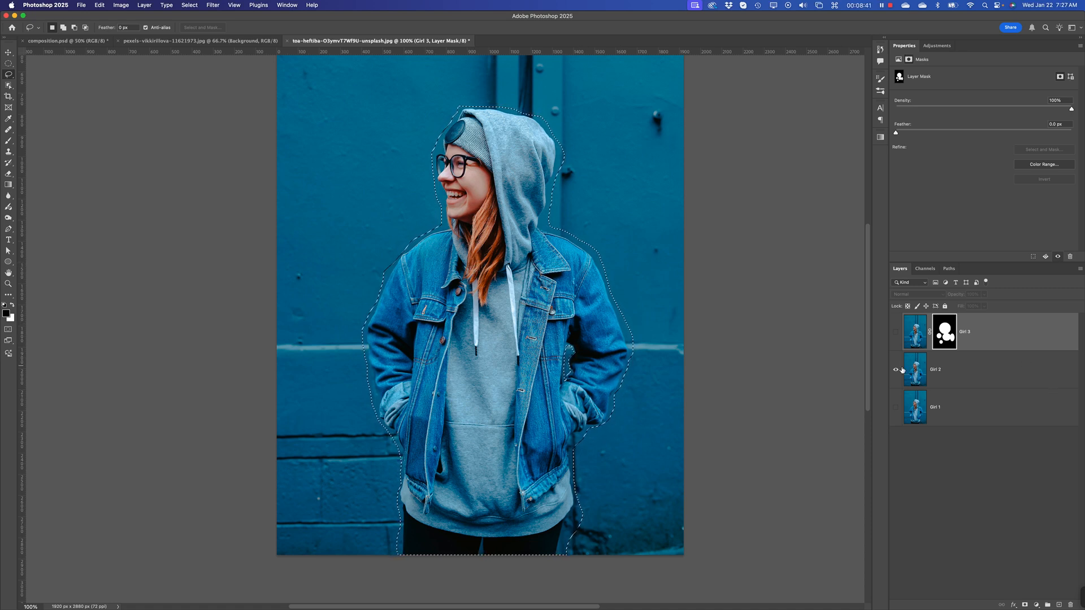
{"action": "left_click", "coordinate": [922, 371]}
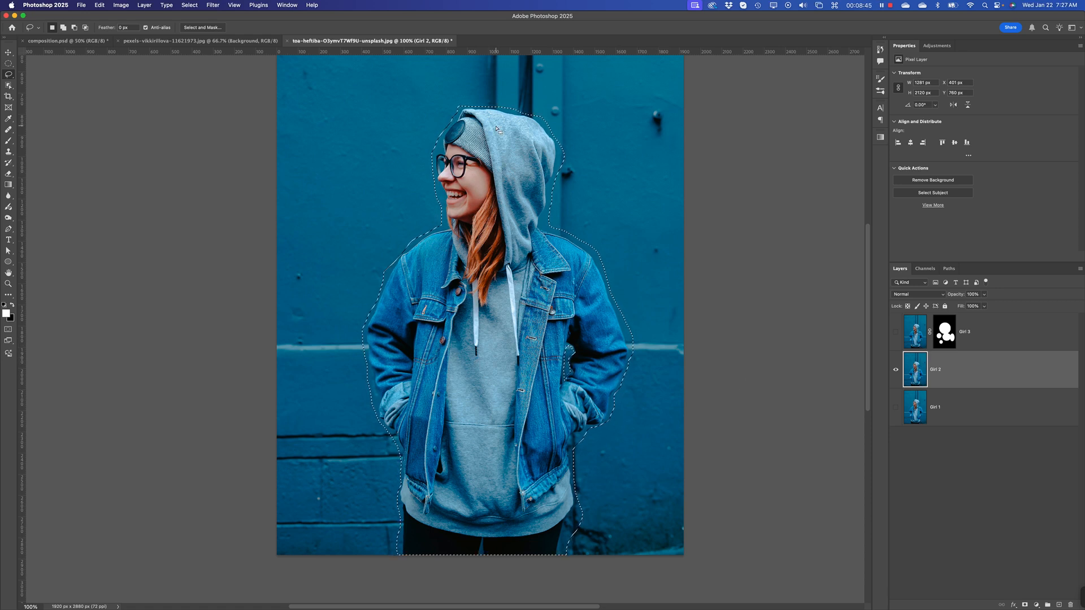
{"action": "left_click", "coordinate": [1025, 605]}
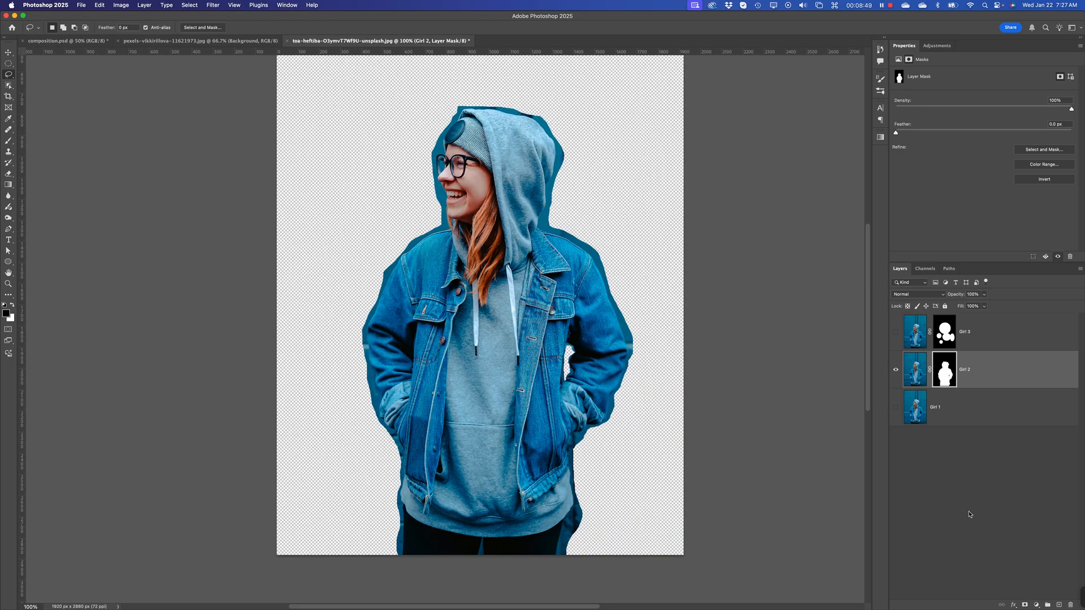
Step: Activate the Brush tool for painting on the Girl 2 layer mask around the girl's head
{"action": "key", "text": "super+plus"}
{"action": "key", "text": "super+plus"}
{"action": "key", "text": "super+plus"}
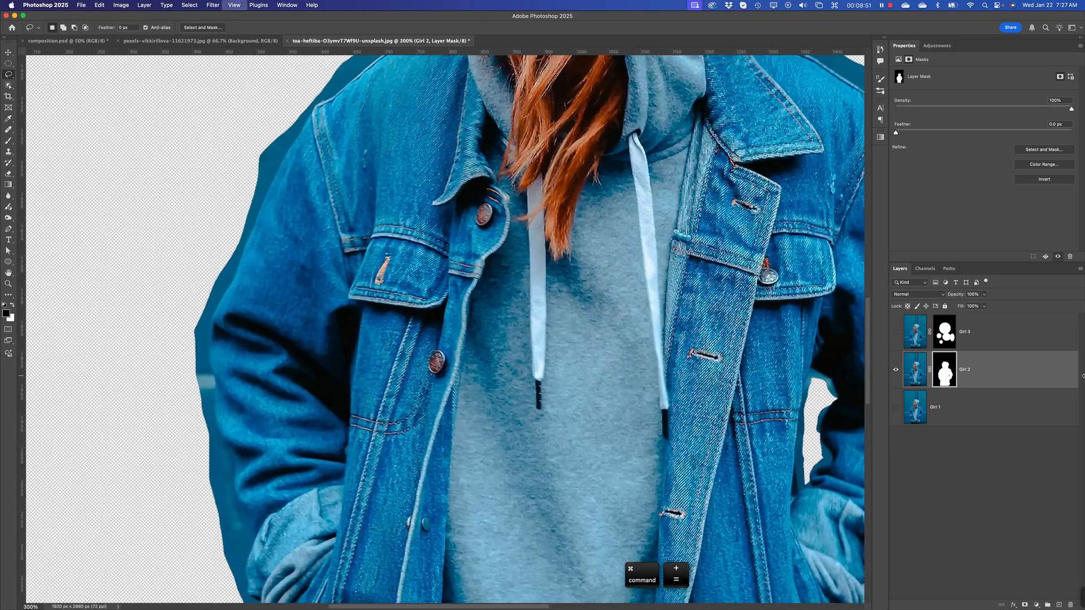
{"action": "key", "text": "space"}
{"action": "left_click_drag", "start_coordinate": [595, 145], "coordinate": [555, 333]}
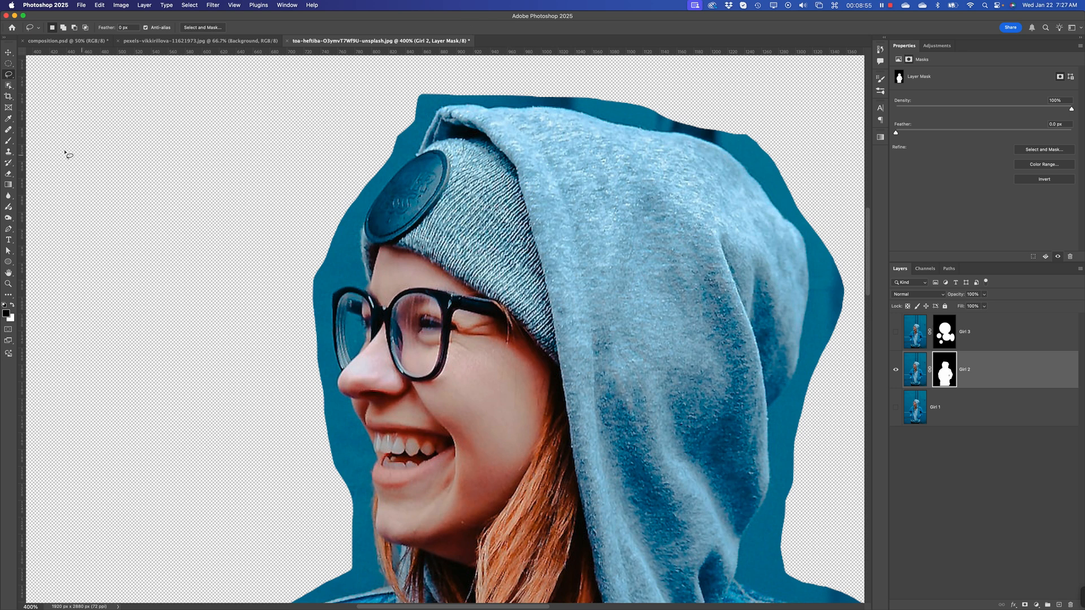
{"action": "left_click", "coordinate": [8, 141]}
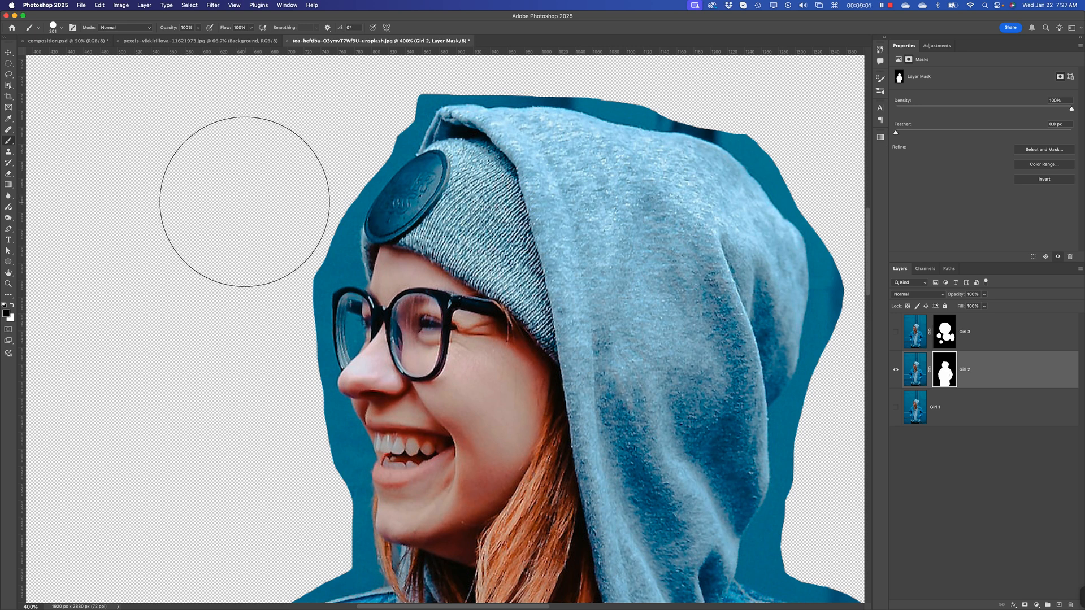
Step: Practise shrinking and enlarging the brush tip between 90 and 500 px, ending at 200 px
{"action": "key", "text": "bracketleft"}
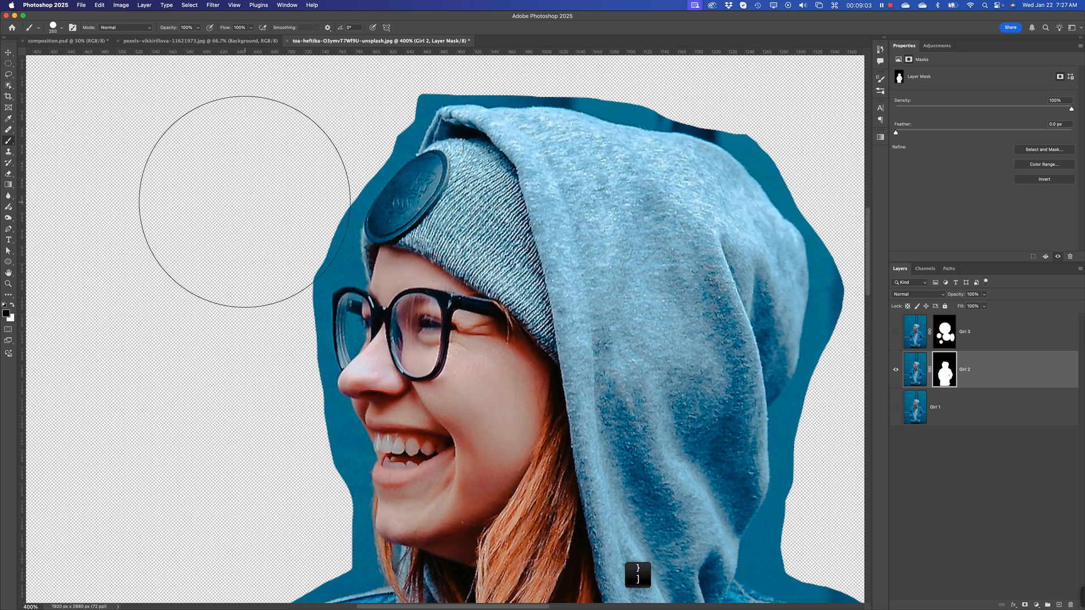
{"action": "key", "text": "bracketleft"}
{"action": "key", "text": "bracketleft"}
{"action": "key", "text": "bracketleft"}
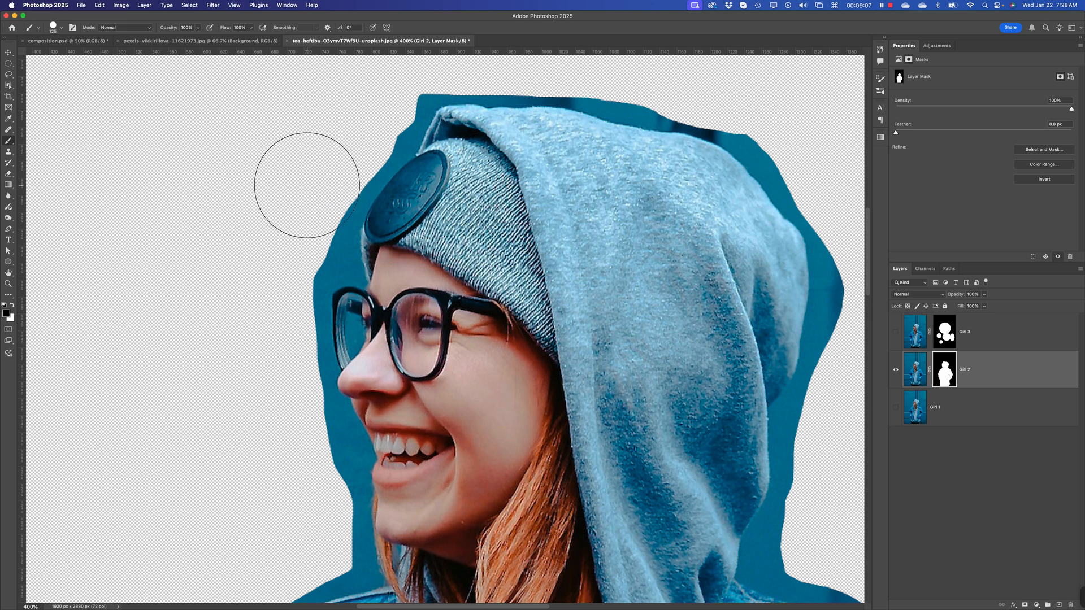
{"action": "key", "text": "bracketleft"}
{"action": "key", "text": "bracketleft"}
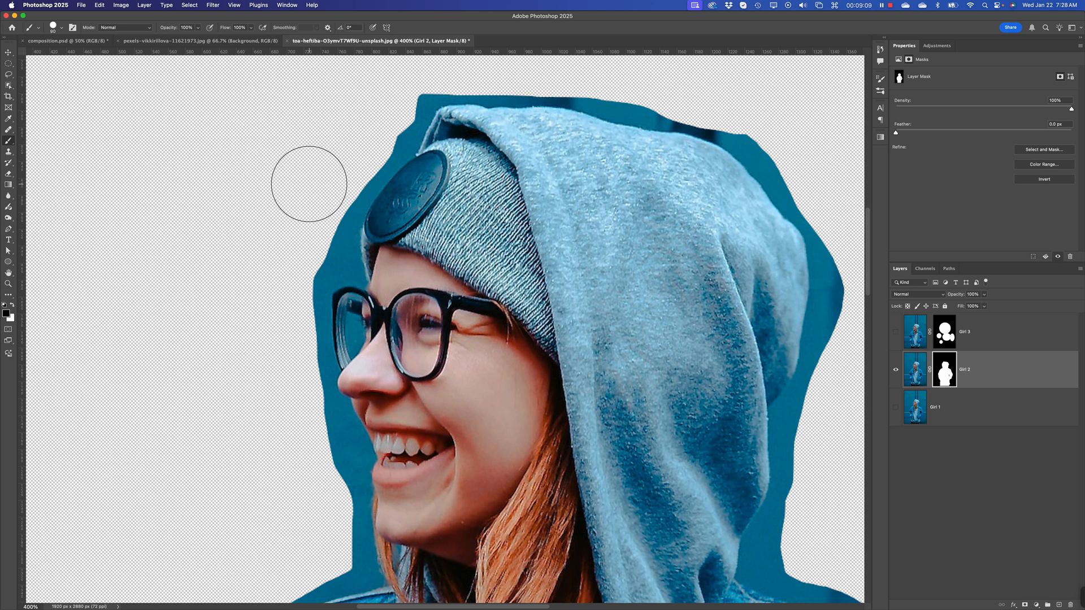
{"action": "key", "text": "bracketright"}
{"action": "key", "text": "bracketright"}
{"action": "key", "text": "bracketright"}
{"action": "key", "text": "bracketright"}
{"action": "key", "text": "bracketright"}
{"action": "key", "text": "bracketright"}
{"action": "key", "text": "bracketright"}
{"action": "key", "text": "bracketright"}
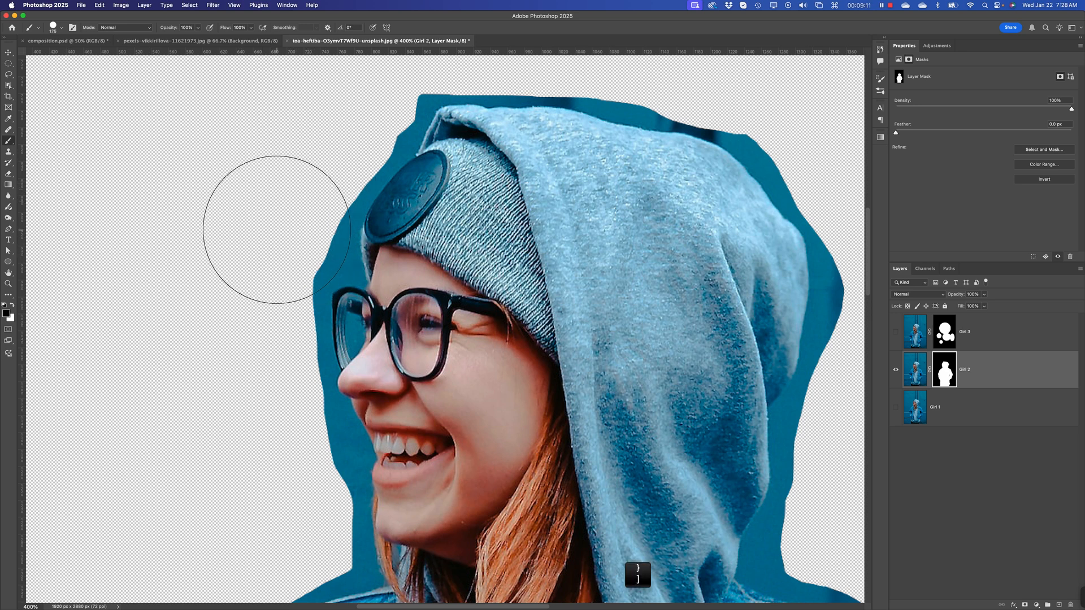
{"action": "key", "text": "bracketright"}
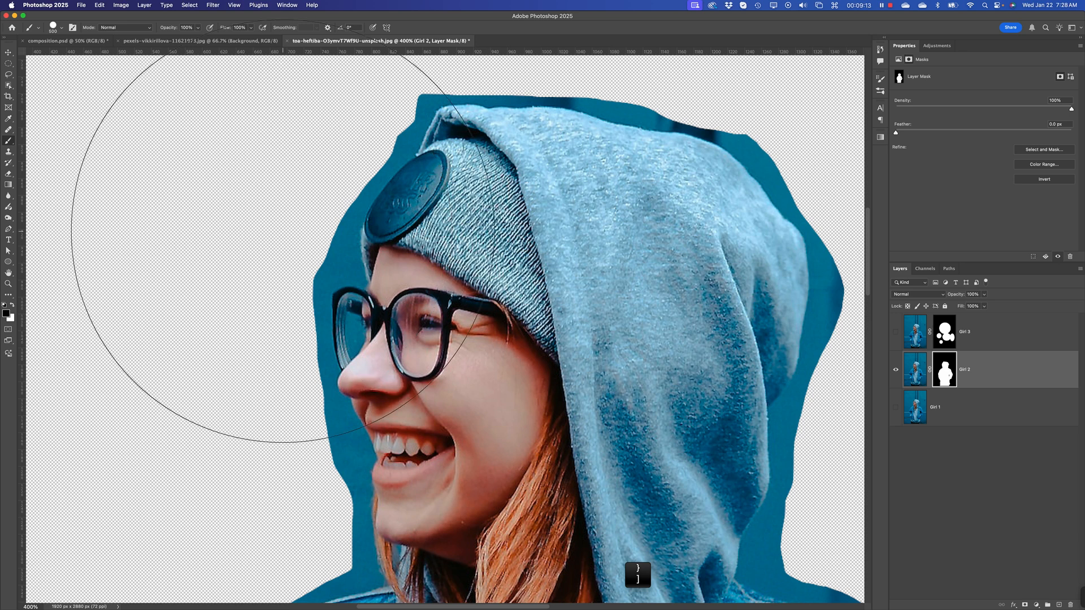
{"action": "key", "text": "bracketleft"}
{"action": "key", "text": "bracketleft"}
{"action": "key", "text": "bracketleft"}
{"action": "key", "text": "bracketleft"}
{"action": "key", "text": "bracketleft"}
{"action": "key", "text": "bracketleft"}
{"action": "key", "text": "bracketleft"}
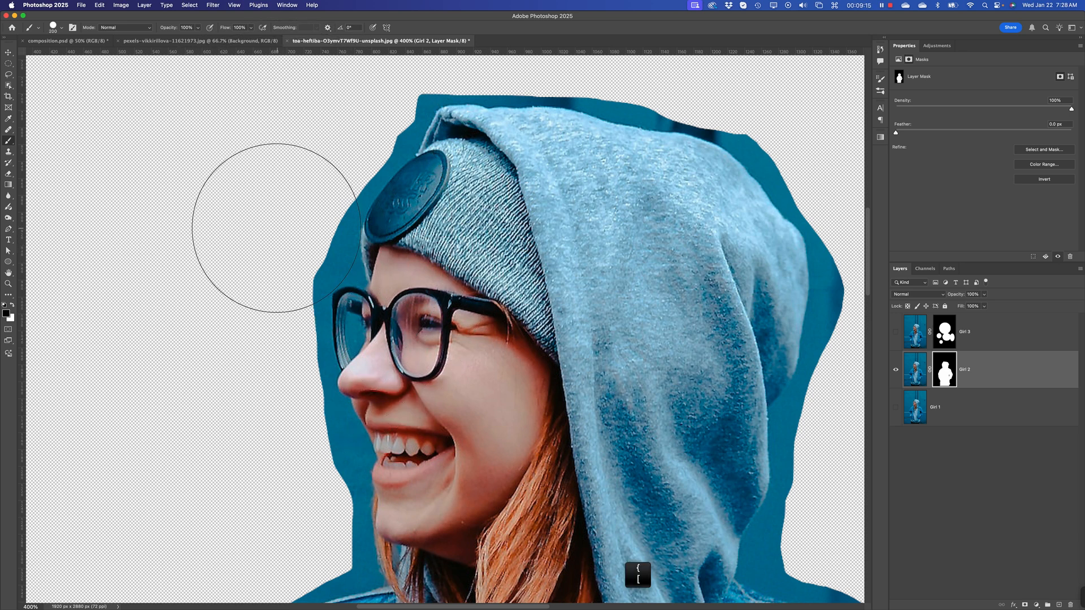
Step: Set the brush to 44 px with 95% hardness and paint out the background along the hood's top and front edge on the mask
{"action": "right_click", "coordinate": [476, 202]}
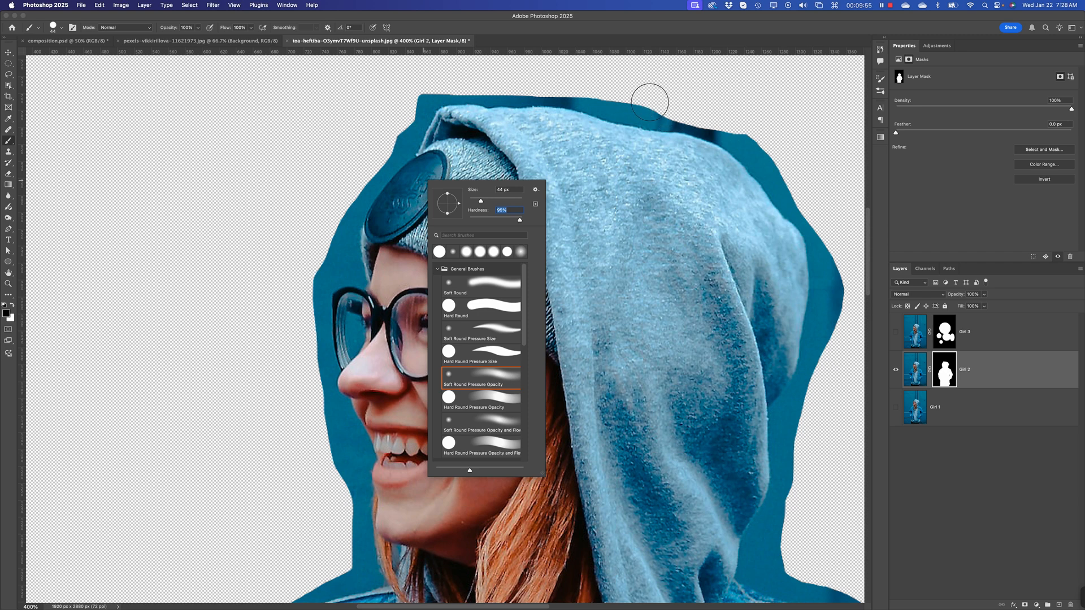
{"action": "mouse_move", "coordinate": [651, 105]}
{"action": "left_mouse_down"}
{"action": "mouse_move", "coordinate": [549, 90]}
{"action": "mouse_move", "coordinate": [537, 75]}
{"action": "left_mouse_up"}
{"action": "key", "text": "super+equal"}
{"action": "key", "text": "super+equal"}
{"action": "key", "text": "super+equal"}
{"action": "key", "text": "super+equal"}
{"action": "key", "text": "super+equal"}
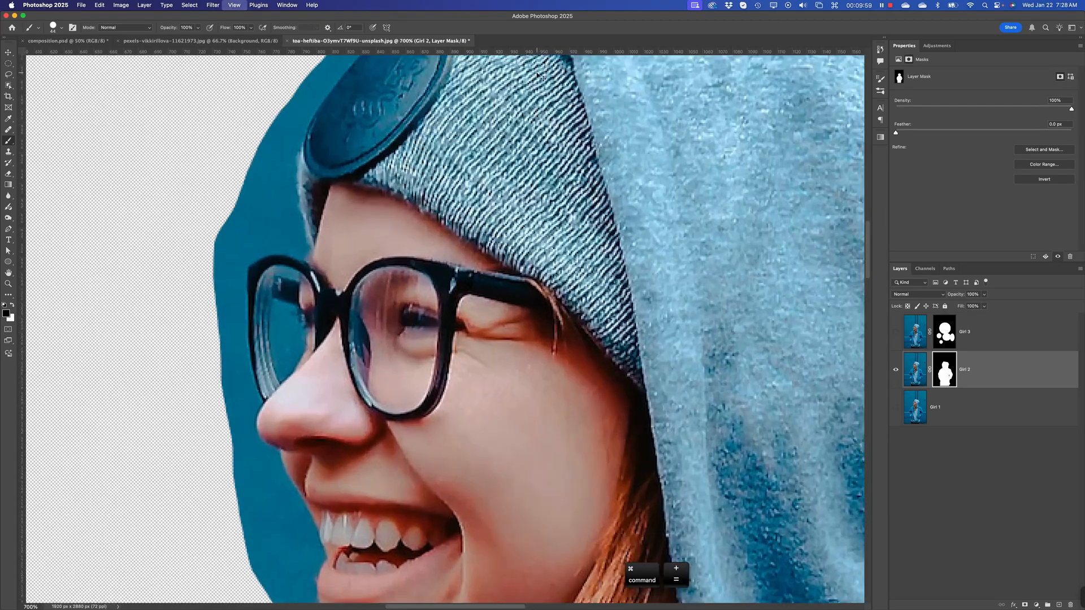
{"action": "left_click_drag", "start_coordinate": [455, 190], "coordinate": [353, 599]}
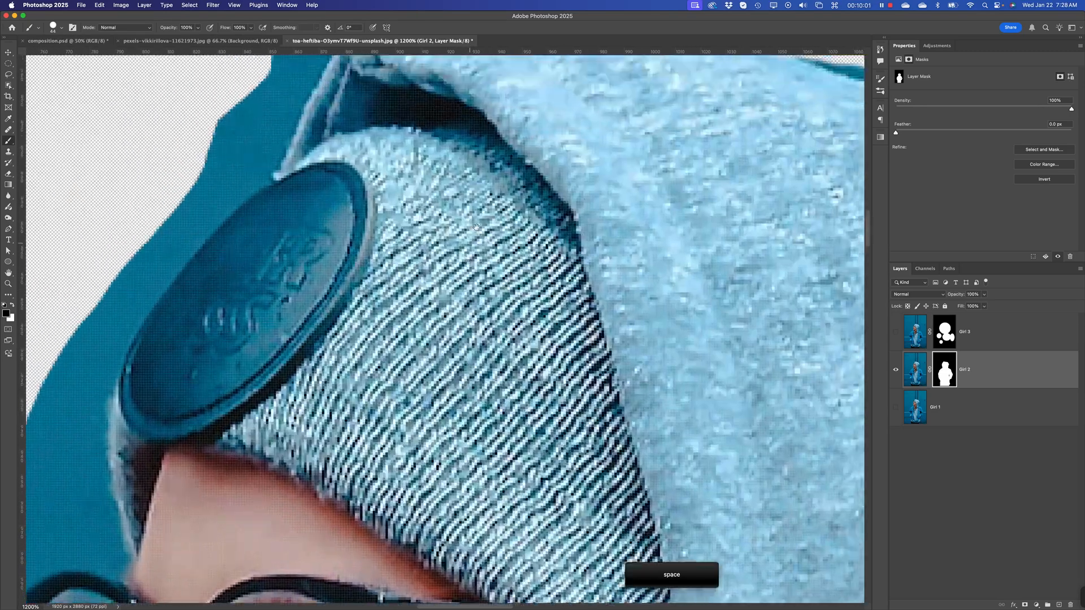
{"action": "mouse_move", "coordinate": [565, 120]}
{"action": "left_mouse_down"}
{"action": "mouse_move", "coordinate": [559, 268]}
{"action": "mouse_move", "coordinate": [549, 246]}
{"action": "left_mouse_up"}
{"action": "mouse_move", "coordinate": [508, 105]}
{"action": "left_mouse_down"}
{"action": "mouse_move", "coordinate": [678, 113]}
{"action": "mouse_move", "coordinate": [494, 97]}
{"action": "mouse_move", "coordinate": [492, 111]}
{"action": "mouse_move", "coordinate": [397, 93]}
{"action": "mouse_move", "coordinate": [330, 106]}
{"action": "mouse_move", "coordinate": [301, 114]}
{"action": "mouse_move", "coordinate": [275, 146]}
{"action": "mouse_move", "coordinate": [222, 261]}
{"action": "mouse_move", "coordinate": [247, 202]}
{"action": "left_mouse_up"}
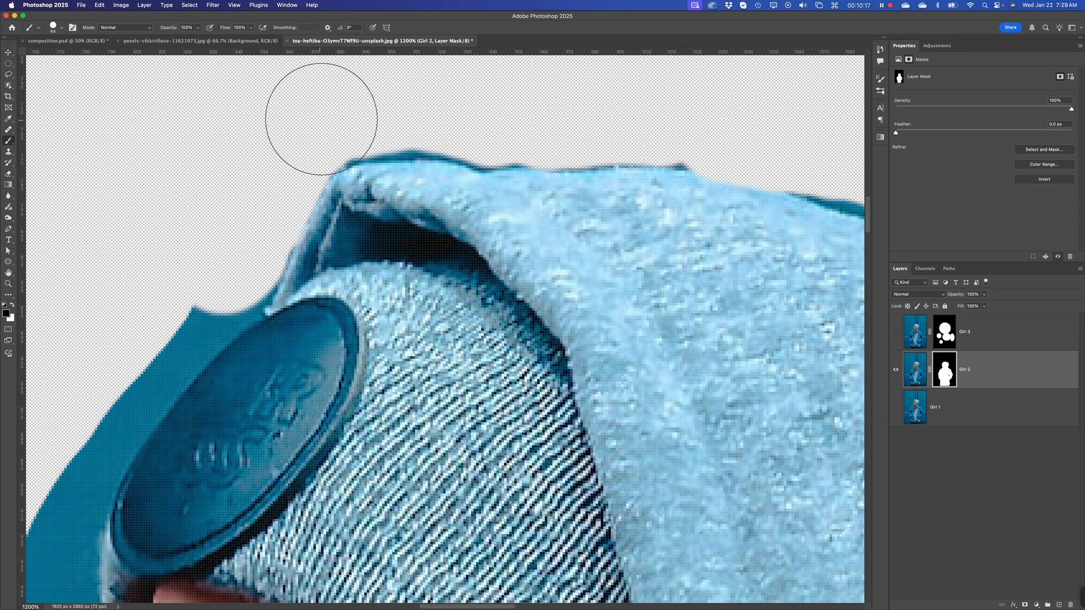
{"action": "left_click", "coordinate": [346, 107], "text": "shift"}
{"action": "left_click_drag", "start_coordinate": [411, 106], "coordinate": [576, 114]}
Step: Mask out the background along the outer edge of the beanie's round badge using connected straight brush strokes
{"action": "key", "text": "space"}
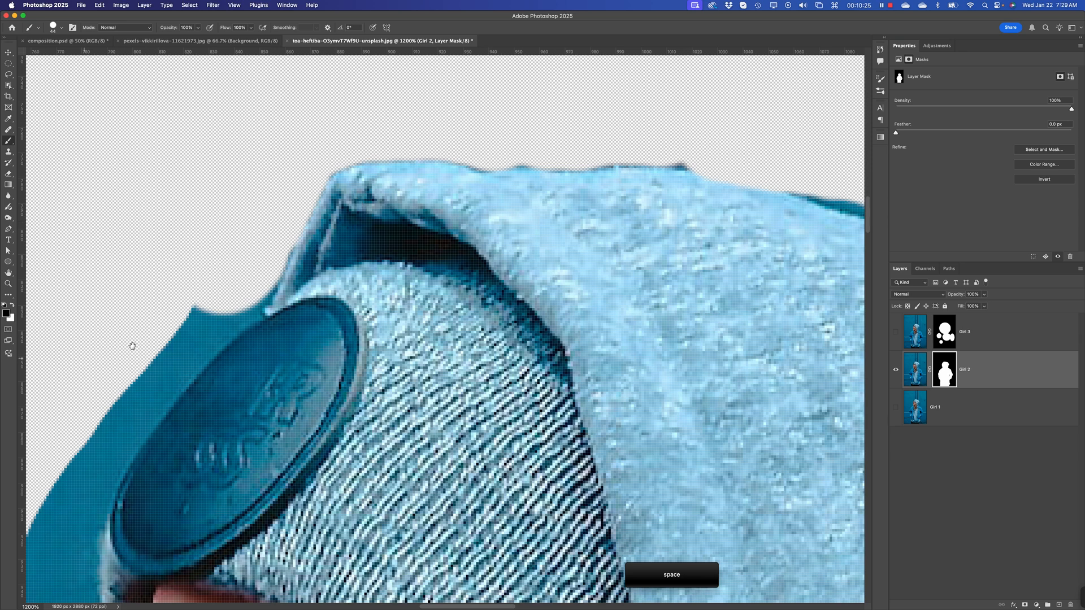
{"action": "mouse_move", "coordinate": [132, 346]}
{"action": "left_mouse_down"}
{"action": "mouse_move", "coordinate": [387, 181]}
{"action": "mouse_move", "coordinate": [281, 249]}
{"action": "left_mouse_up"}
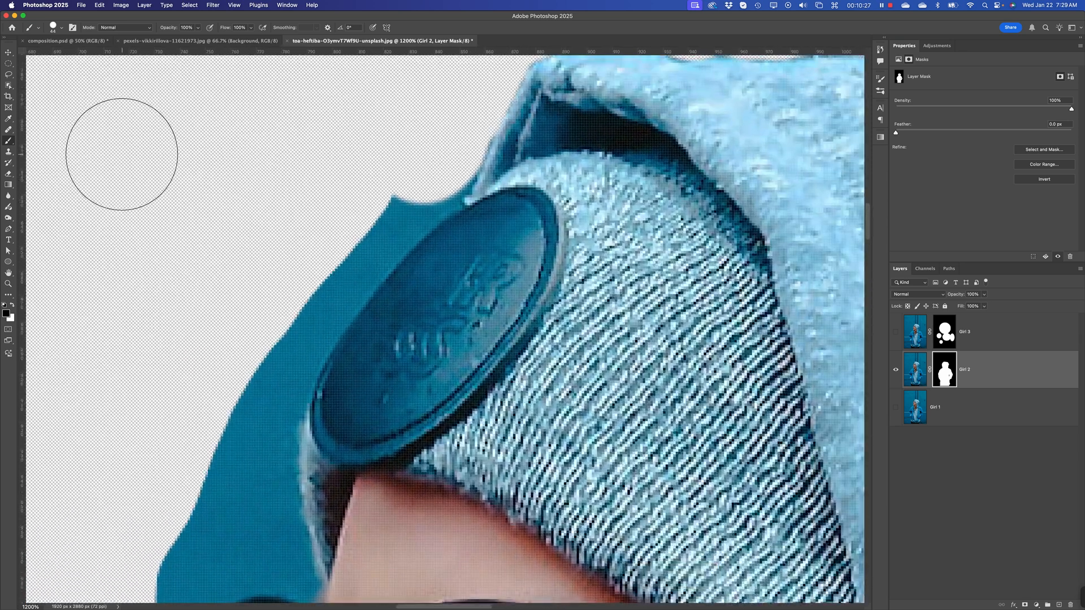
{"action": "left_click", "coordinate": [423, 158]}
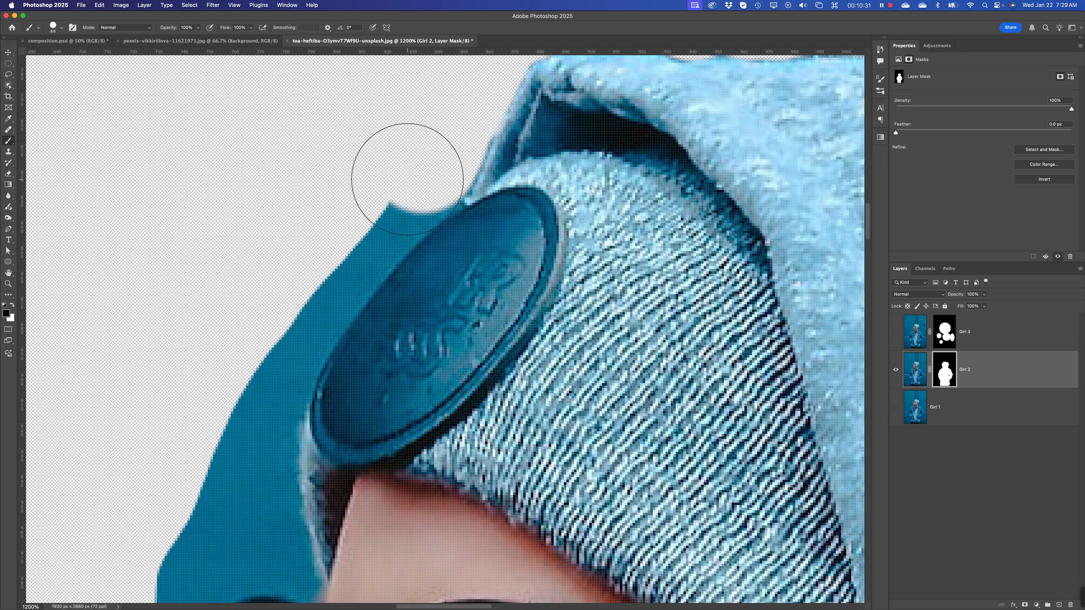
{"action": "left_click", "coordinate": [403, 178]}
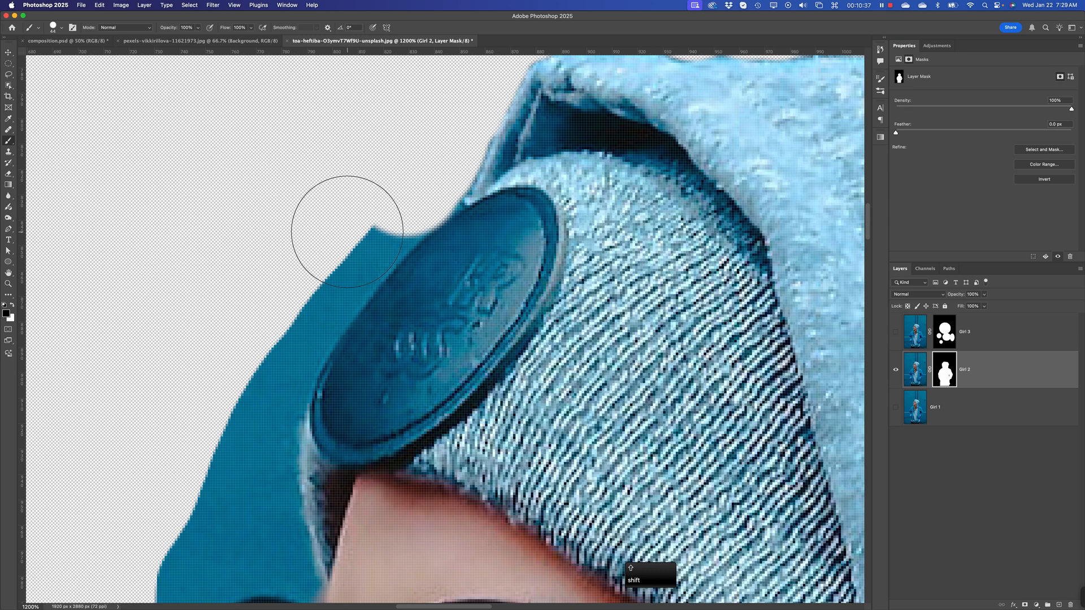
{"action": "left_click", "coordinate": [371, 211]}
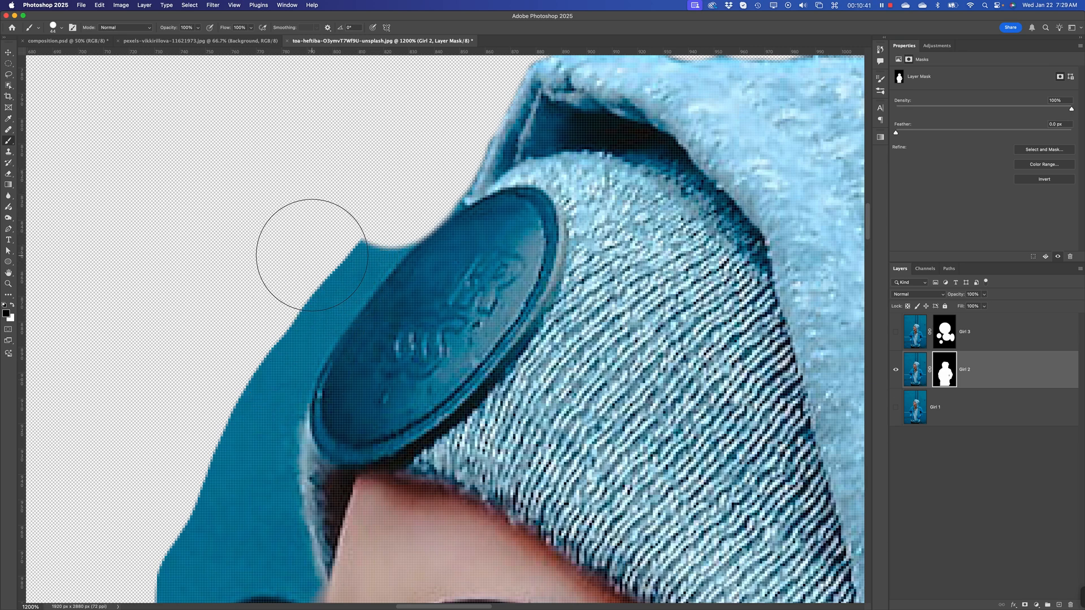
{"action": "key", "text": "shift"}
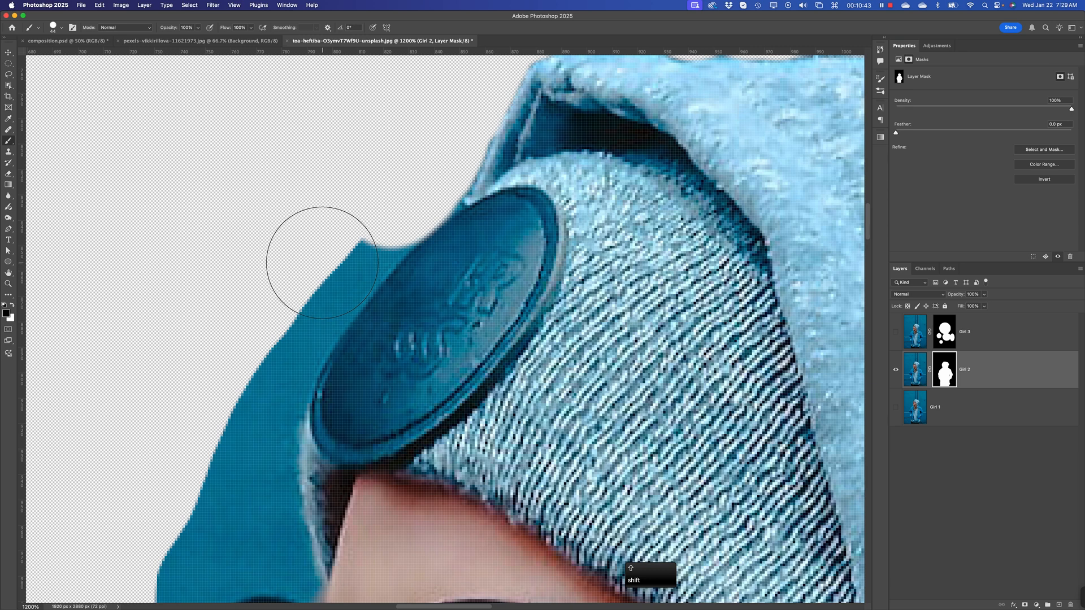
{"action": "left_click", "coordinate": [320, 265], "text": "shift"}
{"action": "left_click", "coordinate": [286, 313], "text": "shift"}
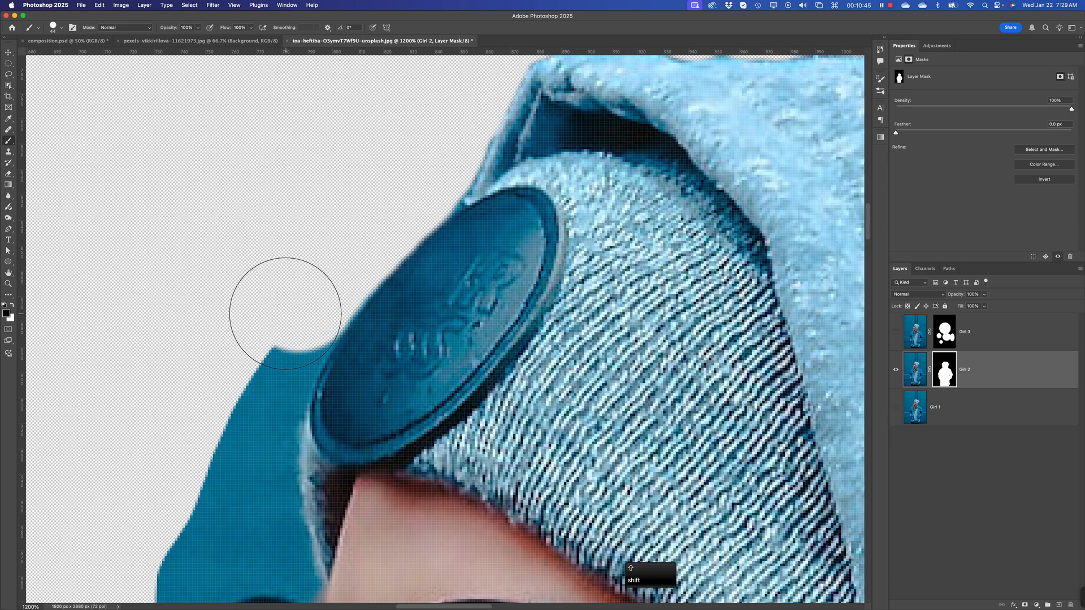
{"action": "left_click", "coordinate": [249, 407], "text": "shift"}
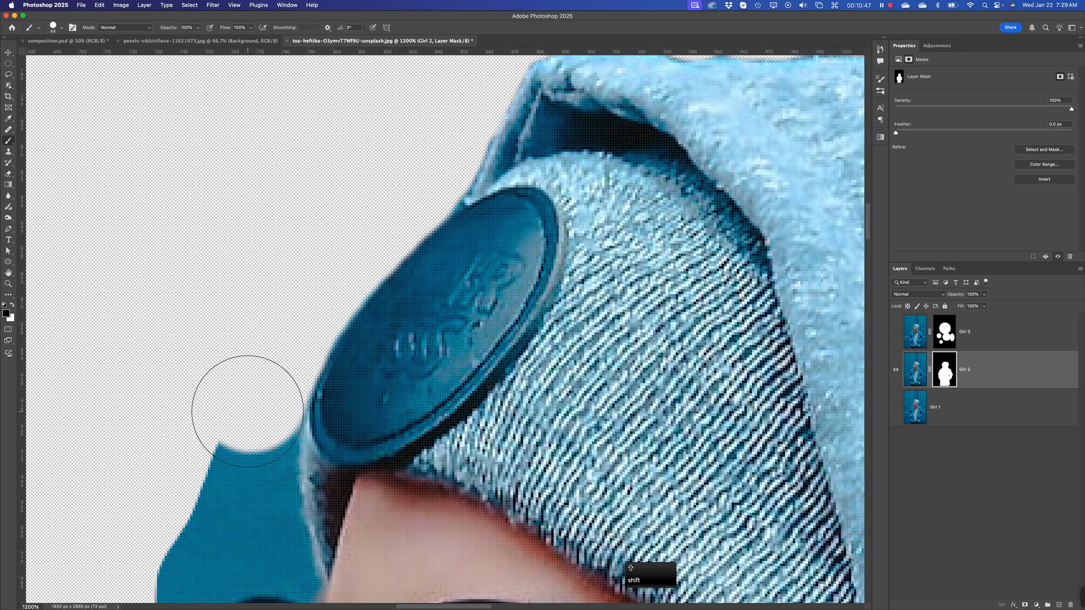
{"action": "left_click", "coordinate": [242, 475], "text": "shift"}
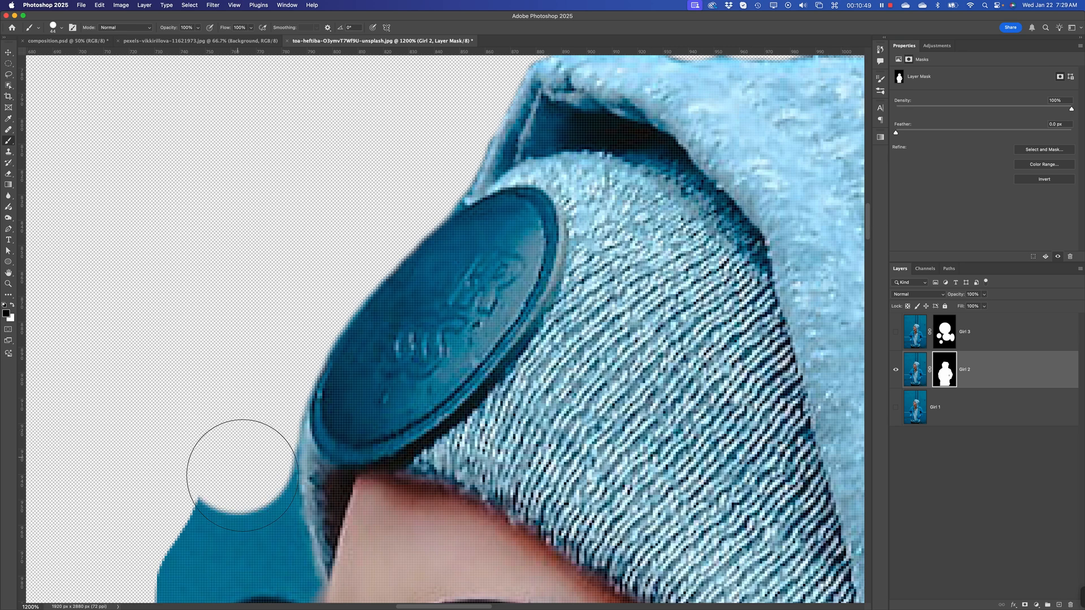
Step: Paint out the background in front of the beanie's brim and around the upper outer corner of the glasses on the mask
{"action": "mouse_move", "coordinate": [243, 475]}
{"action": "left_mouse_down"}
{"action": "mouse_move", "coordinate": [230, 460]}
{"action": "mouse_move", "coordinate": [293, 255]}
{"action": "mouse_move", "coordinate": [303, 260]}
{"action": "left_mouse_up"}
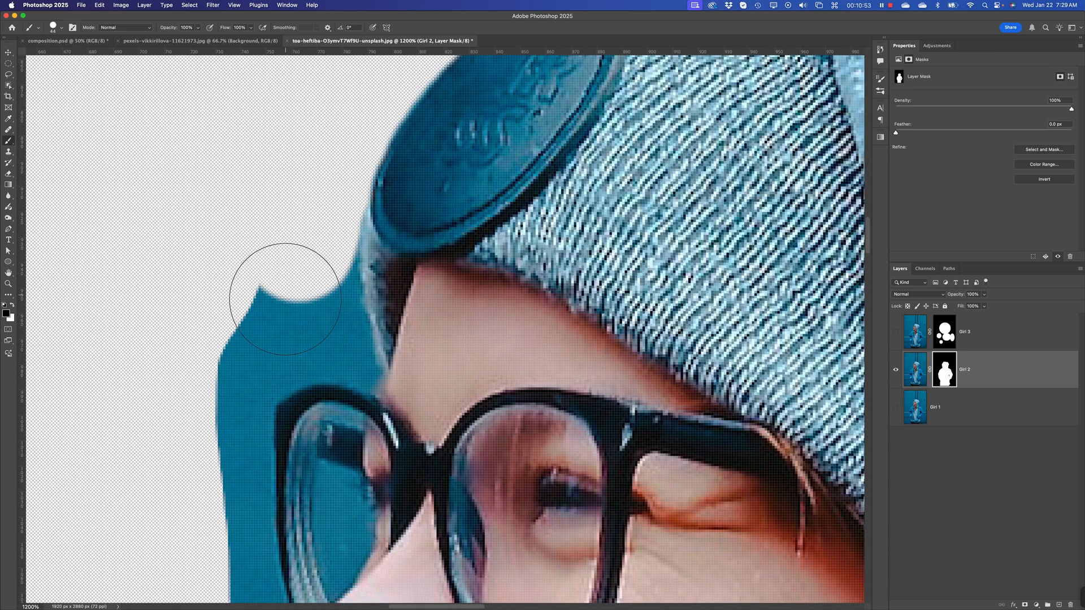
{"action": "left_click", "coordinate": [301, 251]}
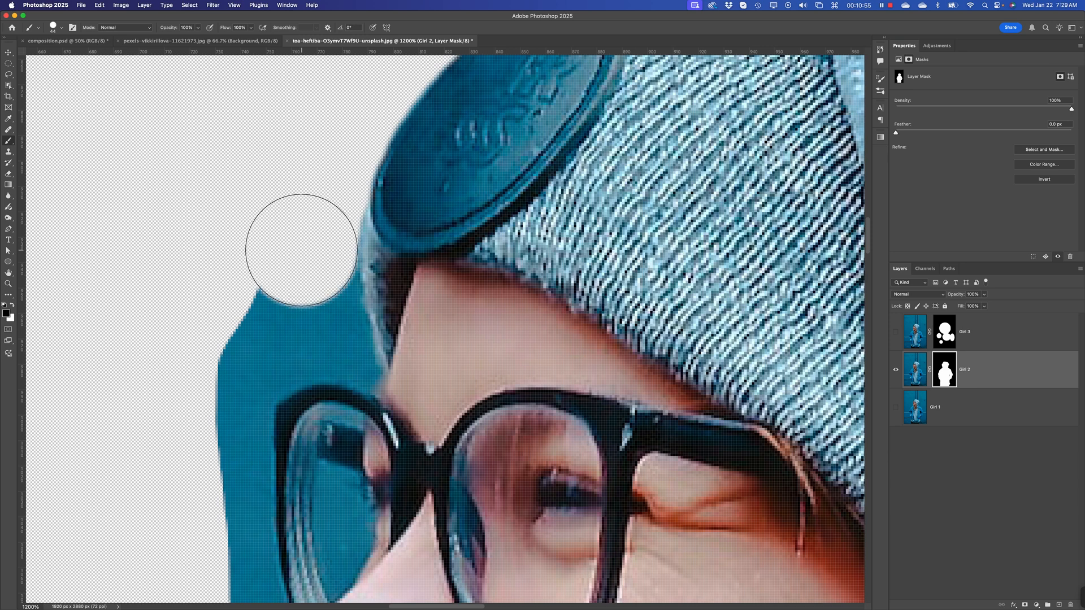
{"action": "left_click", "coordinate": [311, 327], "text": "shift"}
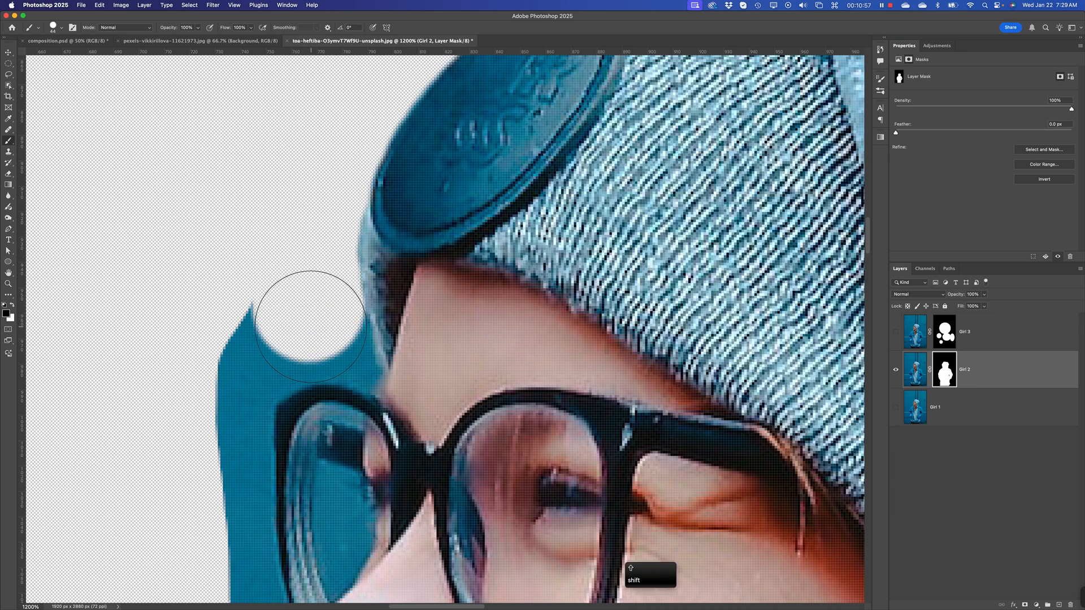
{"action": "mouse_move", "coordinate": [307, 315]}
{"action": "left_mouse_down"}
{"action": "mouse_move", "coordinate": [262, 344]}
{"action": "mouse_move", "coordinate": [280, 325]}
{"action": "mouse_move", "coordinate": [294, 330]}
{"action": "left_mouse_up"}
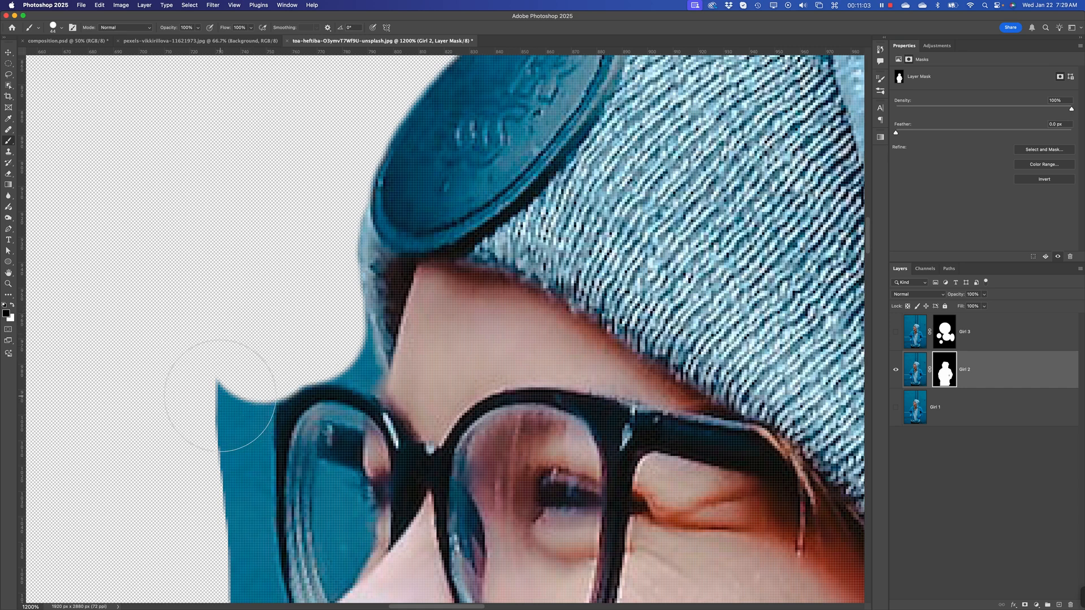
{"action": "left_click_drag", "start_coordinate": [220, 396], "coordinate": [218, 459]}
Step: Reduce the brush to 9 px and mask out the wedge of background between the beanie's brim and the top of the glasses
{"action": "key", "text": "space"}
{"action": "mouse_move", "coordinate": [204, 317]}
{"action": "left_mouse_down"}
{"action": "mouse_move", "coordinate": [229, 197]}
{"action": "mouse_move", "coordinate": [177, 237]}
{"action": "left_mouse_up"}
{"action": "key", "text": "["}
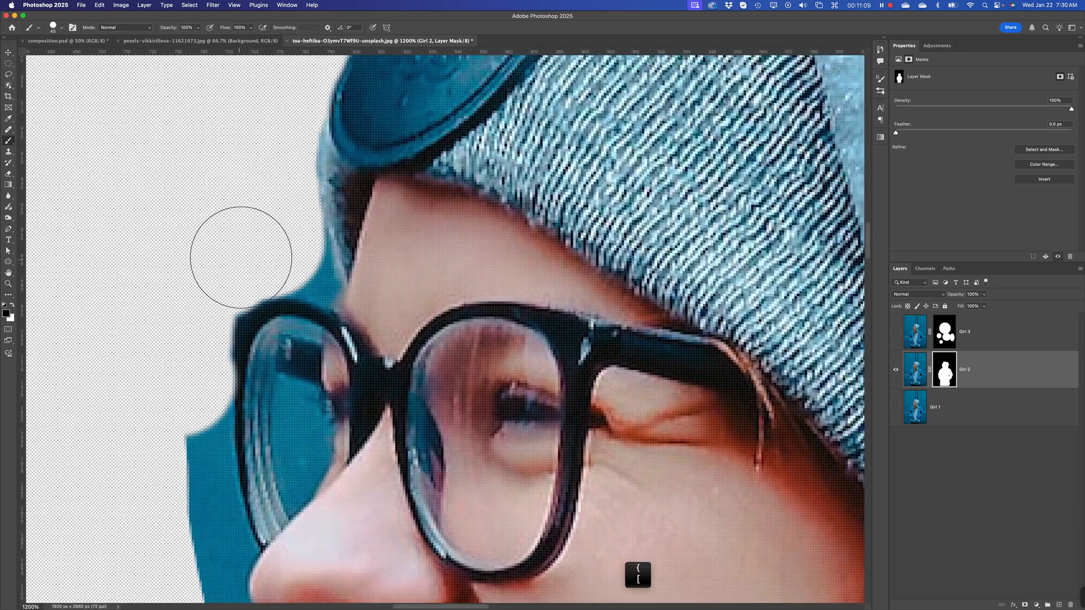
{"action": "key", "text": "bracketleft"}
{"action": "key", "text": "bracketleft"}
{"action": "key", "text": "bracketleft"}
{"action": "key", "text": "bracketleft"}
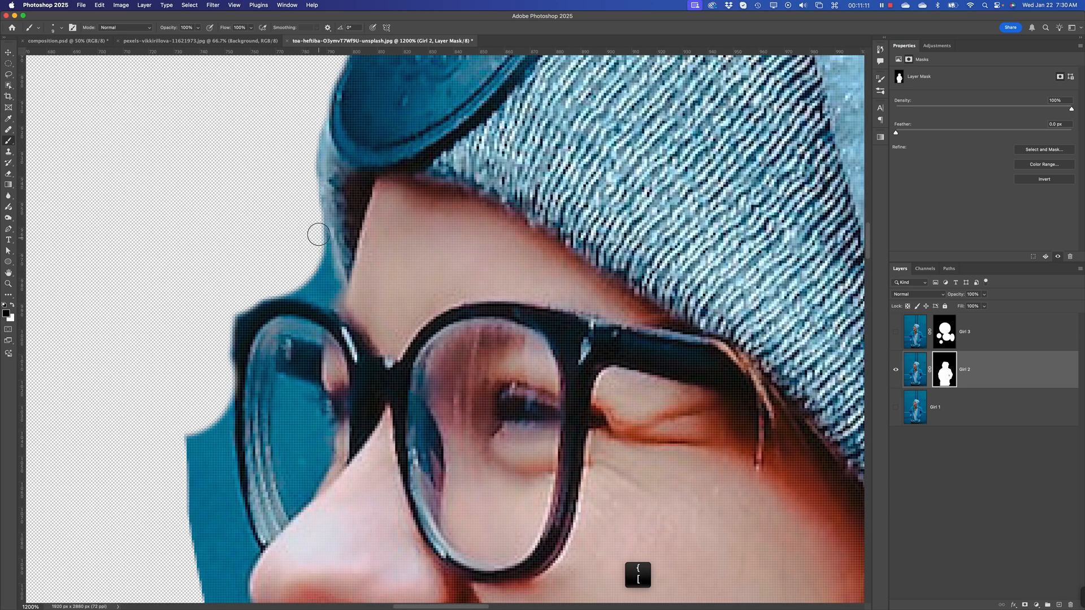
{"action": "left_click", "coordinate": [317, 242]}
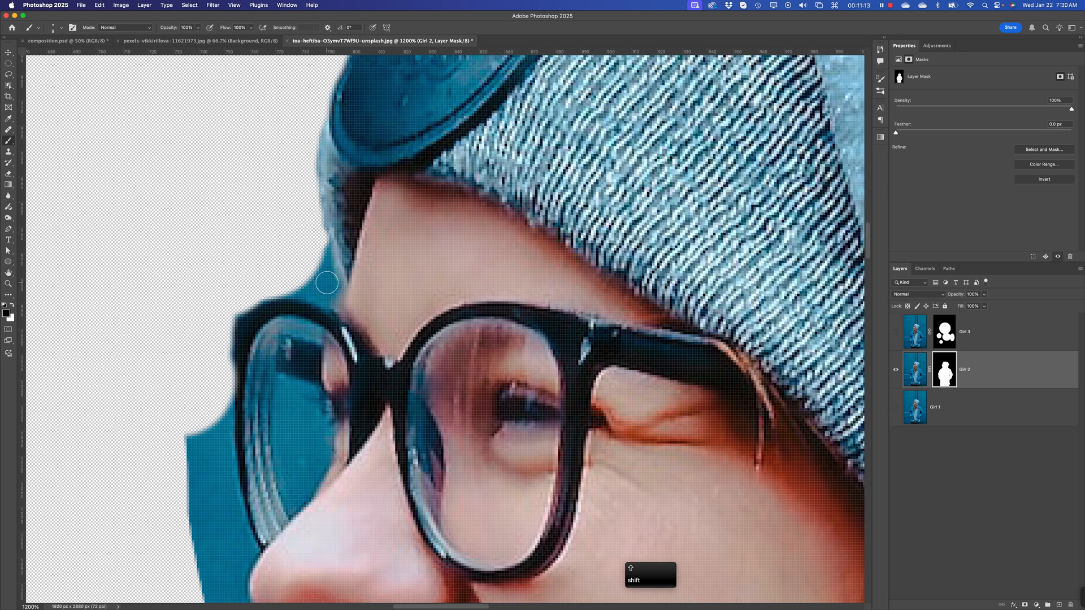
{"action": "left_click", "coordinate": [329, 285], "text": "shift"}
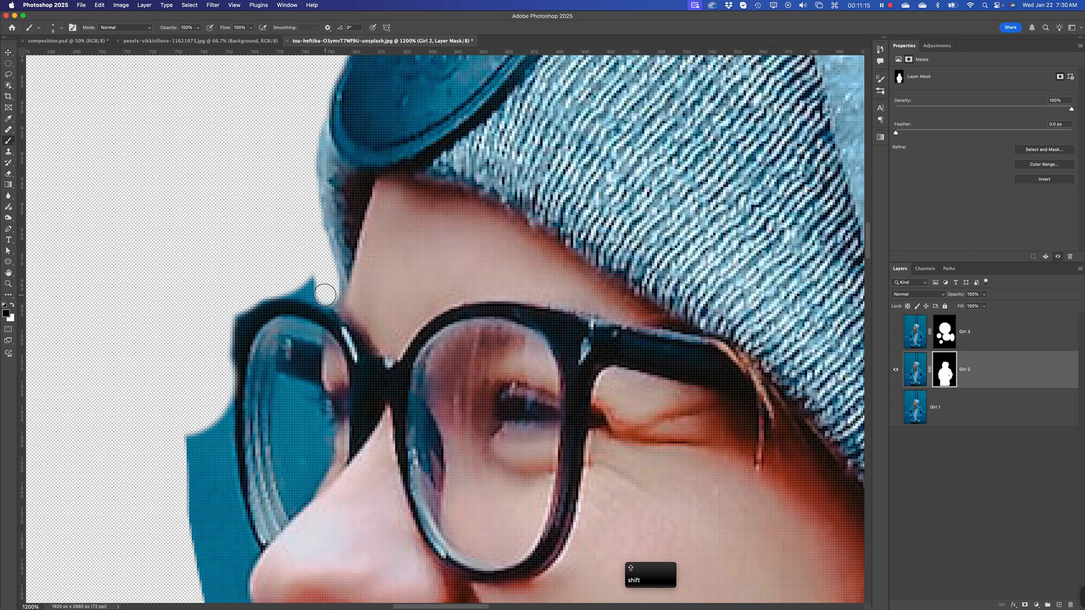
{"action": "left_click", "coordinate": [285, 284], "text": "shift"}
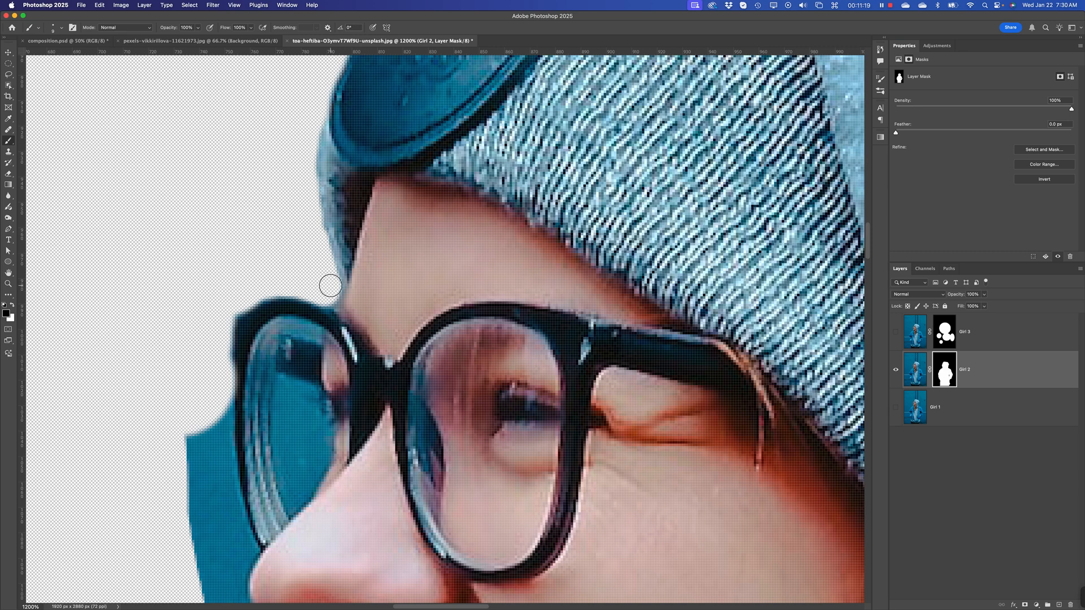
Step: Mask out the background along the outer rim of the glasses and around the tip of the nose with connected brush strokes
{"action": "key", "text": "space"}
{"action": "left_click_drag", "start_coordinate": [162, 407], "coordinate": [259, 171]}
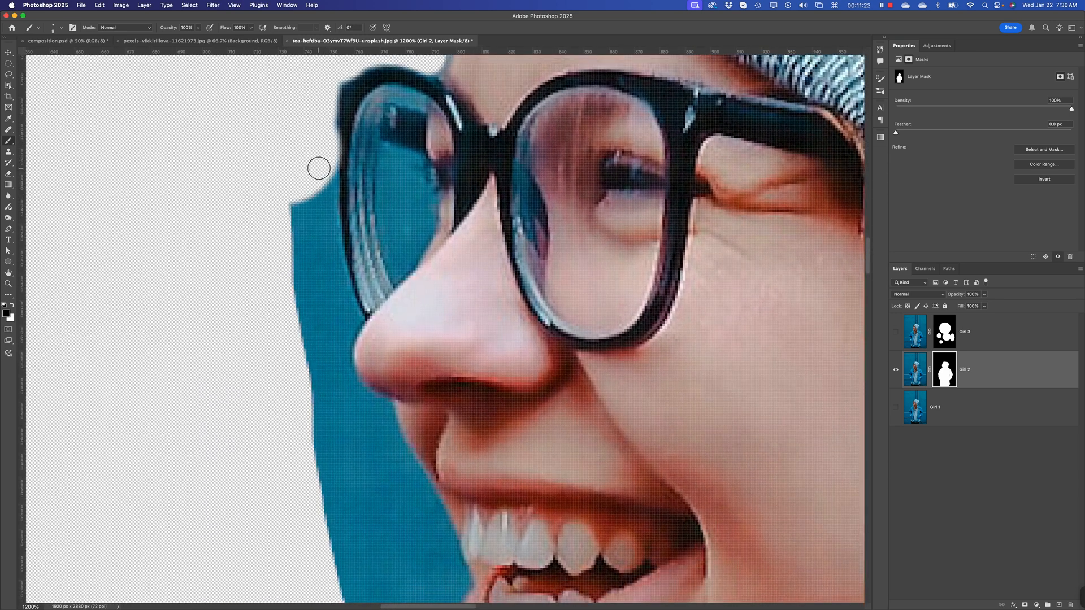
{"action": "key", "text": "shift"}
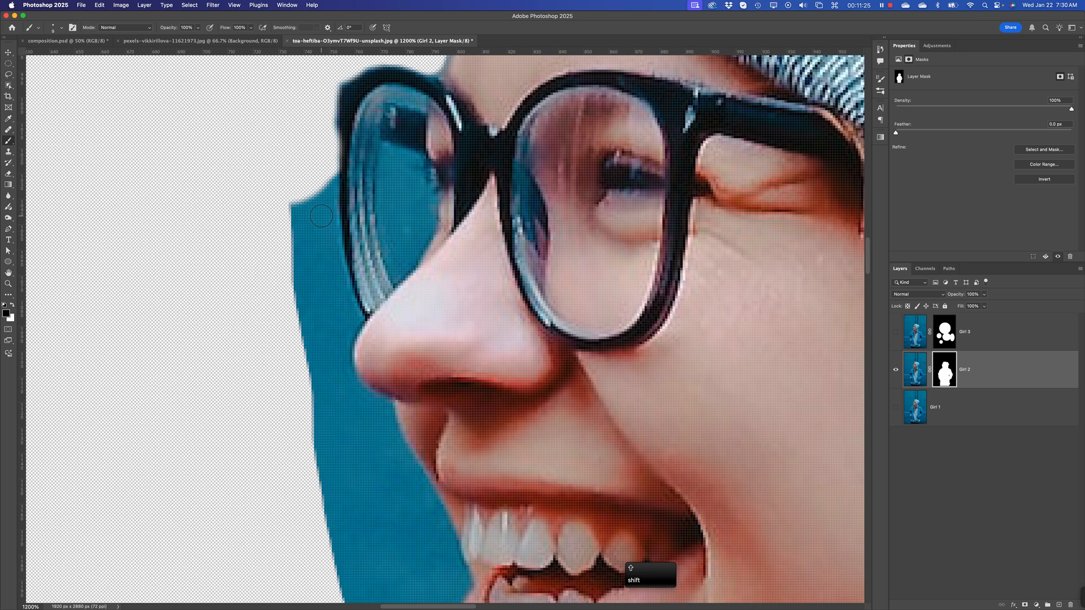
{"action": "left_click", "coordinate": [324, 219], "text": "shift"}
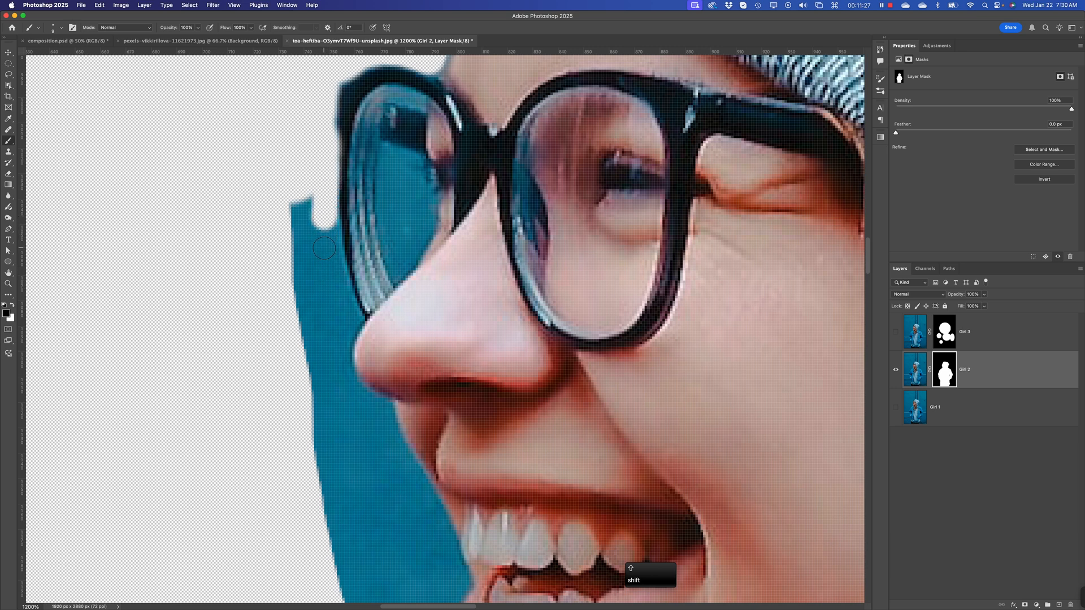
{"action": "left_click_drag", "start_coordinate": [327, 257], "coordinate": [342, 308]}
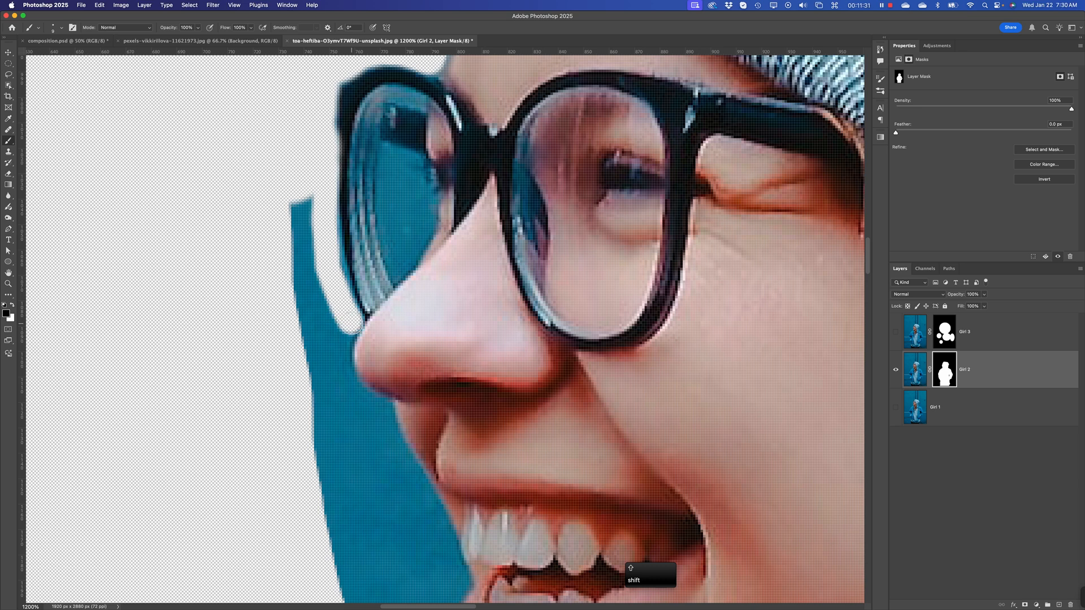
{"action": "left_click", "coordinate": [342, 345], "text": "shift"}
{"action": "left_click", "coordinate": [342, 366], "text": "shift"}
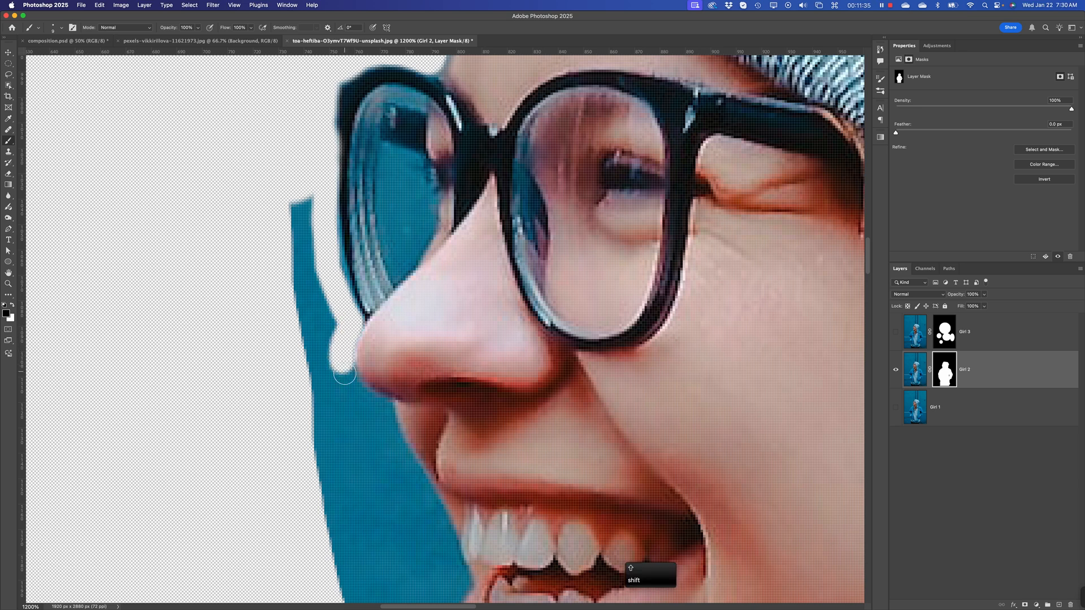
{"action": "left_click", "coordinate": [352, 389], "text": "shift"}
{"action": "left_click_drag", "start_coordinate": [363, 399], "coordinate": [321, 398]}
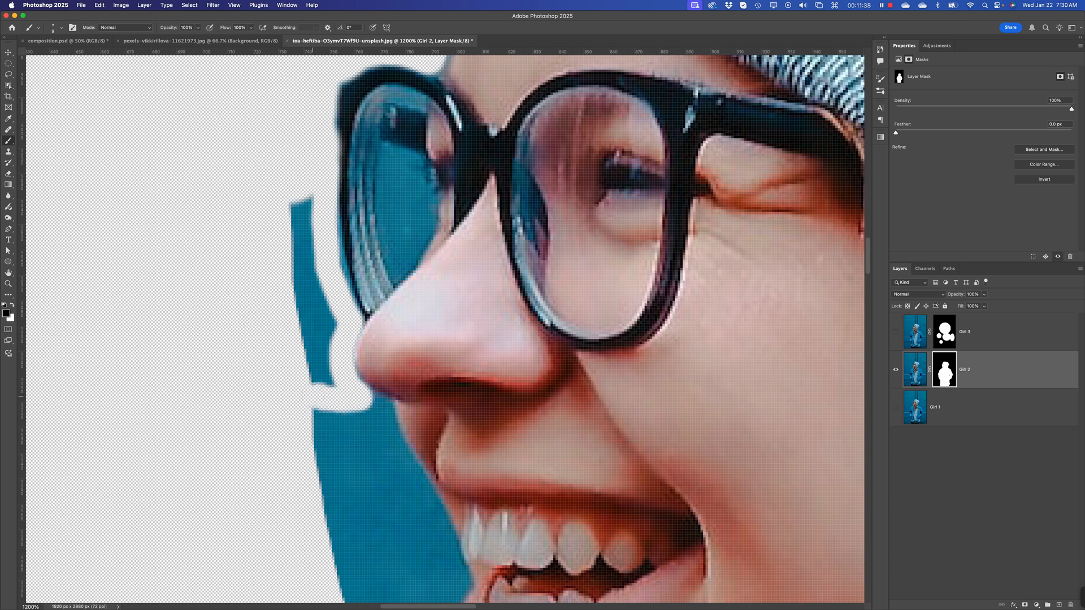
Step: Clear the leftover background strip in front of the glasses and nose, and touch up the outer rim of the glasses
{"action": "left_click", "coordinate": [290, 212], "text": "shift"}
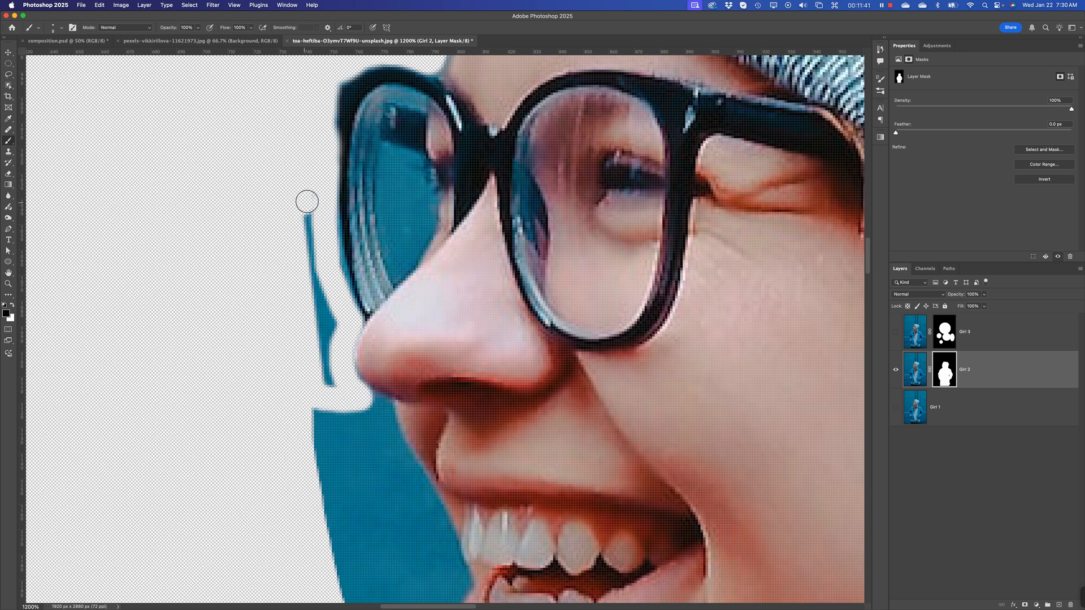
{"action": "left_click", "coordinate": [329, 379], "text": "shift"}
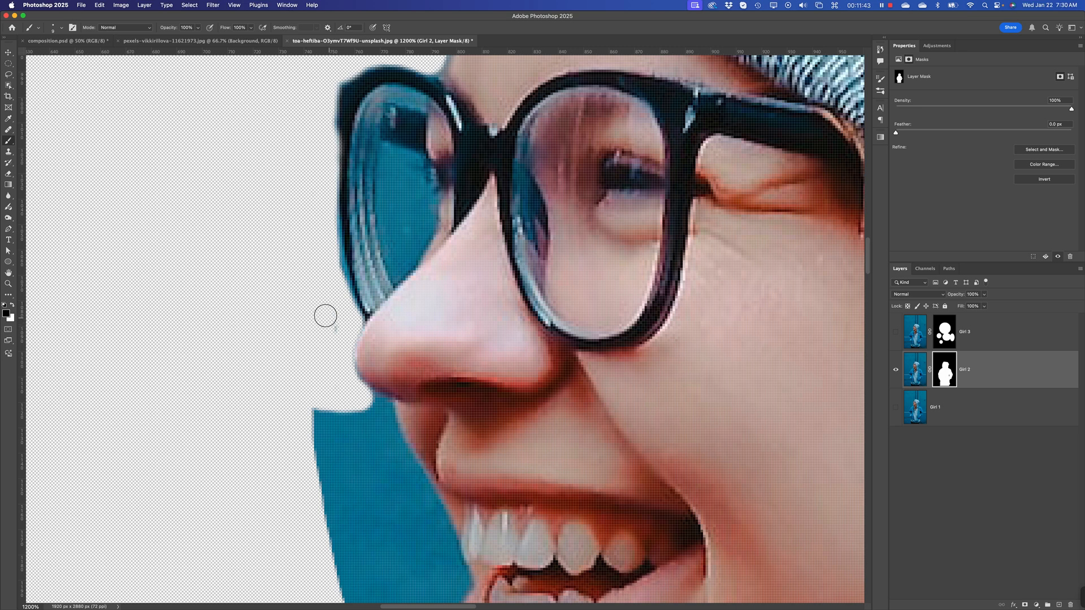
{"action": "left_click", "coordinate": [330, 245]}
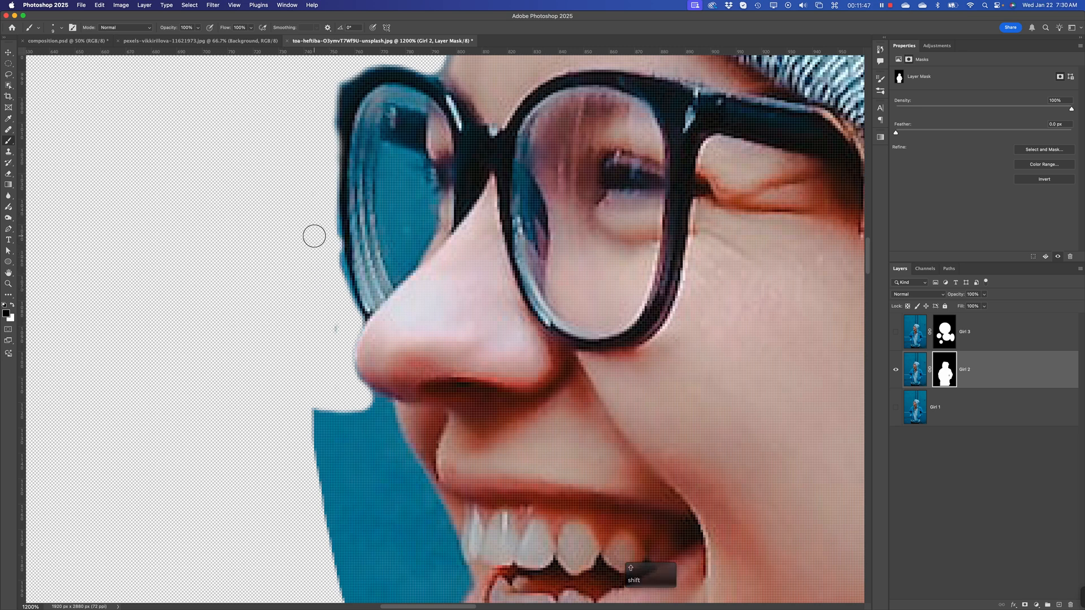
Step: Mask out diagonal bands of background below the nose and in front of the mouth using straight brush strokes
{"action": "key", "text": "space"}
{"action": "left_click_drag", "start_coordinate": [335, 361], "coordinate": [267, 236]}
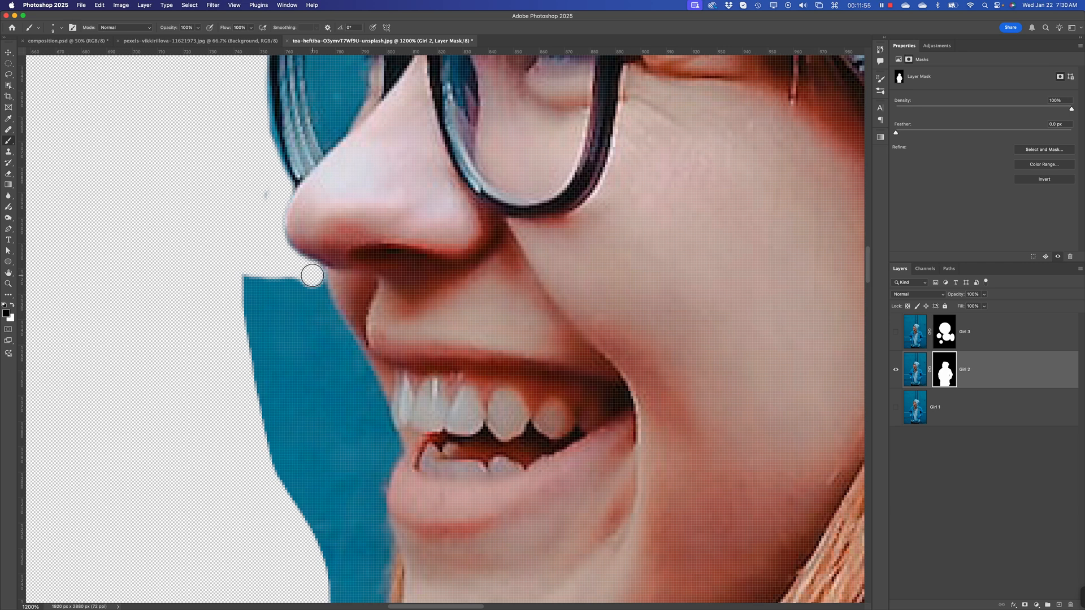
{"action": "left_click", "coordinate": [275, 279]}
{"action": "key", "text": "shift"}
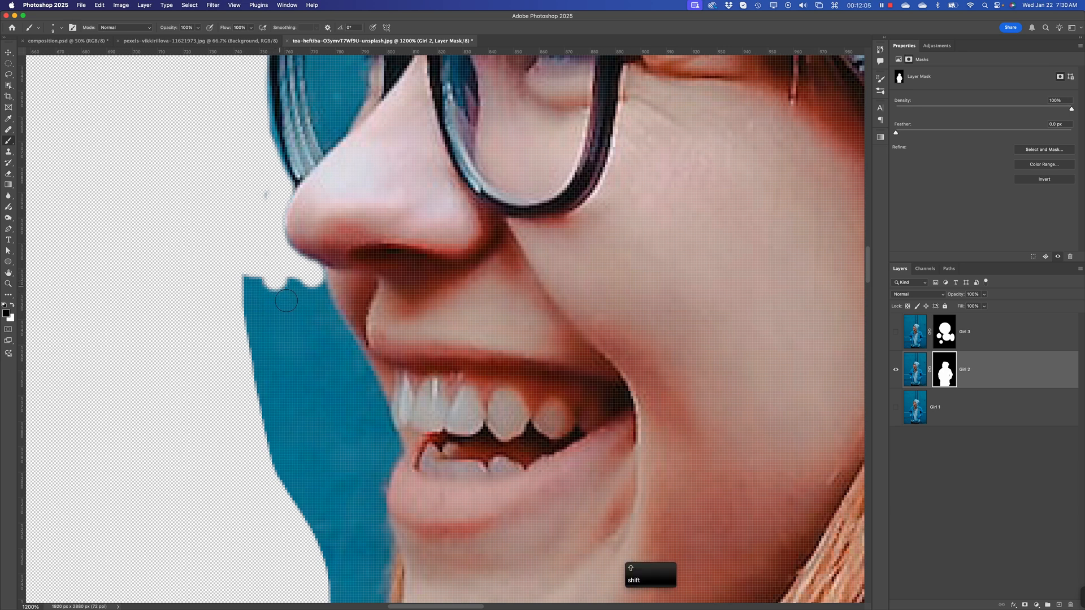
{"action": "left_click", "coordinate": [341, 470], "text": "shift"}
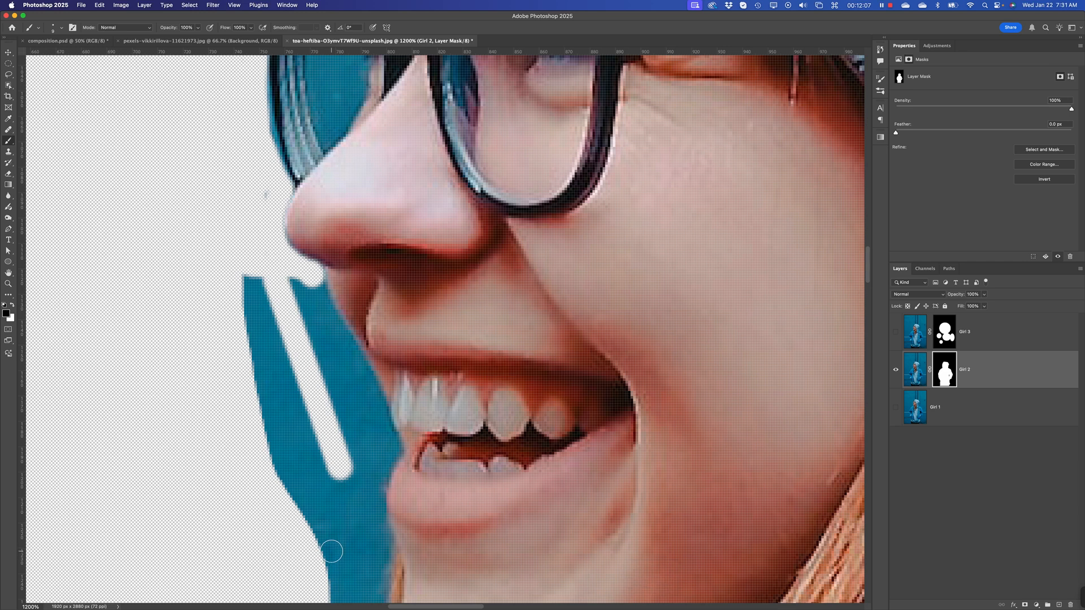
{"action": "key", "text": "shift"}
{"action": "left_click", "coordinate": [252, 282], "text": "shift"}
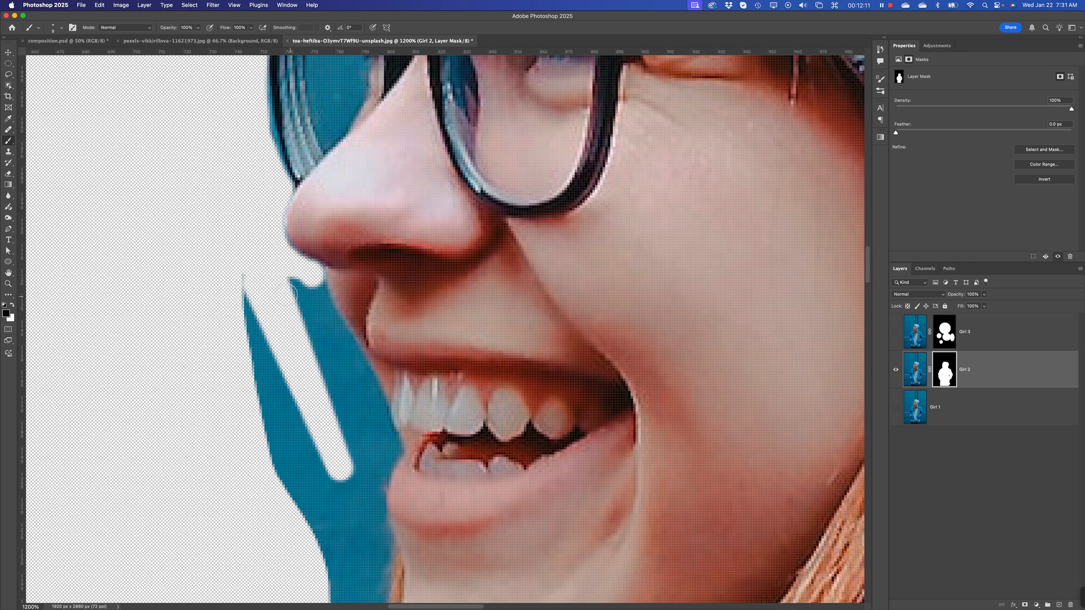
{"action": "left_click", "coordinate": [295, 282]}
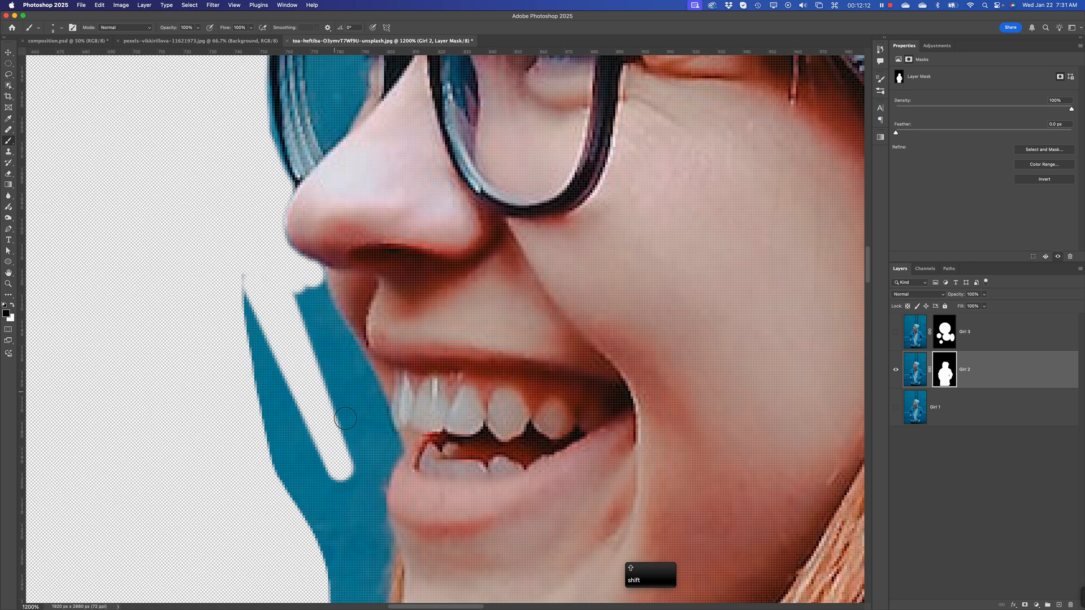
{"action": "left_click", "coordinate": [357, 463], "text": "shift"}
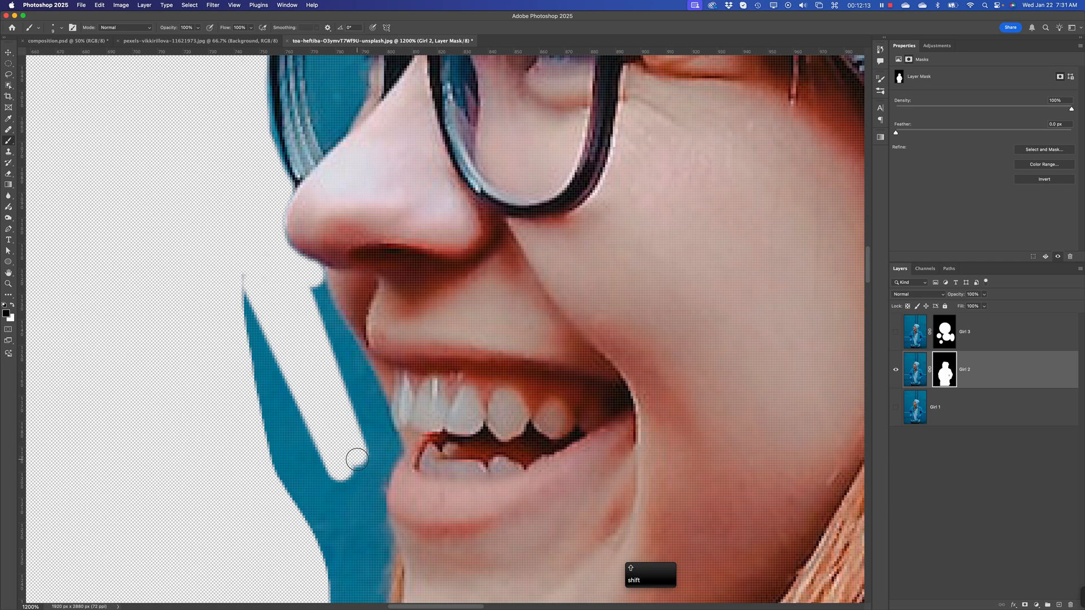
Step: Mask out the background along the upper lip and teeth down to the lower lip, and clear the remaining strip beside it
{"action": "left_click", "coordinate": [313, 282]}
{"action": "left_click", "coordinate": [326, 309], "text": "shift"}
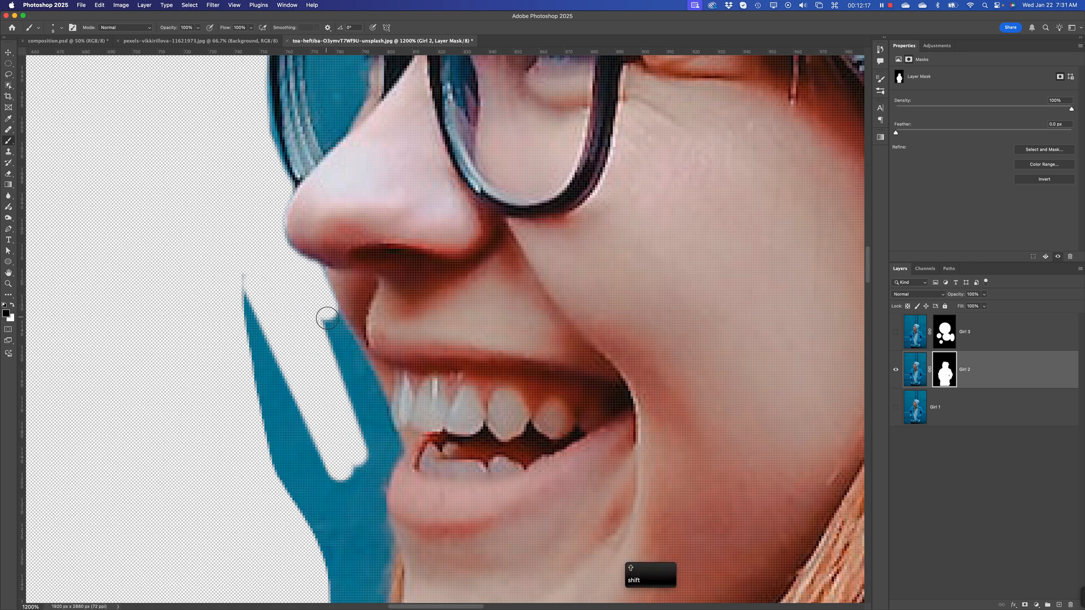
{"action": "left_click", "coordinate": [346, 345], "text": "shift"}
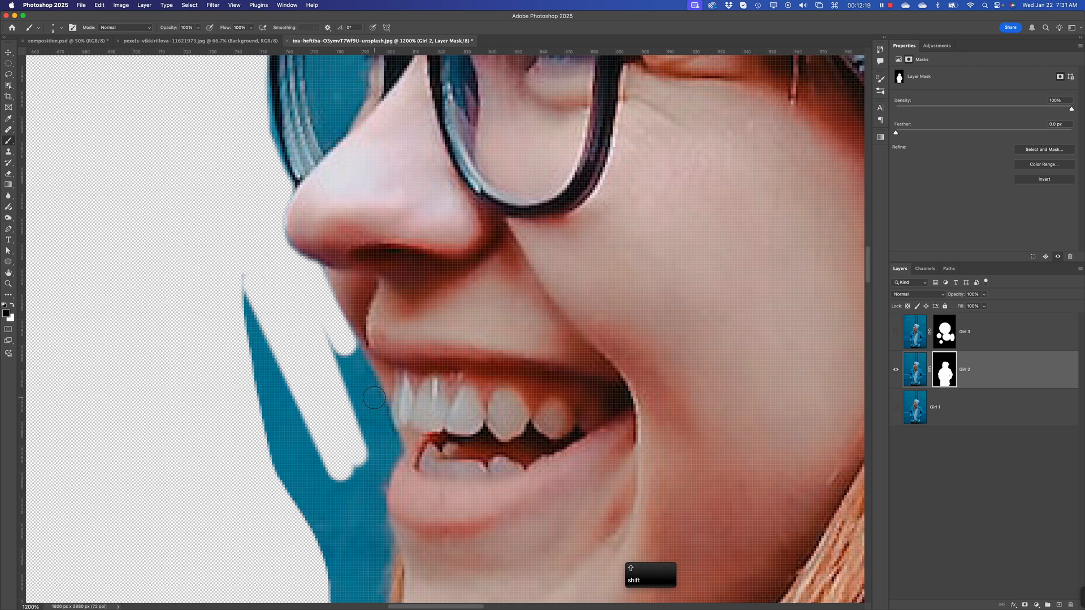
{"action": "left_click", "coordinate": [366, 385], "text": "shift"}
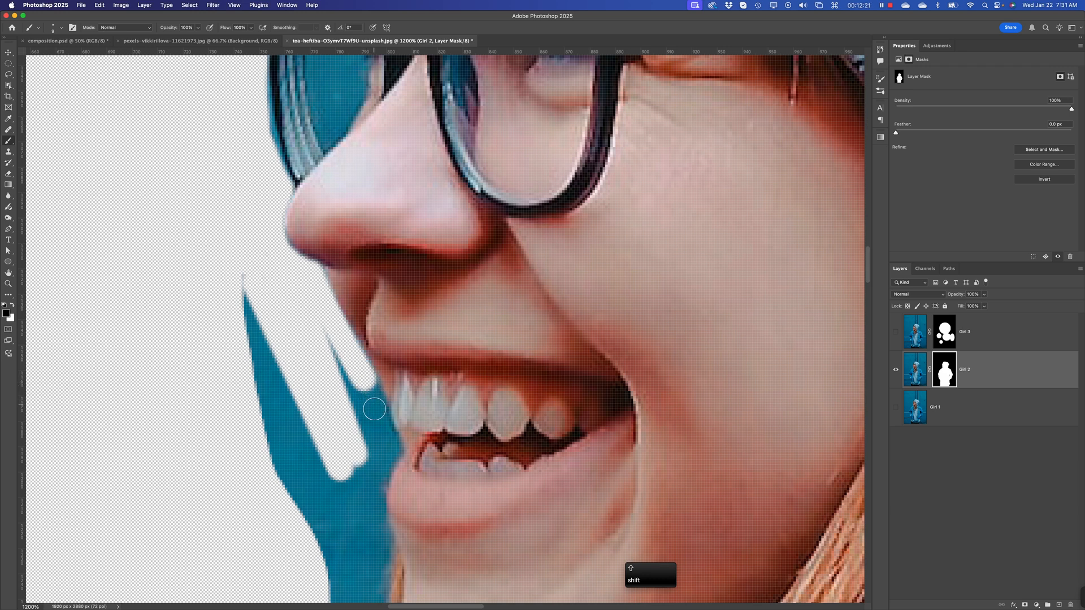
{"action": "left_click", "coordinate": [375, 406], "text": "shift"}
{"action": "left_click", "coordinate": [389, 438], "text": "shift"}
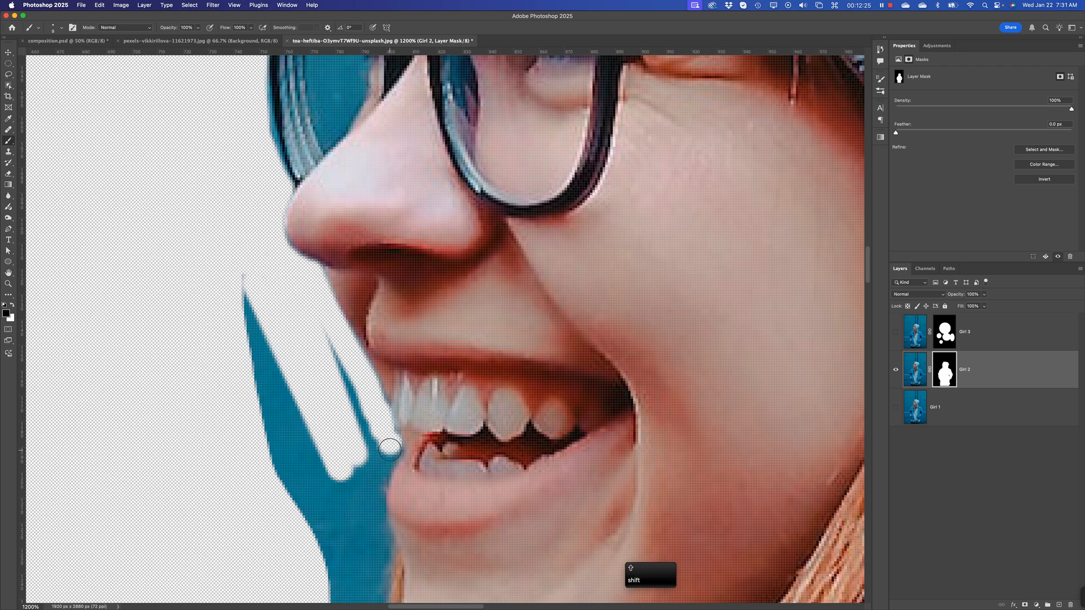
{"action": "left_click", "coordinate": [376, 469], "text": "shift"}
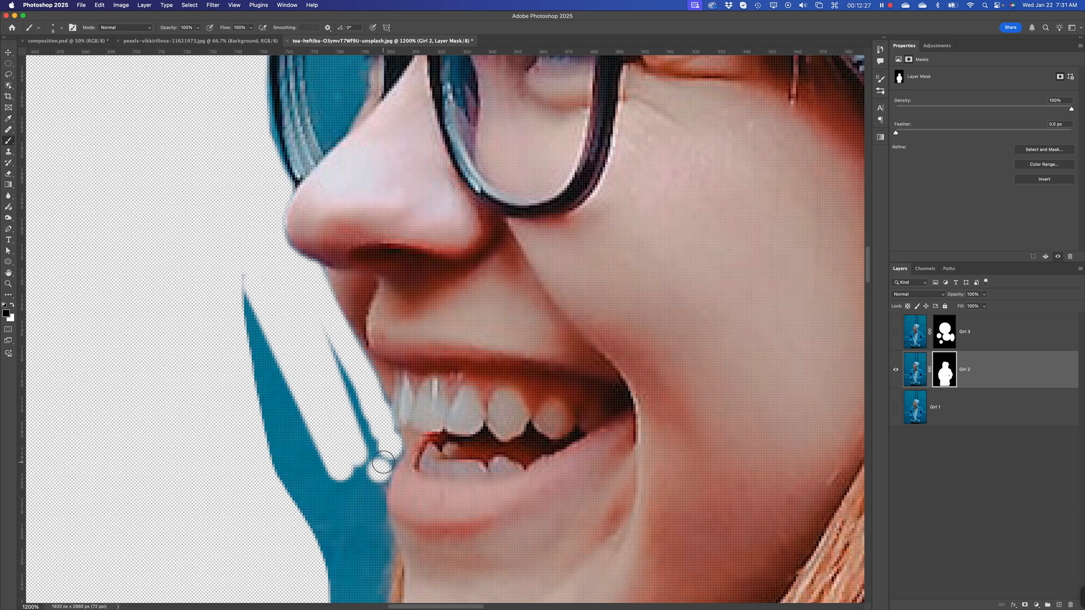
{"action": "mouse_move", "coordinate": [385, 458]}
{"action": "left_mouse_down"}
{"action": "mouse_move", "coordinate": [352, 387]}
{"action": "mouse_move", "coordinate": [317, 321]}
{"action": "left_mouse_up"}
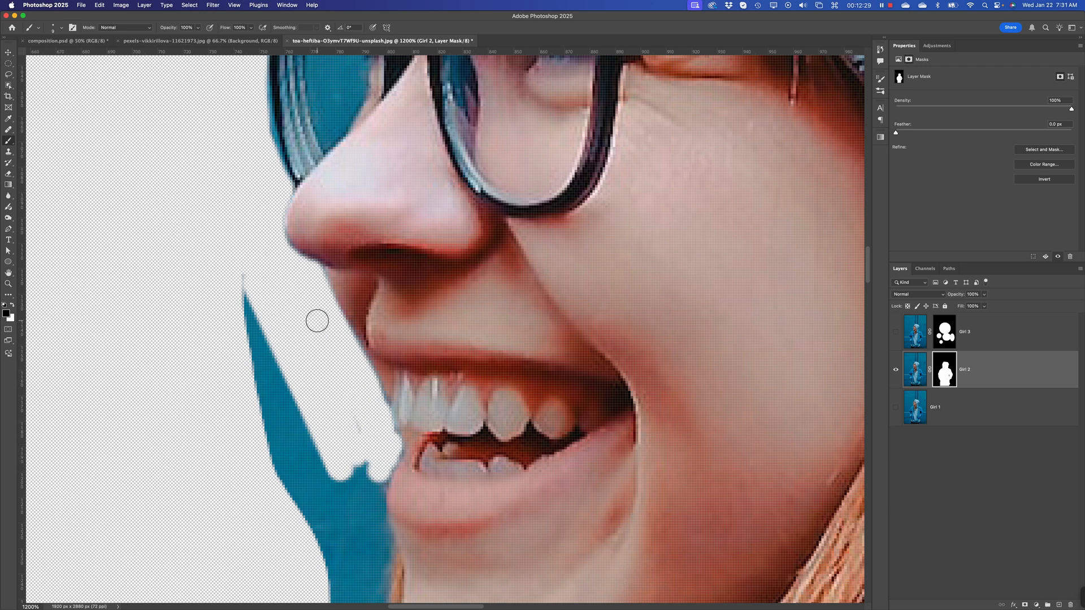
Step: Examine the mask edge around the girl's face, hood and jacket at lower magnification, down to 200%
{"action": "key", "text": "super+minus"}
{"action": "key", "text": "super+minus"}
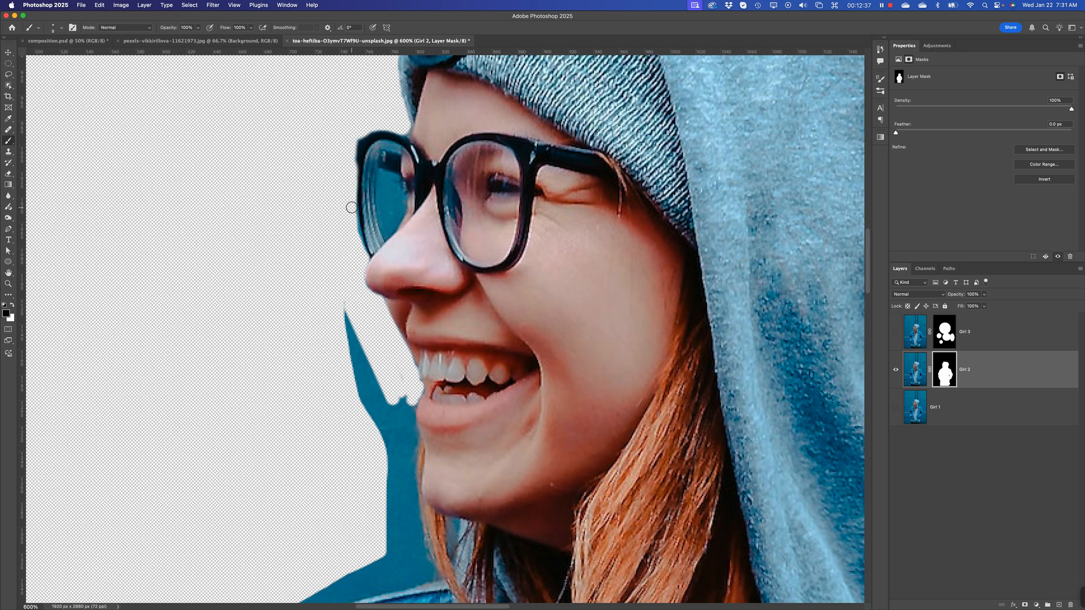
{"action": "key", "text": "shift"}
{"action": "key", "text": "space"}
{"action": "left_click_drag", "start_coordinate": [503, 431], "coordinate": [370, 358]}
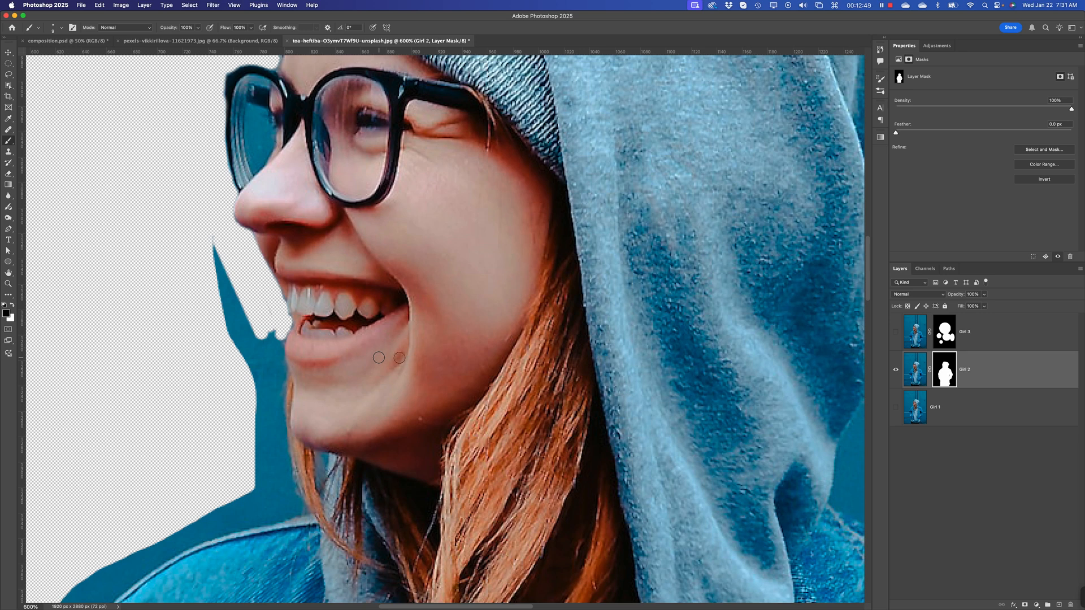
{"action": "key", "text": "super+minus"}
{"action": "key", "text": "super+minus"}
{"action": "key", "text": "super+minus"}
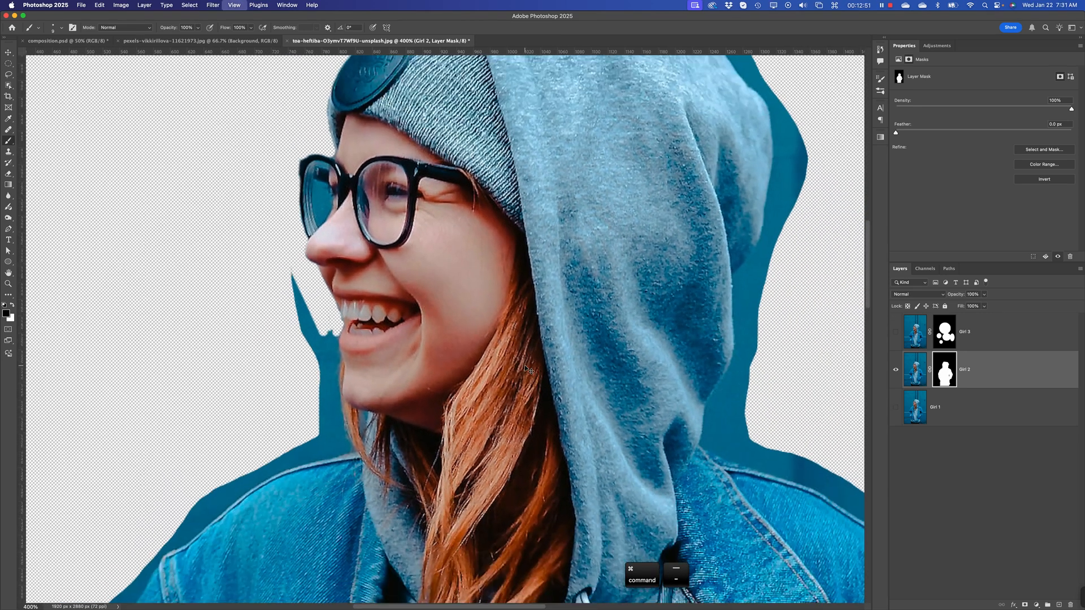
{"action": "key", "text": "super+minus"}
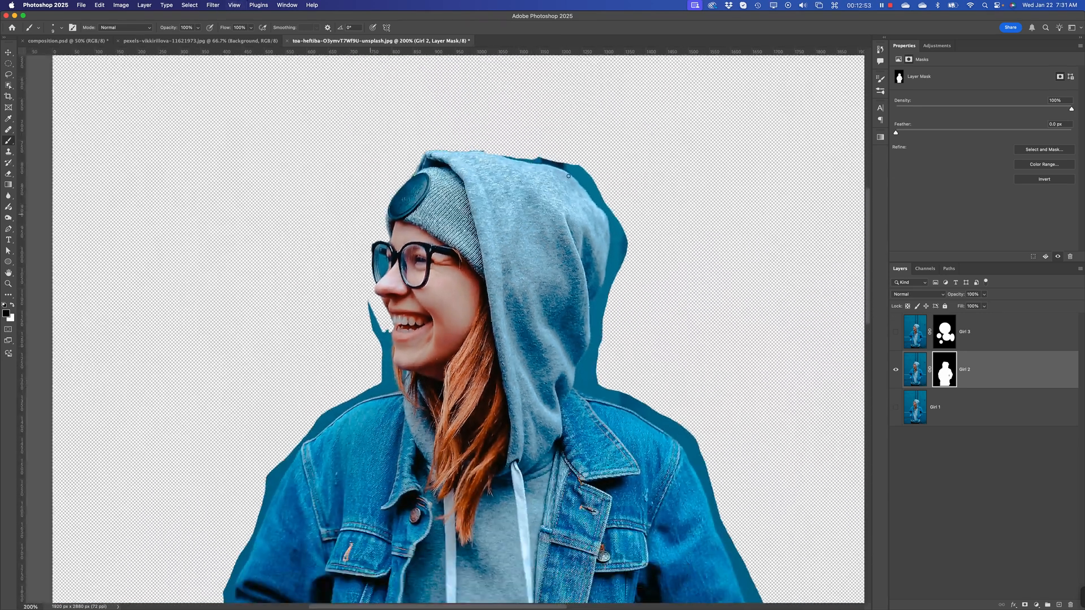
{"action": "key", "text": "space"}
{"action": "left_click_drag", "start_coordinate": [572, 428], "coordinate": [549, 339]}
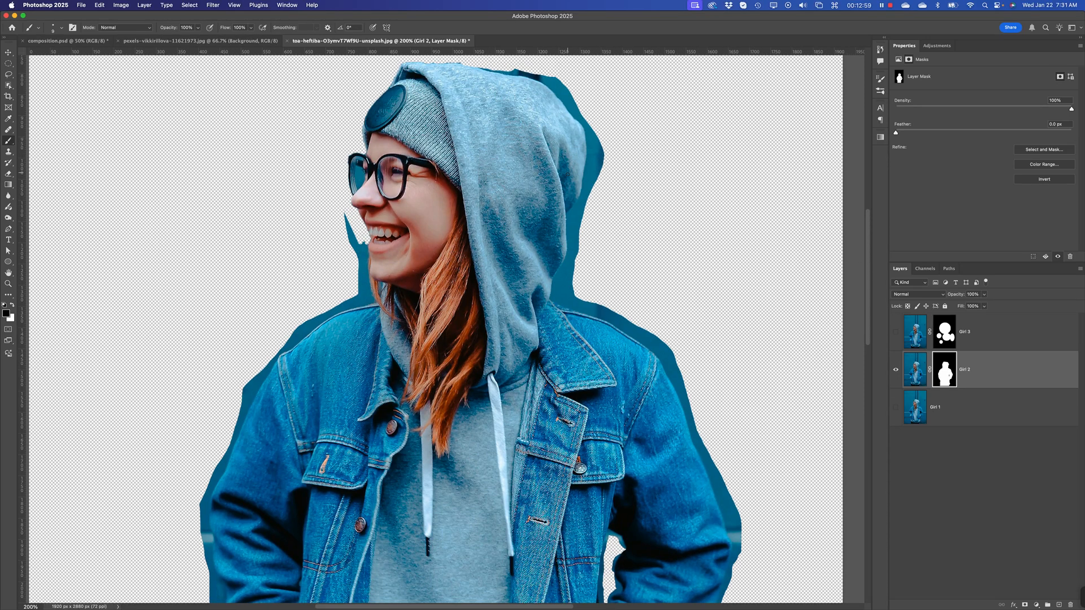
Step: Examine the mask edge along the hood, jacket and sleeves at 200%, and the whole cut-out figure at 100%
{"action": "key", "text": "space"}
{"action": "left_click_drag", "start_coordinate": [458, 477], "coordinate": [463, 379]}
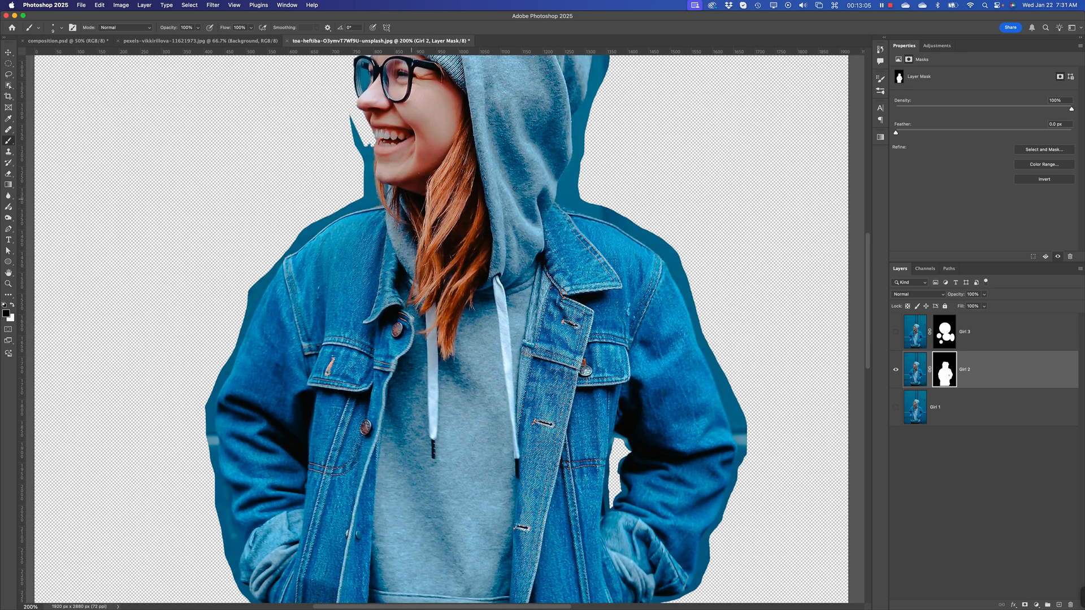
{"action": "key", "text": "space"}
{"action": "key", "text": "space"}
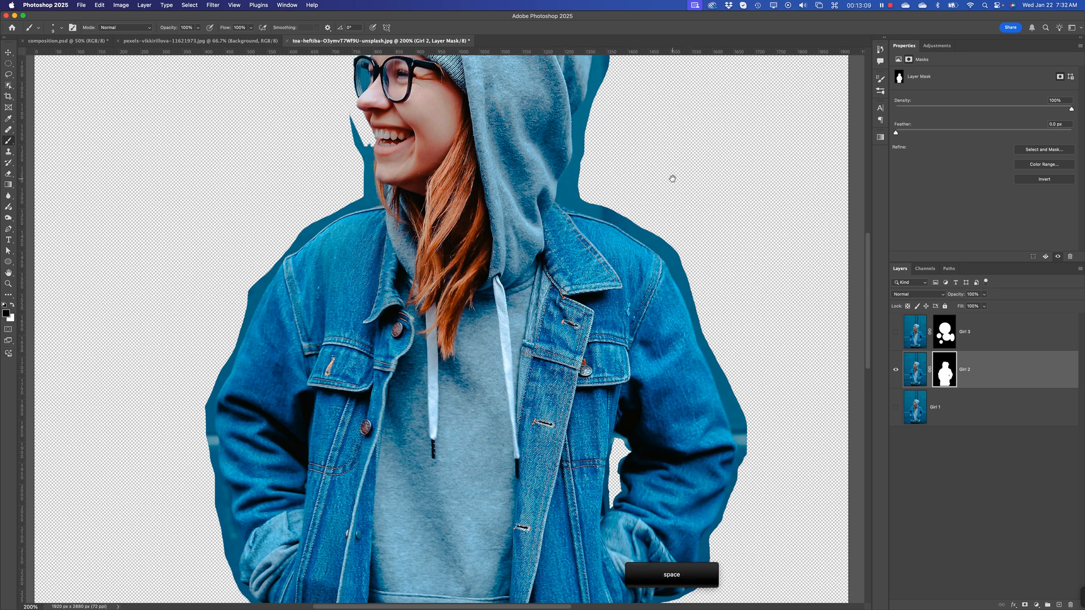
{"action": "left_click_drag", "start_coordinate": [609, 205], "coordinate": [619, 281]}
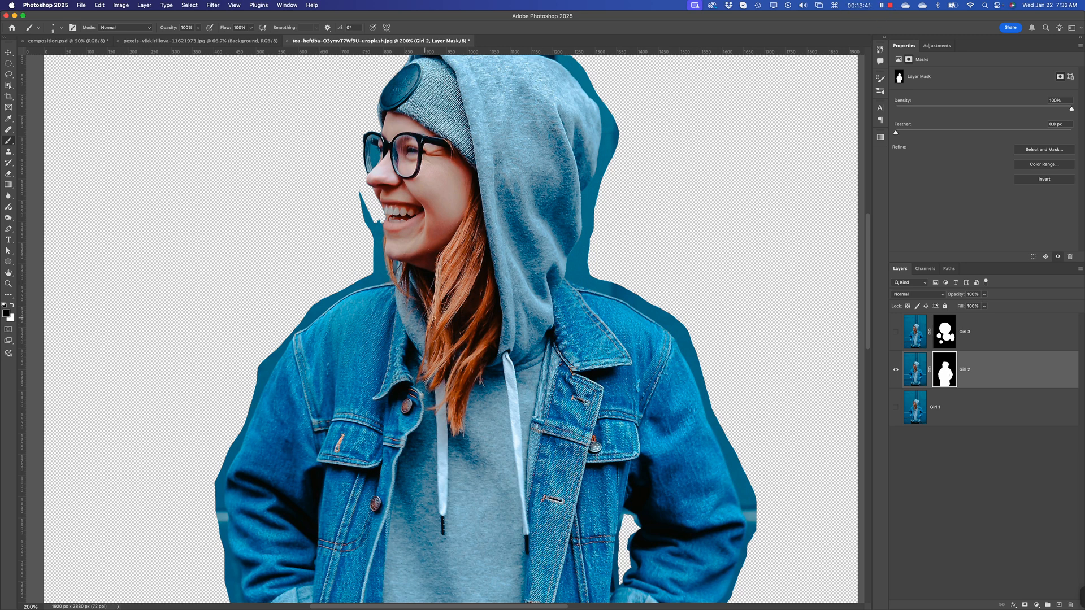
{"action": "key", "text": "space"}
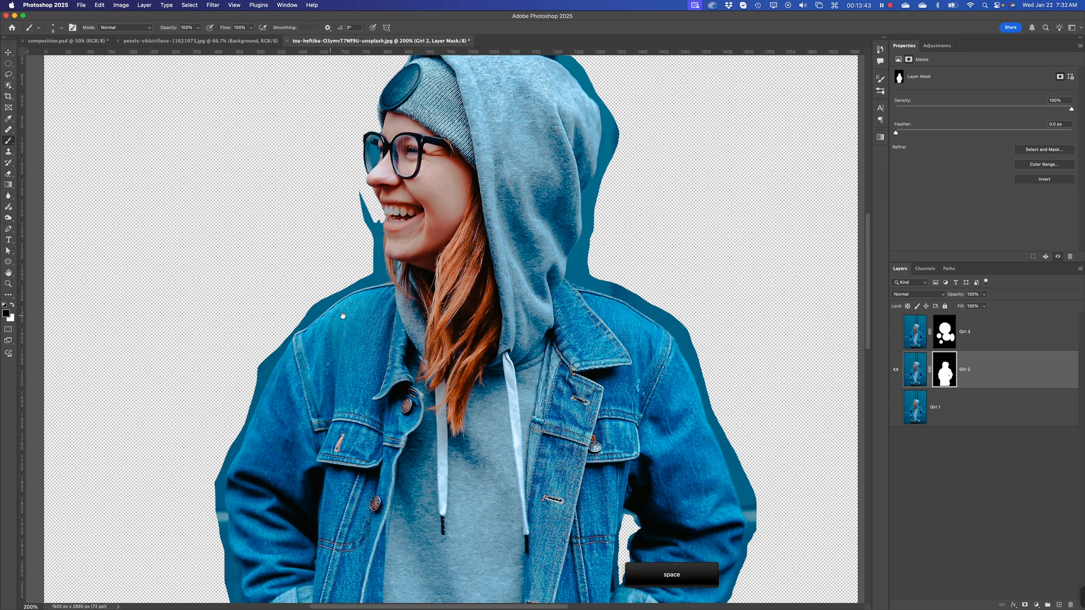
{"action": "left_click_drag", "start_coordinate": [488, 406], "coordinate": [423, 283]}
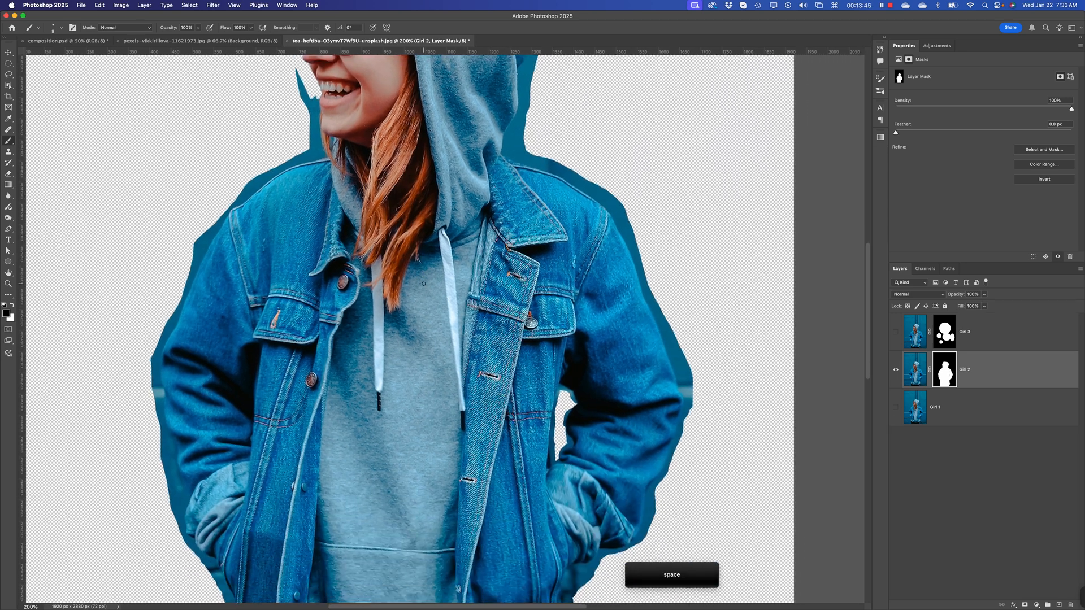
{"action": "key", "text": "super+minus"}
{"action": "key", "text": "space"}
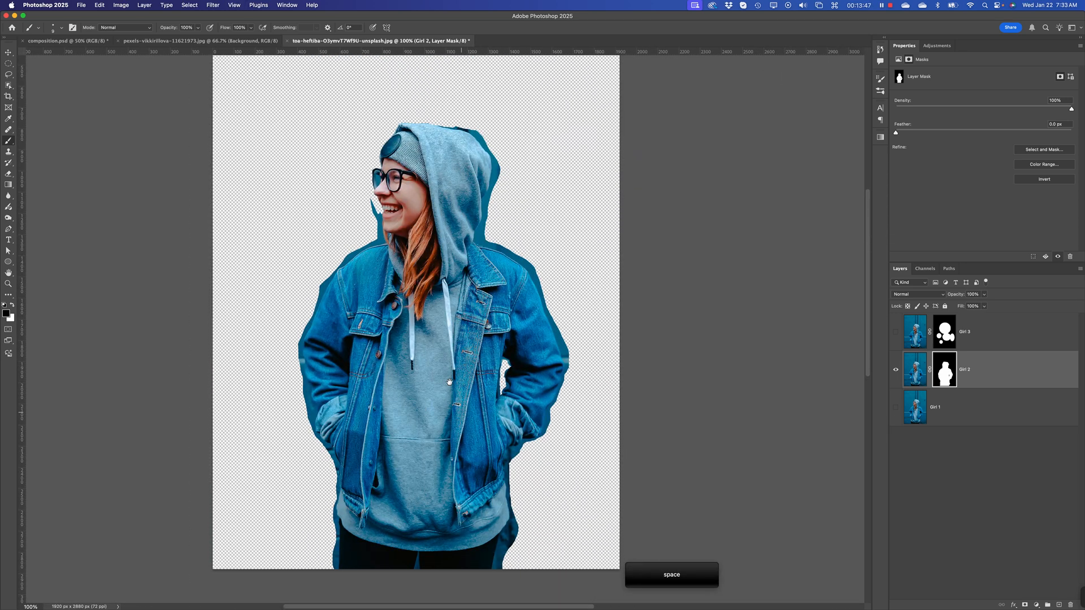
{"action": "left_click_drag", "start_coordinate": [434, 333], "coordinate": [433, 353]}
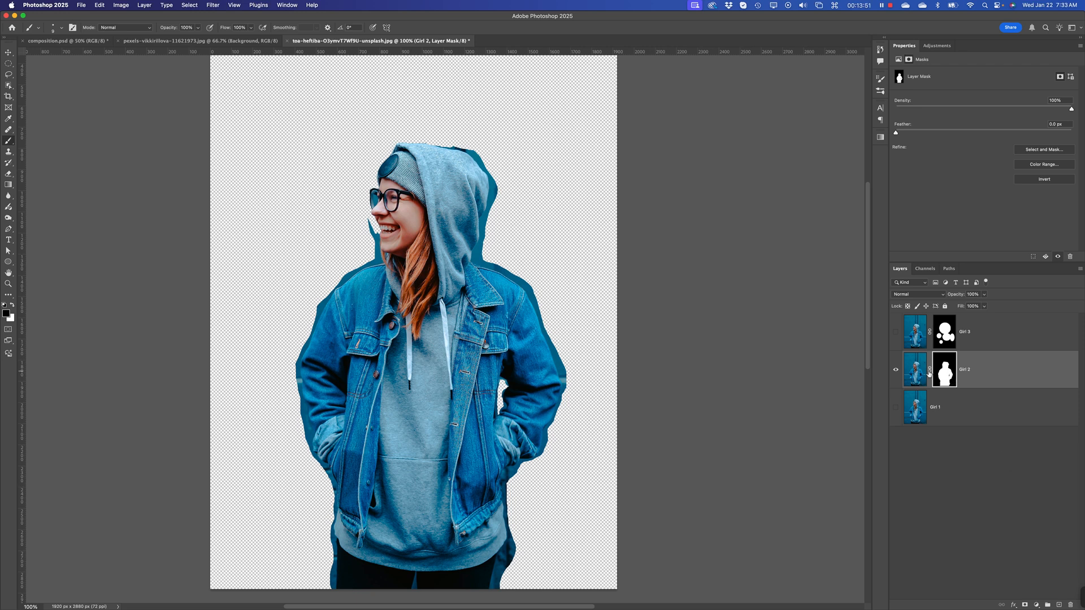
Step: Compare the masked Girl 2 layer with the unmasked Girl 1 photo by showing each one alone
{"action": "left_click", "coordinate": [896, 370]}
{"action": "left_click", "coordinate": [895, 407]}
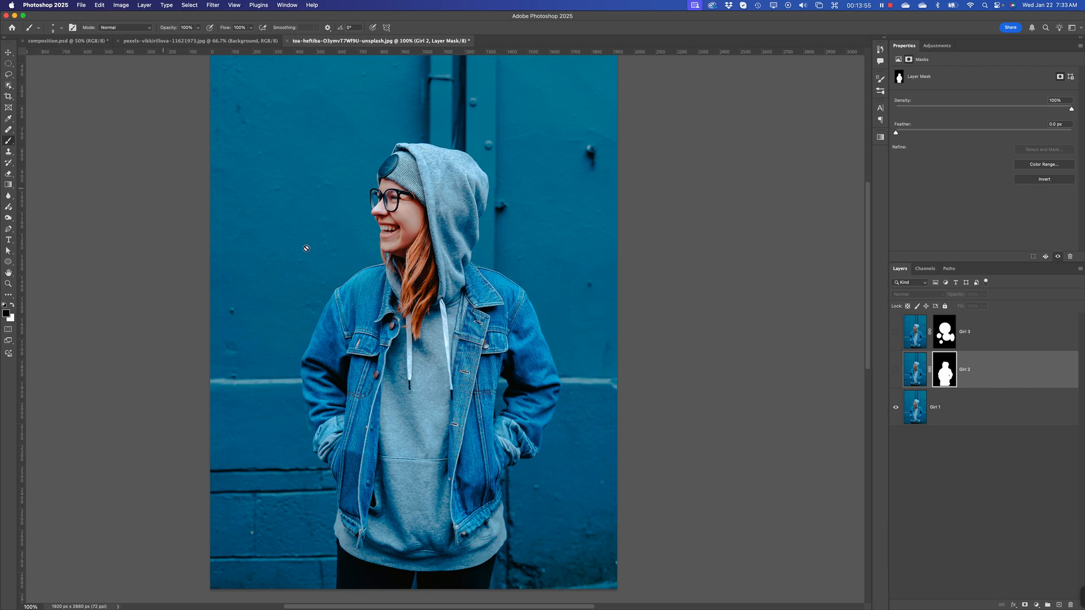
{"action": "left_click", "coordinate": [895, 408]}
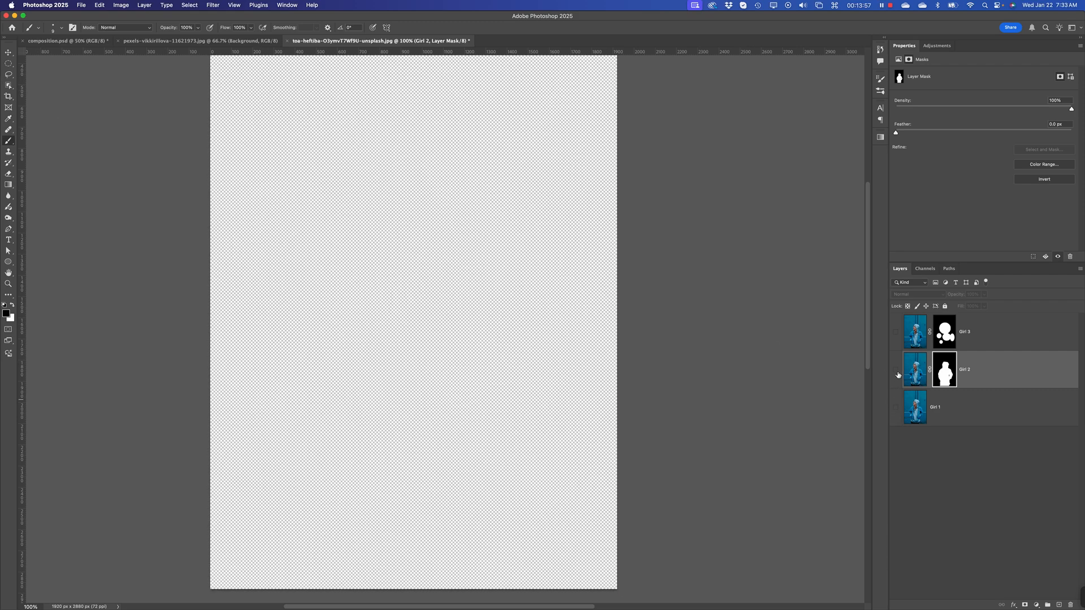
{"action": "left_click", "coordinate": [896, 370]}
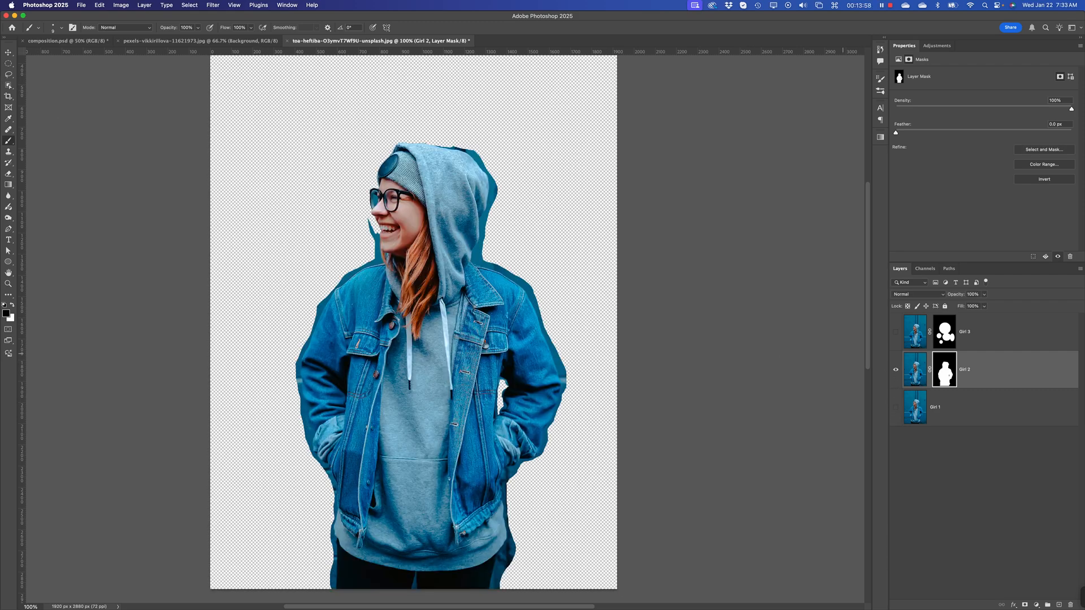
Step: Draw an angular six-point selection with the Polygonal Lasso over the area in front of the girl's face and shoulder
{"action": "left_click", "coordinate": [9, 79]}
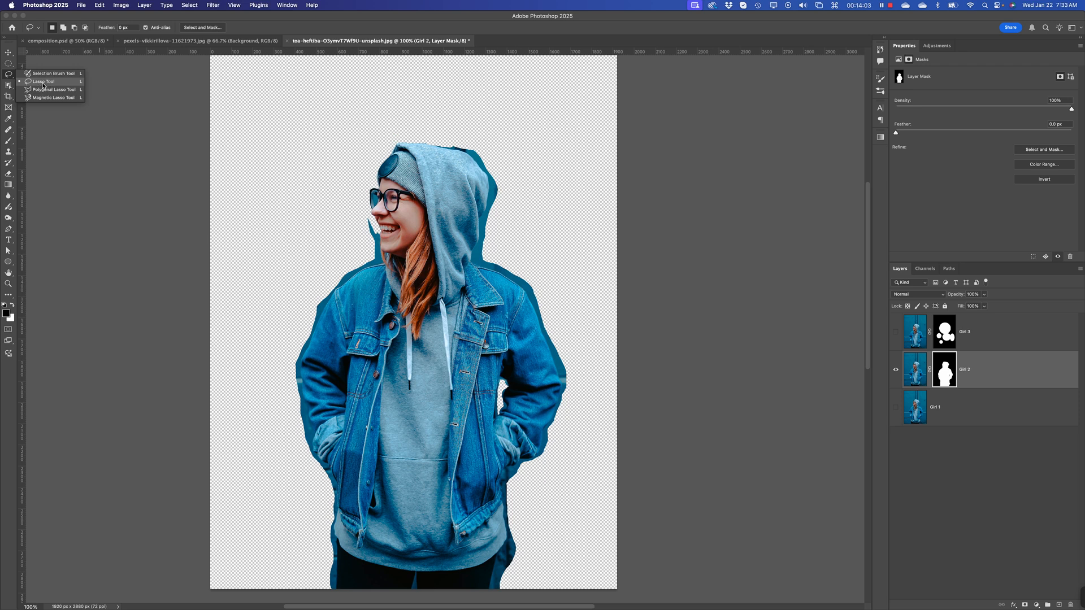
{"action": "left_click", "coordinate": [45, 89]}
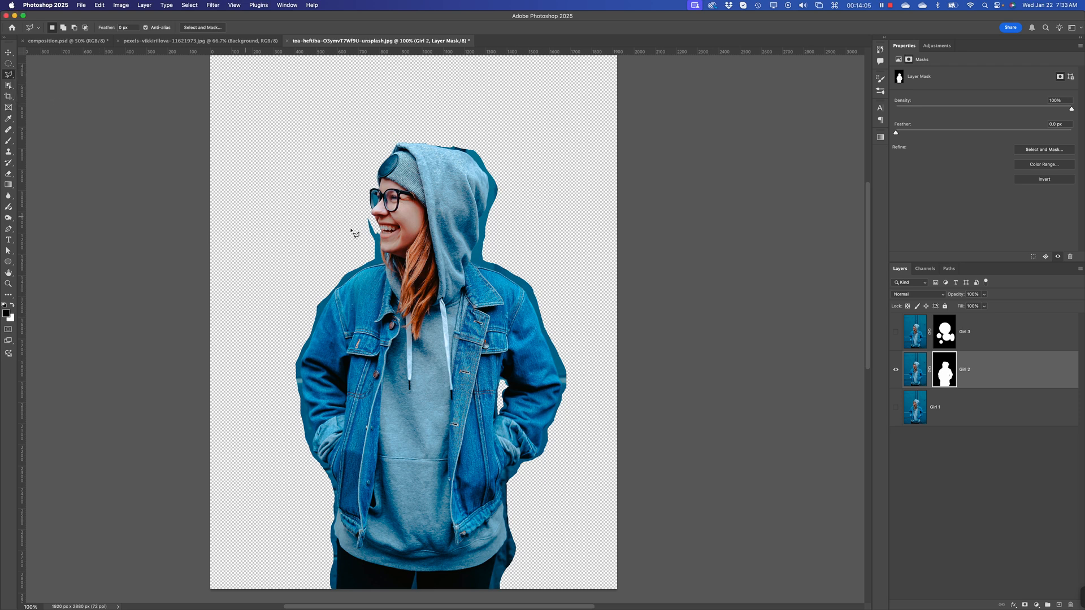
{"action": "left_click", "coordinate": [267, 247]}
{"action": "left_click", "coordinate": [362, 137]}
{"action": "left_click", "coordinate": [374, 256]}
{"action": "left_click", "coordinate": [295, 274]}
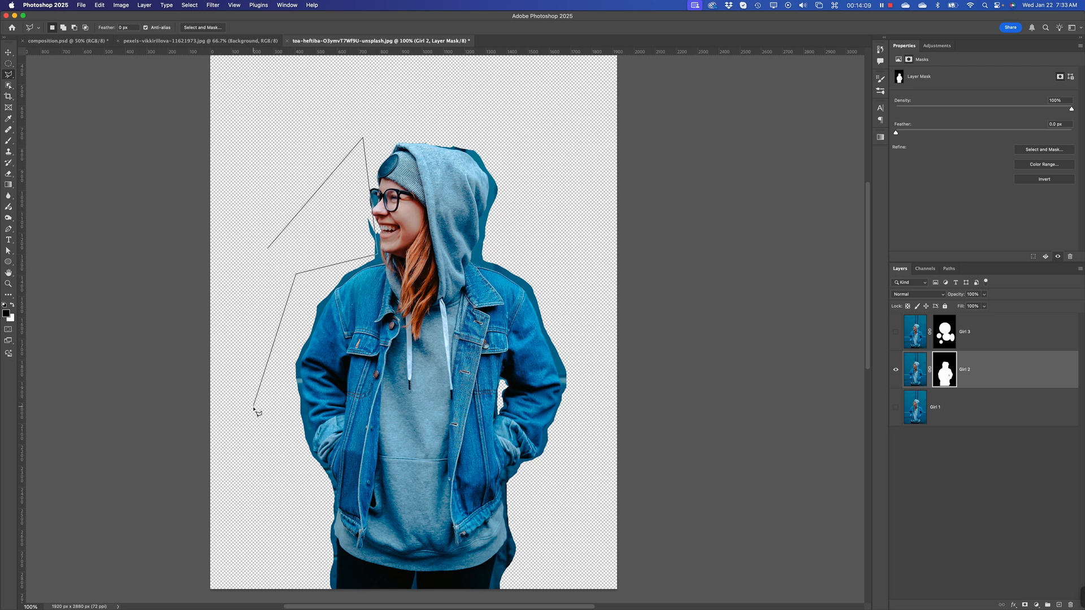
{"action": "left_click", "coordinate": [254, 406]}
{"action": "left_click", "coordinate": [228, 248]}
{"action": "left_click", "coordinate": [261, 250]}
Step: Add a separate triangular area to the polygonal selection, just above its sloping upper edge, leaving a narrow gap
{"action": "key", "text": "shift"}
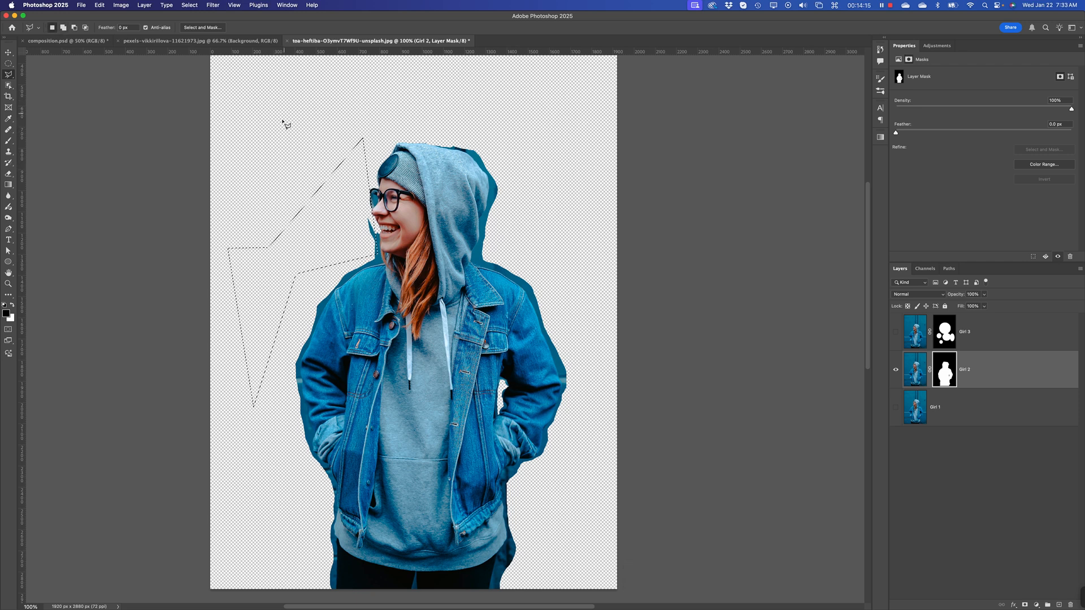
{"action": "left_click", "coordinate": [283, 215]}
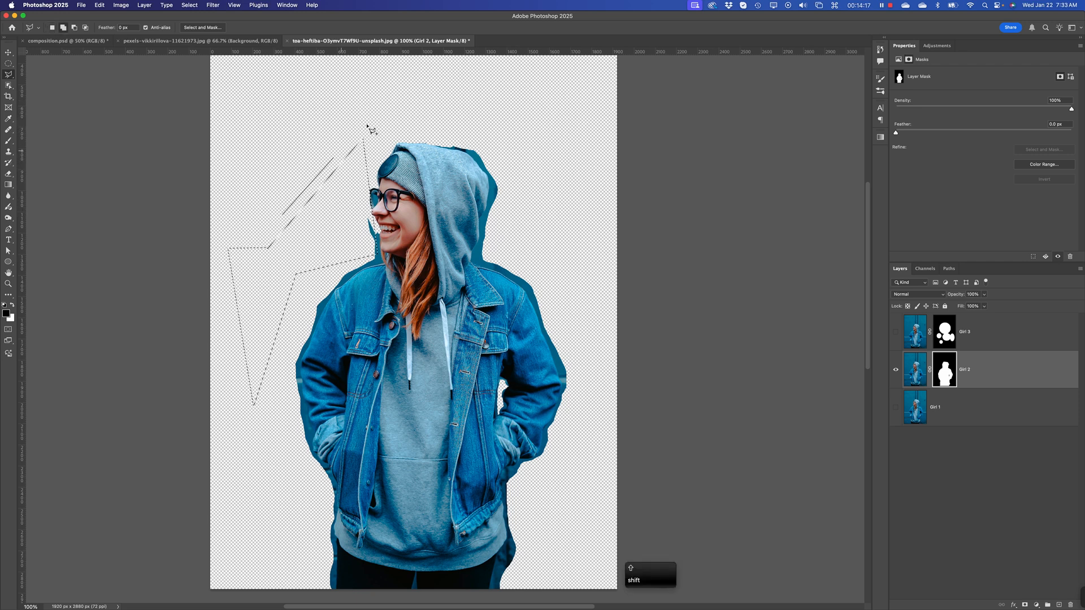
{"action": "left_click", "coordinate": [373, 114]}
{"action": "left_click", "coordinate": [298, 96]}
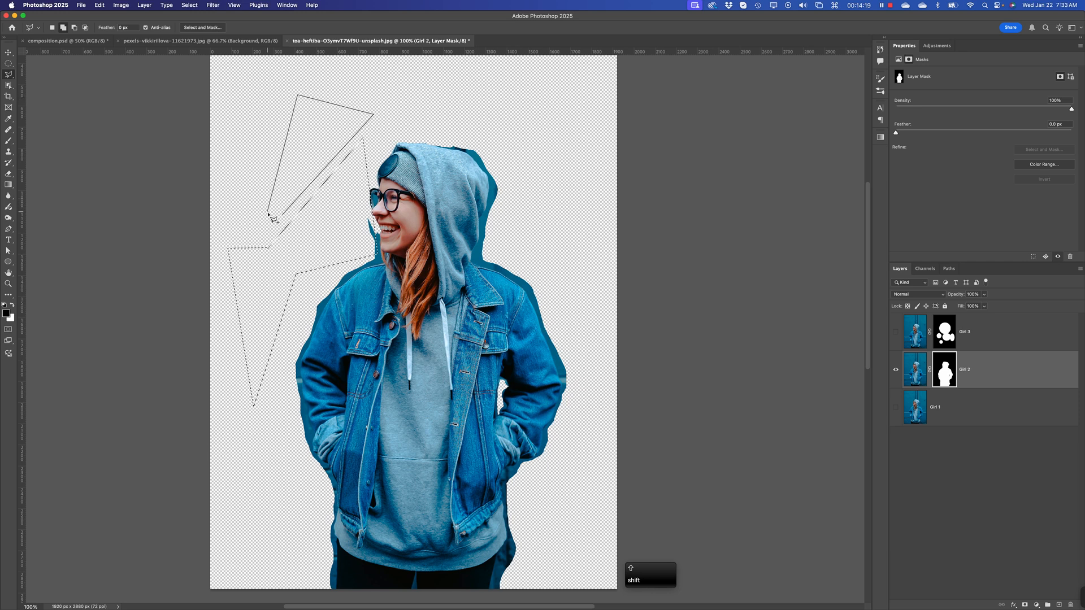
{"action": "left_click", "coordinate": [282, 215]}
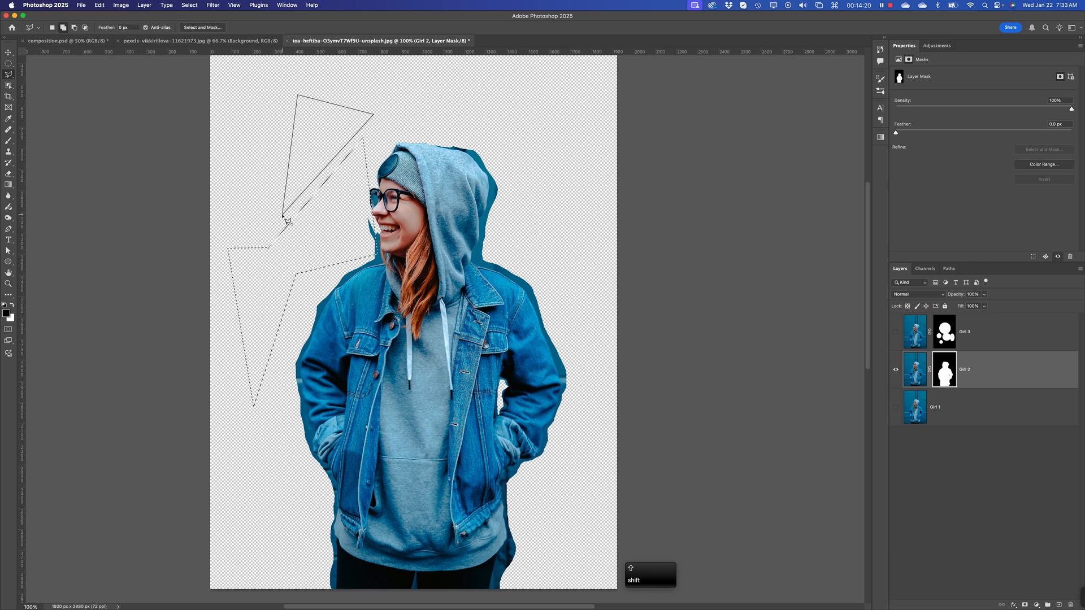
{"action": "left_click", "coordinate": [374, 138]}
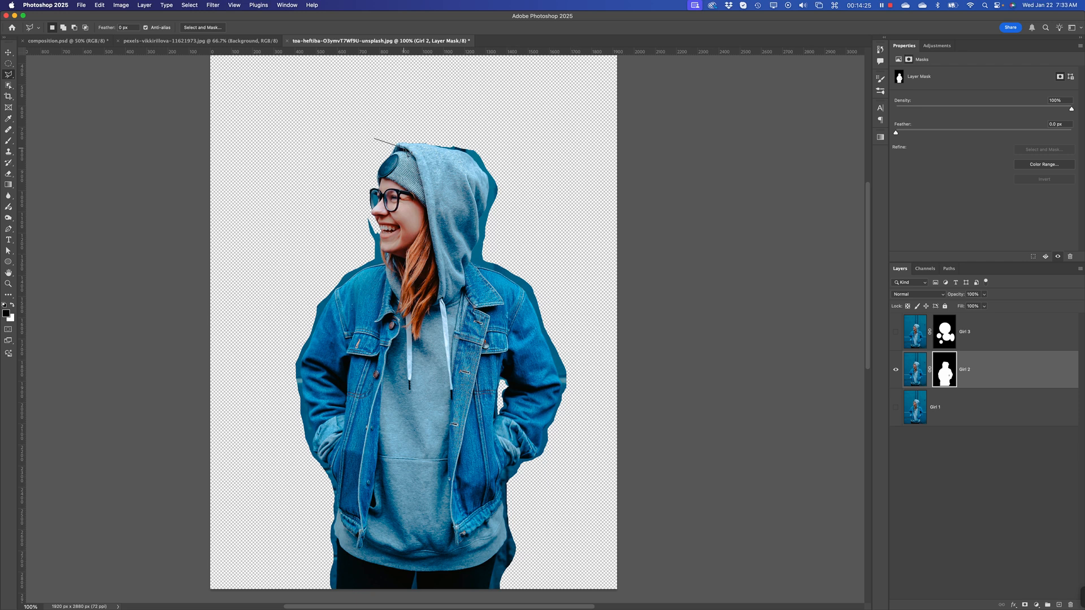
{"action": "key", "text": "Escape"}
Step: Hide the Girl 2 layer, and show and select the Girl 1 layer with the selection kept active
{"action": "left_click", "coordinate": [895, 370]}
{"action": "left_click", "coordinate": [896, 406]}
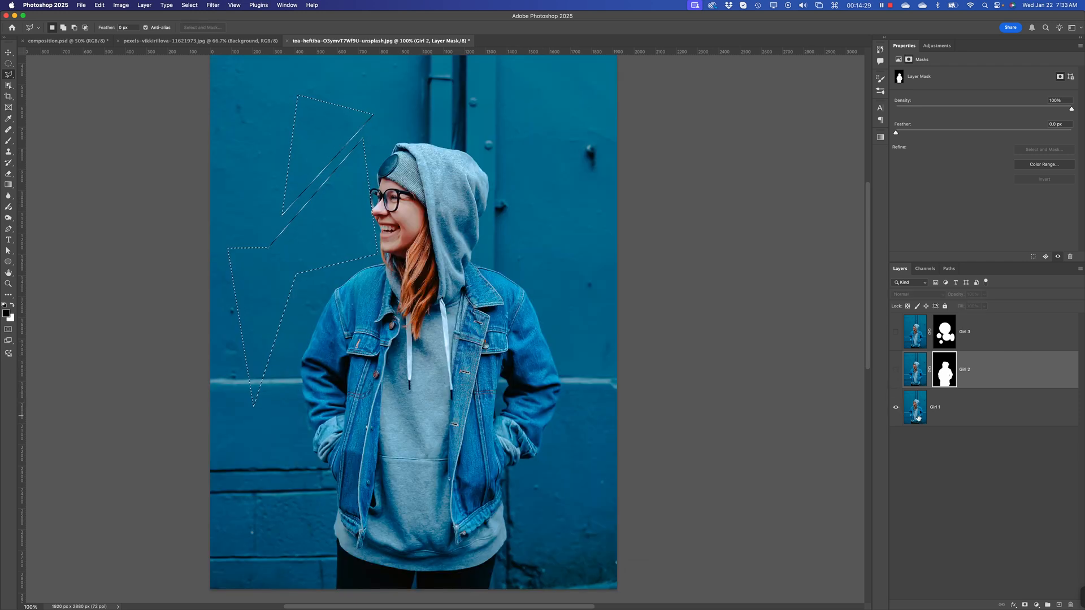
{"action": "left_click", "coordinate": [918, 417]}
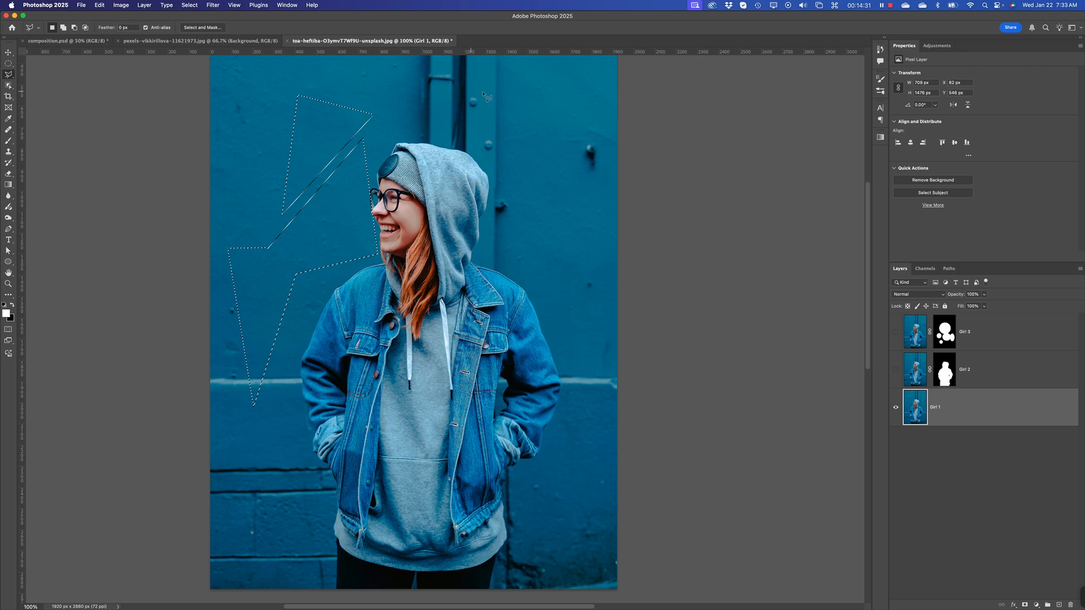
Step: Add a triangular area to the selection covering the girl's face, part of the hood and the upper chest
{"action": "key", "text": "shift"}
{"action": "left_click", "coordinate": [370, 136]}
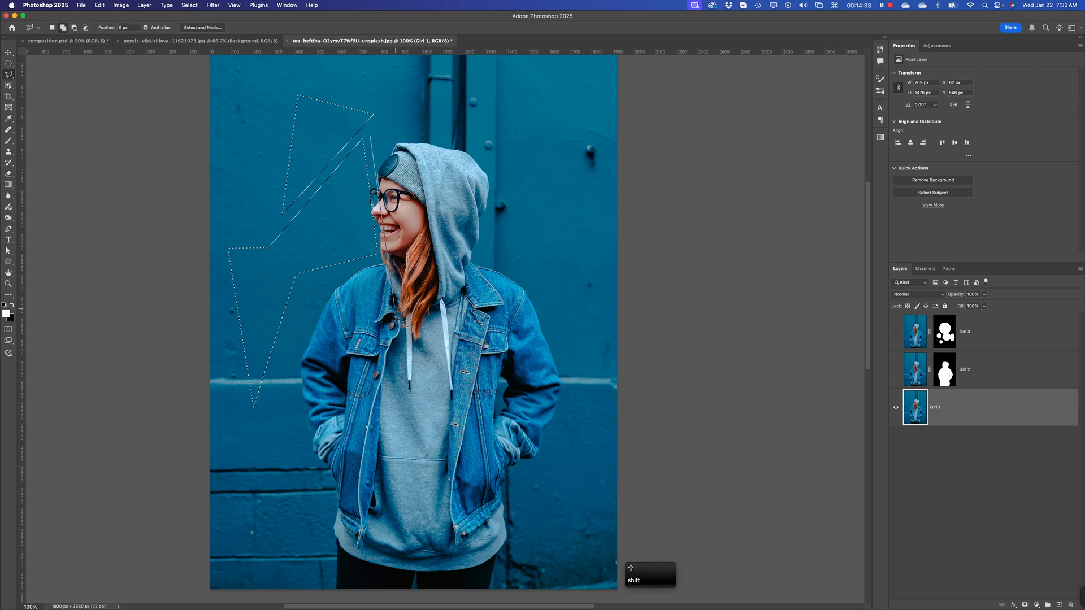
{"action": "left_click", "coordinate": [411, 414]}
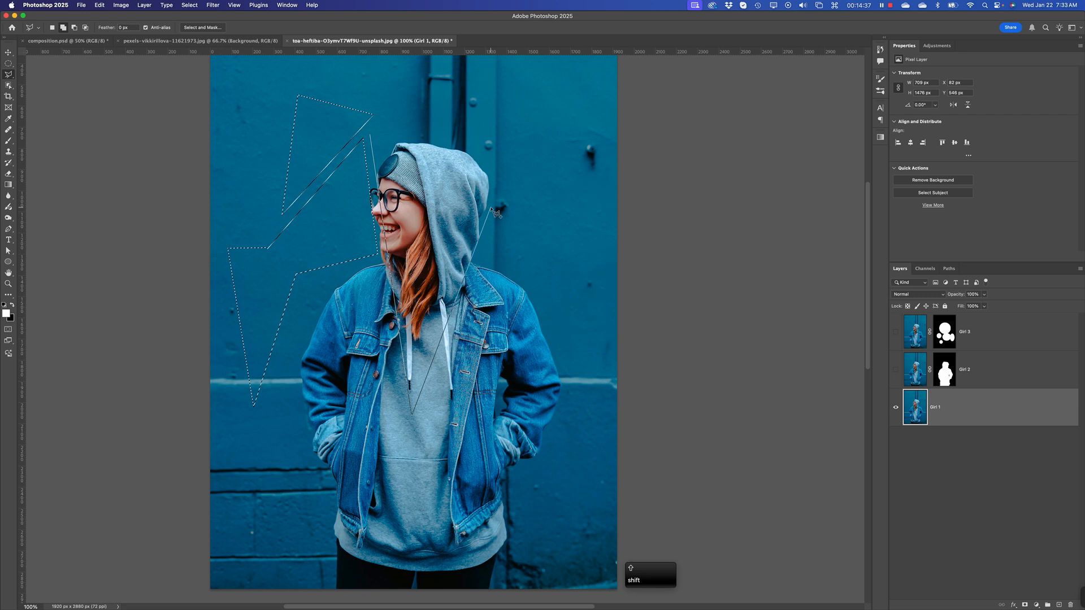
{"action": "left_click", "coordinate": [491, 206]}
{"action": "left_click", "coordinate": [371, 136]}
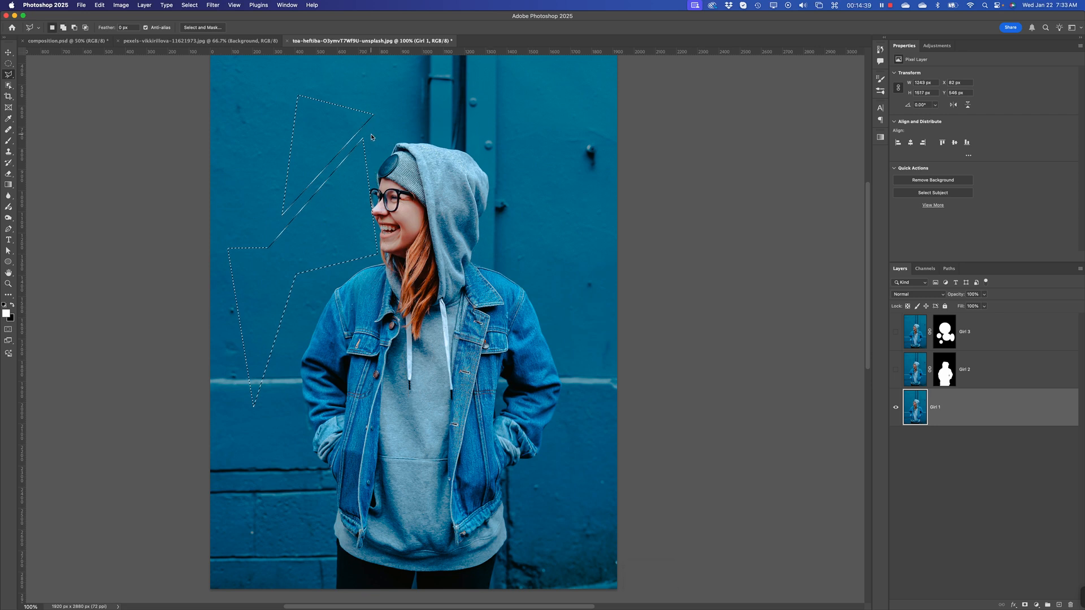
Step: Add a four-sided area to the selection over the jacket half below her face, reaching down to the hoodie's hem
{"action": "key", "text": "shift"}
{"action": "left_click", "coordinate": [302, 281]}
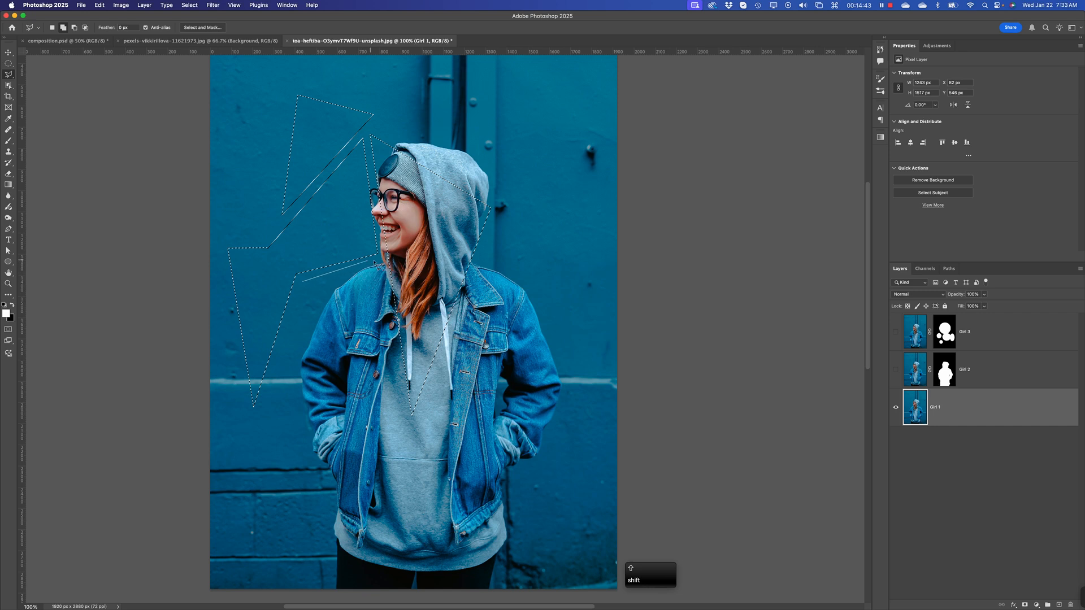
{"action": "left_click", "coordinate": [376, 263]}
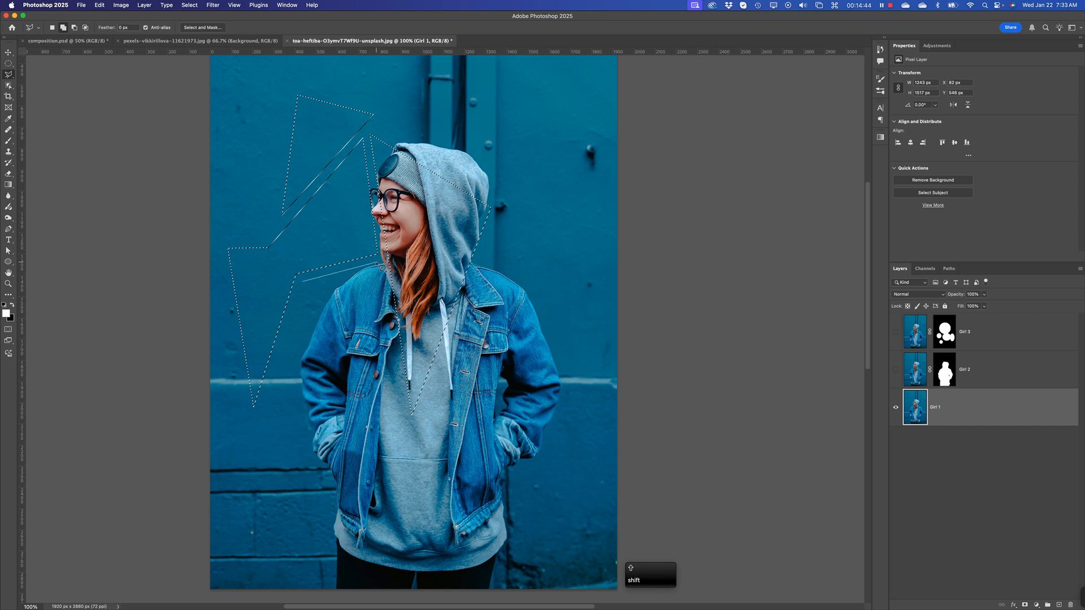
{"action": "left_click", "coordinate": [423, 557]}
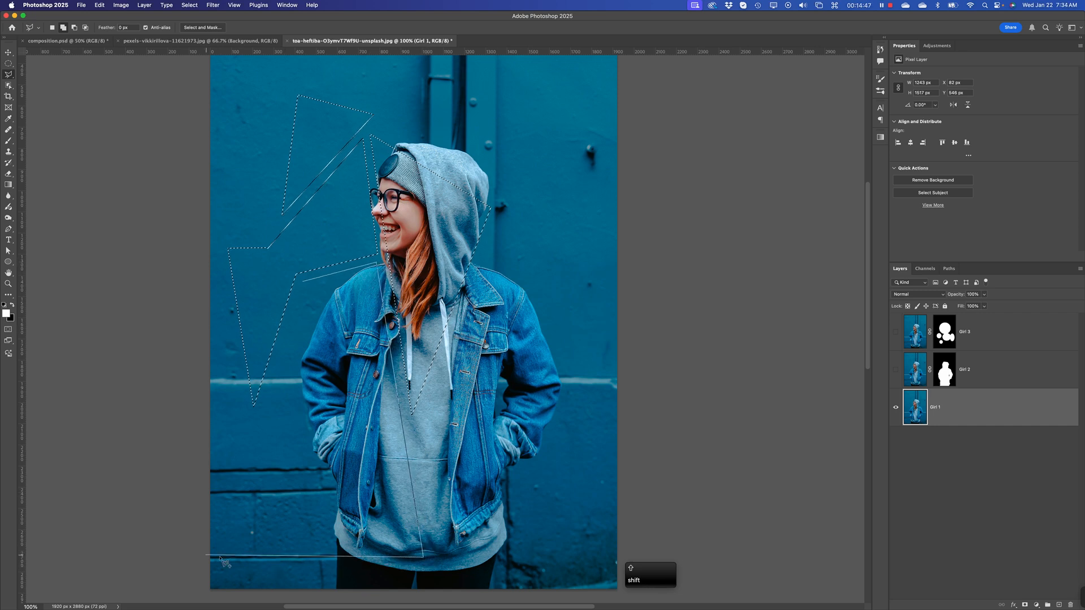
{"action": "left_click", "coordinate": [238, 544]}
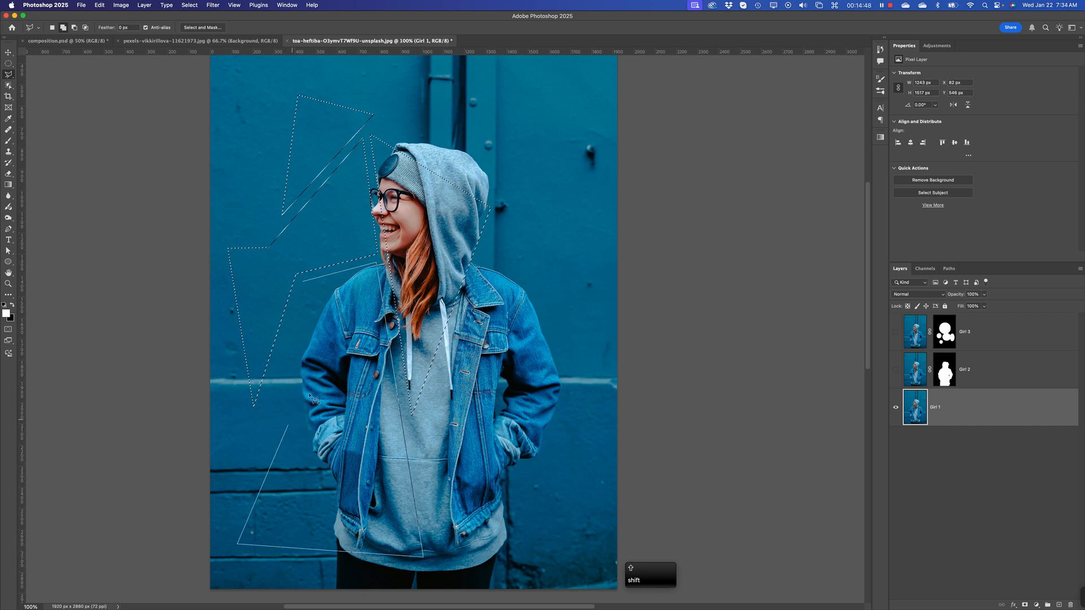
{"action": "left_click", "coordinate": [303, 282]}
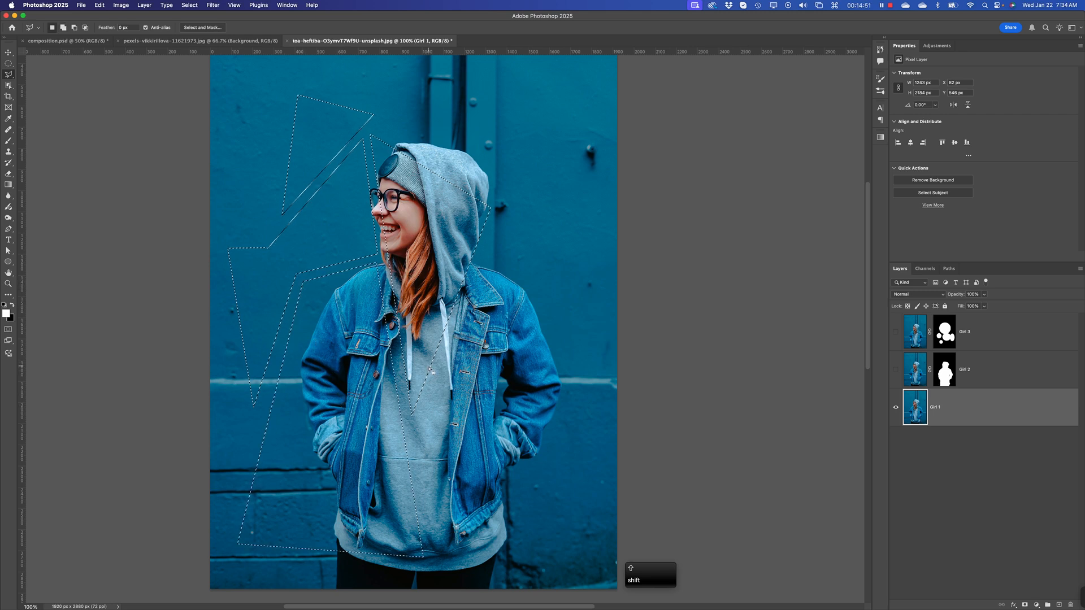
Step: Add a triangular area to the selection from below the back of the hood across the chest and far sleeve
{"action": "left_click", "coordinate": [490, 237]}
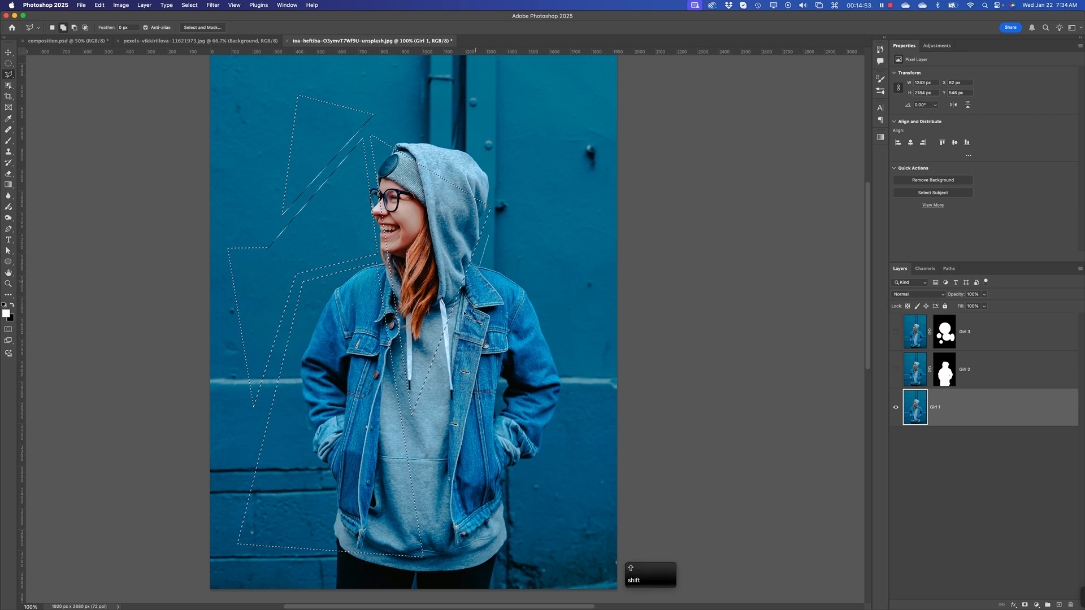
{"action": "left_click", "coordinate": [425, 410]}
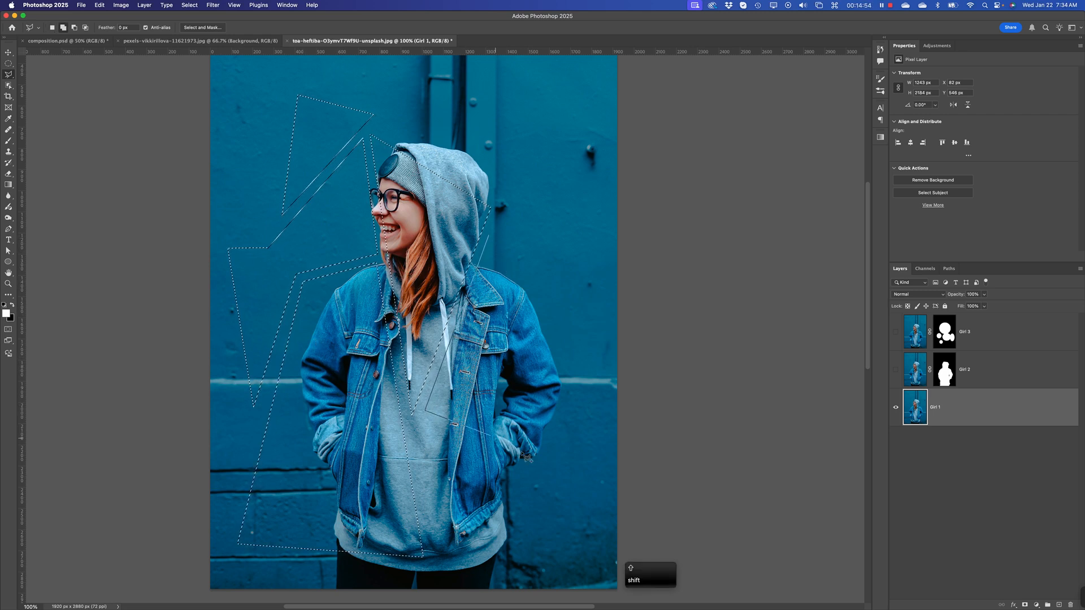
{"action": "left_click", "coordinate": [583, 452]}
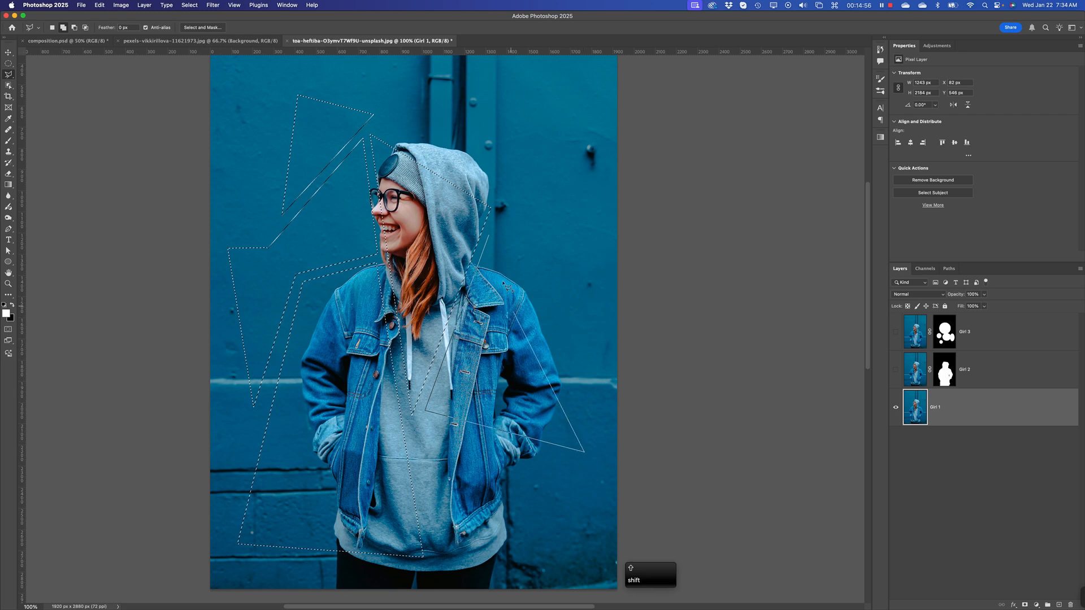
{"action": "left_click", "coordinate": [490, 238]}
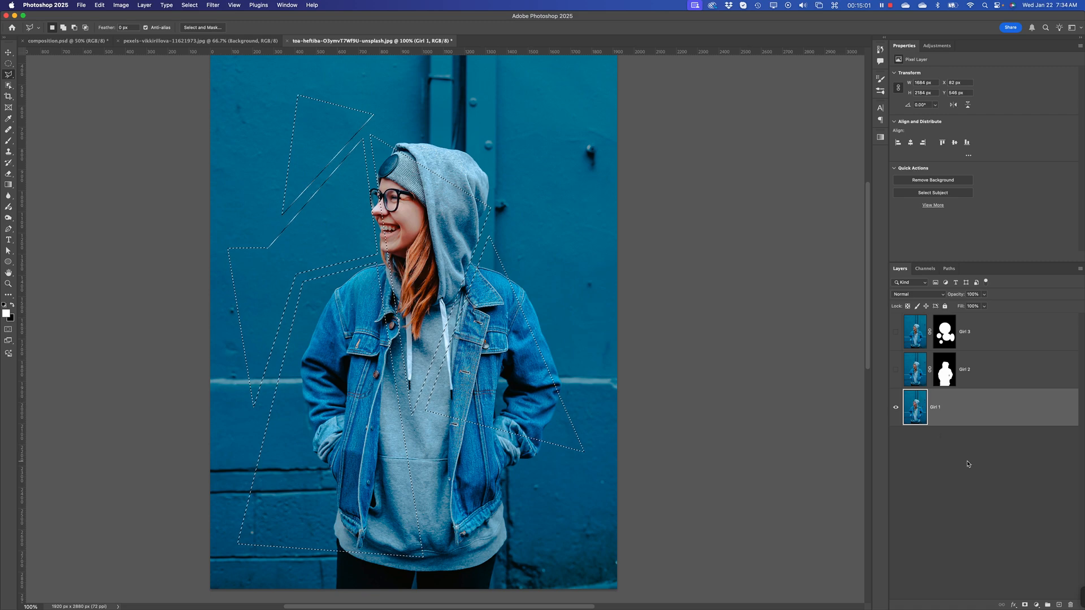
Step: Try the combined polygonal selection as a layer mask on Girl 1, and undo the mask
{"action": "left_click", "coordinate": [1025, 605]}
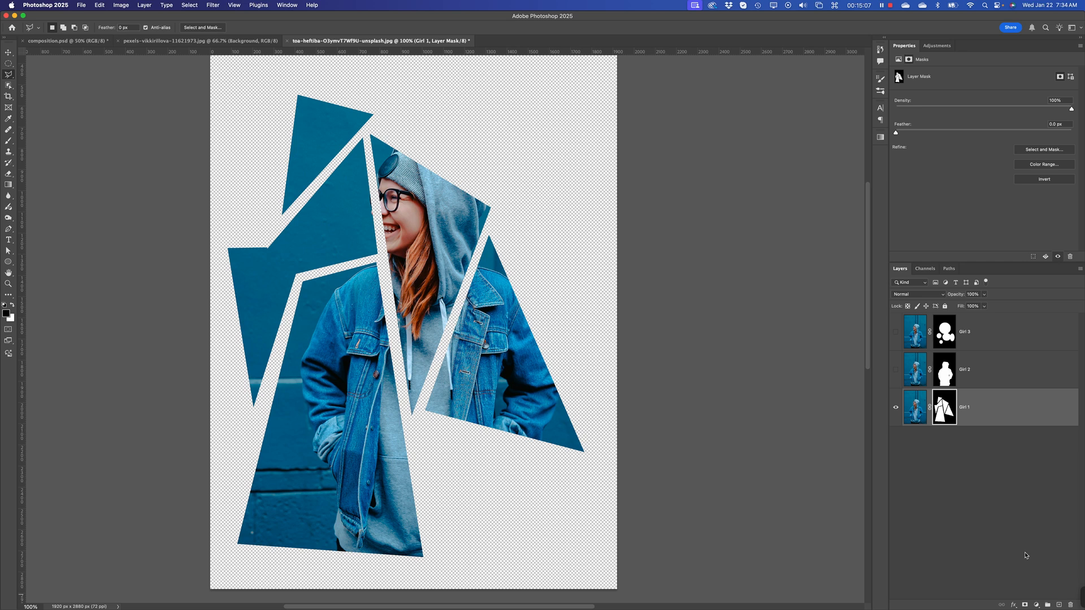
{"action": "key", "text": "super+z"}
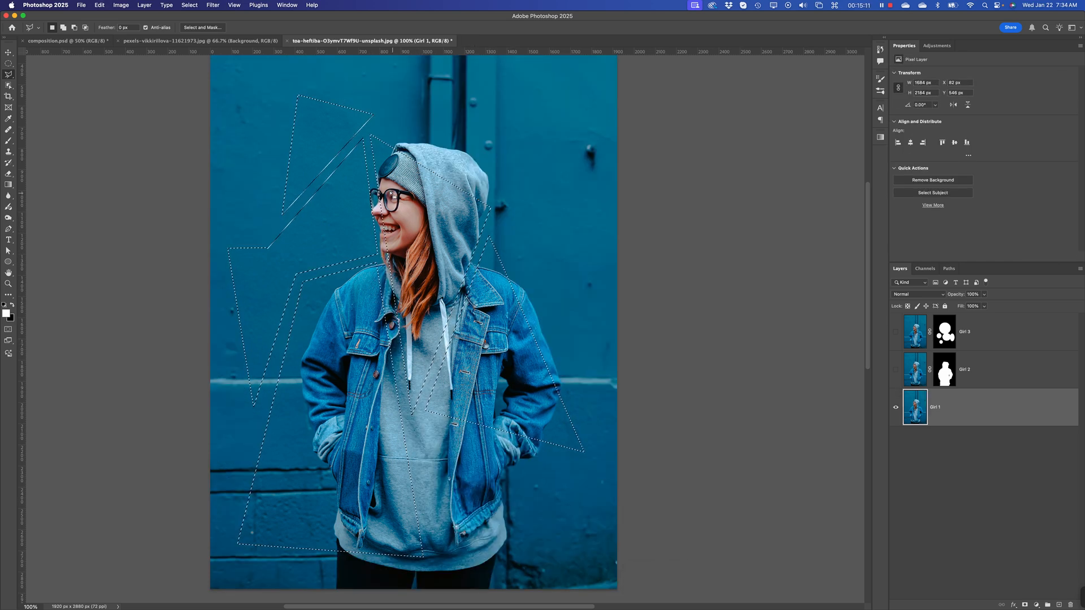
Step: Subtract a narrow four-sided strip from the polygonal selection just in front of the girl's face, down to the jacket piece
{"action": "key", "text": "alt"}
{"action": "left_click", "coordinate": [367, 137], "text": "alt"}
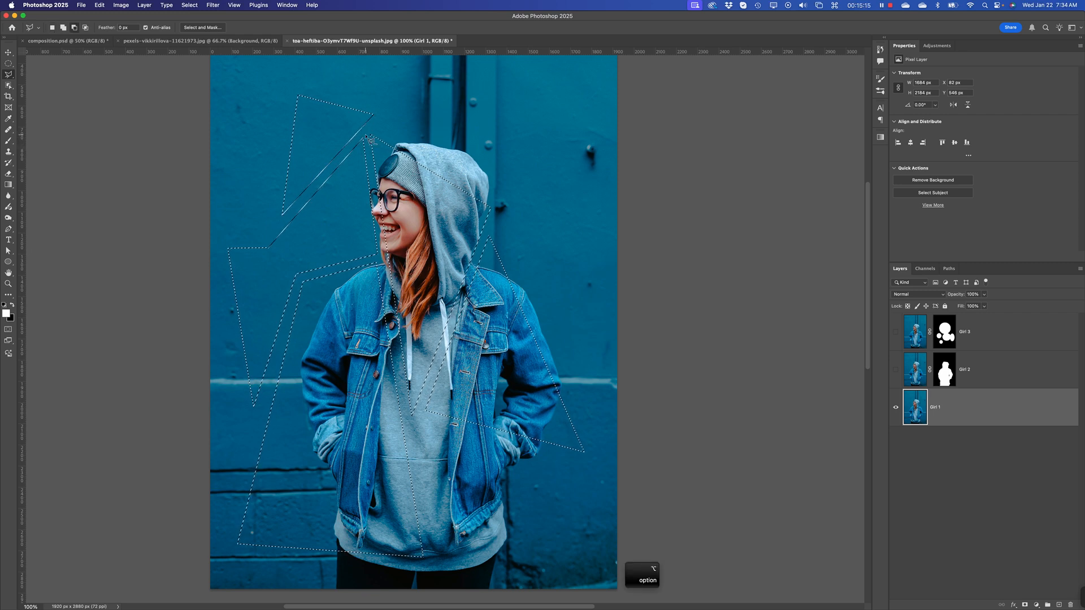
{"action": "left_click", "coordinate": [381, 256], "text": "alt"}
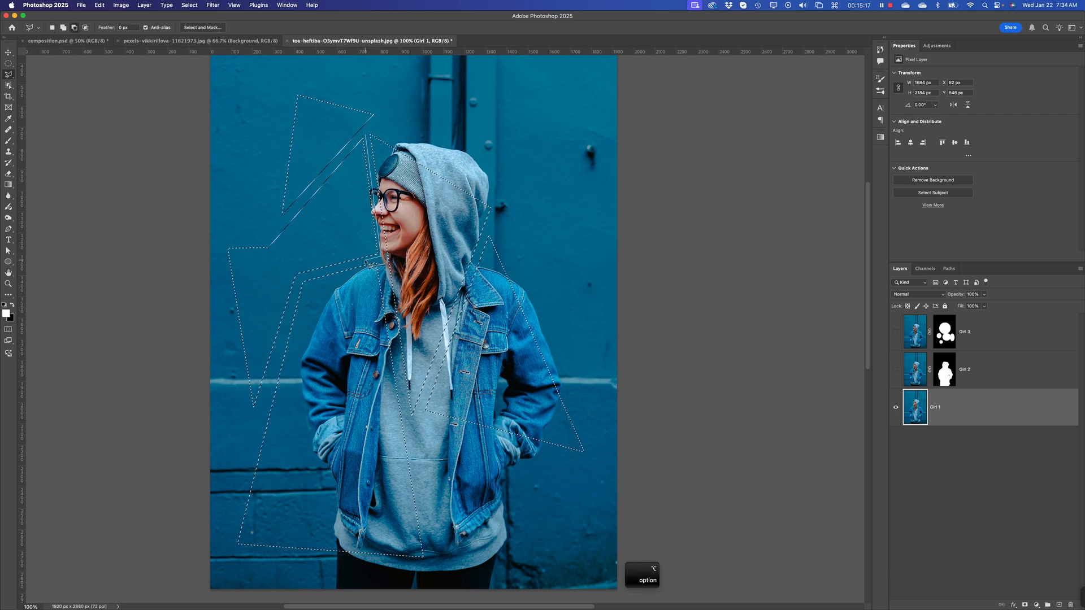
{"action": "left_click", "coordinate": [361, 260], "text": "alt"}
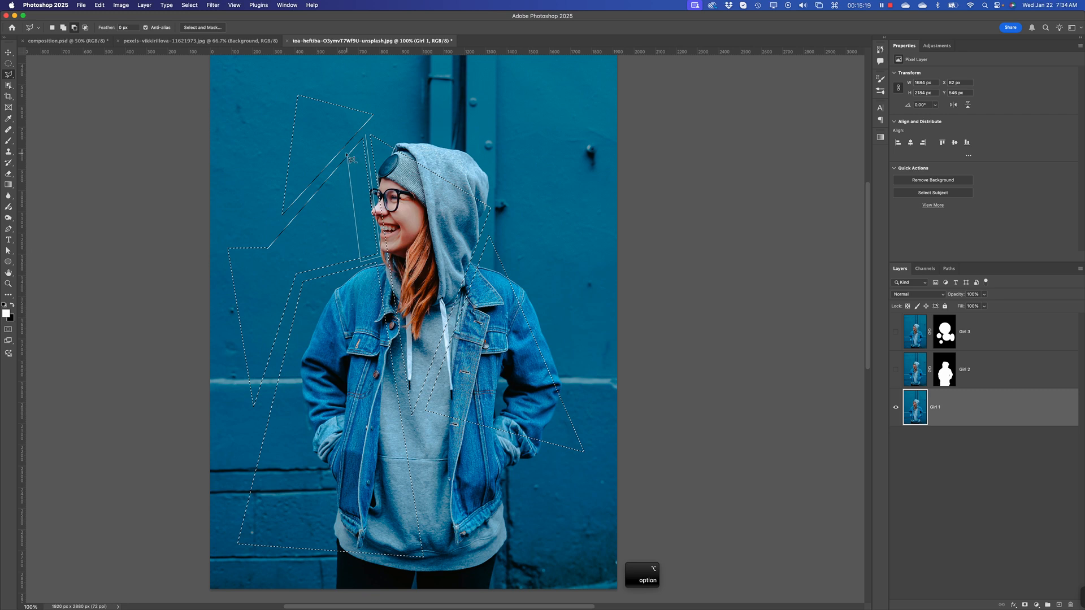
{"action": "left_click", "coordinate": [370, 138], "text": "alt"}
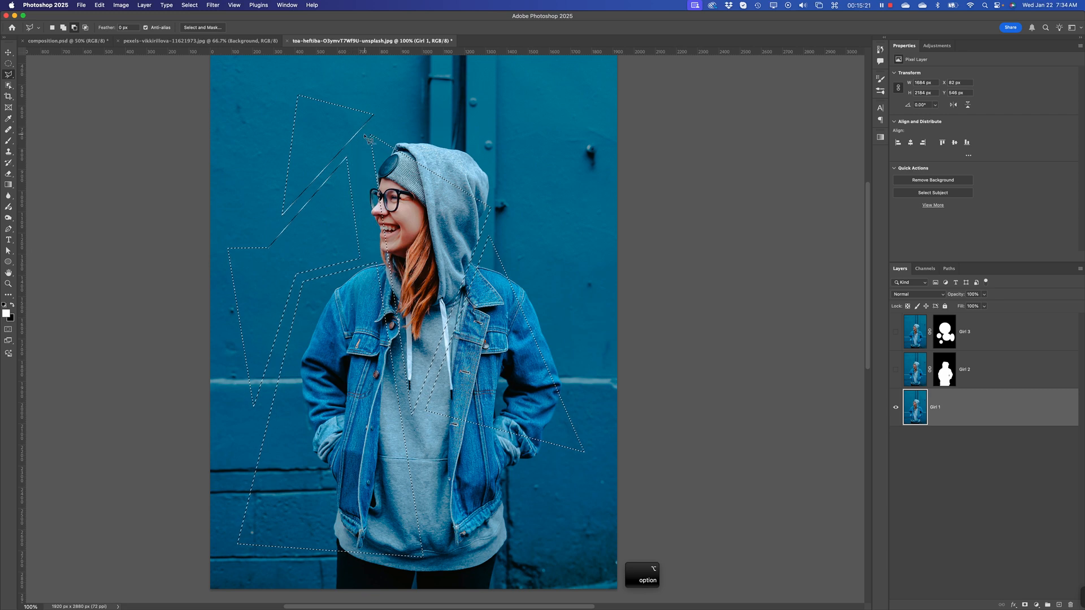
{"action": "key", "text": "shift"}
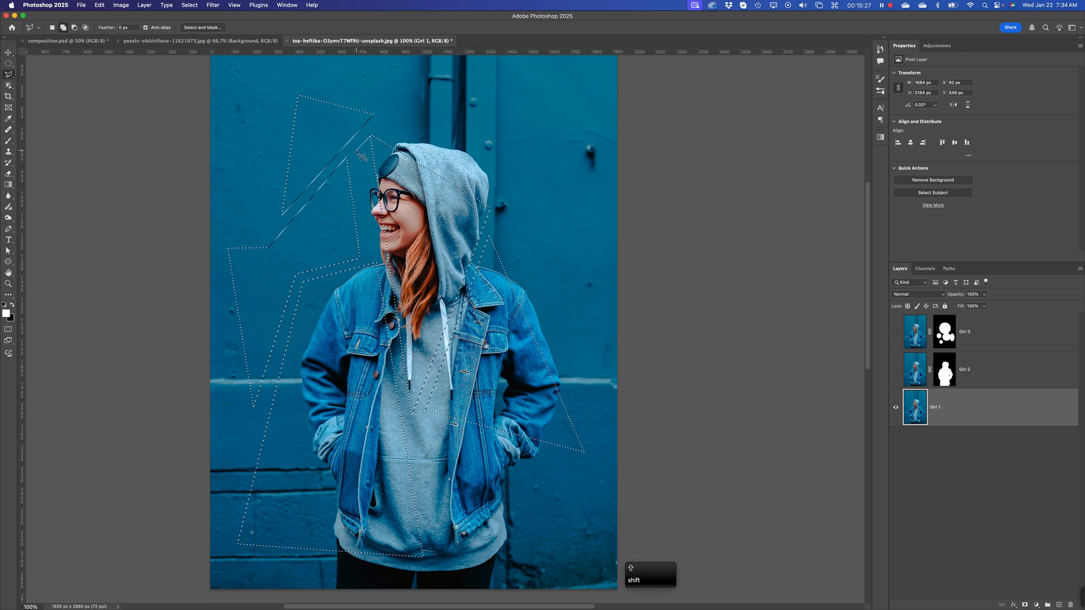
{"action": "left_click", "coordinate": [353, 155]}
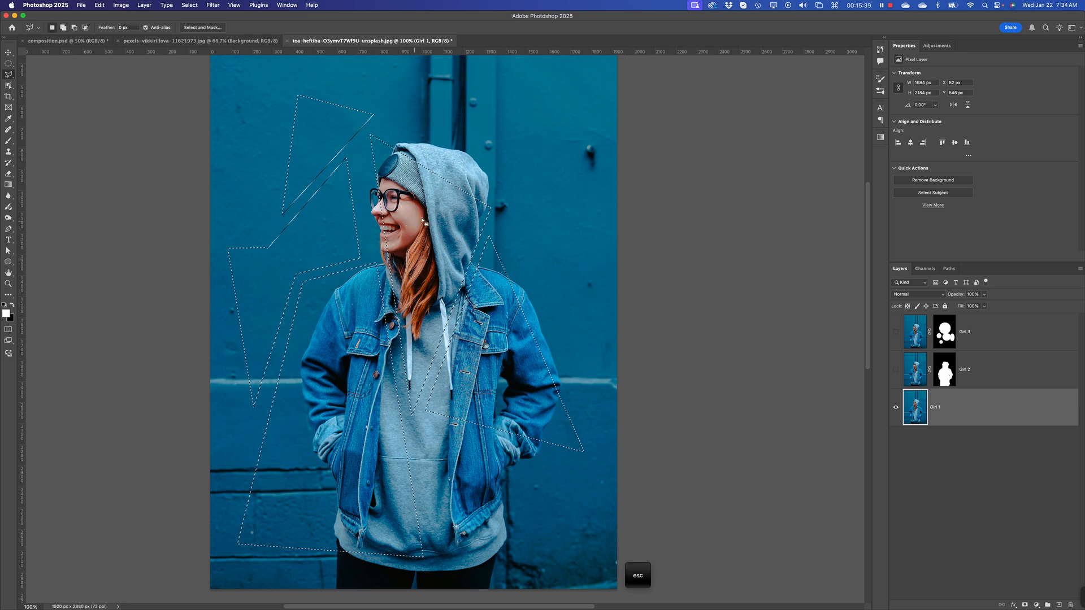
{"action": "key", "text": "shift"}
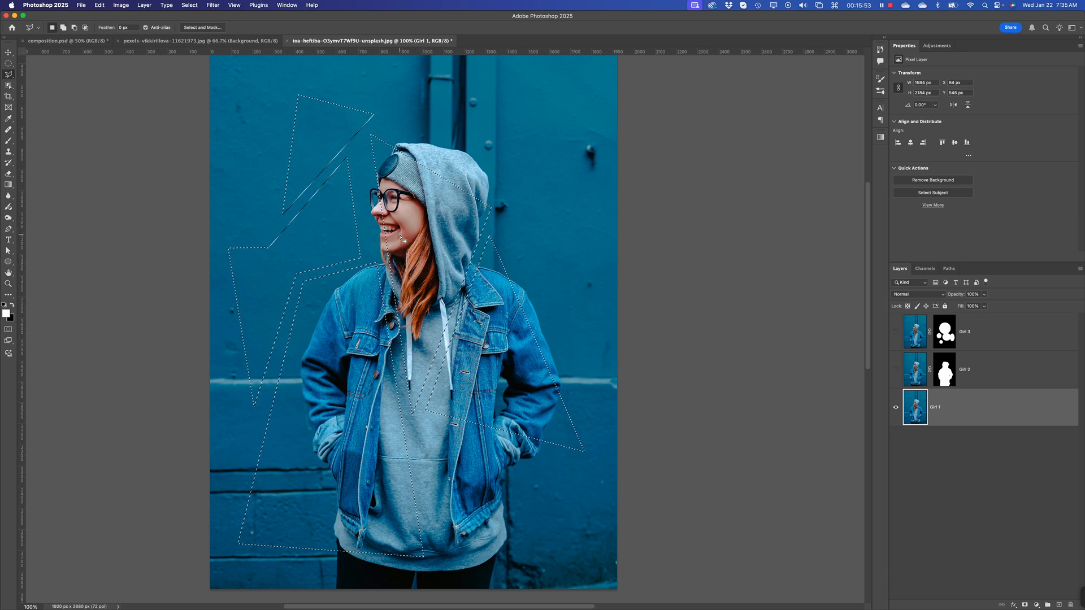
{"action": "key", "text": "shift"}
{"action": "key", "text": "shift"}
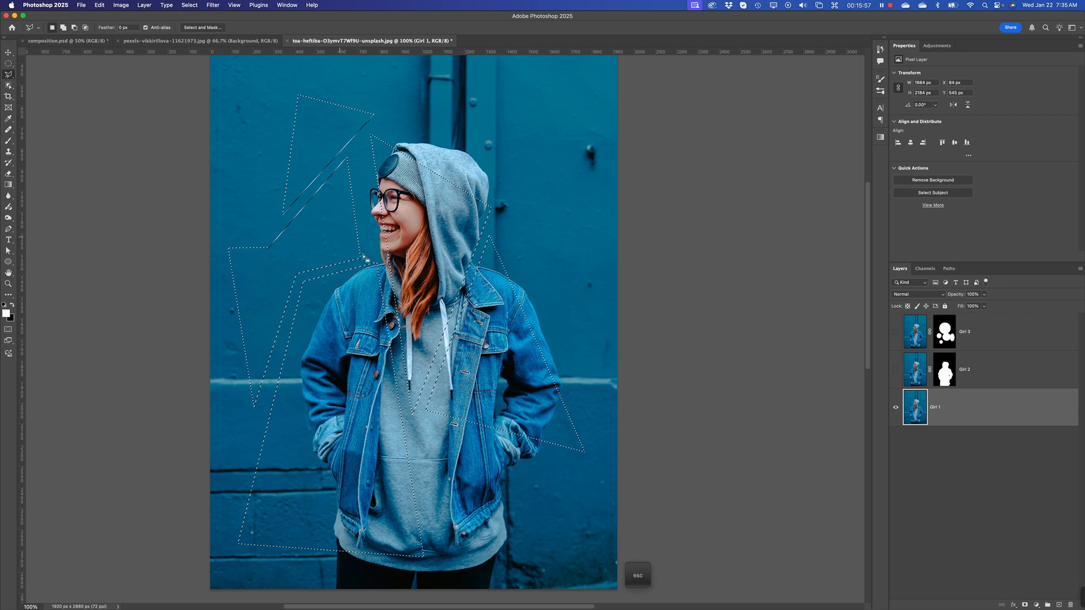
Step: Add a four-sided area to the selection beside the face piece, leaving a thin gap to the background piece
{"action": "key", "text": "shift"}
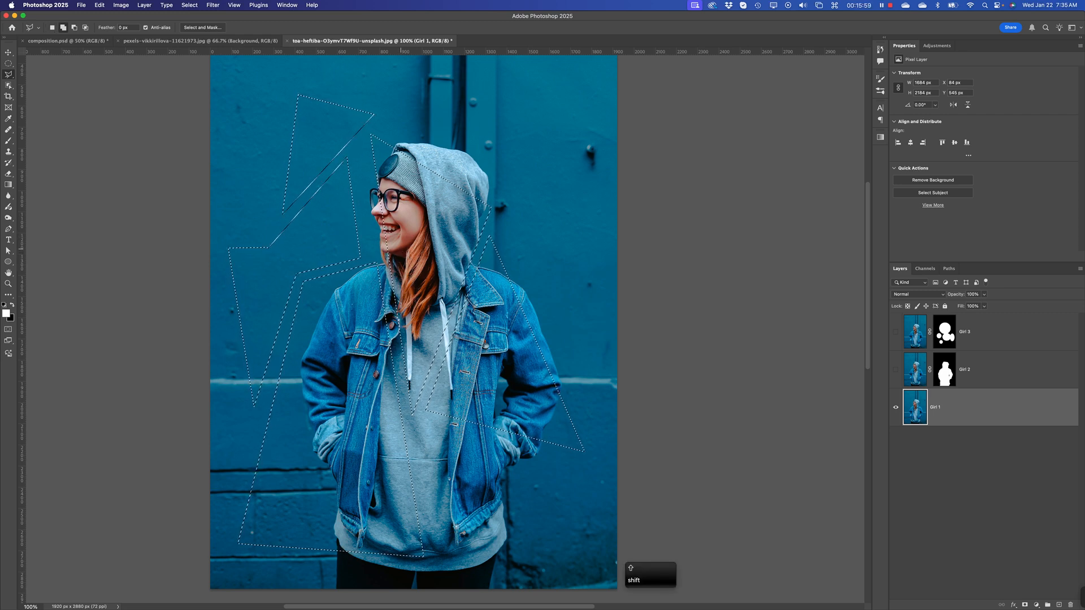
{"action": "left_click", "coordinate": [369, 257]}
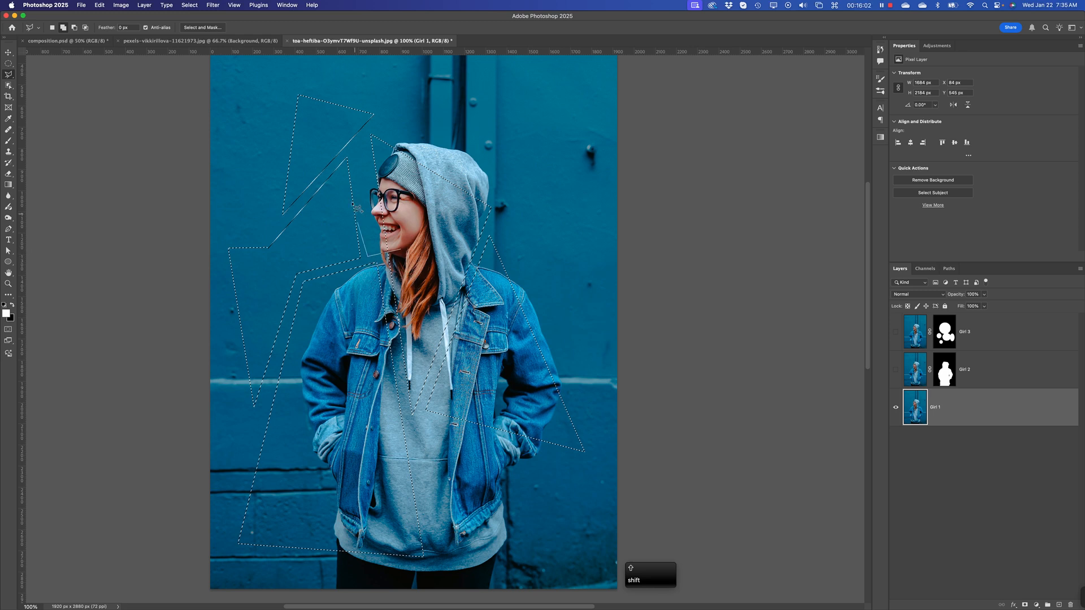
{"action": "left_click", "coordinate": [352, 156]}
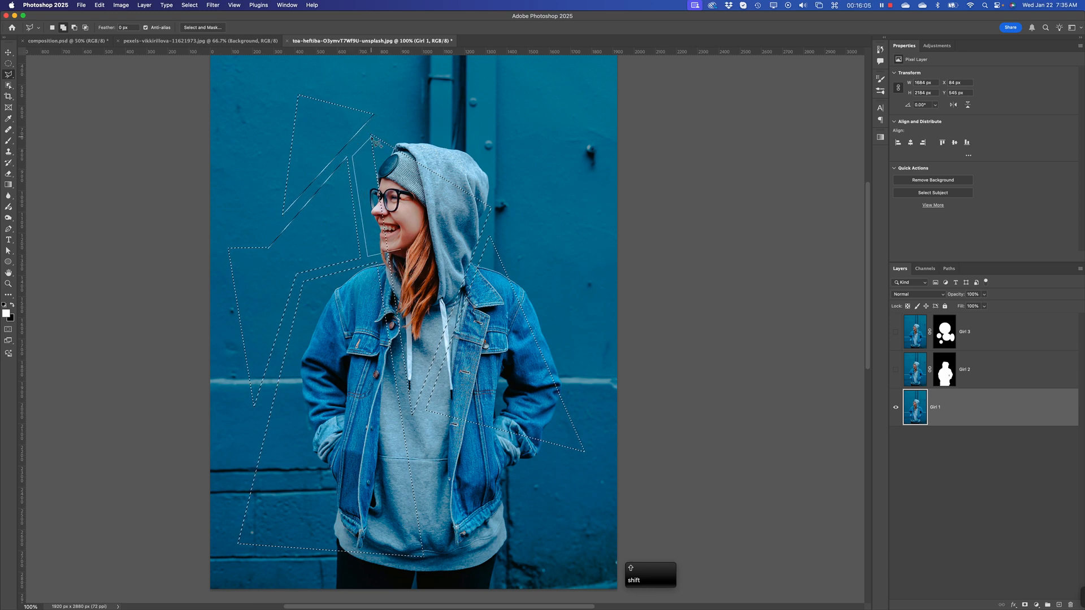
{"action": "left_click", "coordinate": [371, 137]}
{"action": "left_click", "coordinate": [402, 248], "text": "shift"}
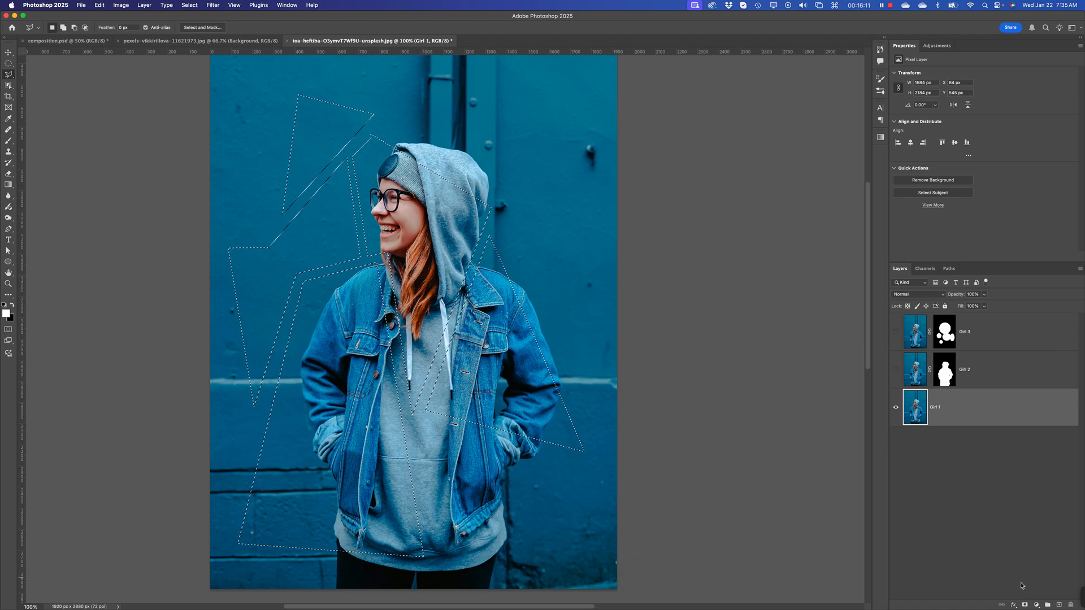
Step: Mask Girl 1 with the combined selection and duplicate the masked layer beneath it
{"action": "left_click", "coordinate": [1024, 604]}
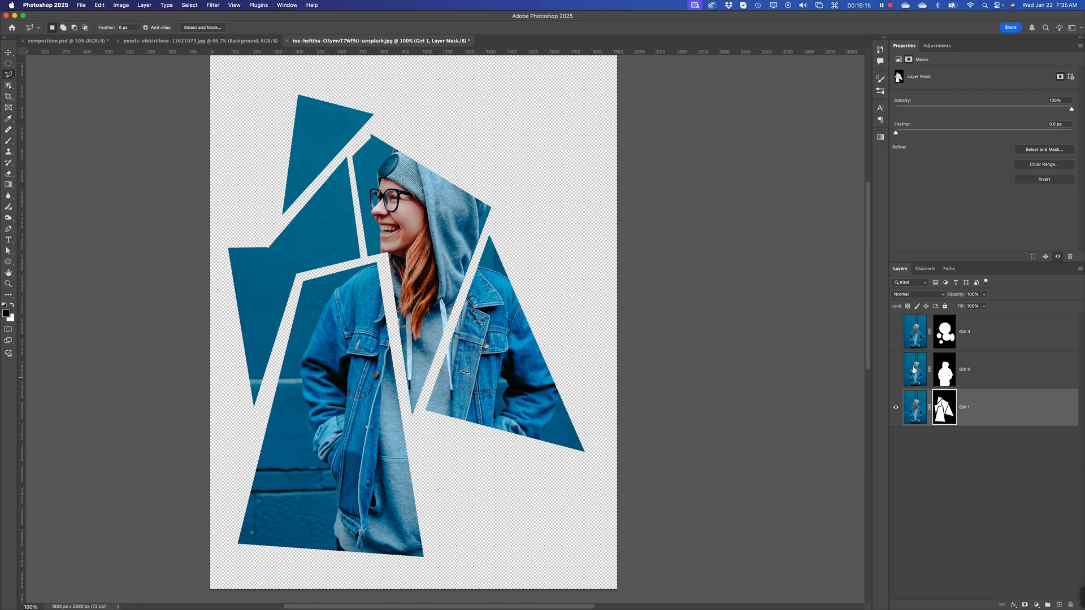
{"action": "key", "text": "alt"}
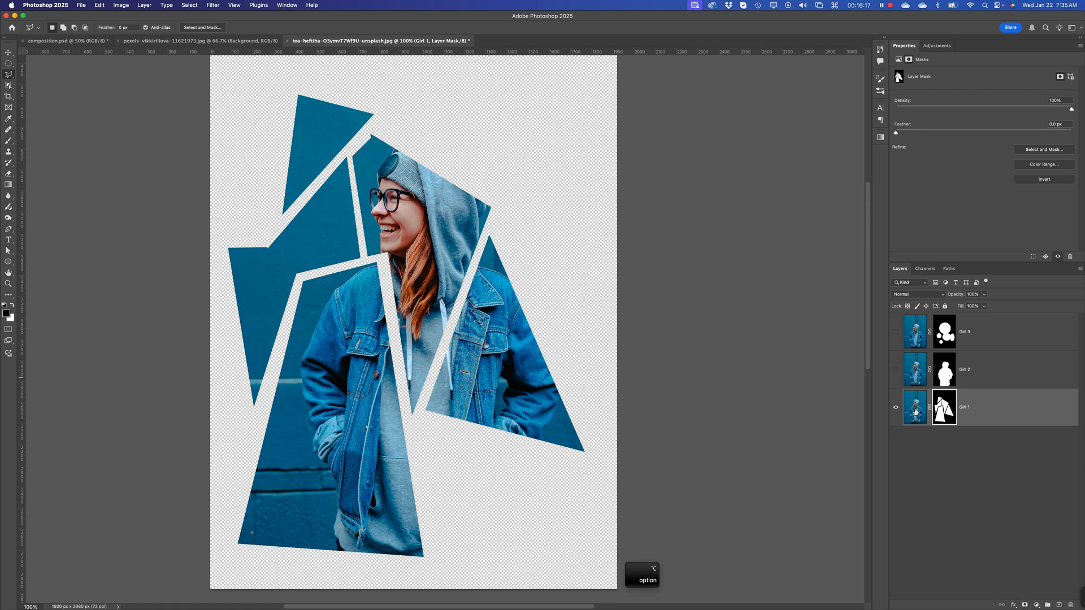
{"action": "left_click_drag", "start_coordinate": [915, 412], "coordinate": [924, 481]}
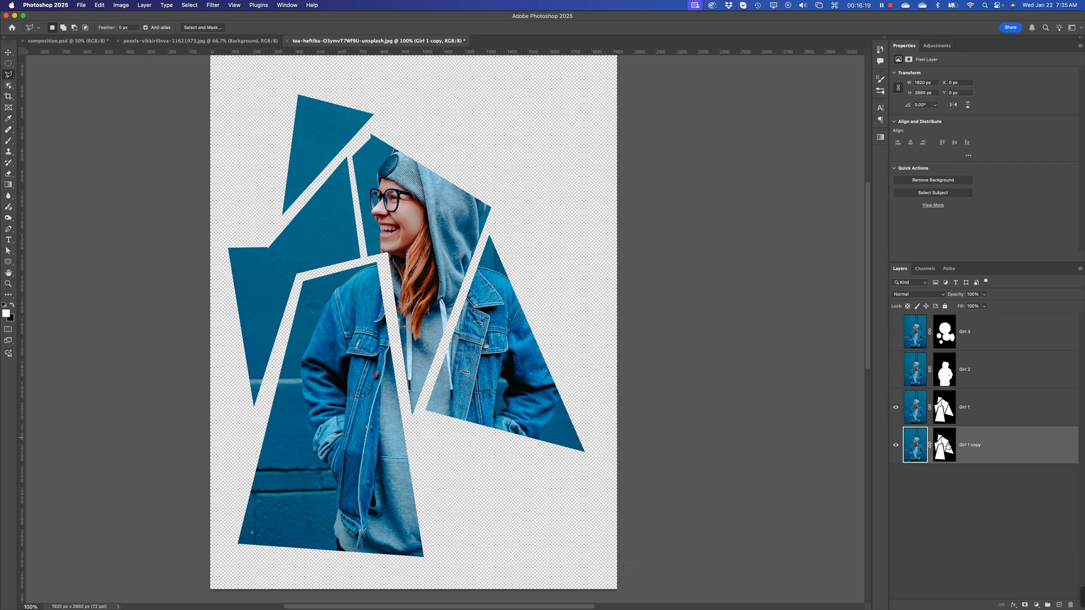
Step: Disable the layer mask on Girl 1 copy and lower the layer's opacity to 71%
{"action": "right_click", "coordinate": [947, 446]}
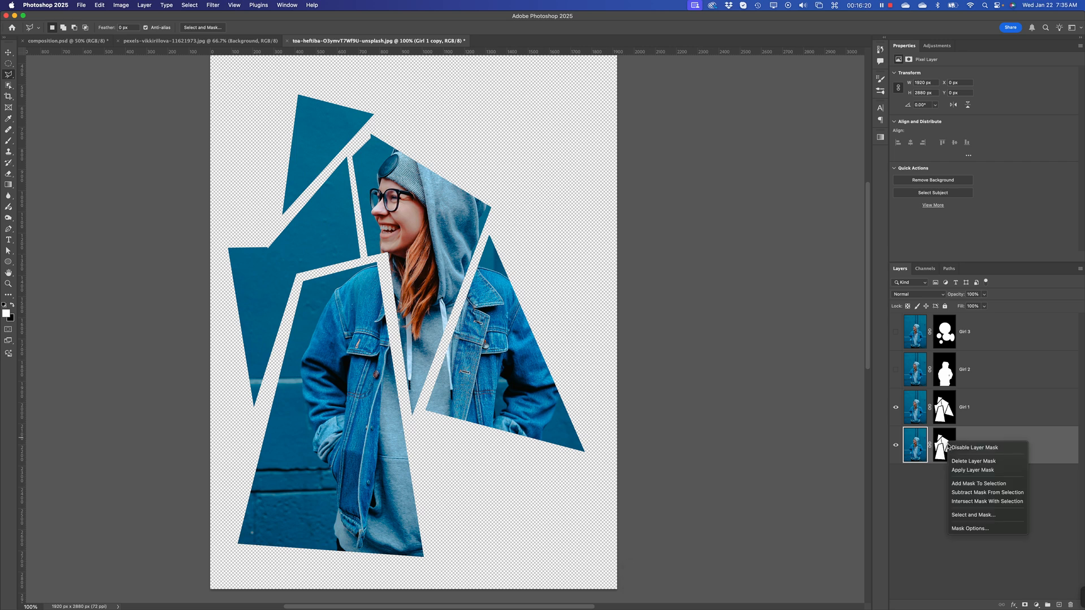
{"action": "left_click", "coordinate": [976, 447]}
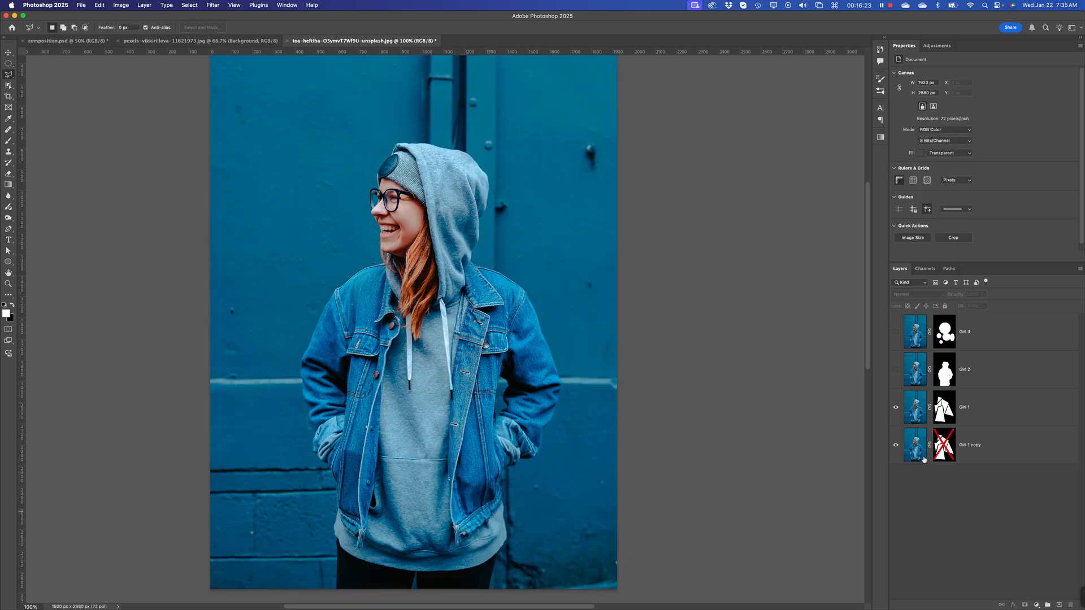
{"action": "left_click", "coordinate": [915, 447]}
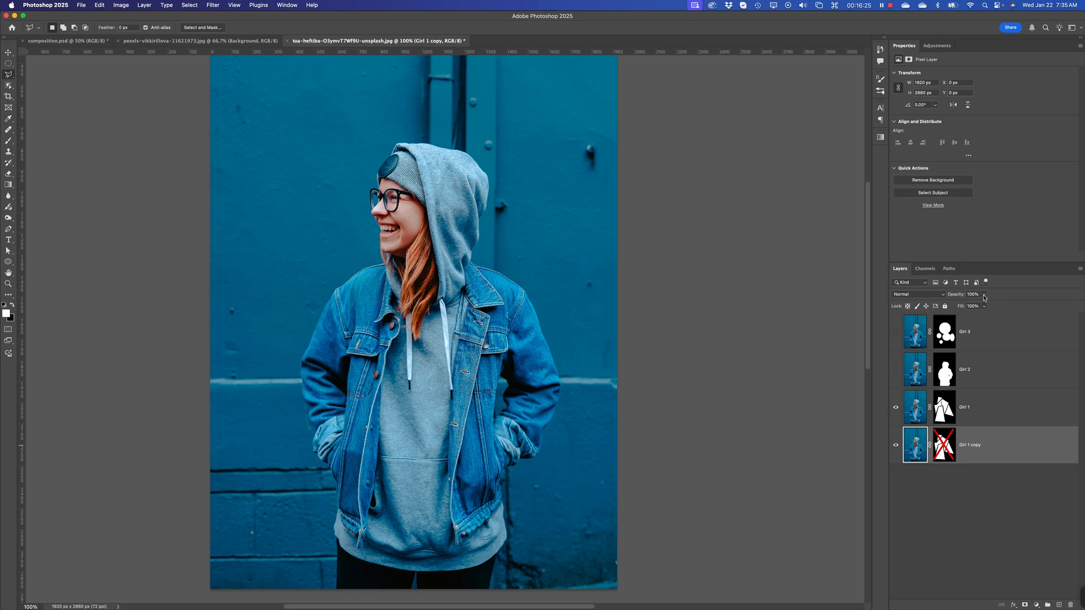
{"action": "left_click_drag", "start_coordinate": [983, 298], "coordinate": [977, 307]}
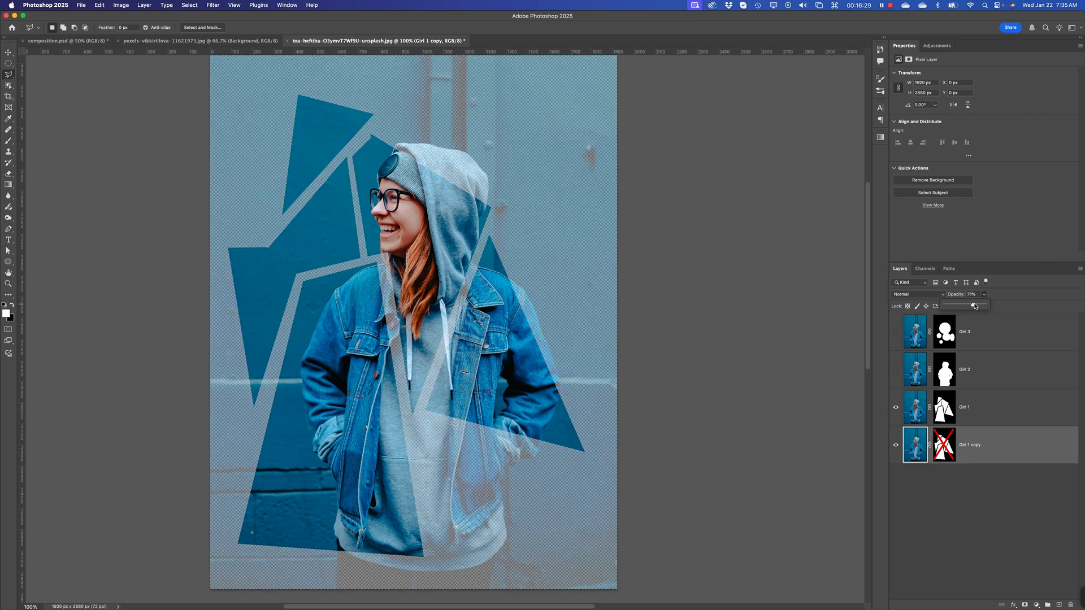
{"action": "left_click", "coordinate": [970, 511]}
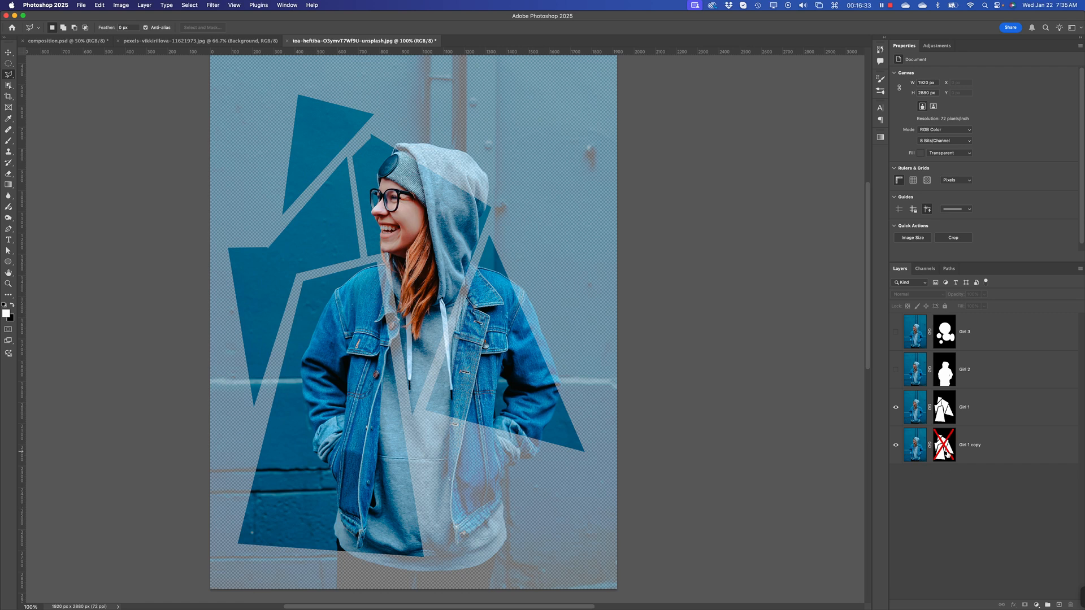
Step: Re-enable the layer mask on Girl 1 copy and disable it again
{"action": "left_click", "coordinate": [946, 453], "text": "shift"}
{"action": "right_click", "coordinate": [945, 441]}
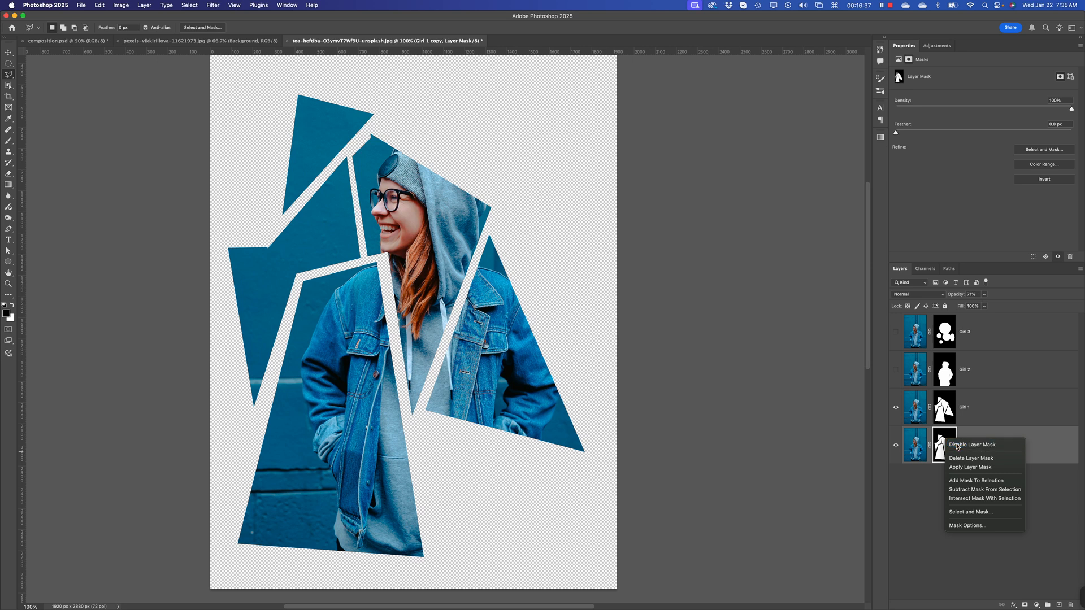
{"action": "left_click", "coordinate": [957, 445]}
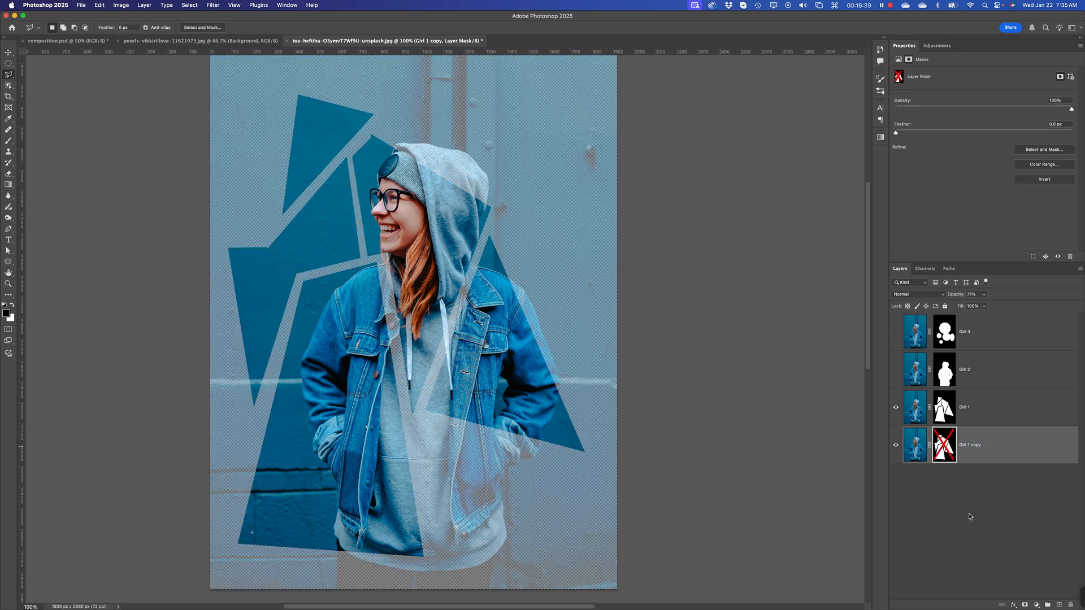
{"action": "left_click", "coordinate": [938, 497]}
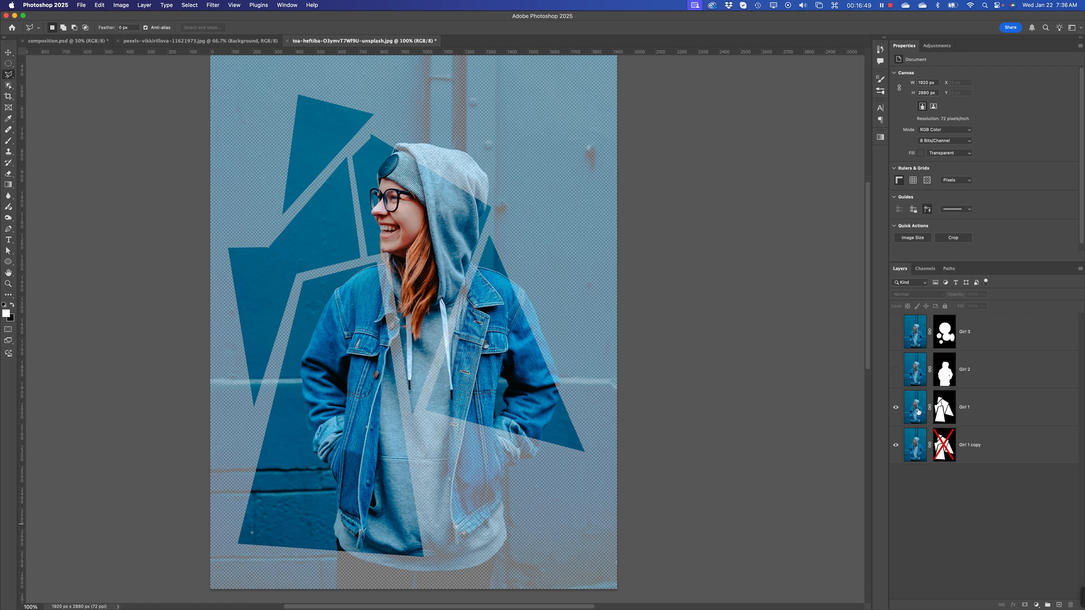
Step: Duplicate the Girl 3 layer to the top of the layer stack
{"action": "left_click", "coordinate": [920, 339]}
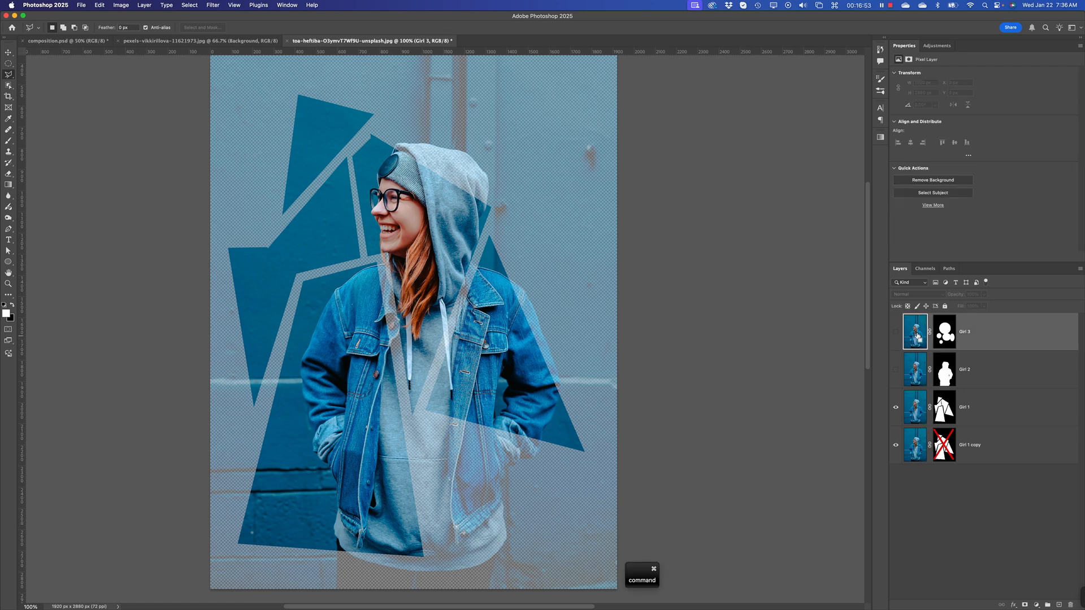
{"action": "key", "text": "super+d"}
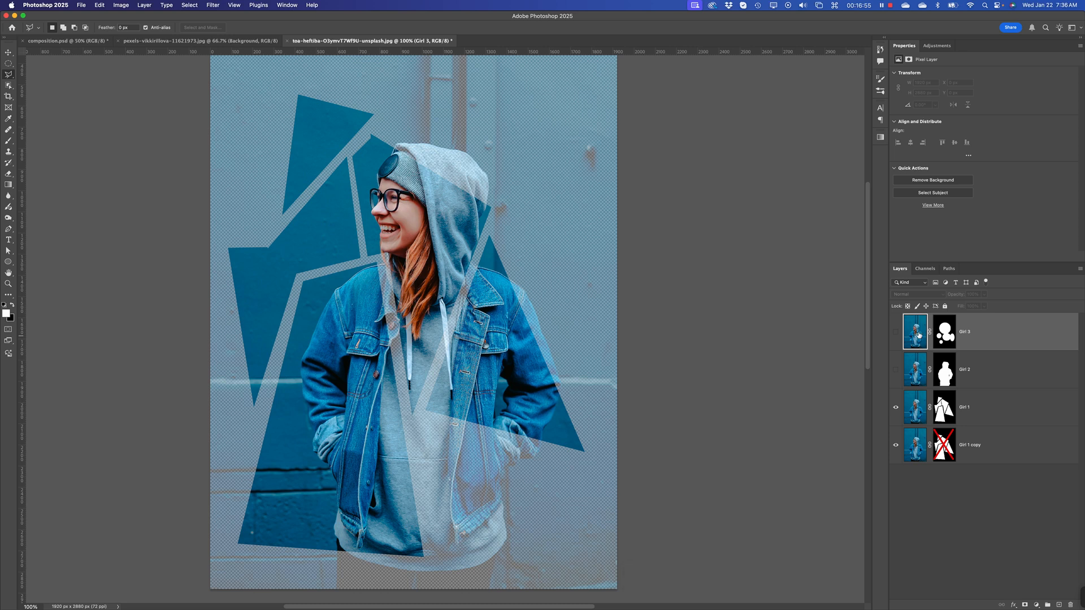
{"action": "left_click_drag", "start_coordinate": [917, 334], "coordinate": [918, 323]}
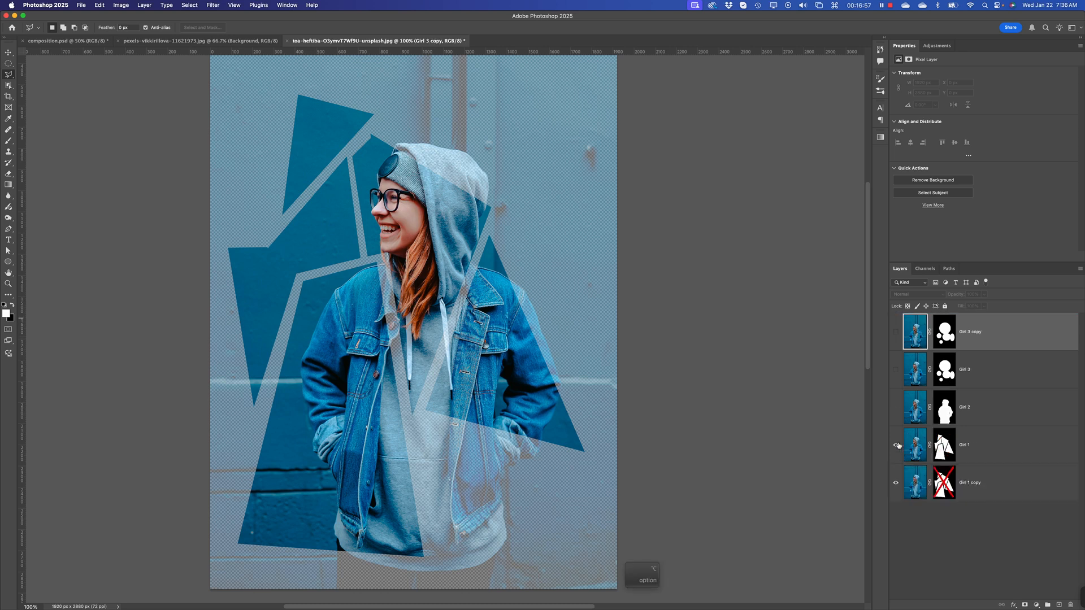
Step: Show only the Girl 3 copy layer and delete its layer mask
{"action": "left_click_drag", "start_coordinate": [897, 445], "coordinate": [894, 493]}
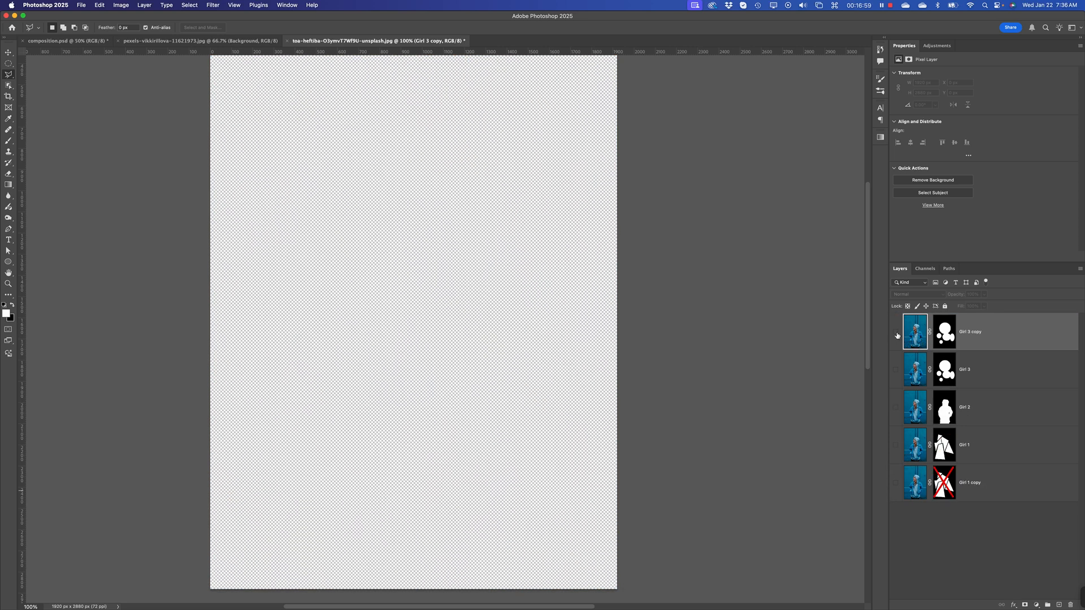
{"action": "left_click", "coordinate": [895, 333]}
{"action": "left_click", "coordinate": [947, 337]}
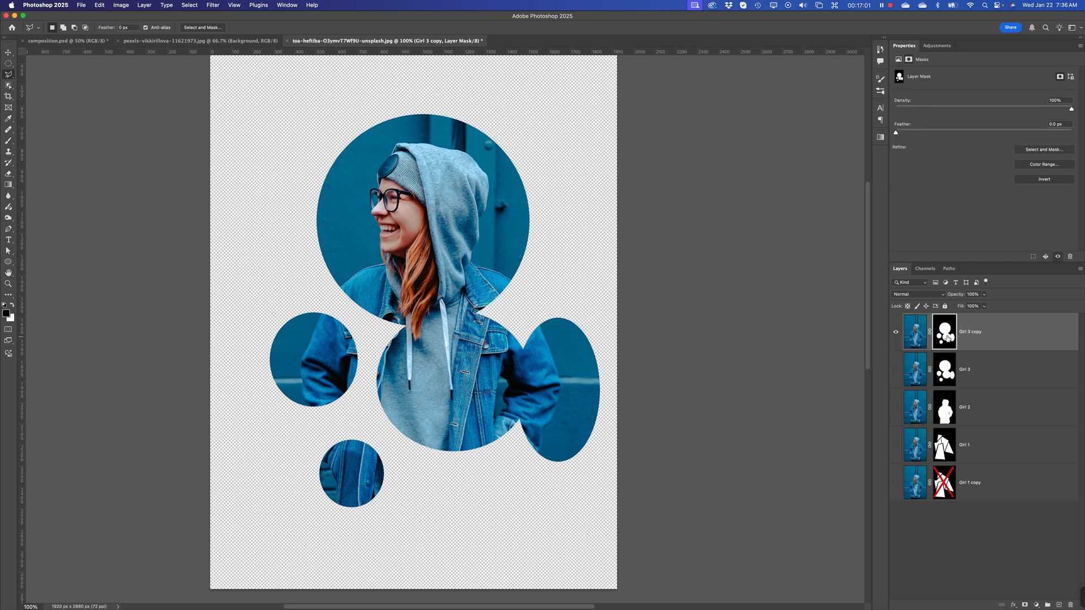
{"action": "right_click", "coordinate": [948, 335]}
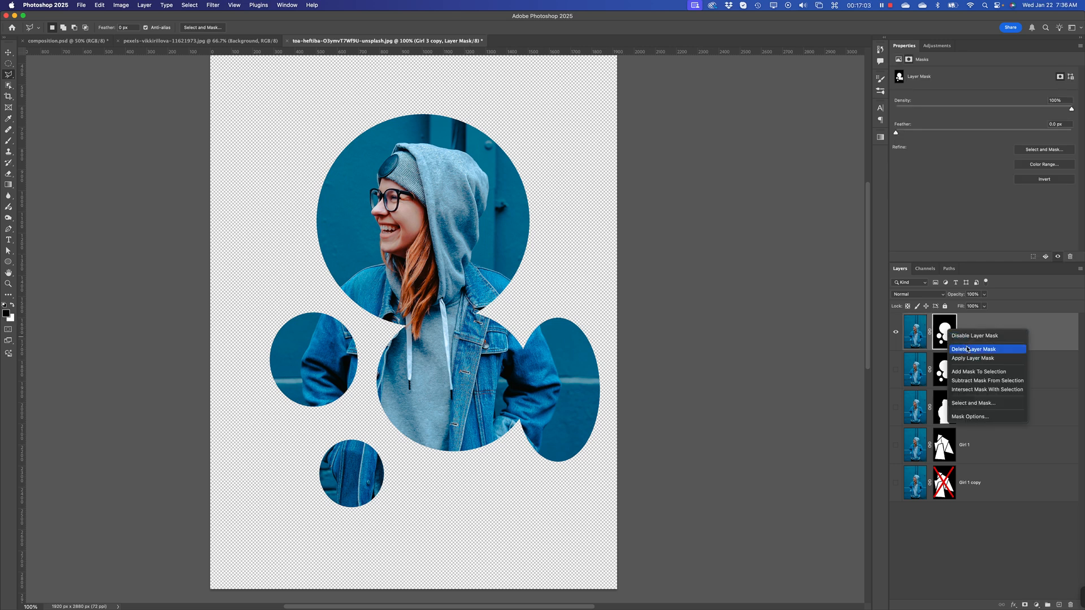
{"action": "left_click", "coordinate": [967, 349]}
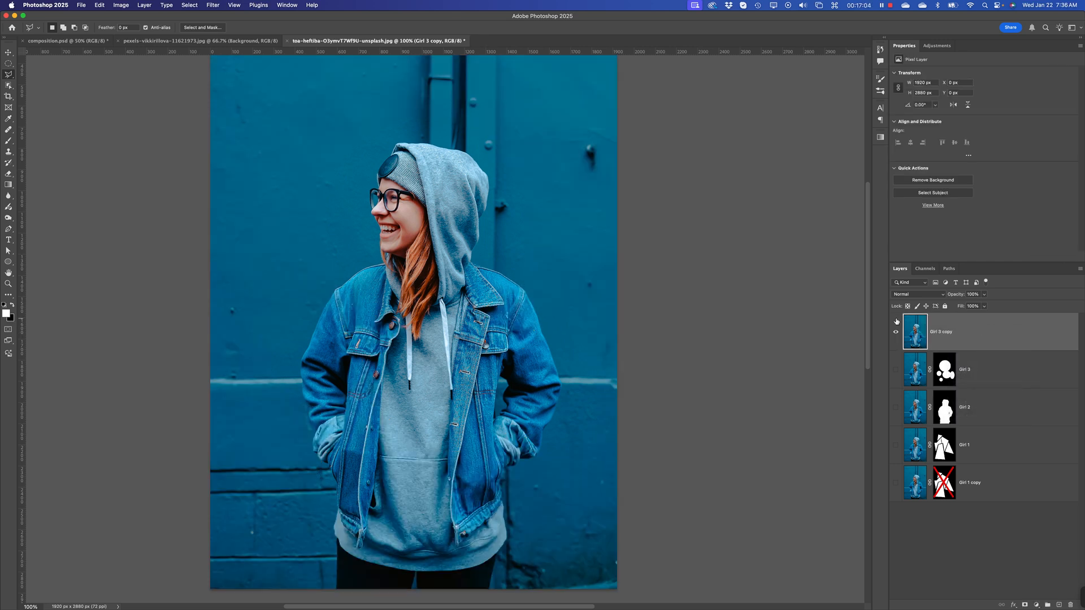
Step: Trace around the girl's head, hair and hood with the Magnetic Lasso to close a selection
{"action": "left_click", "coordinate": [9, 76]}
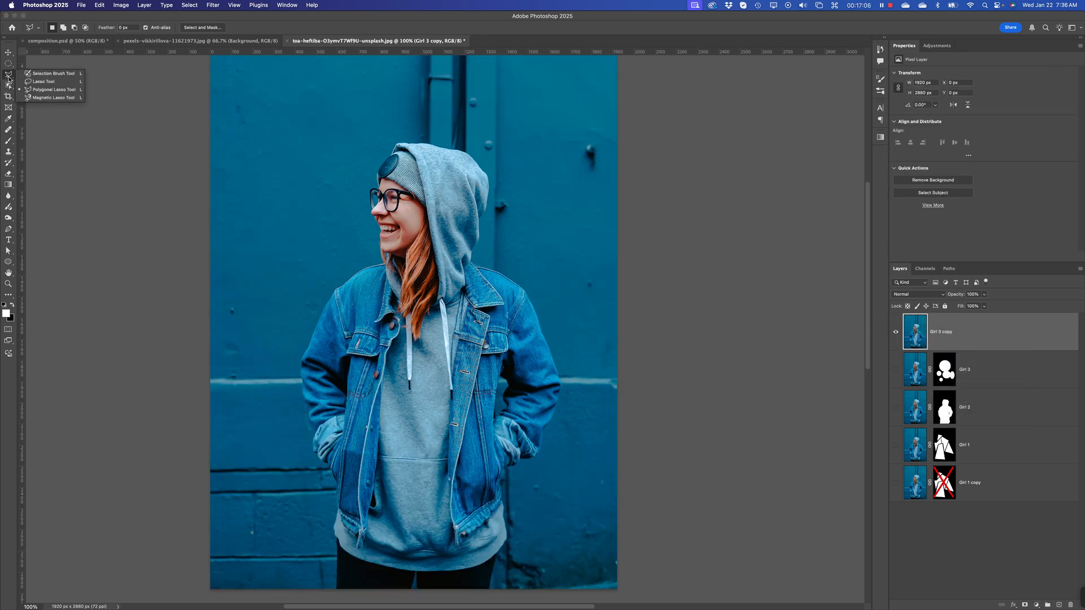
{"action": "left_click", "coordinate": [39, 98]}
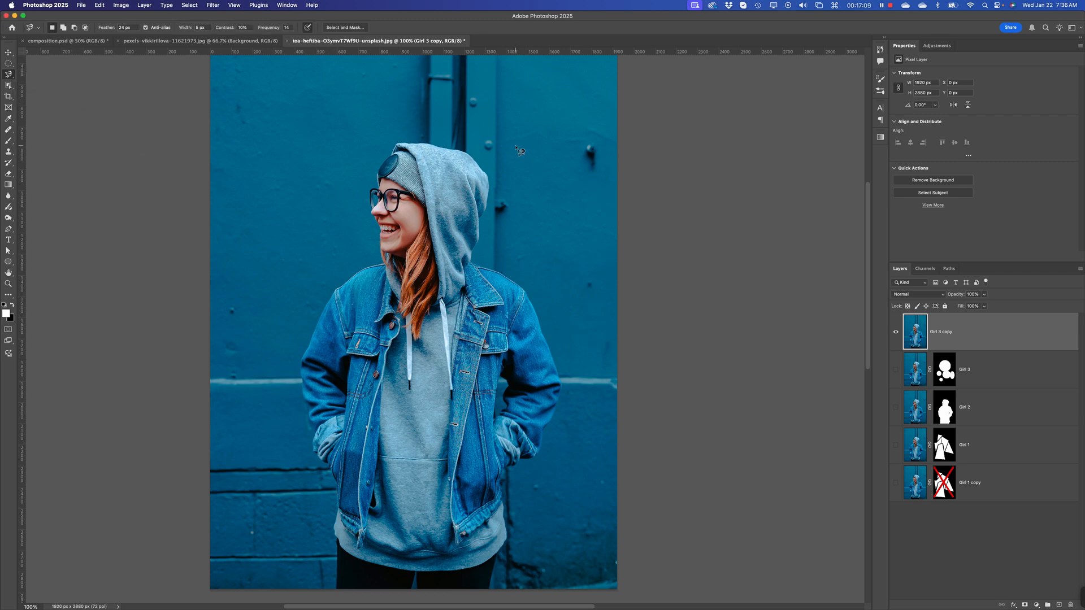
{"action": "key", "text": "super+equal"}
{"action": "key", "text": "space"}
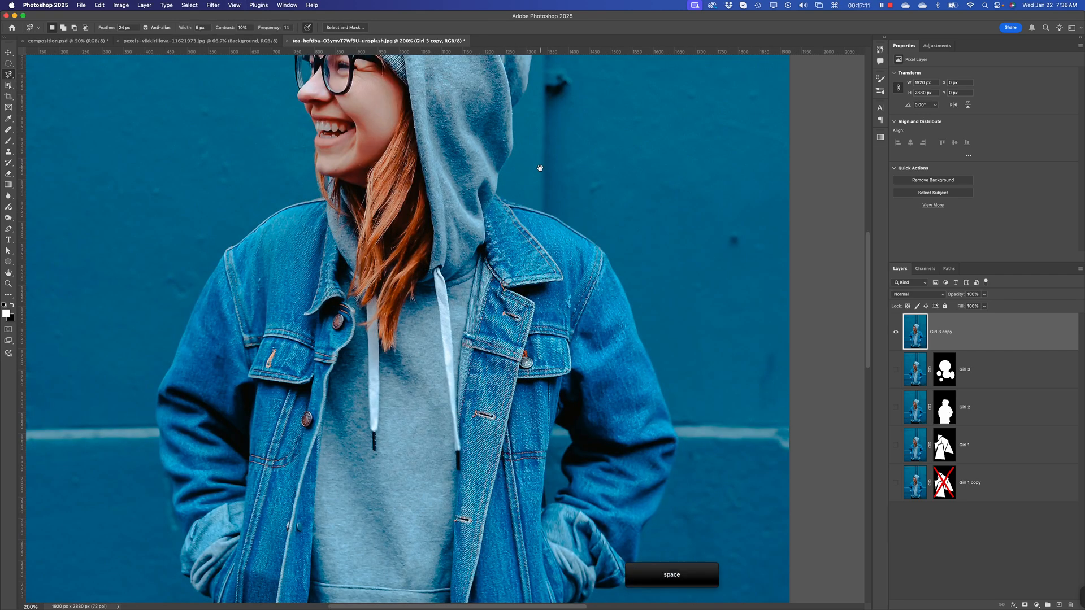
{"action": "left_click_drag", "start_coordinate": [540, 168], "coordinate": [601, 321]}
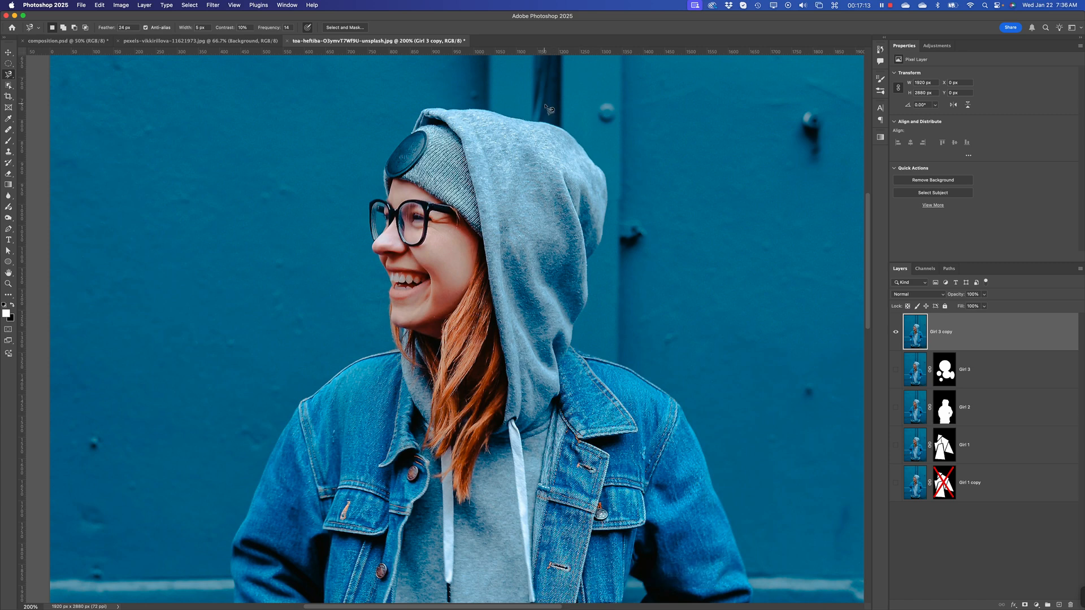
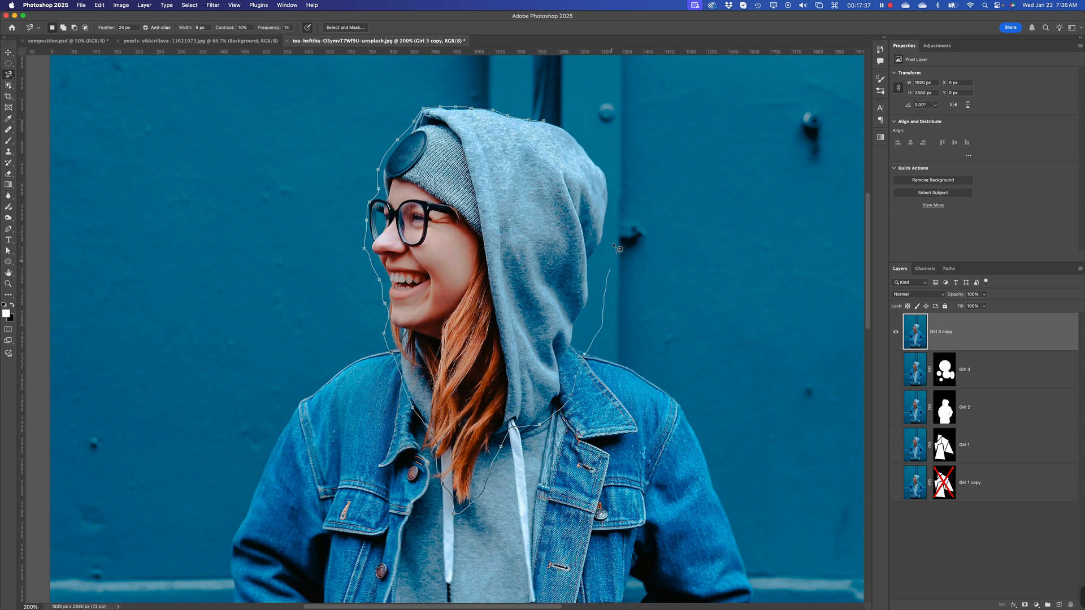
{"action": "left_click", "coordinate": [546, 125]}
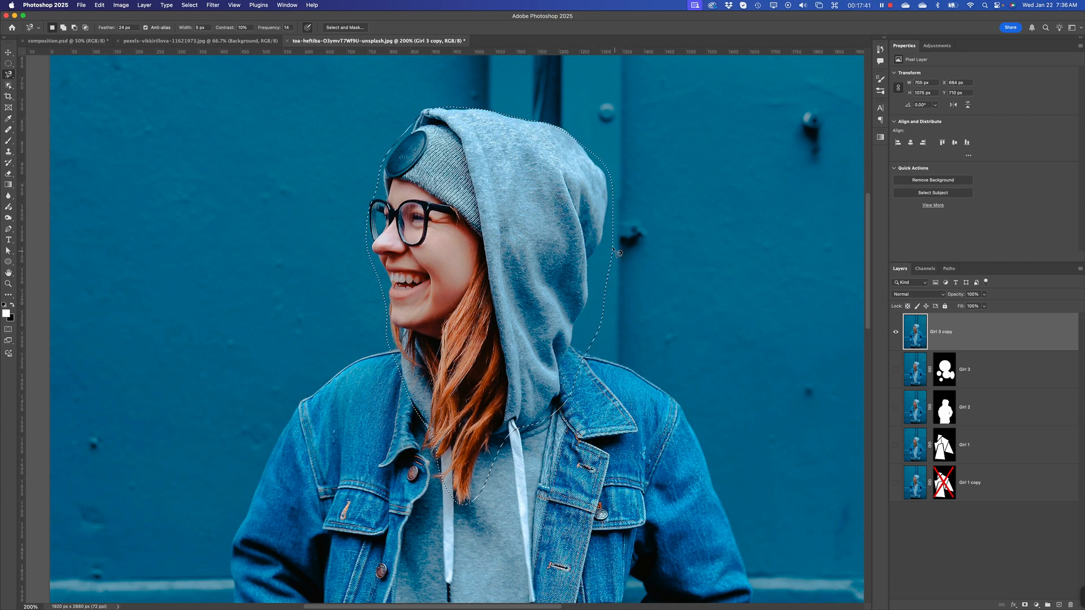
Step: Deselect the head outline and try another Magnetic Lasso trace along the hood and beanie, cancelling it partway
{"action": "left_click", "coordinate": [9, 75]}
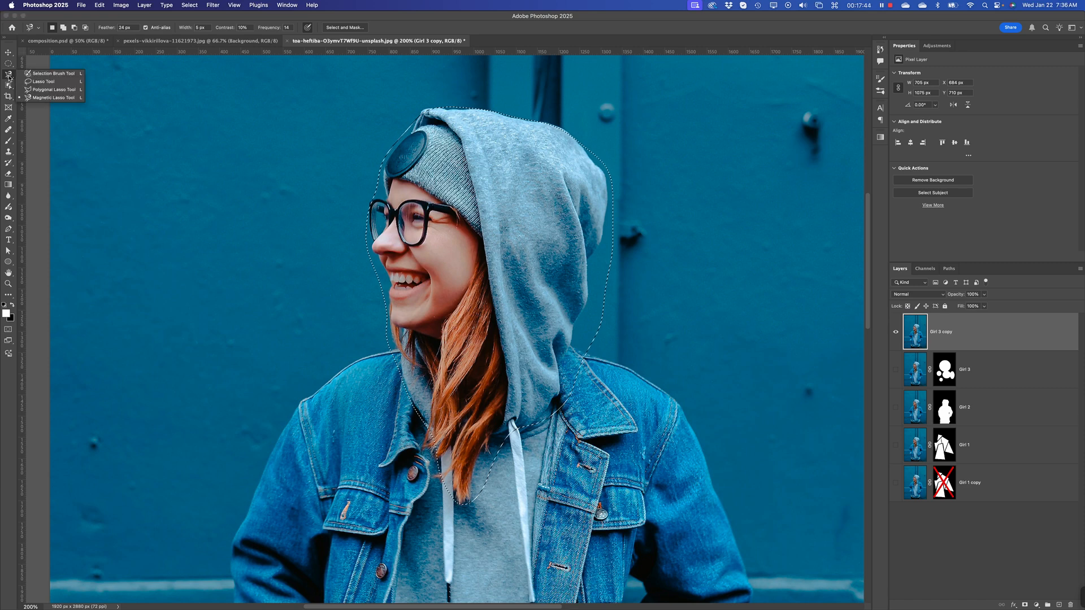
{"action": "left_click", "coordinate": [66, 101]}
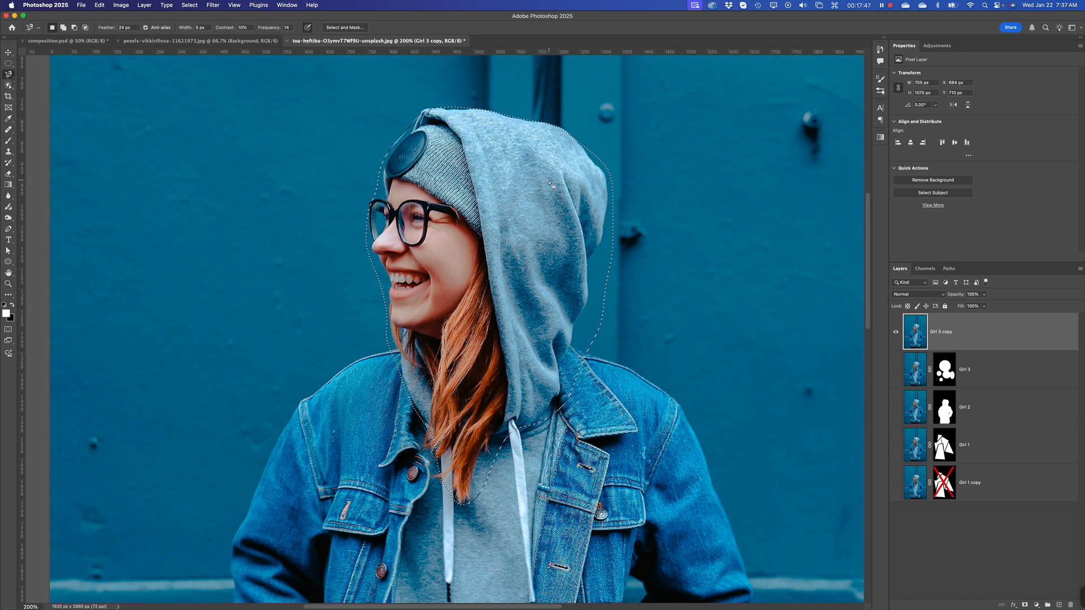
{"action": "key", "text": "cmd+d"}
{"action": "left_click", "coordinate": [548, 122]}
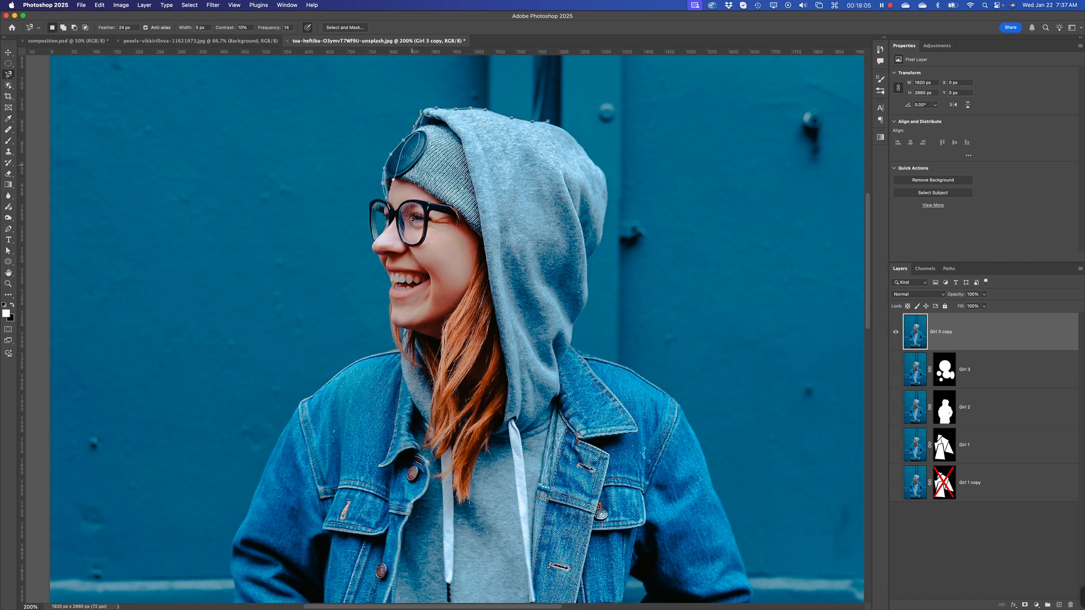
{"action": "key", "text": "Escape"}
Step: Paint a first selection area over the hood and the beanie's edge with the Selection Brush
{"action": "key", "text": "super+minus"}
{"action": "key", "text": "space"}
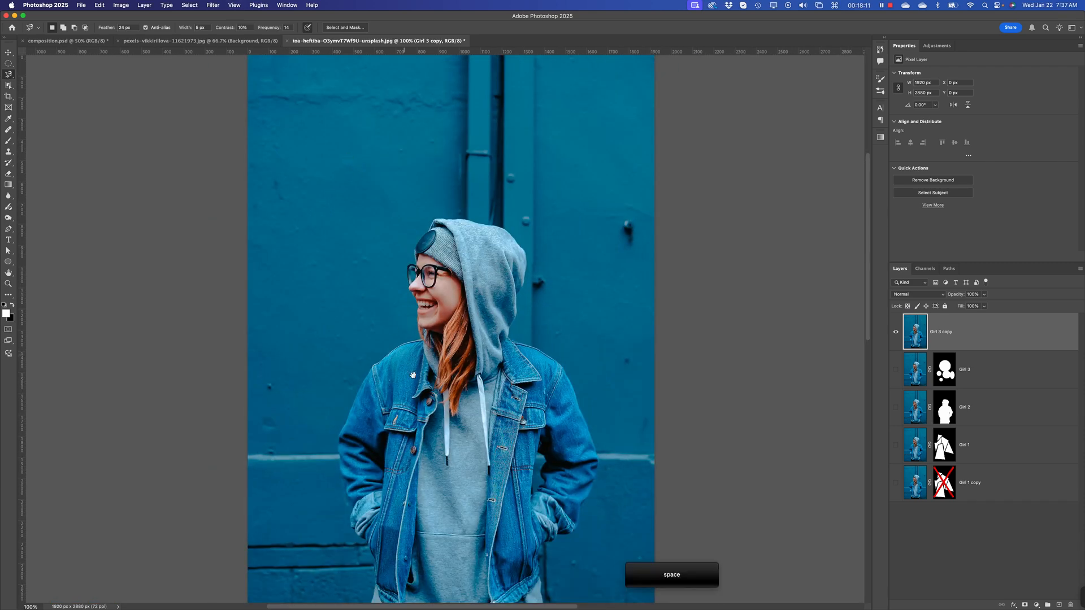
{"action": "left_click_drag", "start_coordinate": [402, 380], "coordinate": [387, 305]}
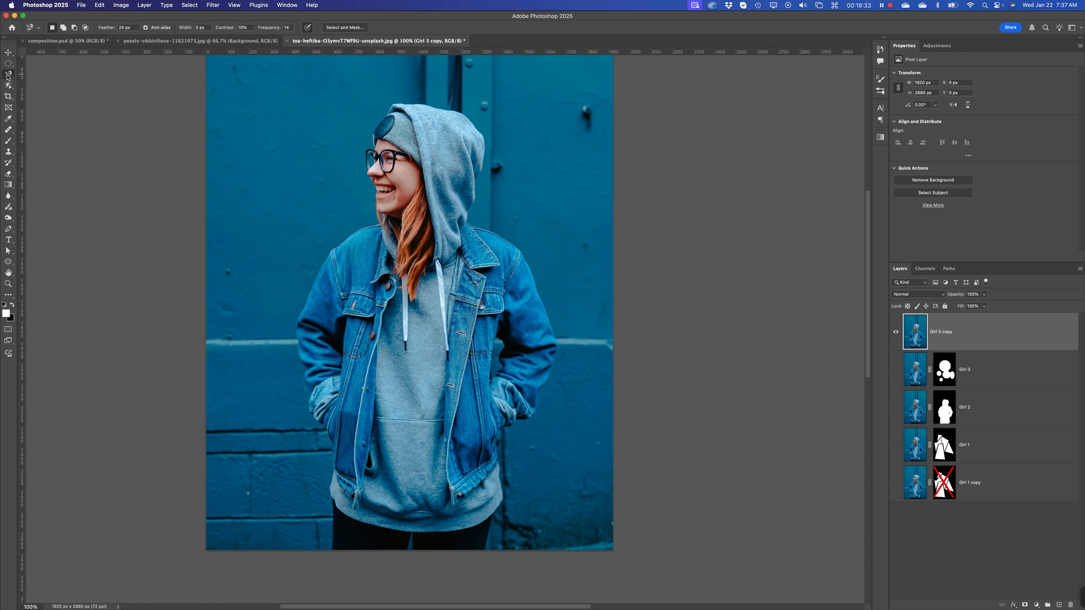
{"action": "left_click_drag", "start_coordinate": [9, 75], "coordinate": [38, 96]}
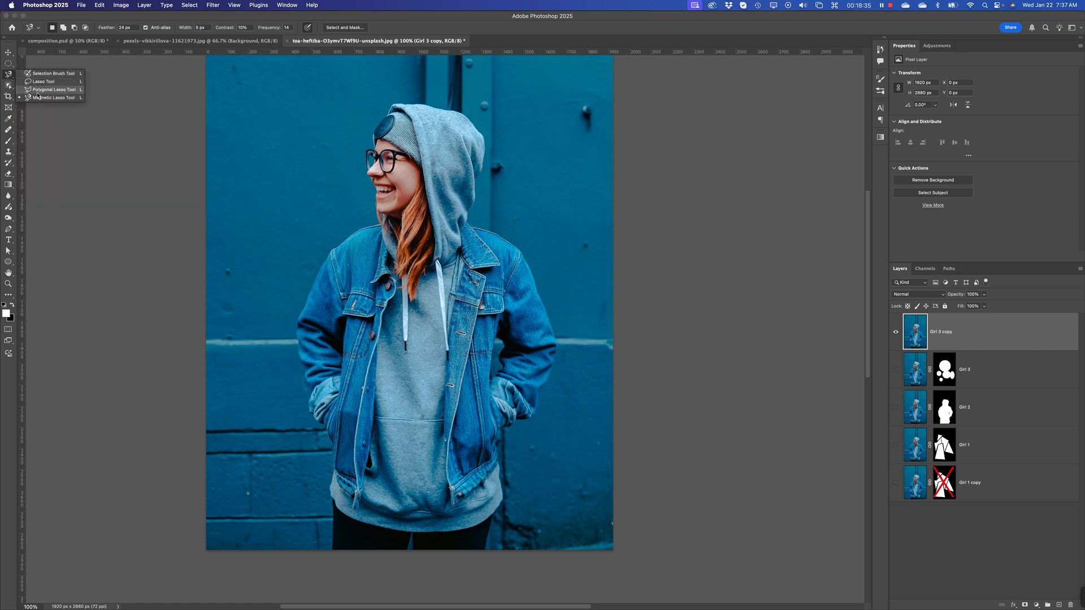
{"action": "left_click", "coordinate": [61, 74]}
{"action": "mouse_move", "coordinate": [442, 162]}
{"action": "left_mouse_down"}
{"action": "mouse_move", "coordinate": [452, 132]}
{"action": "mouse_move", "coordinate": [415, 152]}
{"action": "mouse_move", "coordinate": [421, 176]}
{"action": "left_mouse_up"}
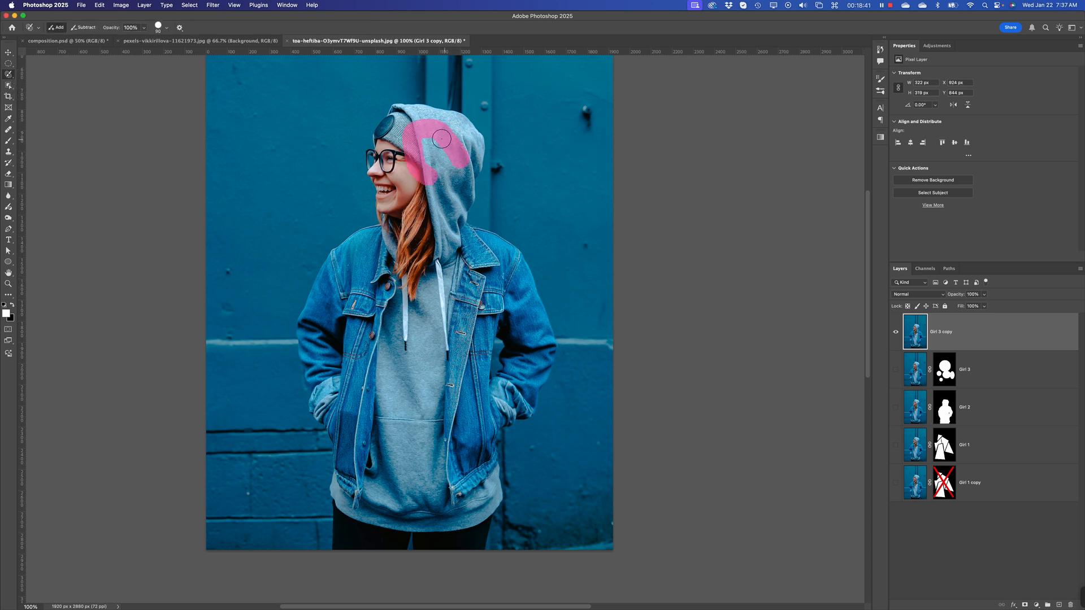
{"action": "mouse_move", "coordinate": [408, 114]}
{"action": "left_mouse_down"}
{"action": "mouse_move", "coordinate": [452, 124]}
{"action": "mouse_move", "coordinate": [502, 197]}
{"action": "mouse_move", "coordinate": [432, 292]}
{"action": "mouse_move", "coordinate": [382, 574]}
{"action": "mouse_move", "coordinate": [395, 598]}
{"action": "left_mouse_up"}
Step: Extend the brushed selection across the beanie, the hood's front edge and the unpainted patch in its middle
{"action": "key", "text": "super+plus"}
{"action": "key", "text": "super+plus"}
{"action": "key", "text": "super+plus"}
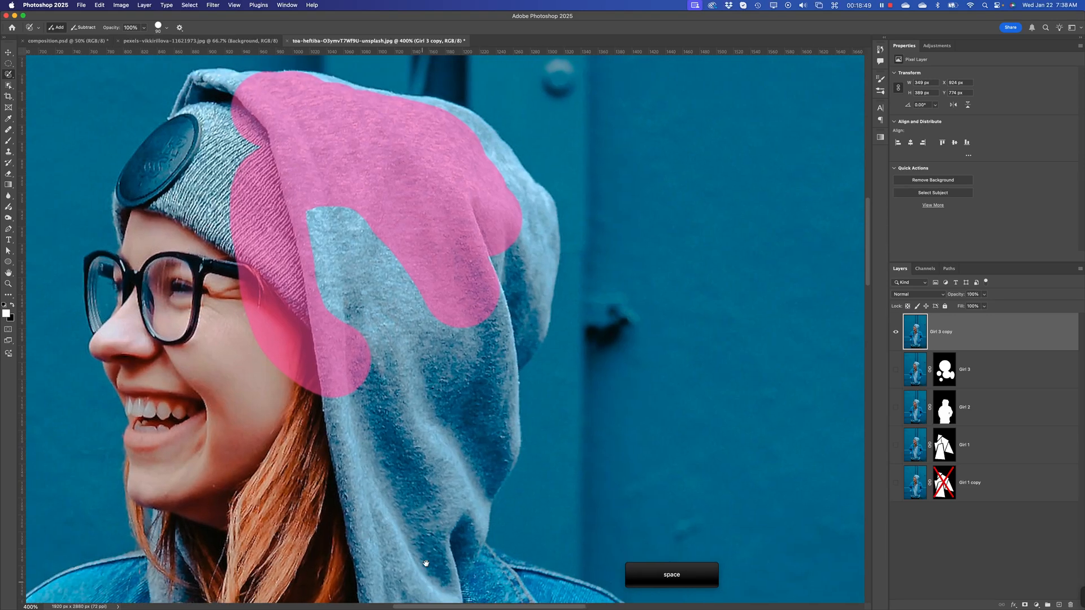
{"action": "mouse_move", "coordinate": [249, 112]}
{"action": "left_mouse_down"}
{"action": "mouse_move", "coordinate": [213, 106]}
{"action": "mouse_move", "coordinate": [213, 121]}
{"action": "mouse_move", "coordinate": [257, 166]}
{"action": "mouse_move", "coordinate": [289, 246]}
{"action": "mouse_move", "coordinate": [368, 222]}
{"action": "mouse_move", "coordinate": [346, 331]}
{"action": "mouse_move", "coordinate": [392, 360]}
{"action": "mouse_move", "coordinate": [343, 295]}
{"action": "left_mouse_up"}
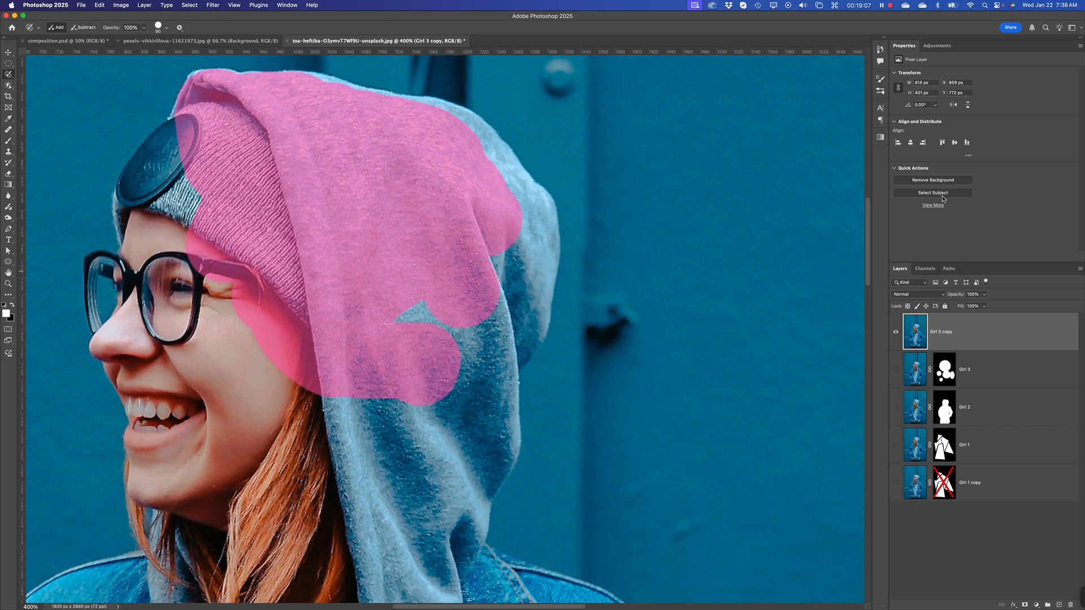
Step: Switch to the Object Selection tool to view the painted area as an outline and return to the Selection Brush
{"action": "right_click", "coordinate": [9, 86]}
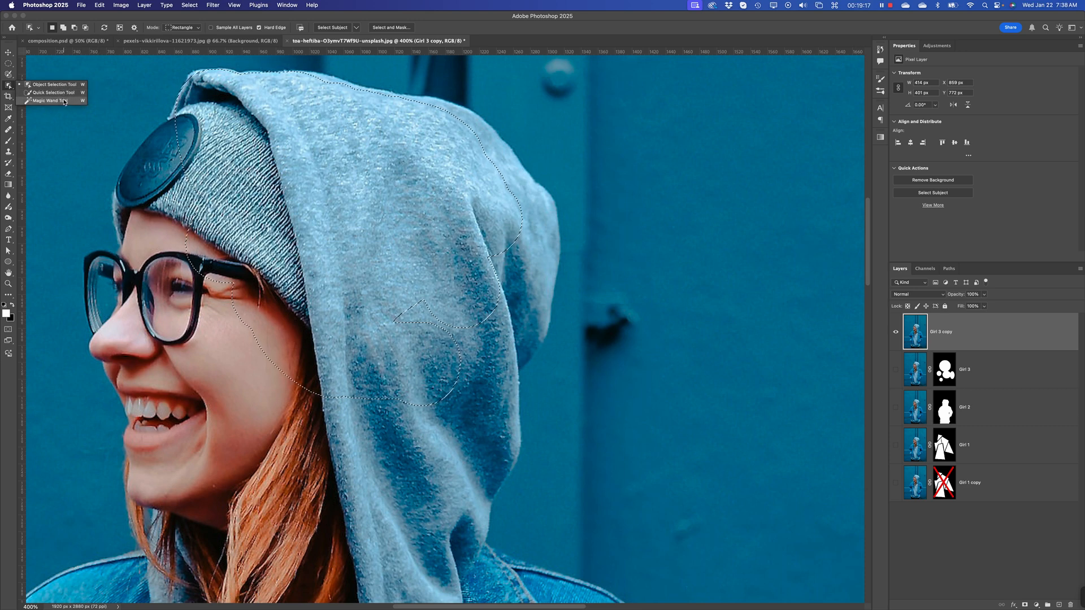
{"action": "left_click", "coordinate": [8, 87]}
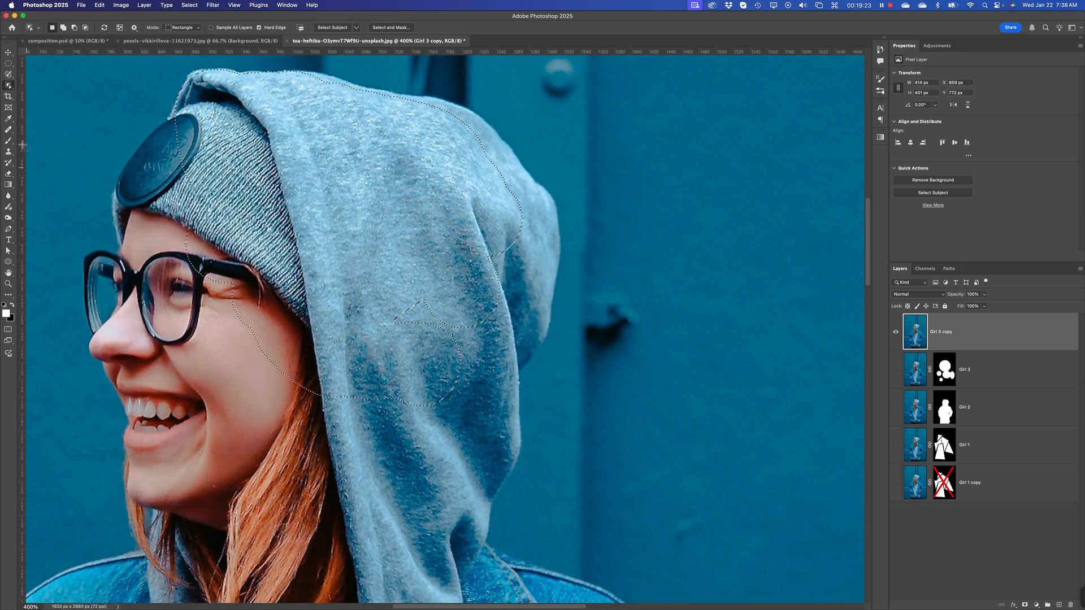
{"action": "left_click", "coordinate": [9, 75]}
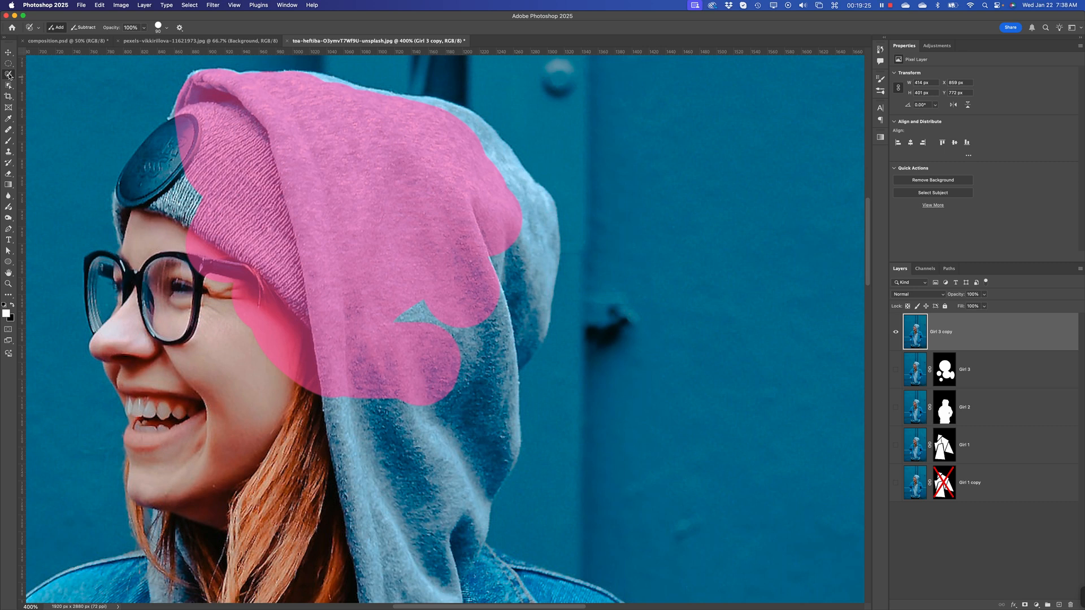
Step: Paint the face and the back of the hood into the selection and preview its outline with the Object Selection tool
{"action": "mouse_move", "coordinate": [481, 357]}
{"action": "left_mouse_down"}
{"action": "mouse_move", "coordinate": [434, 313]}
{"action": "mouse_move", "coordinate": [446, 348]}
{"action": "mouse_move", "coordinate": [407, 436]}
{"action": "mouse_move", "coordinate": [411, 389]}
{"action": "mouse_move", "coordinate": [288, 399]}
{"action": "mouse_move", "coordinate": [226, 275]}
{"action": "mouse_move", "coordinate": [207, 207]}
{"action": "mouse_move", "coordinate": [188, 186]}
{"action": "left_mouse_up"}
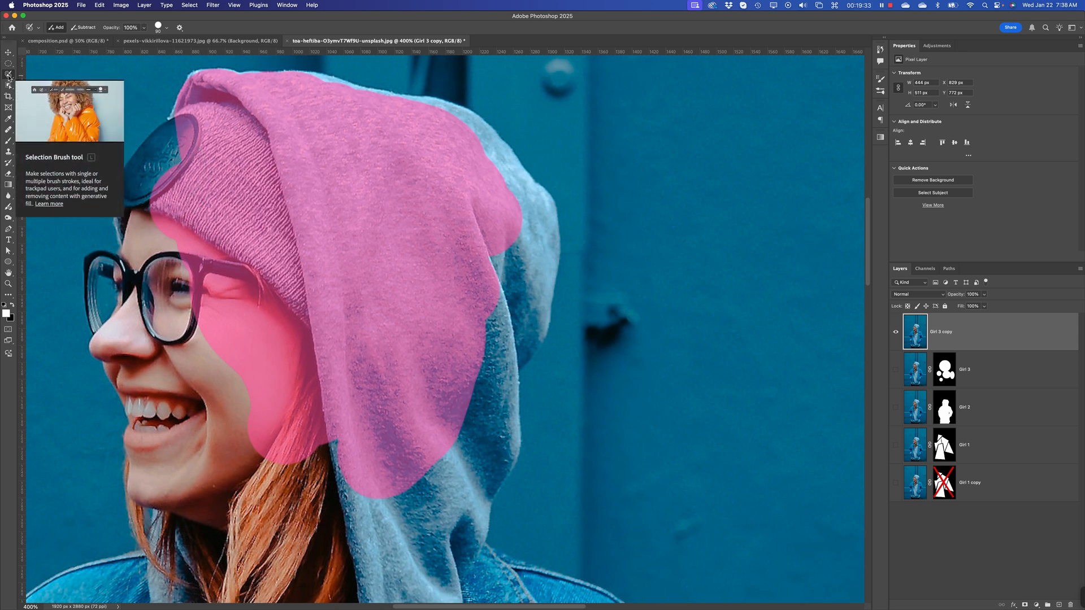
{"action": "mouse_move", "coordinate": [192, 307]}
{"action": "left_mouse_down"}
{"action": "mouse_move", "coordinate": [164, 232]}
{"action": "mouse_move", "coordinate": [145, 401]}
{"action": "mouse_move", "coordinate": [178, 509]}
{"action": "mouse_move", "coordinate": [177, 380]}
{"action": "mouse_move", "coordinate": [219, 302]}
{"action": "mouse_move", "coordinate": [291, 361]}
{"action": "mouse_move", "coordinate": [404, 426]}
{"action": "mouse_move", "coordinate": [424, 459]}
{"action": "mouse_move", "coordinate": [463, 465]}
{"action": "left_mouse_up"}
{"action": "mouse_move", "coordinate": [497, 237]}
{"action": "left_mouse_down"}
{"action": "mouse_move", "coordinate": [526, 204]}
{"action": "mouse_move", "coordinate": [515, 308]}
{"action": "mouse_move", "coordinate": [481, 358]}
{"action": "mouse_move", "coordinate": [495, 418]}
{"action": "mouse_move", "coordinate": [474, 463]}
{"action": "mouse_move", "coordinate": [486, 395]}
{"action": "mouse_move", "coordinate": [477, 375]}
{"action": "mouse_move", "coordinate": [453, 411]}
{"action": "left_mouse_up"}
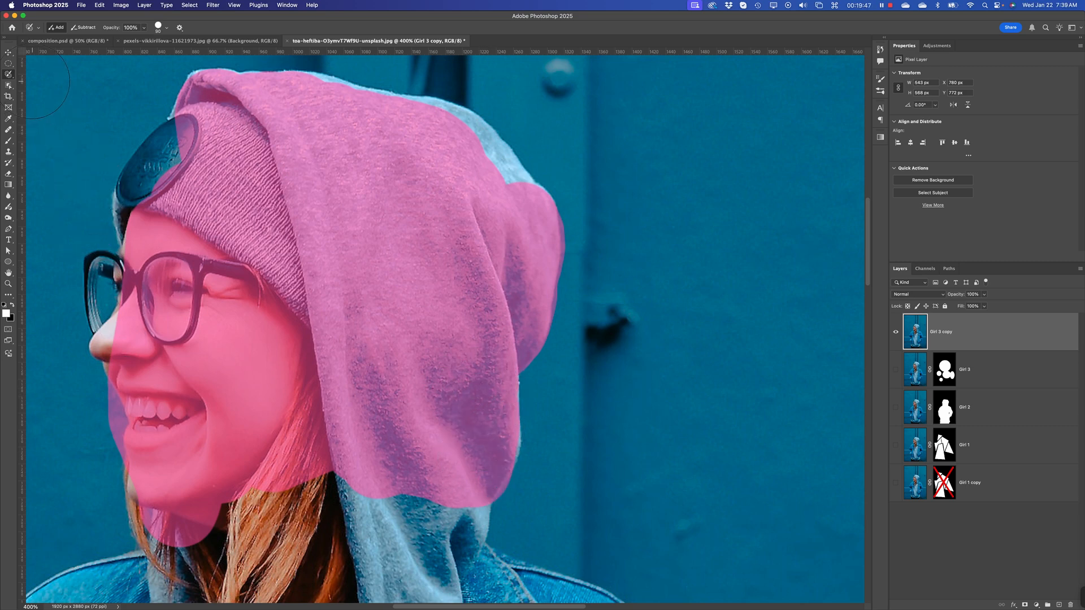
{"action": "left_click", "coordinate": [9, 86]}
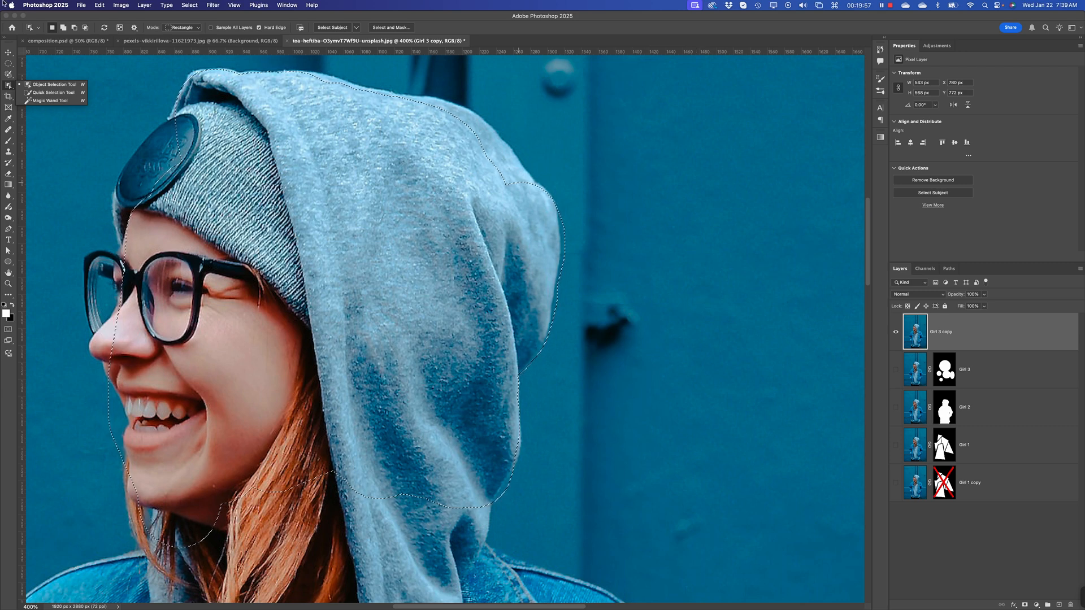
{"action": "left_click", "coordinate": [9, 74]}
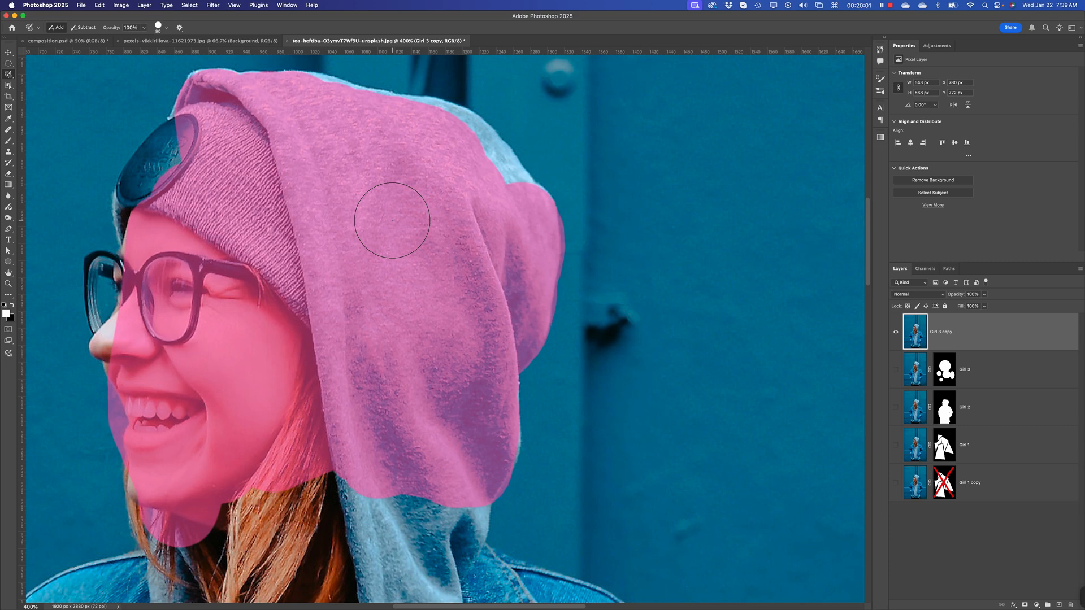
Step: Reduce the Selection Brush size to 40 px and paint the missing upper edge of the hood into the selection
{"action": "key", "text": "bracketleft"}
{"action": "key", "text": "bracketleft"}
{"action": "key", "text": "bracketleft"}
{"action": "key", "text": "bracketleft"}
{"action": "key", "text": "bracketleft"}
{"action": "key", "text": "bracketleft"}
{"action": "key", "text": "super+plus"}
{"action": "key", "text": "super+plus"}
{"action": "key", "text": "super+plus"}
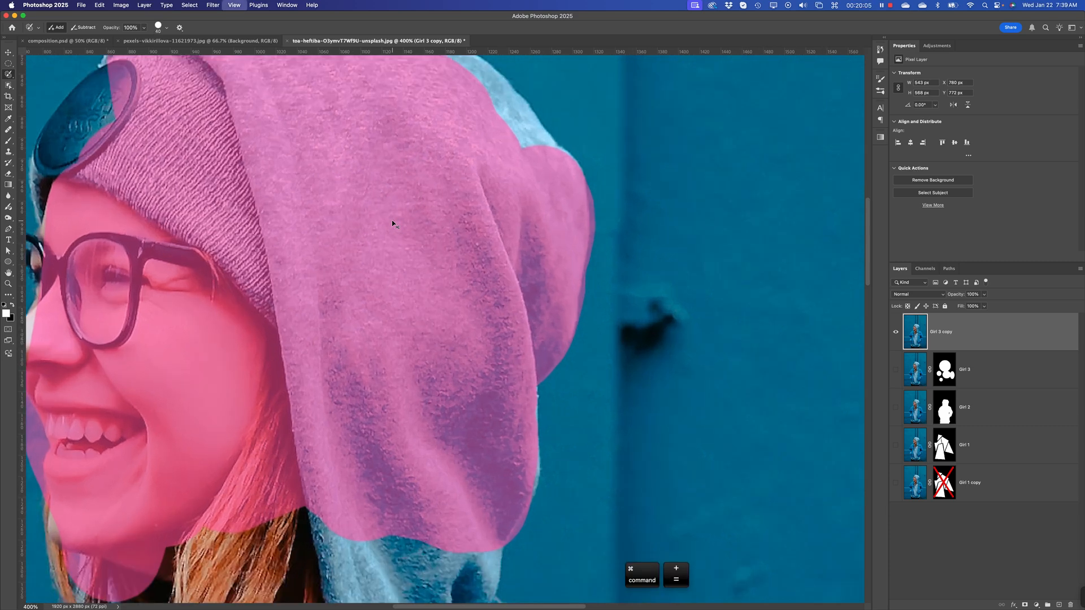
{"action": "key", "text": "space"}
{"action": "mouse_move", "coordinate": [369, 155]}
{"action": "left_mouse_down"}
{"action": "mouse_move", "coordinate": [444, 317]}
{"action": "mouse_move", "coordinate": [468, 438]}
{"action": "left_mouse_up"}
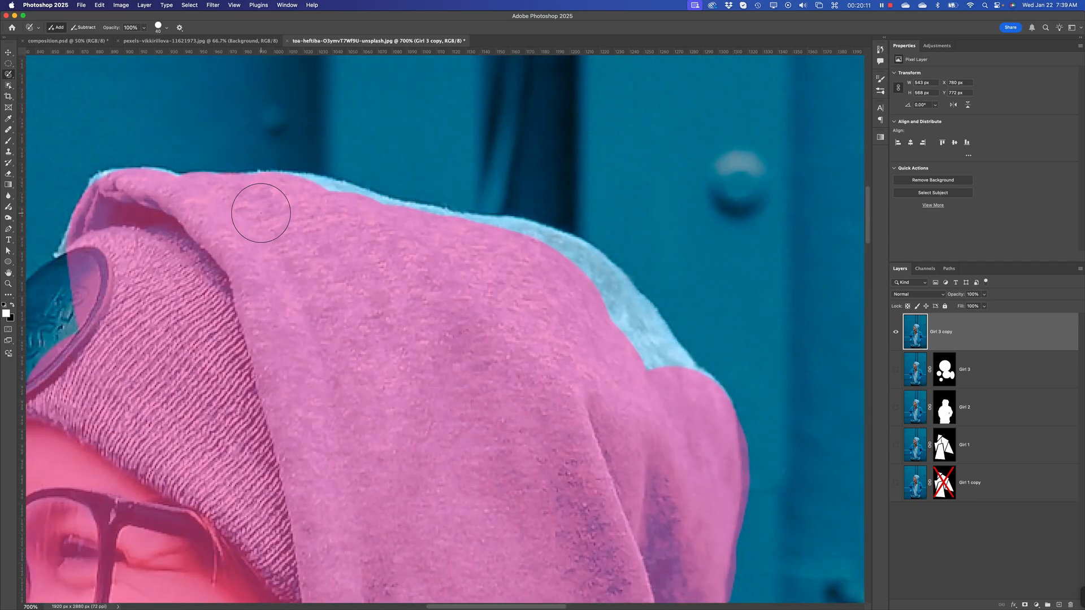
{"action": "mouse_move", "coordinate": [292, 204]}
{"action": "left_mouse_down"}
{"action": "mouse_move", "coordinate": [436, 241]}
{"action": "mouse_move", "coordinate": [396, 236]}
{"action": "mouse_move", "coordinate": [445, 257]}
{"action": "mouse_move", "coordinate": [518, 247]}
{"action": "mouse_move", "coordinate": [450, 242]}
{"action": "mouse_move", "coordinate": [566, 261]}
{"action": "mouse_move", "coordinate": [630, 332]}
{"action": "mouse_move", "coordinate": [578, 386]}
{"action": "mouse_move", "coordinate": [524, 351]}
{"action": "mouse_move", "coordinate": [433, 322]}
{"action": "mouse_move", "coordinate": [471, 264]}
{"action": "mouse_move", "coordinate": [444, 227]}
{"action": "mouse_move", "coordinate": [484, 299]}
{"action": "left_mouse_up"}
Step: Subtract the spill at the hood's upper back edge and paint in the missing strip just below it
{"action": "key", "text": "space"}
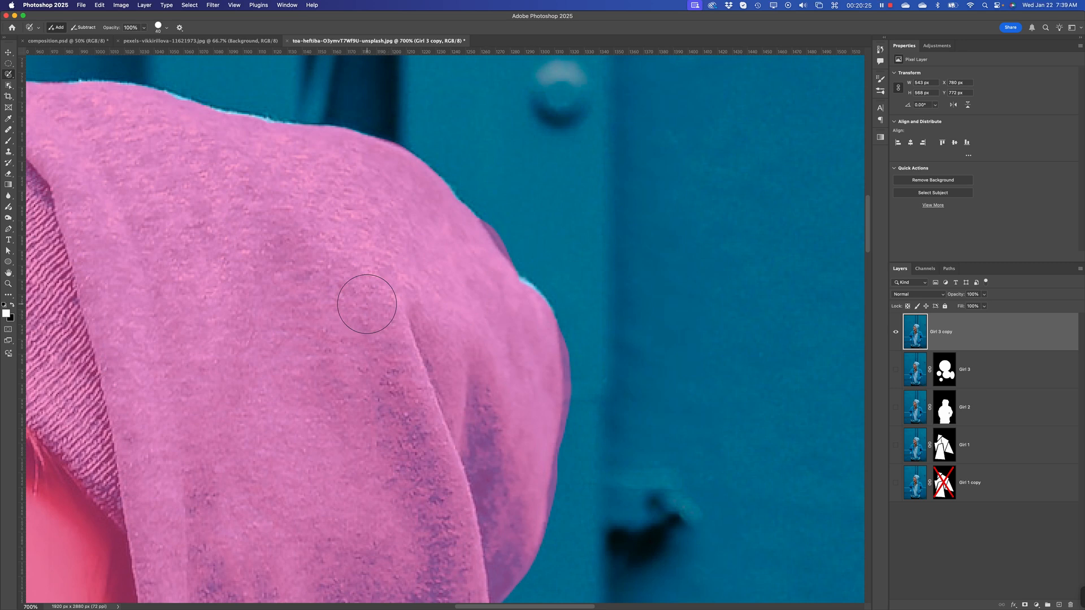
{"action": "key", "text": "alt"}
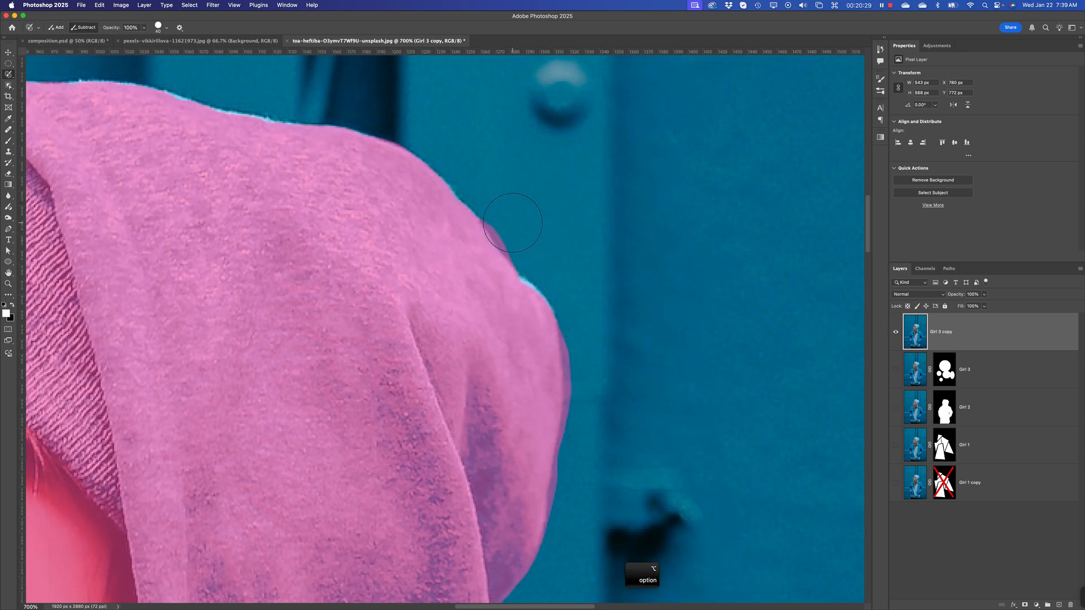
{"action": "key", "text": "x"}
{"action": "key", "text": "x"}
{"action": "left_click", "coordinate": [545, 293]}
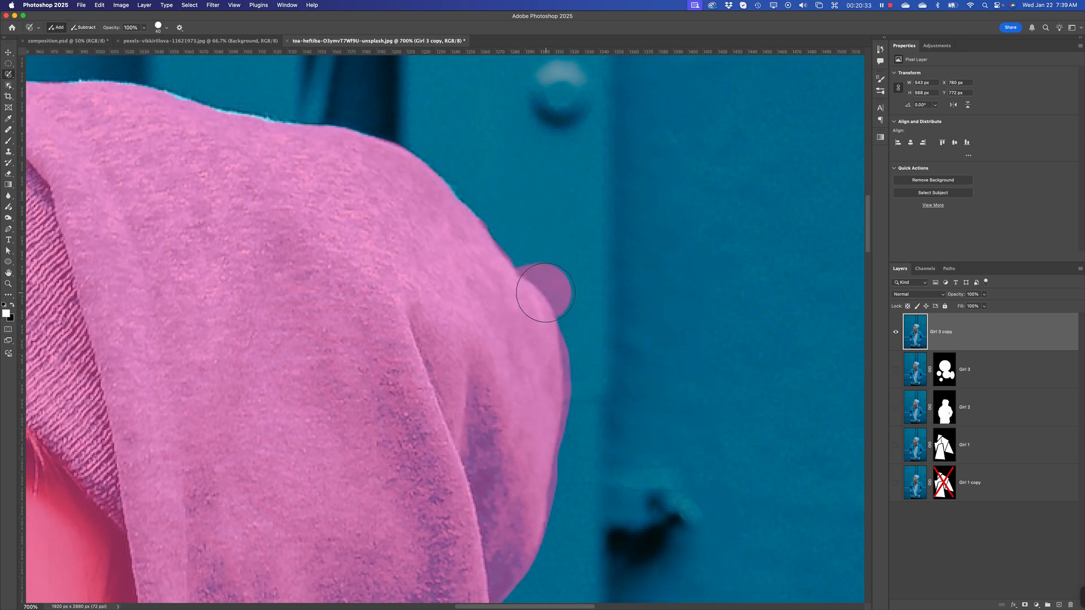
{"action": "left_click_drag", "start_coordinate": [545, 293], "coordinate": [558, 312]}
Step: Subtract the selection spilling onto the wall so it follows the hood's upper back curve
{"action": "key", "text": "alt"}
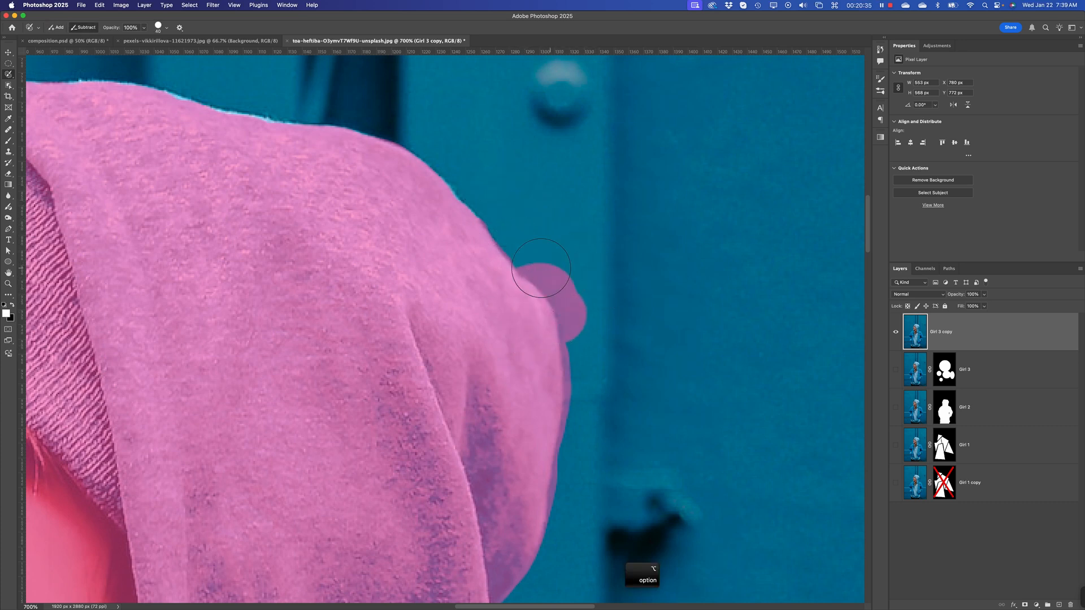
{"action": "mouse_move", "coordinate": [544, 249]}
{"action": "left_mouse_down"}
{"action": "mouse_move", "coordinate": [577, 272]}
{"action": "mouse_move", "coordinate": [595, 327]}
{"action": "left_mouse_up"}
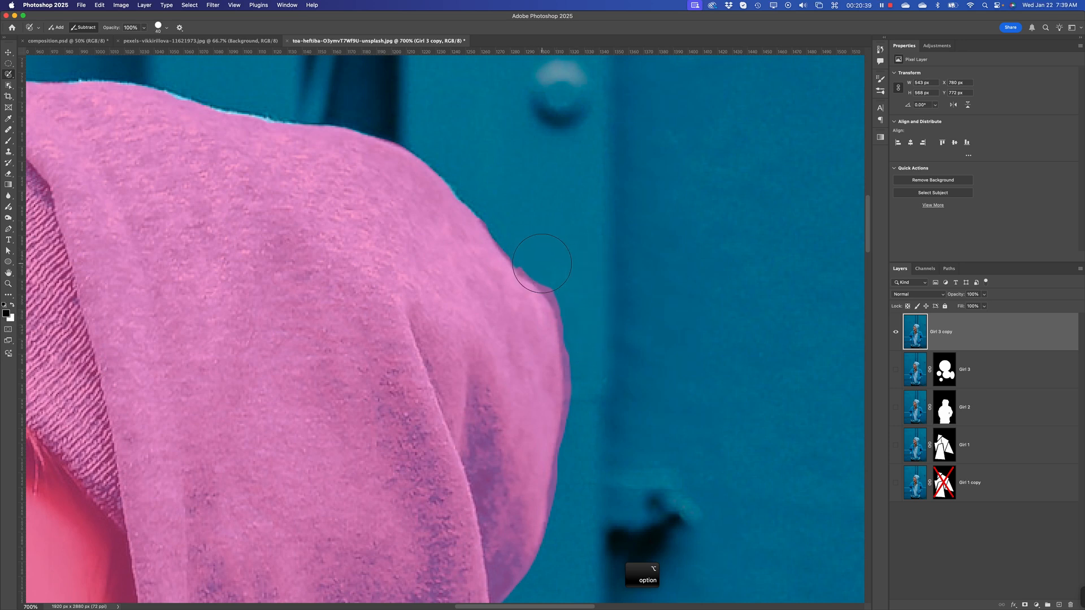
{"action": "mouse_move", "coordinate": [539, 251]}
{"action": "left_mouse_down"}
{"action": "mouse_move", "coordinate": [587, 312]}
{"action": "mouse_move", "coordinate": [594, 352]}
{"action": "left_mouse_up"}
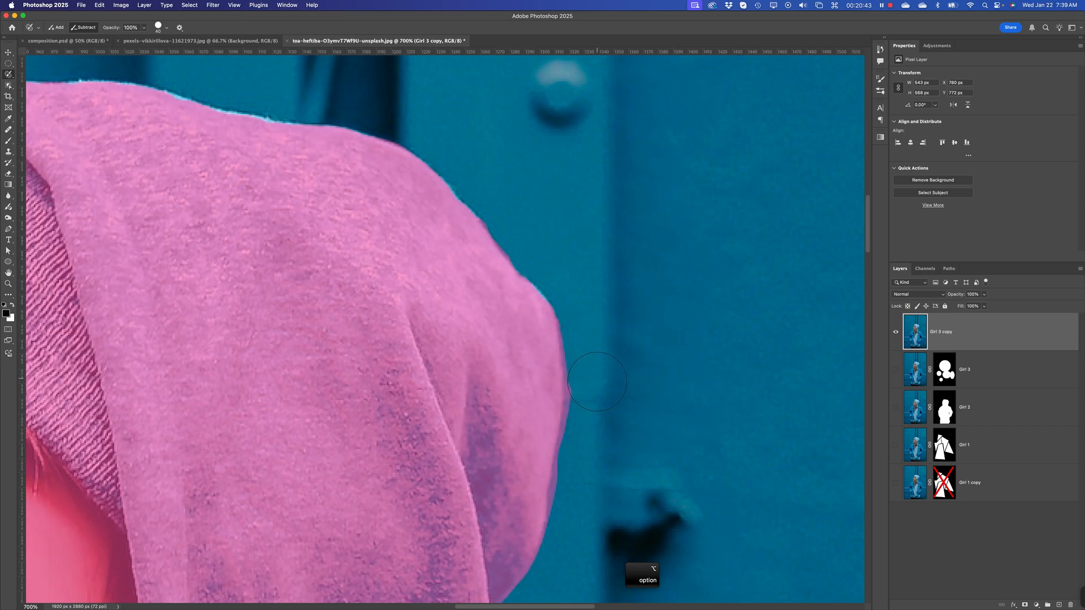
Step: Subtract a strip from the selection down the back edge of the hood
{"action": "scroll", "coordinate": [501, 303], "scroll_direction": "down", "scroll_amount": 3}
{"action": "scroll", "coordinate": [501, 303], "scroll_direction": "right", "scroll_amount": 2}
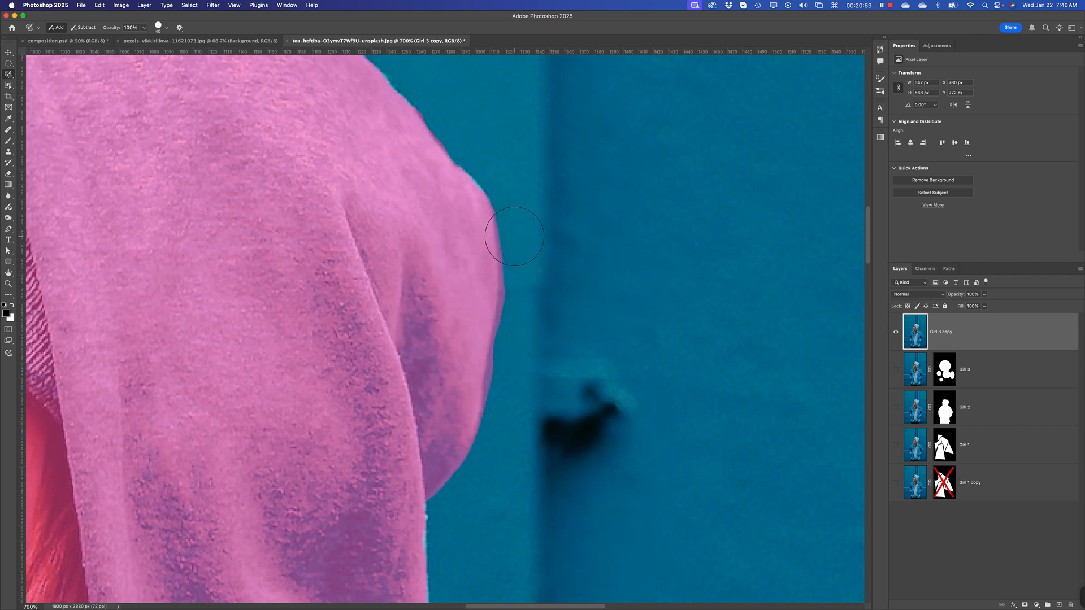
{"action": "key", "text": "alt"}
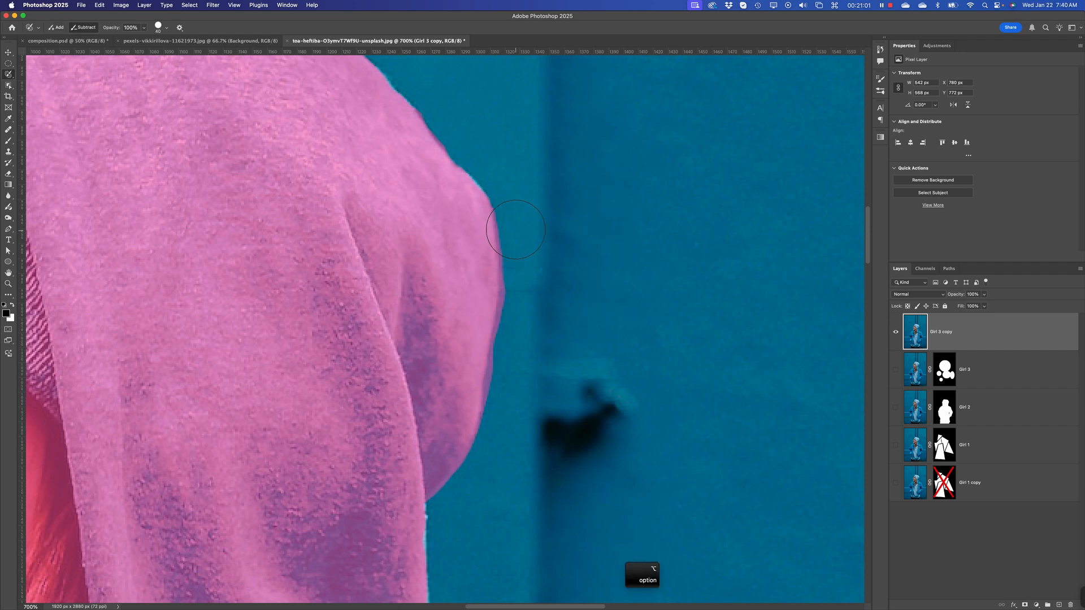
{"action": "left_click_drag", "start_coordinate": [517, 213], "coordinate": [478, 478]}
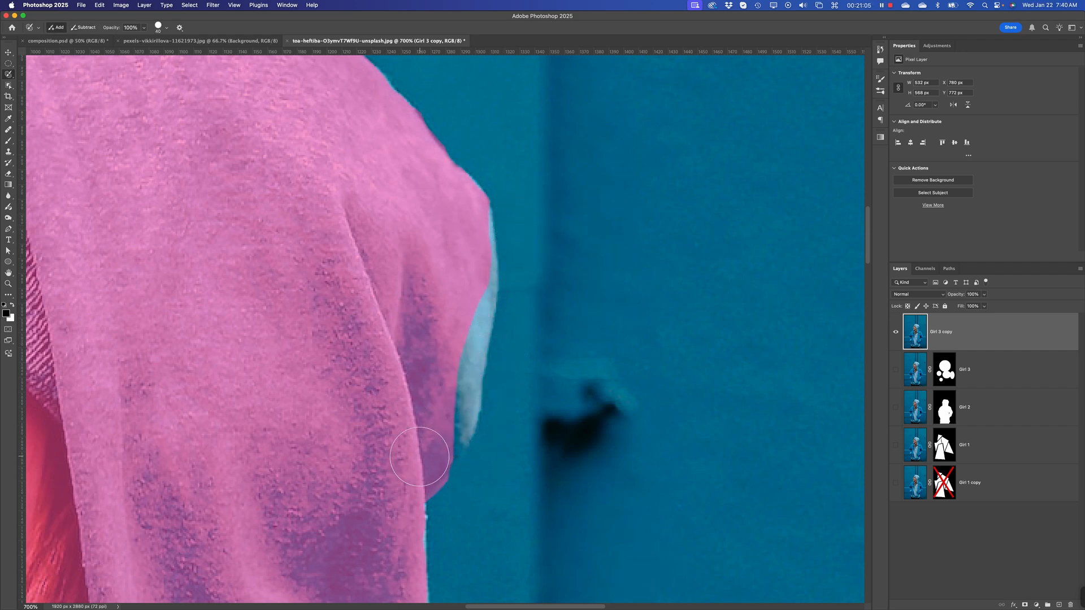
Step: Paint the cut-away strip at the back of the hood back into the selection
{"action": "key", "text": "x"}
{"action": "key", "text": "shift"}
{"action": "mouse_move", "coordinate": [443, 420]}
{"action": "left_mouse_down"}
{"action": "mouse_move", "coordinate": [449, 438]}
{"action": "mouse_move", "coordinate": [462, 218]}
{"action": "mouse_move", "coordinate": [465, 283]}
{"action": "left_mouse_up"}
{"action": "key", "text": "space"}
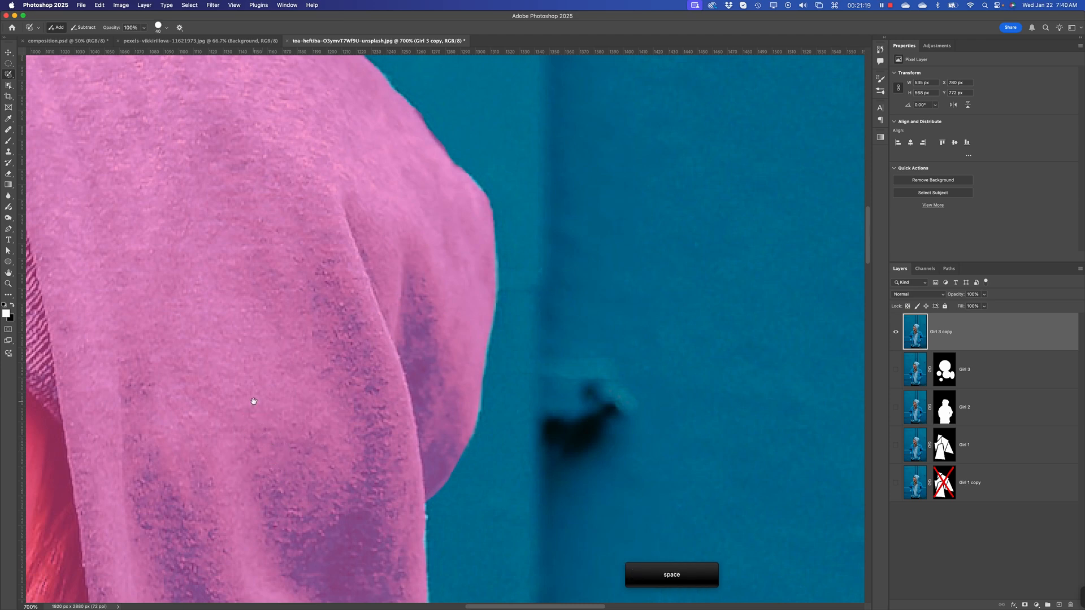
{"action": "mouse_move", "coordinate": [254, 396]}
{"action": "left_mouse_down"}
{"action": "mouse_move", "coordinate": [430, 581]}
{"action": "mouse_move", "coordinate": [460, 435]}
{"action": "left_mouse_up"}
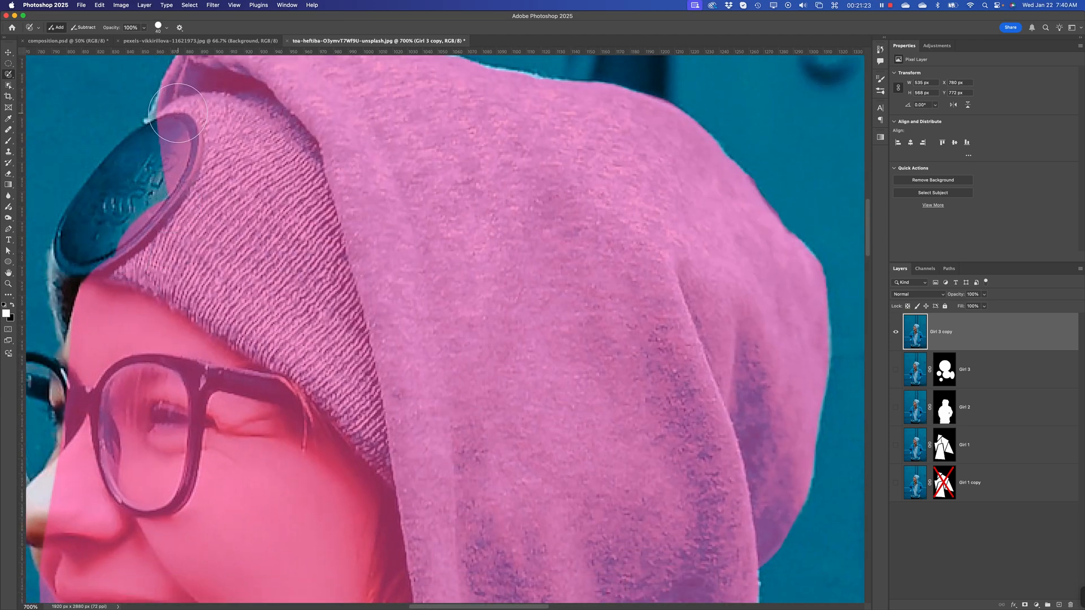
Step: Paint the rest of the round badge on the beanie into the selection with the Selection Brush
{"action": "left_click", "coordinate": [173, 129], "text": "shift"}
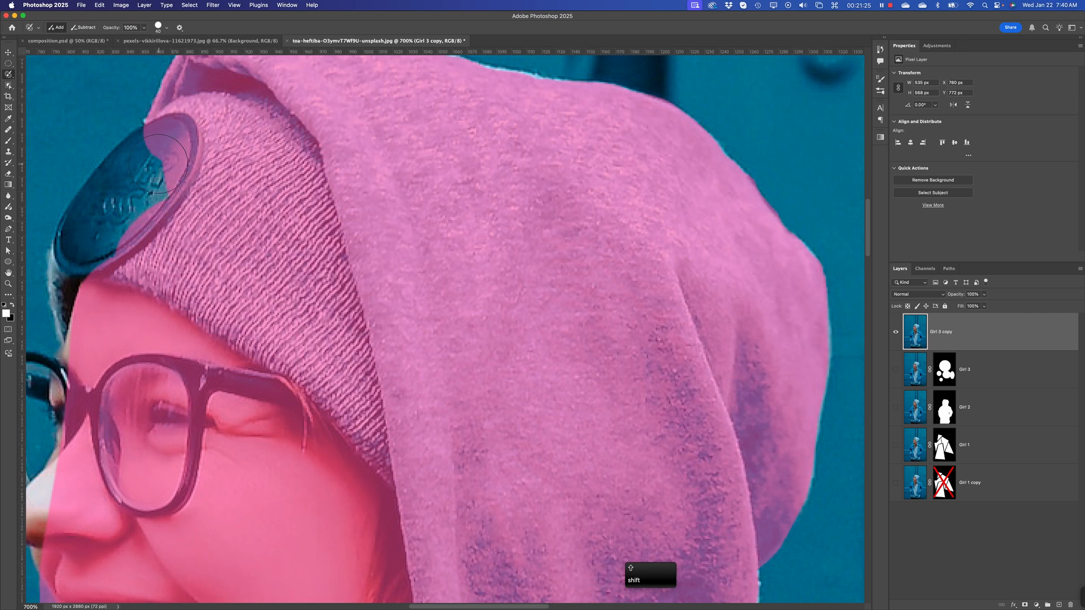
{"action": "left_click", "coordinate": [132, 169], "text": "shift"}
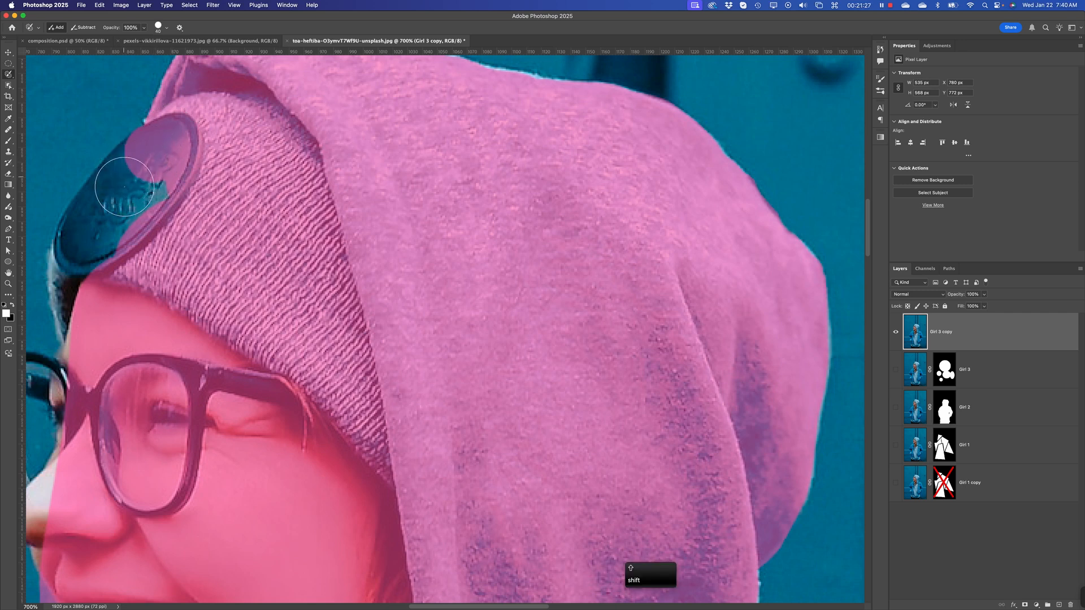
{"action": "left_click_drag", "start_coordinate": [121, 187], "coordinate": [79, 243]}
{"action": "left_click", "coordinate": [94, 262], "text": "shift"}
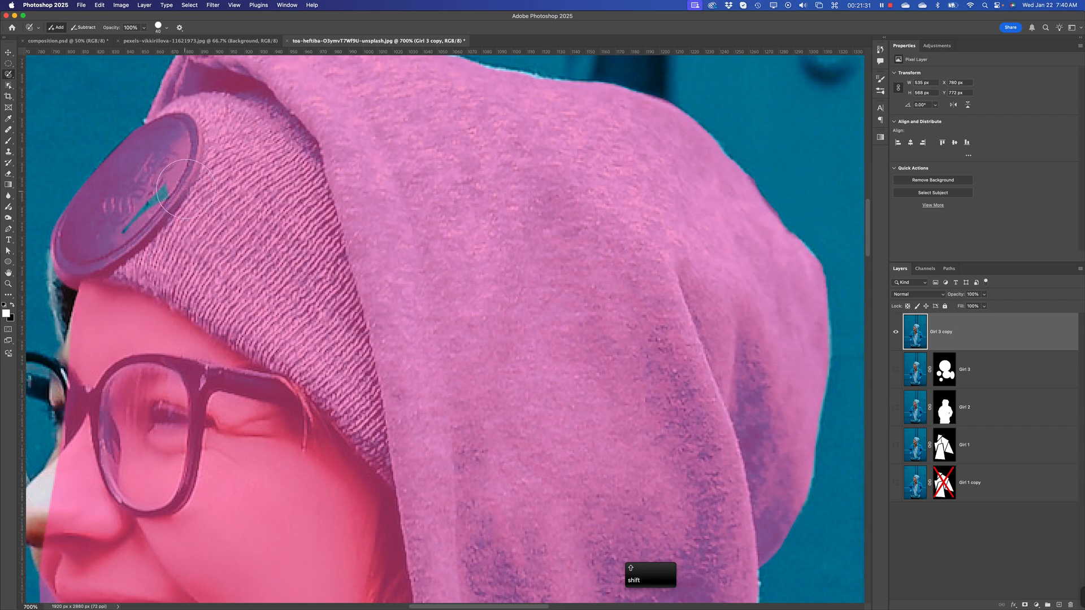
{"action": "left_click", "coordinate": [173, 186], "text": "shift"}
Step: Paint the beanie's front edge, the forehead edge and part of the far glasses lens into the selection
{"action": "key", "text": "space"}
{"action": "left_click_drag", "start_coordinate": [149, 355], "coordinate": [319, 286]}
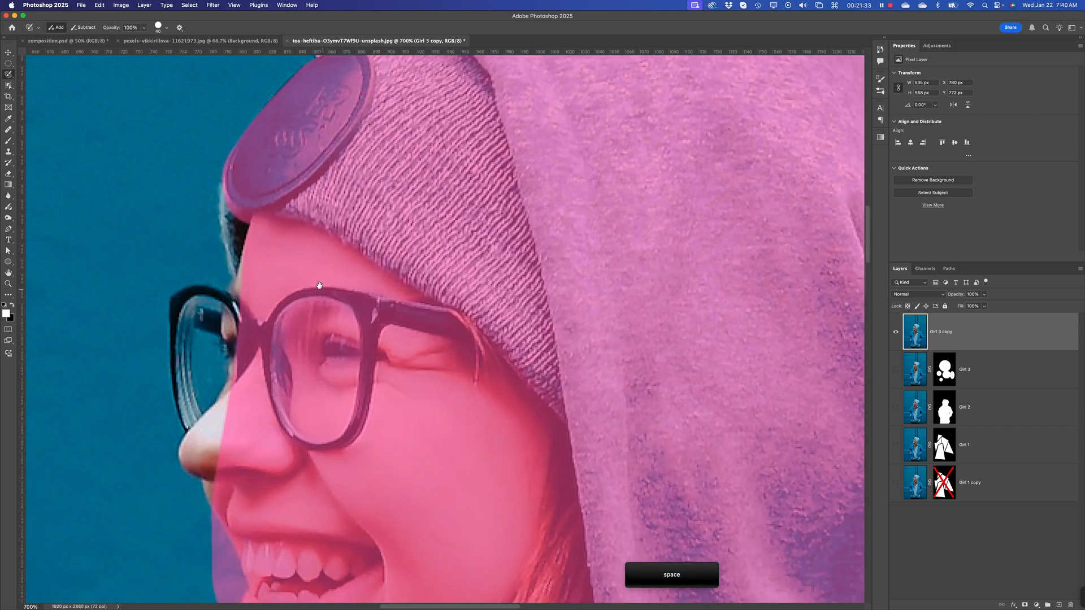
{"action": "mouse_move", "coordinate": [254, 203]}
{"action": "left_mouse_down"}
{"action": "mouse_move", "coordinate": [269, 286]}
{"action": "mouse_move", "coordinate": [241, 335]}
{"action": "mouse_move", "coordinate": [265, 383]}
{"action": "mouse_move", "coordinate": [249, 422]}
{"action": "mouse_move", "coordinate": [216, 387]}
{"action": "mouse_move", "coordinate": [274, 420]}
{"action": "left_mouse_up"}
{"action": "key", "text": "space"}
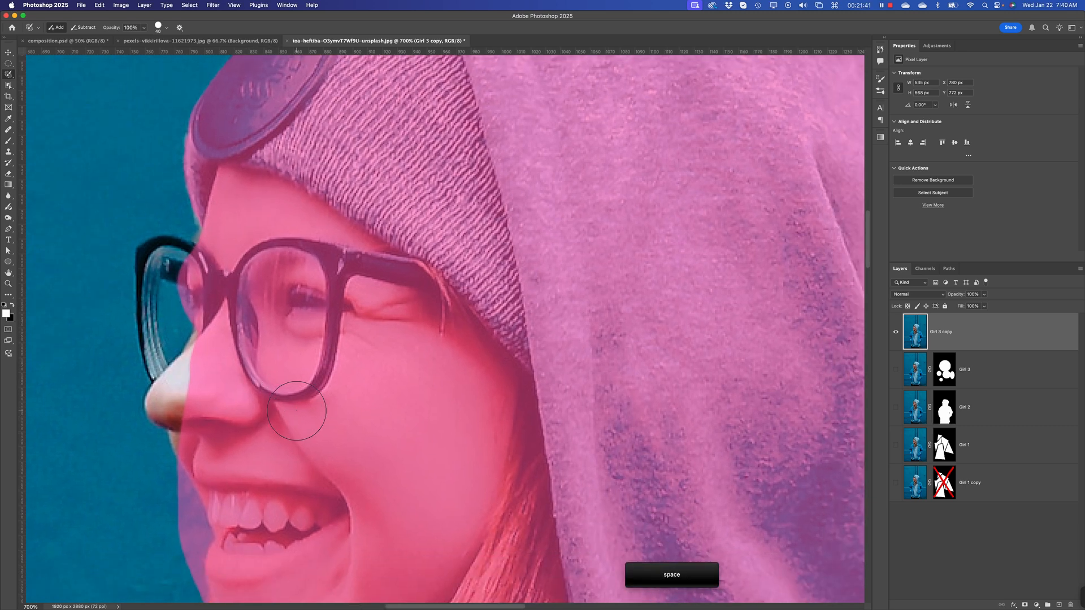
{"action": "key", "text": "super+space"}
{"action": "type", "text": "--"}
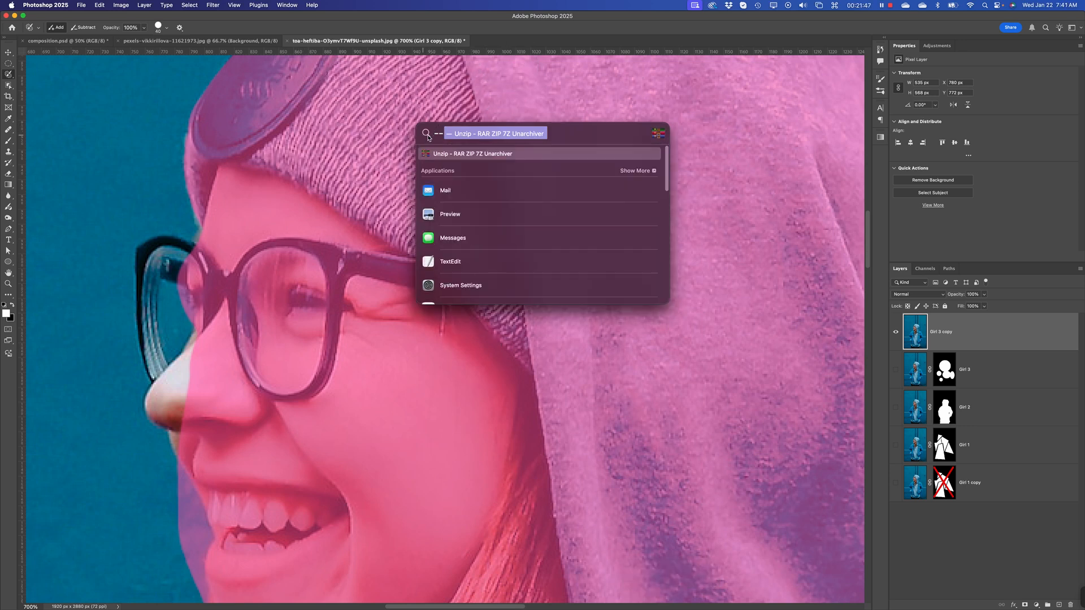
{"action": "key", "text": "BackSpace"}
{"action": "key", "text": "BackSpace"}
{"action": "key", "text": "BackSpace"}
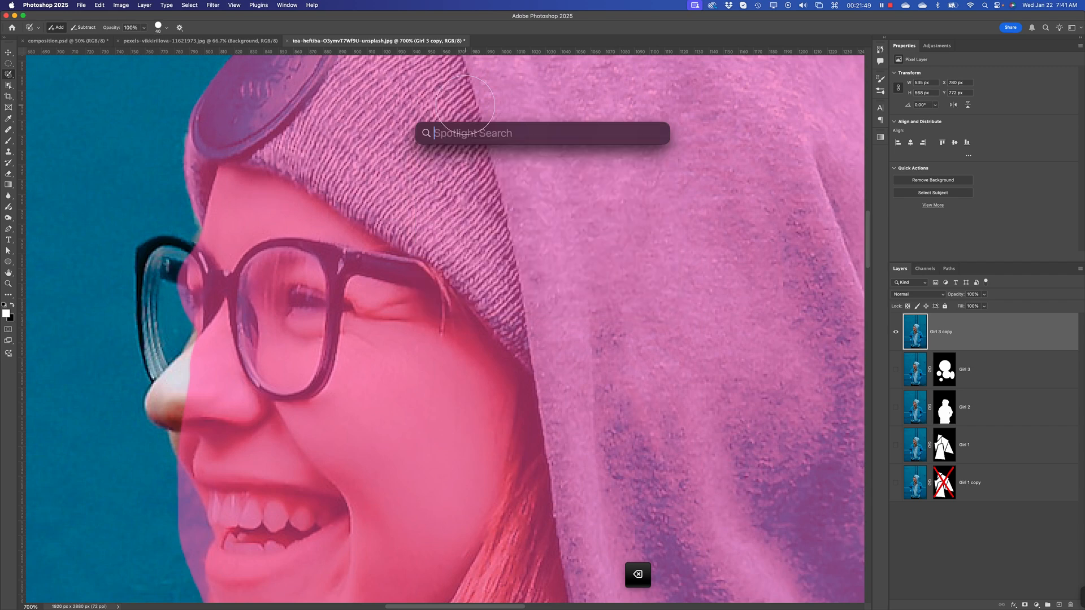
{"action": "key", "text": "Escape"}
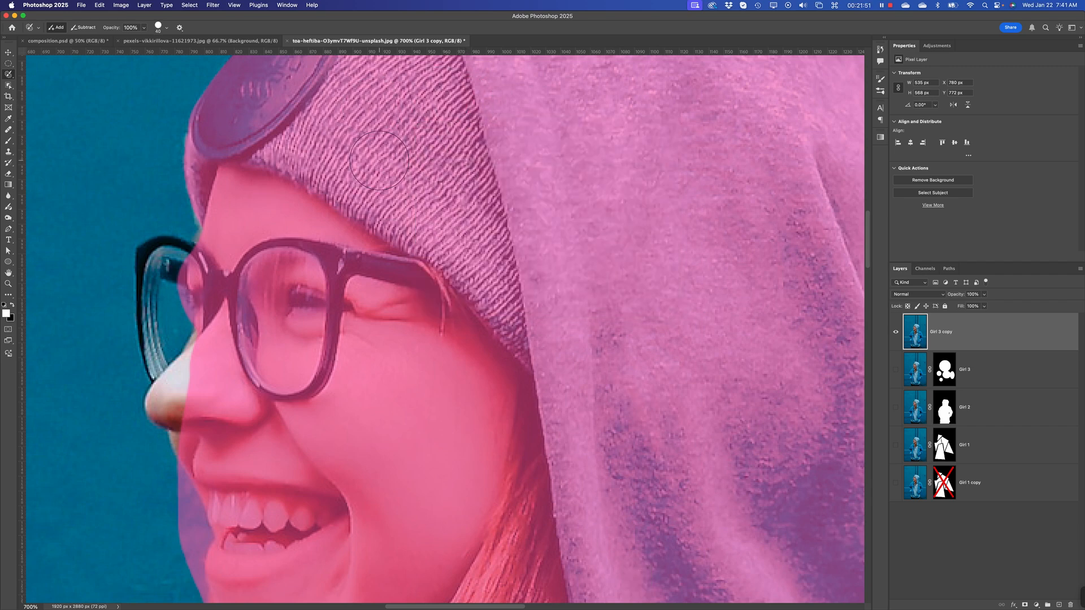
Step: Switch to the Elliptical Marquee tool to show the painted head and hood area as a selection outline
{"action": "key", "text": "cmd+minus"}
{"action": "key", "text": "super+minus"}
{"action": "key", "text": "super+minus"}
{"action": "key", "text": "super+minus"}
{"action": "key", "text": "super+minus"}
{"action": "key", "text": "super+minus"}
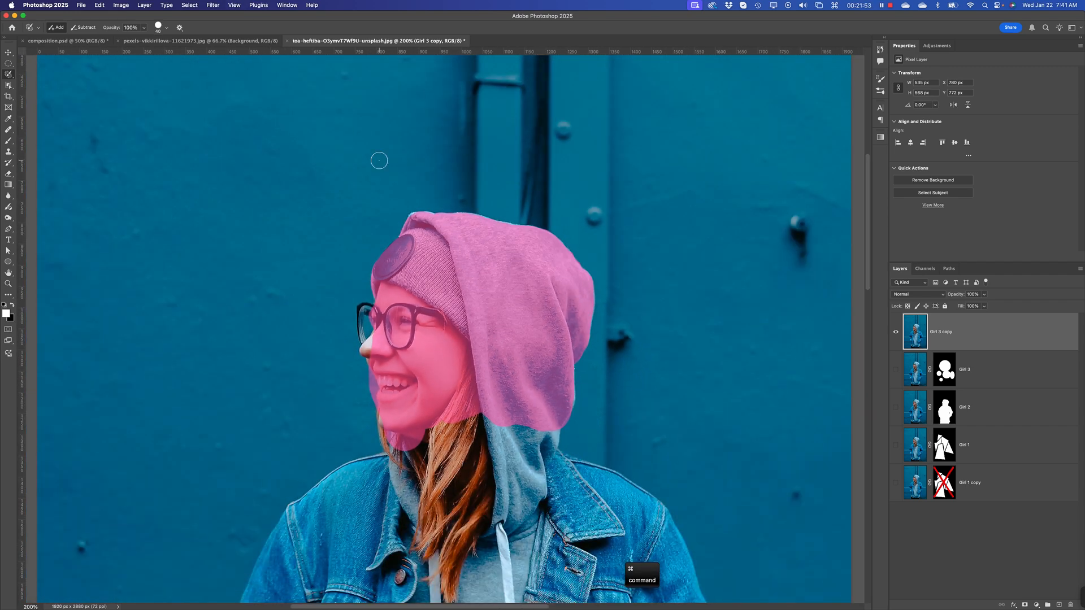
{"action": "left_click", "coordinate": [9, 63]}
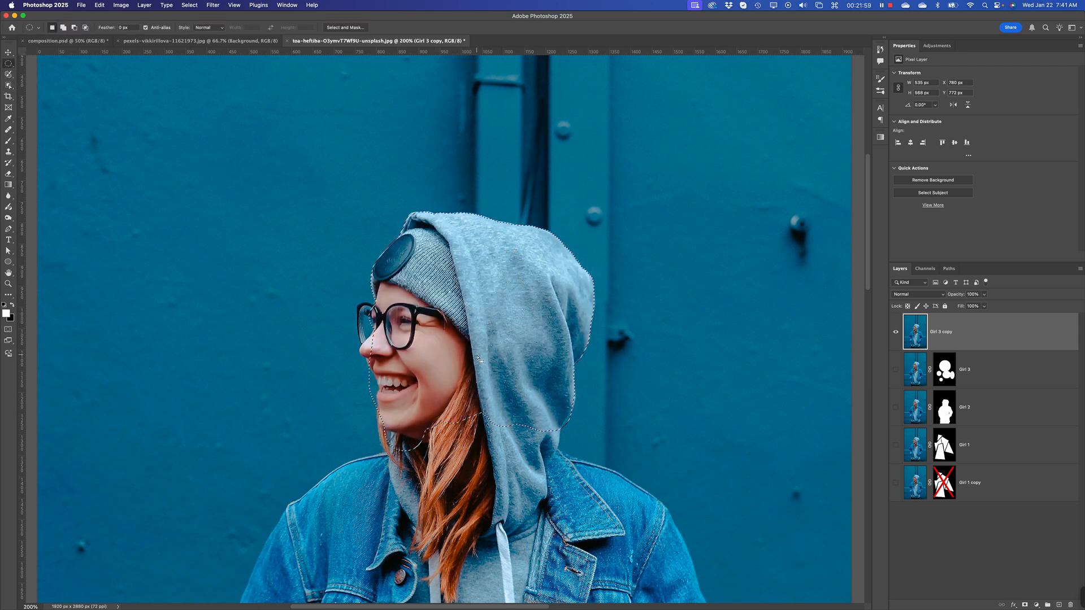
Step: Try a layer mask made from the head selection on Girl 3 copy, undo it and clear the selection
{"action": "left_click", "coordinate": [1025, 605]}
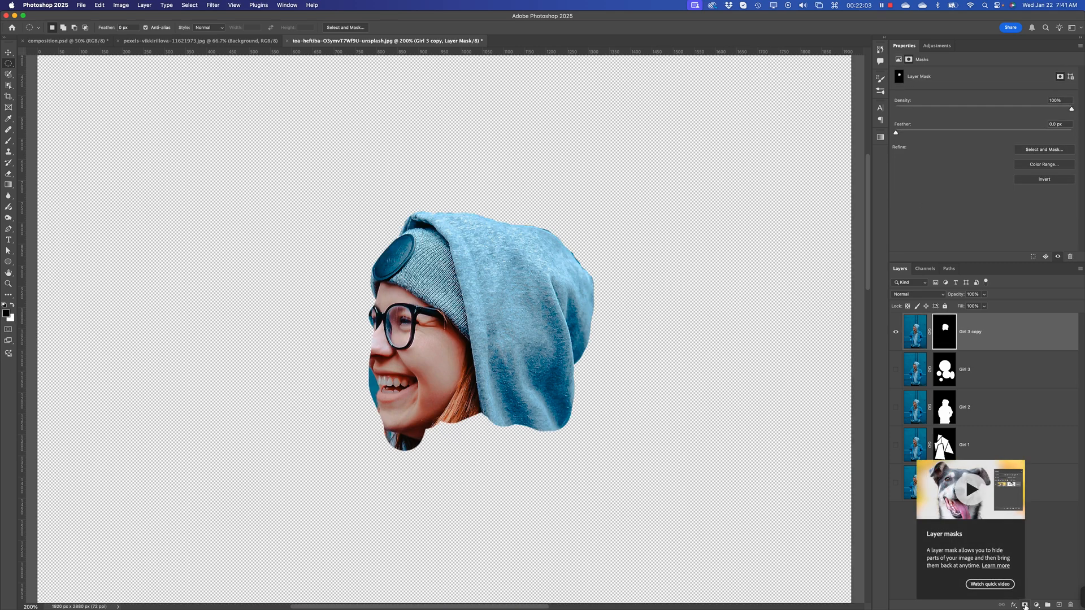
{"action": "key", "text": "super+z"}
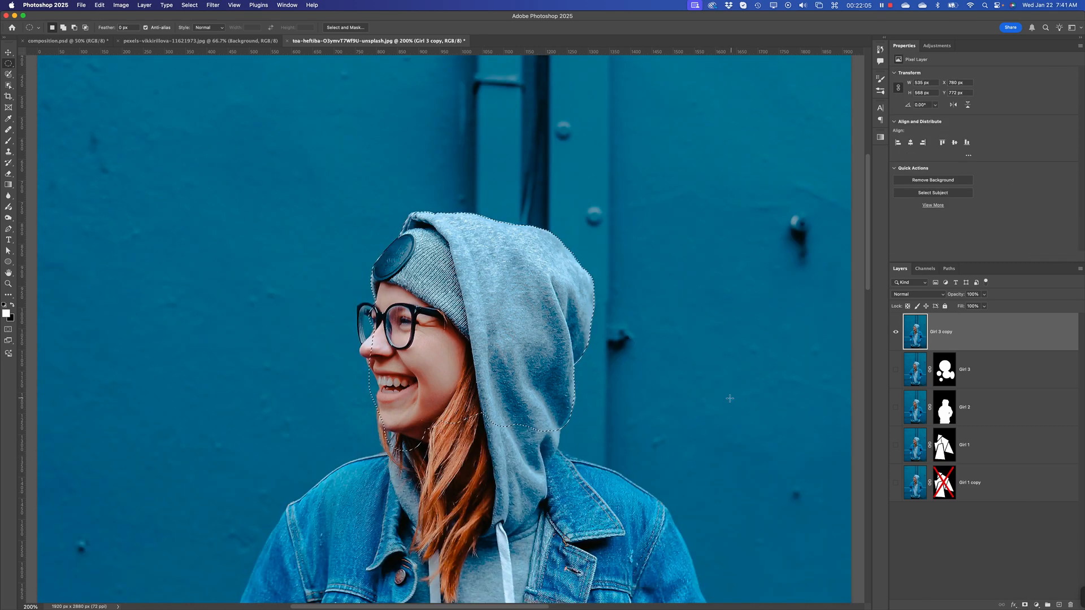
{"action": "key", "text": "super+d"}
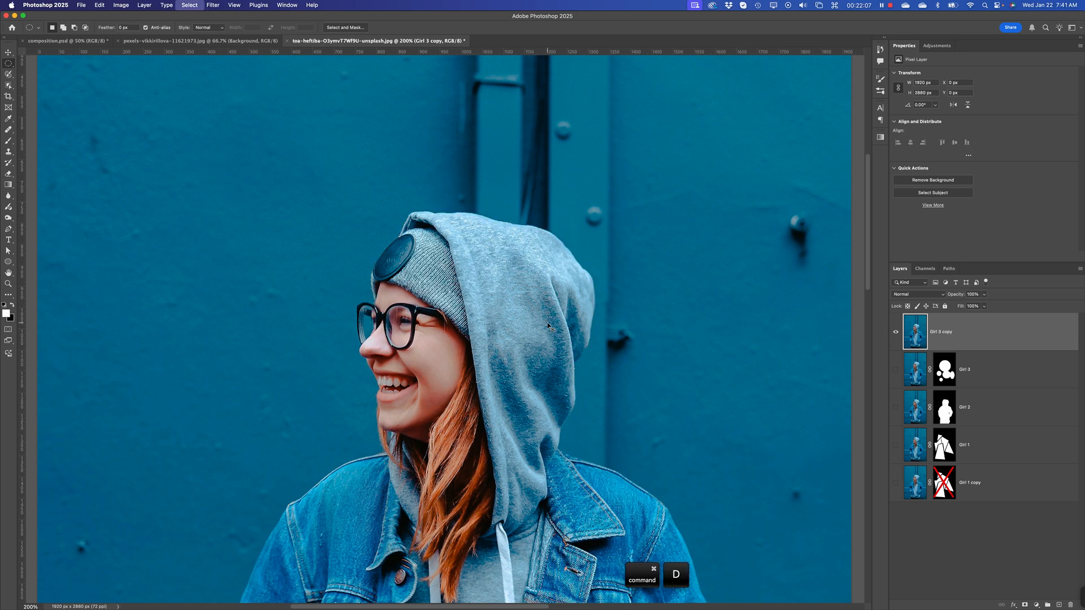
Step: Select the whole girl on Girl 3 copy with the Object Selection tool
{"action": "left_click", "coordinate": [11, 87]}
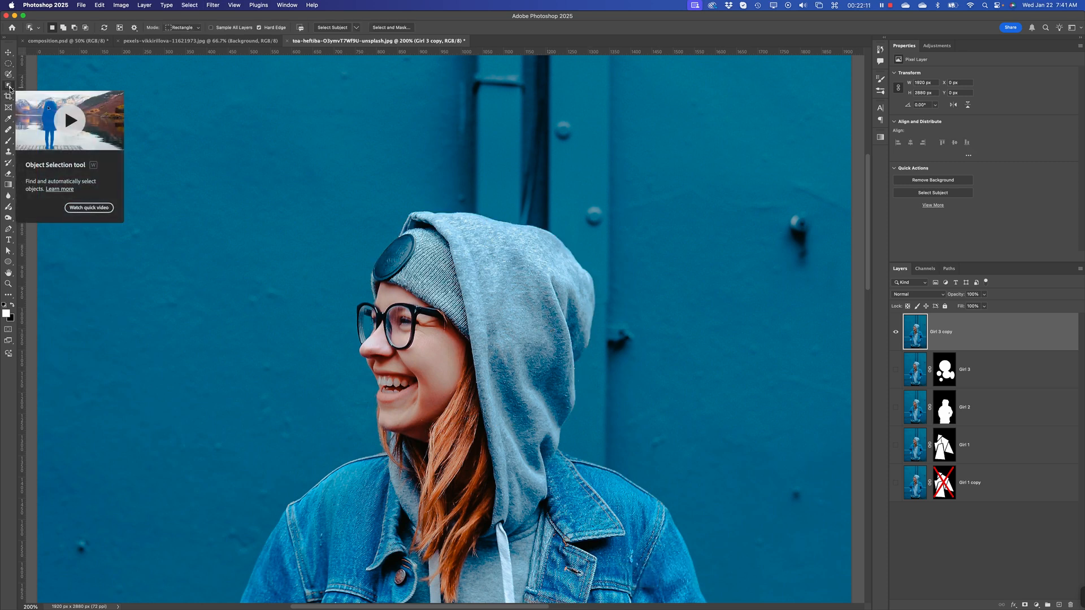
{"action": "left_click", "coordinate": [10, 87]}
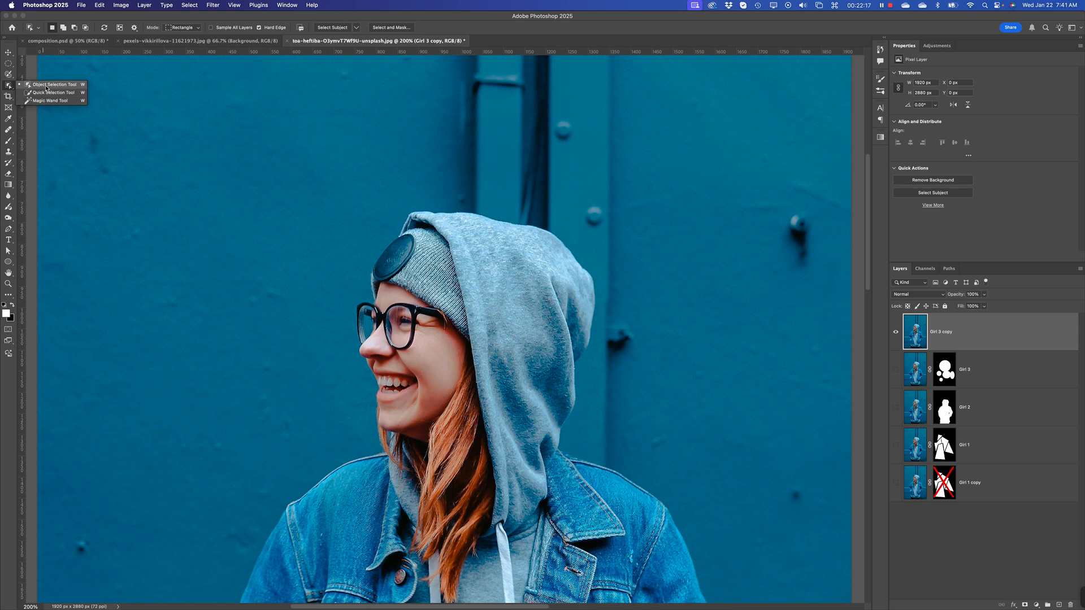
{"action": "left_click", "coordinate": [46, 85]}
{"action": "key", "text": "super+minus"}
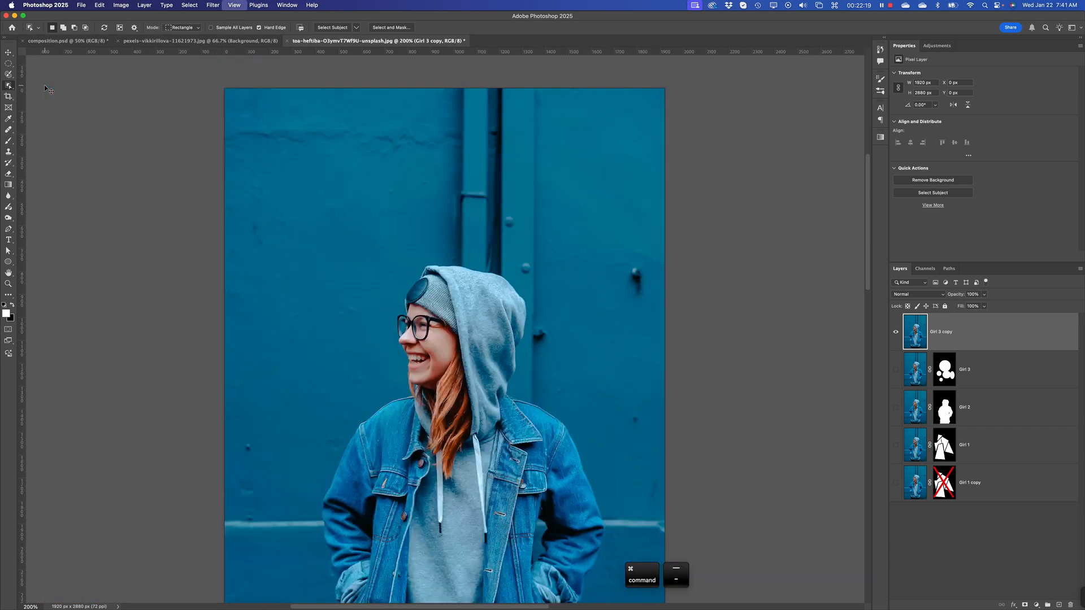
{"action": "left_click_drag", "start_coordinate": [368, 415], "coordinate": [361, 324]}
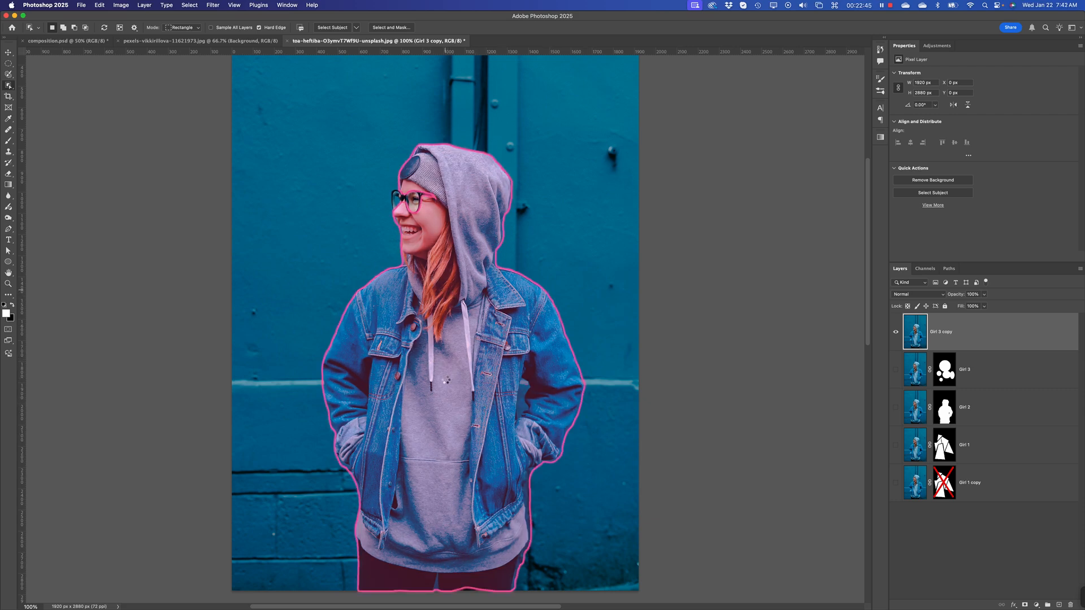
{"action": "left_click", "coordinate": [459, 311]}
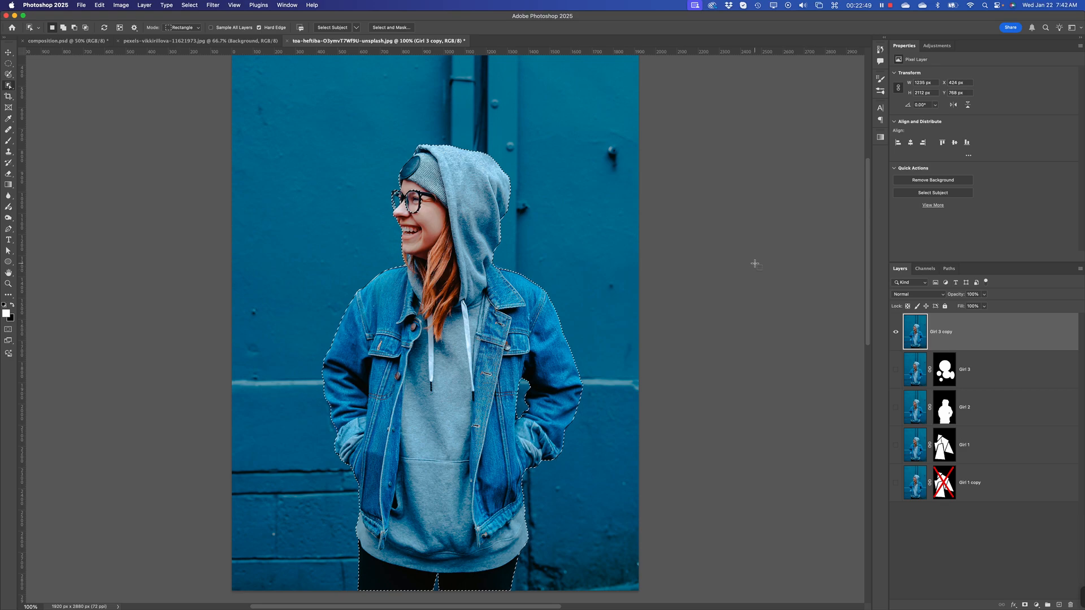
Step: Inspect the selection outline along the girl's denim jacket up close
{"action": "key", "text": "super+equal"}
{"action": "key", "text": "super+equal"}
{"action": "key", "text": "super+equal"}
{"action": "key", "text": "space"}
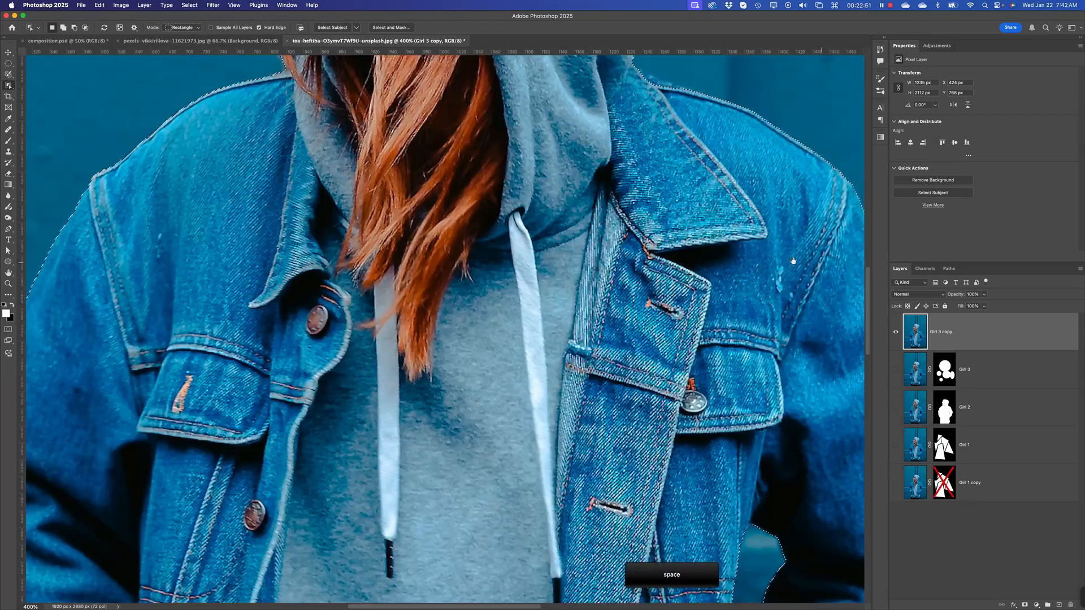
Step: Inspect the selection edge around the hood, face, hair and both shoulders, toggling the Quick Mask overlay for comparison
{"action": "left_click_drag", "start_coordinate": [686, 164], "coordinate": [652, 353]}
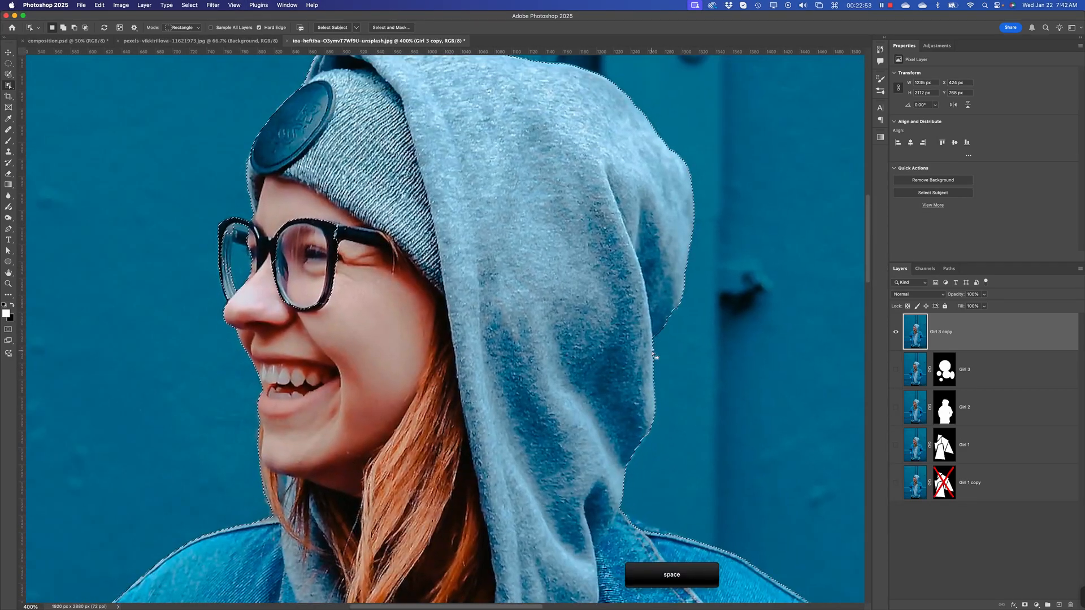
{"action": "key", "text": "space"}
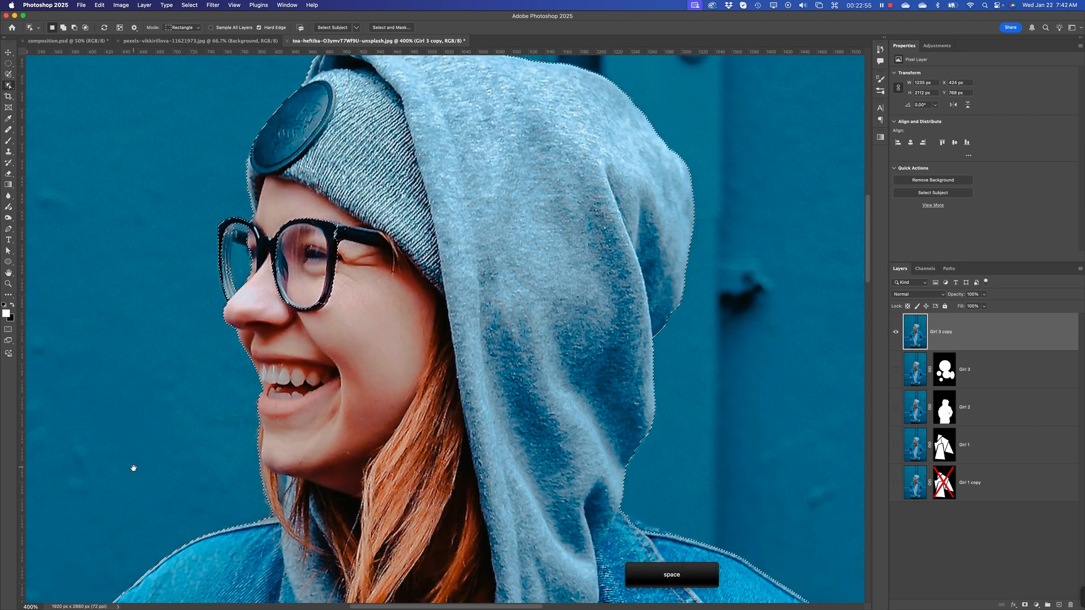
{"action": "left_click_drag", "start_coordinate": [134, 467], "coordinate": [284, 271]}
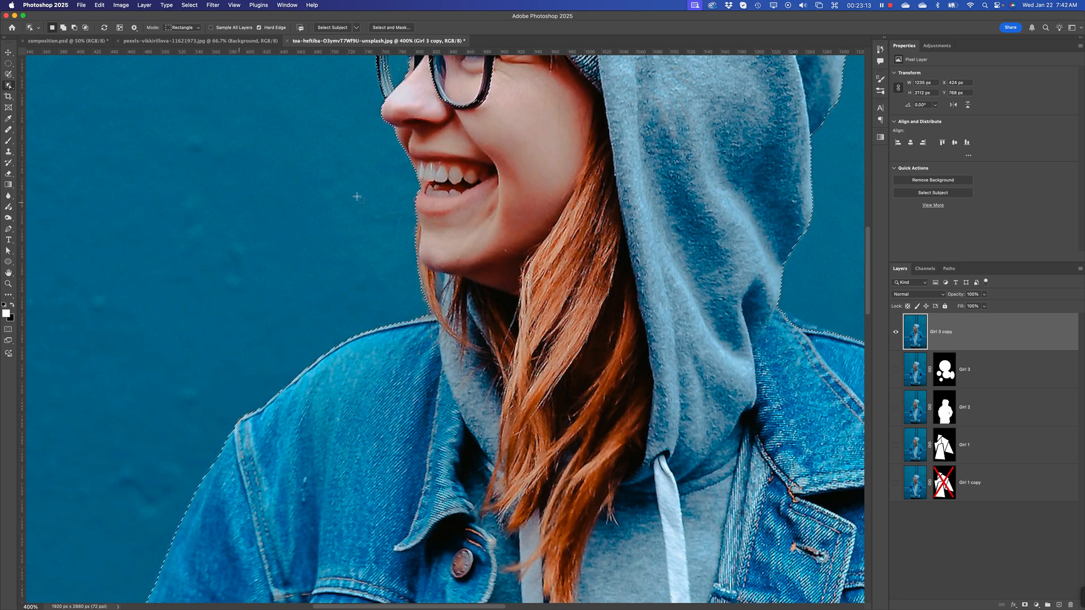
{"action": "key", "text": "space"}
{"action": "left_click_drag", "start_coordinate": [679, 353], "coordinate": [387, 348]}
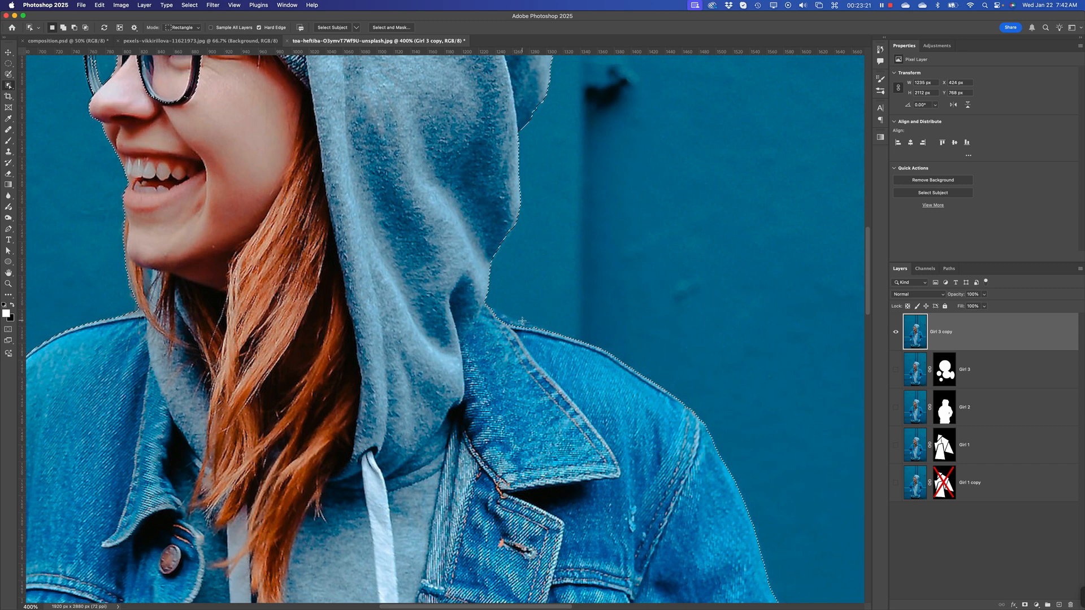
{"action": "key", "text": "q"}
{"action": "key", "text": "q"}
{"action": "key", "text": "space"}
{"action": "left_click_drag", "start_coordinate": [219, 261], "coordinate": [513, 258]}
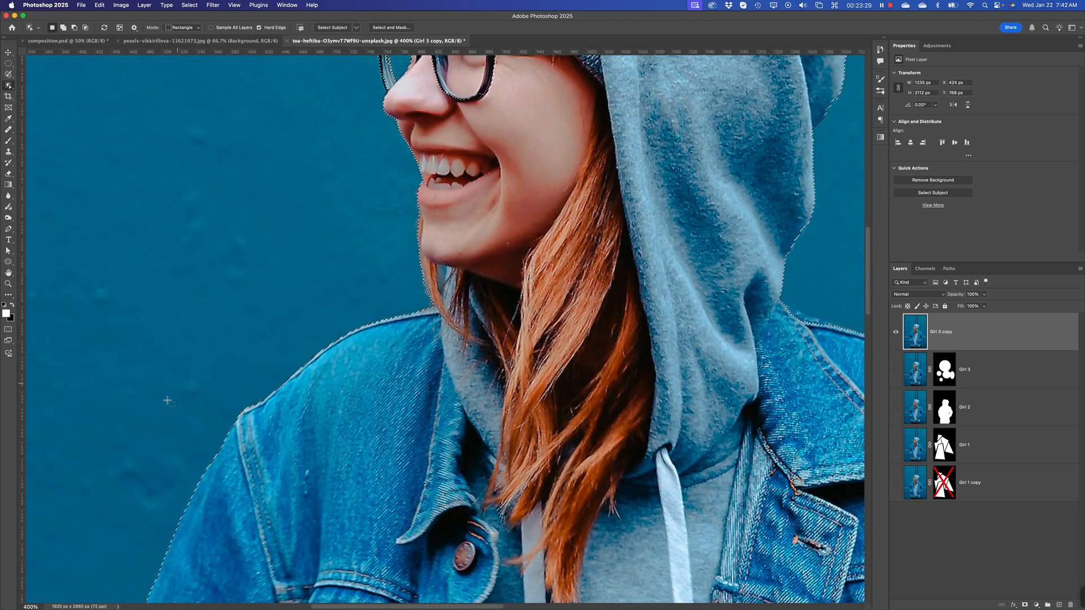
Step: Inspect the selection edge down the sleeve on the face side, past the cuff and jacket hem, to the legs
{"action": "key", "text": "space"}
{"action": "left_click_drag", "start_coordinate": [167, 401], "coordinate": [283, 177]}
{"action": "left_click_drag", "start_coordinate": [179, 481], "coordinate": [194, 164]}
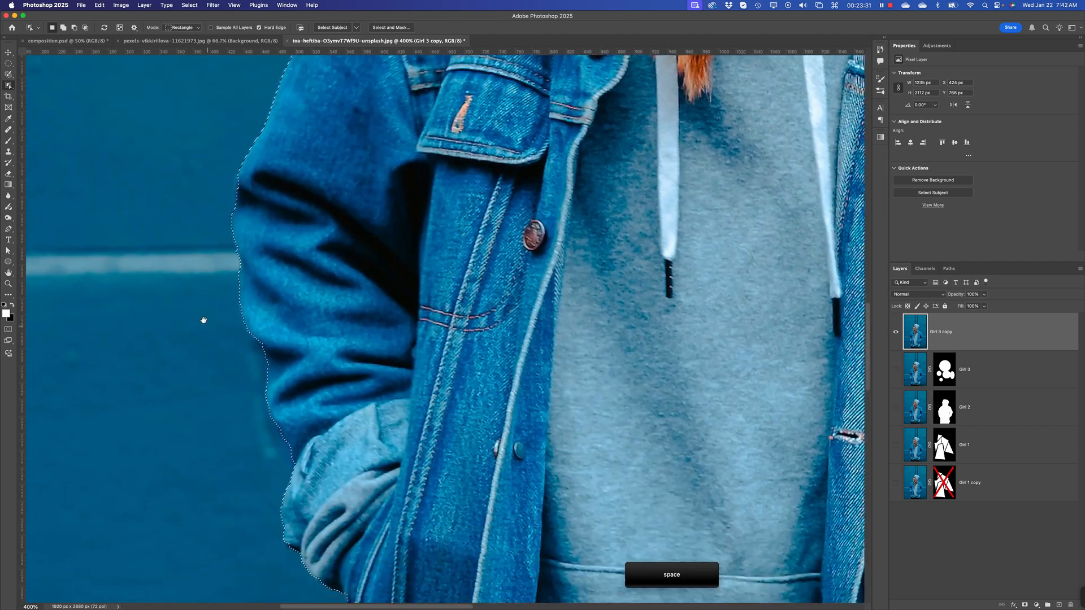
{"action": "left_click_drag", "start_coordinate": [230, 351], "coordinate": [255, 318]}
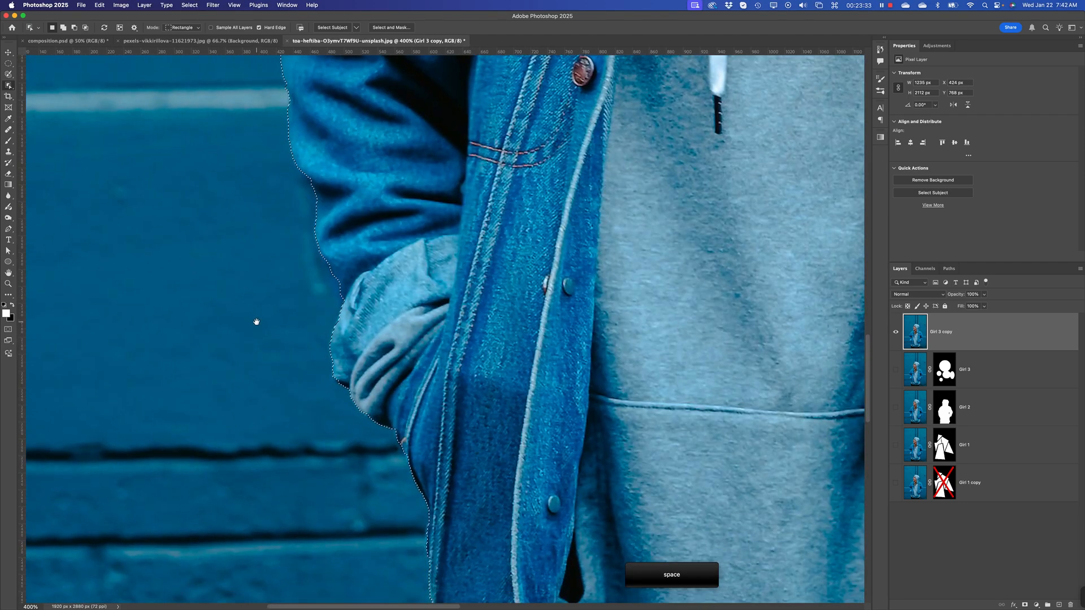
{"action": "left_click_drag", "start_coordinate": [252, 424], "coordinate": [217, 247]}
{"action": "left_click_drag", "start_coordinate": [291, 599], "coordinate": [264, 295]}
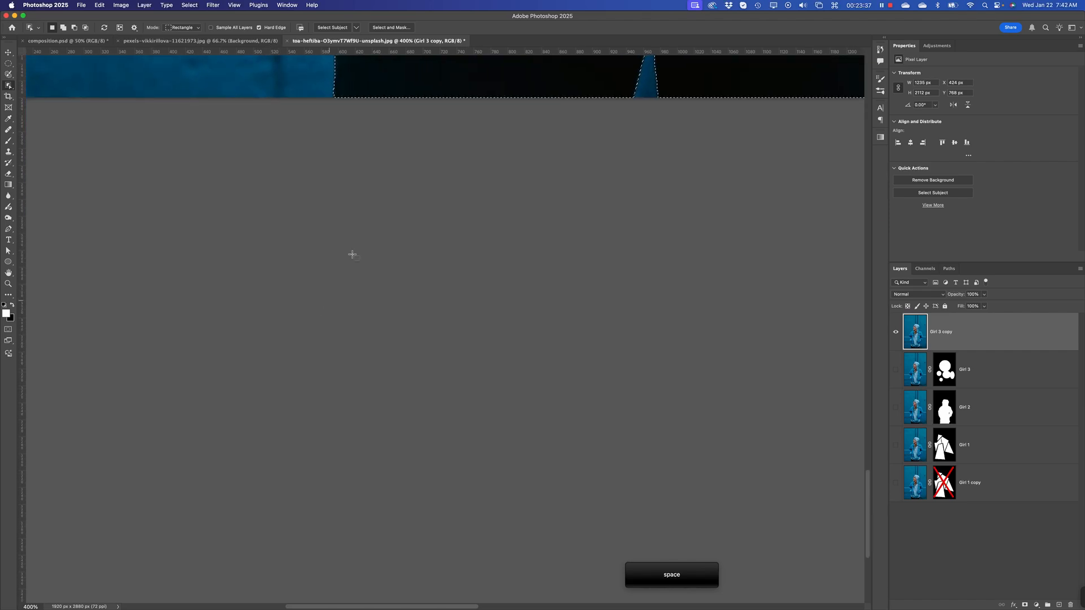
{"action": "left_click_drag", "start_coordinate": [315, 329], "coordinate": [244, 433]}
{"action": "left_click_drag", "start_coordinate": [520, 339], "coordinate": [380, 453]}
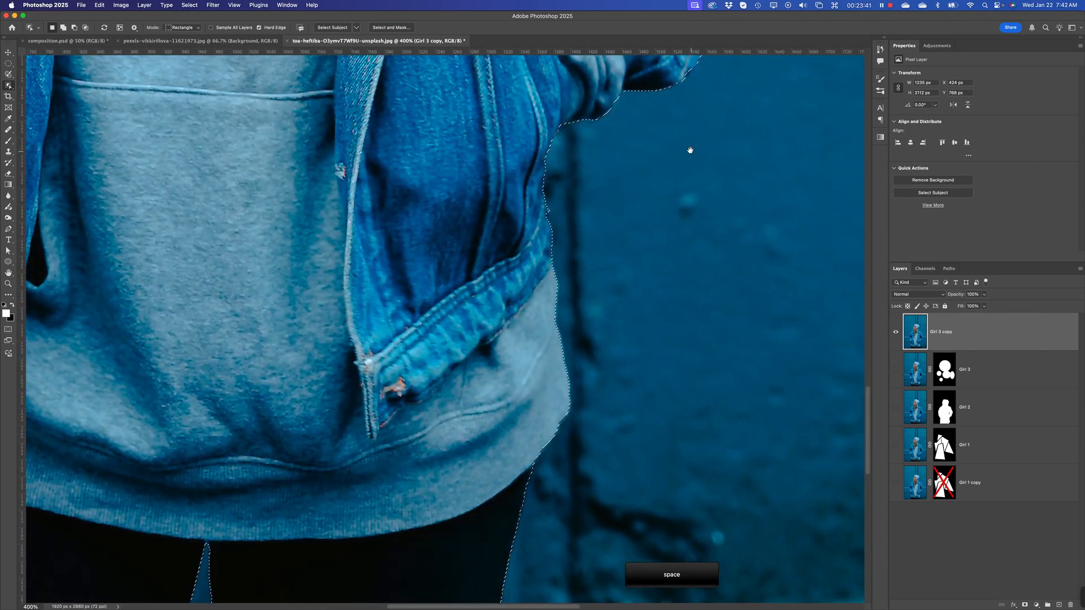
Step: Inspect the selection edge from the hoodie hem up the other sleeve to the shoulder behind the hood
{"action": "left_click_drag", "start_coordinate": [690, 152], "coordinate": [648, 527]}
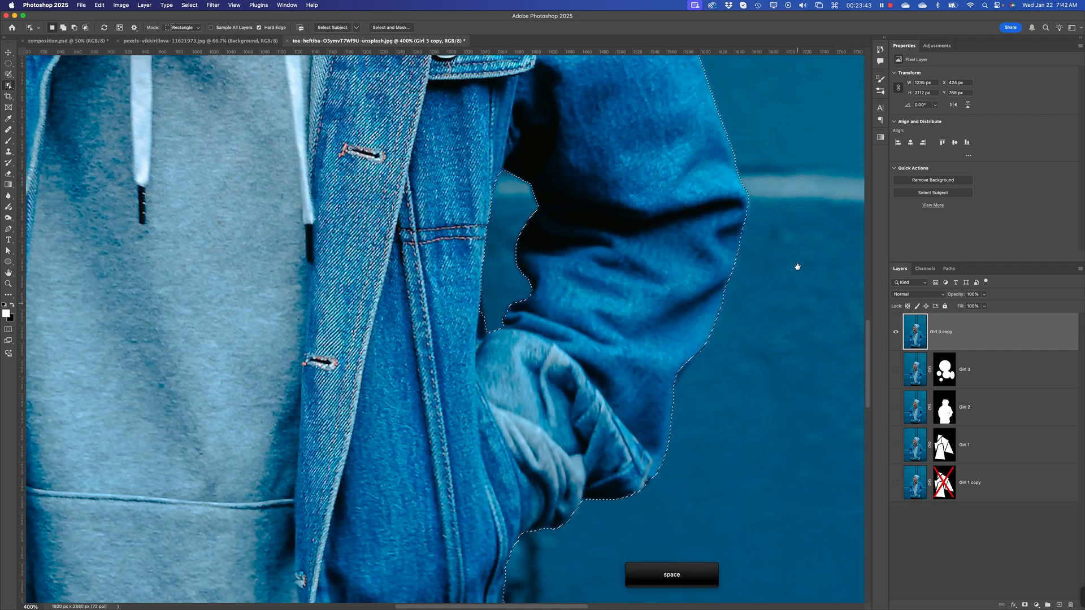
{"action": "left_click_drag", "start_coordinate": [779, 163], "coordinate": [685, 102]}
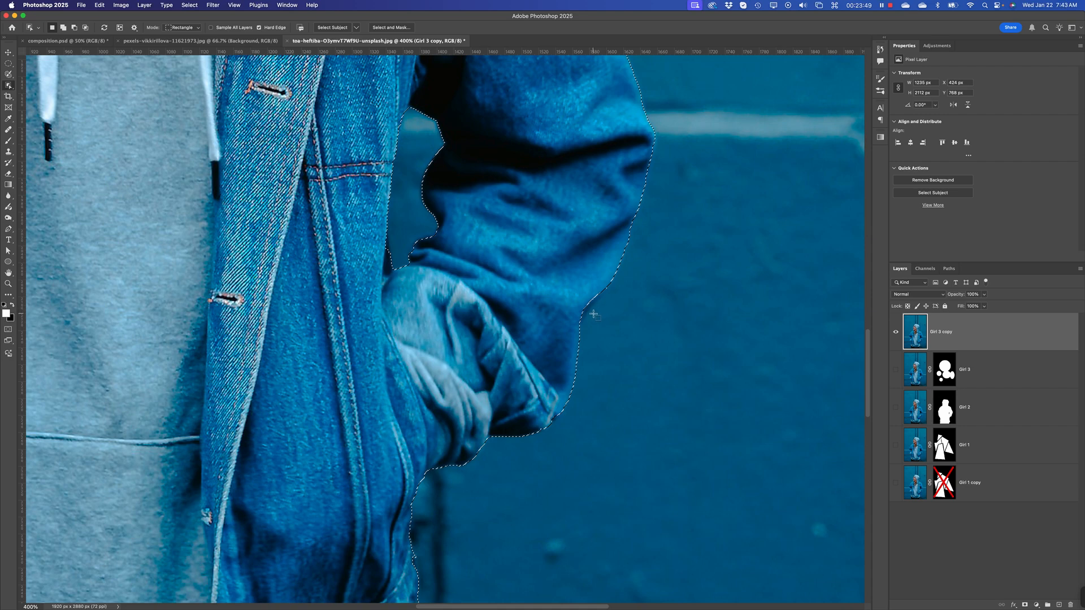
{"action": "left_click_drag", "start_coordinate": [695, 192], "coordinate": [676, 440]}
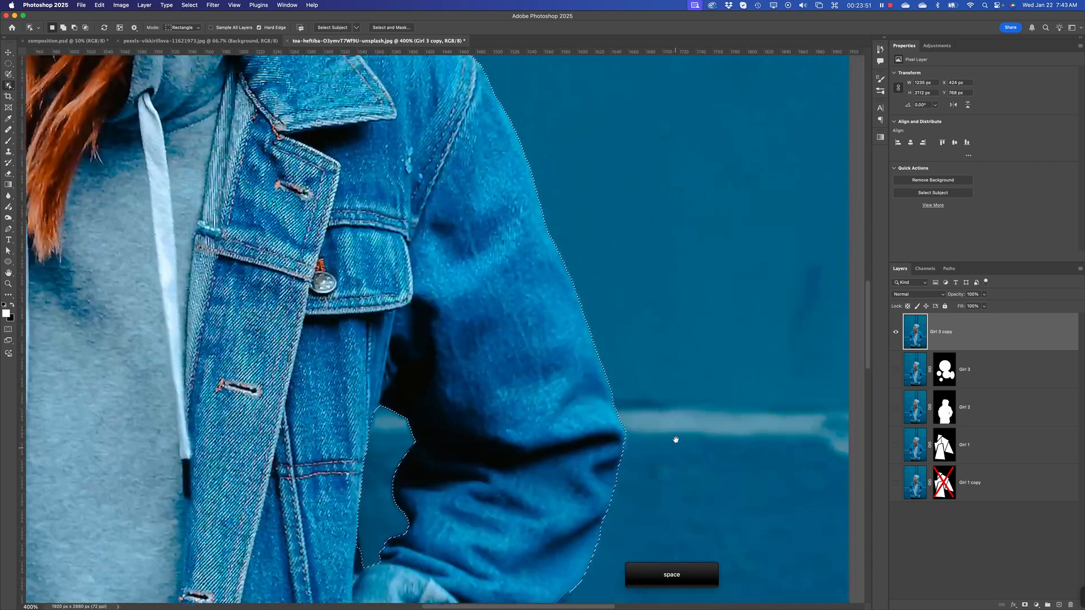
{"action": "left_click_drag", "start_coordinate": [610, 175], "coordinate": [683, 327]}
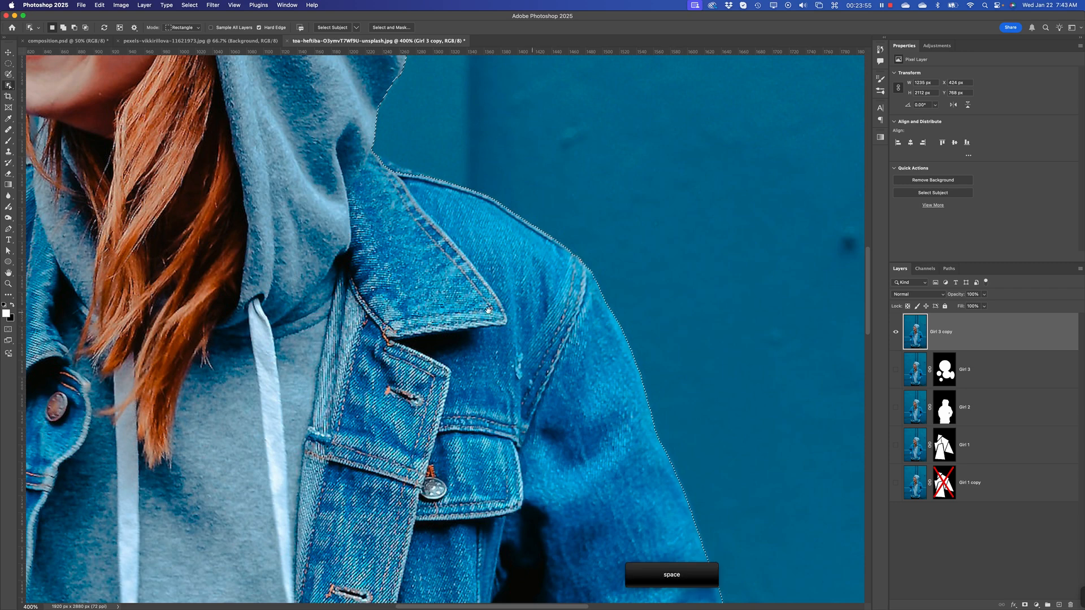
{"action": "left_click_drag", "start_coordinate": [557, 127], "coordinate": [707, 322]}
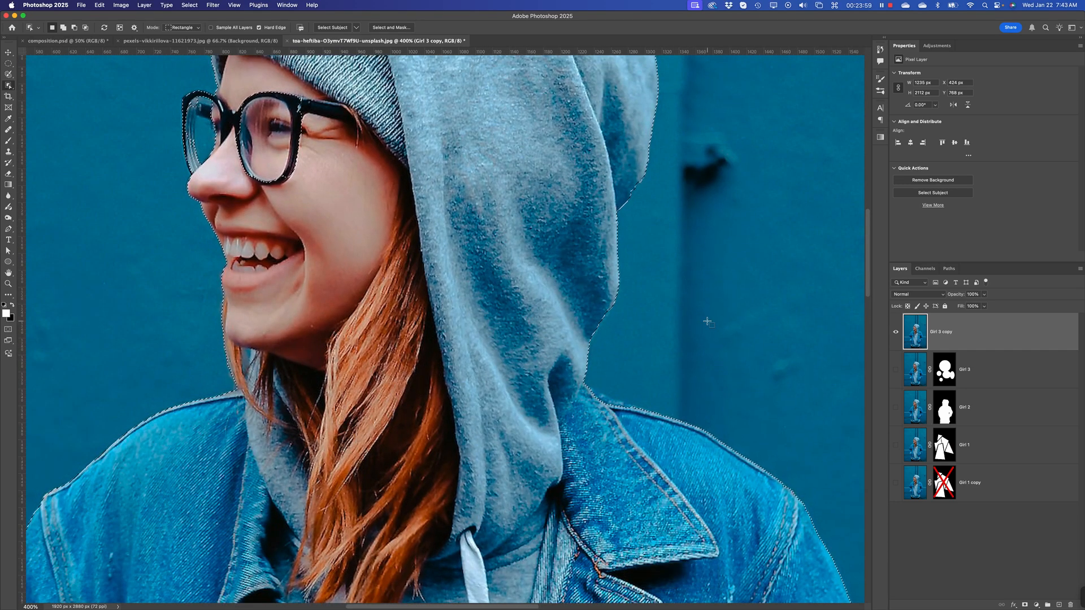
Step: Recheck the selection edge where the hood meets the back shoulder, and around the full head, beanie and glasses
{"action": "key", "text": "space"}
{"action": "left_click_drag", "start_coordinate": [721, 273], "coordinate": [607, 314]}
{"action": "left_click_drag", "start_coordinate": [682, 475], "coordinate": [599, 204]}
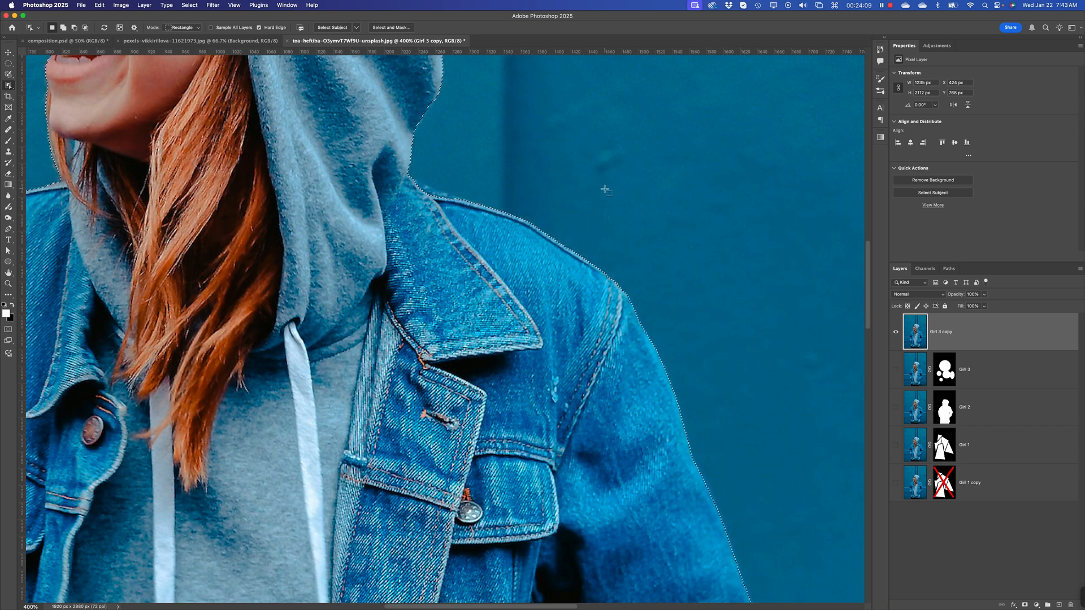
{"action": "key", "text": "space"}
{"action": "left_click_drag", "start_coordinate": [552, 116], "coordinate": [559, 247]}
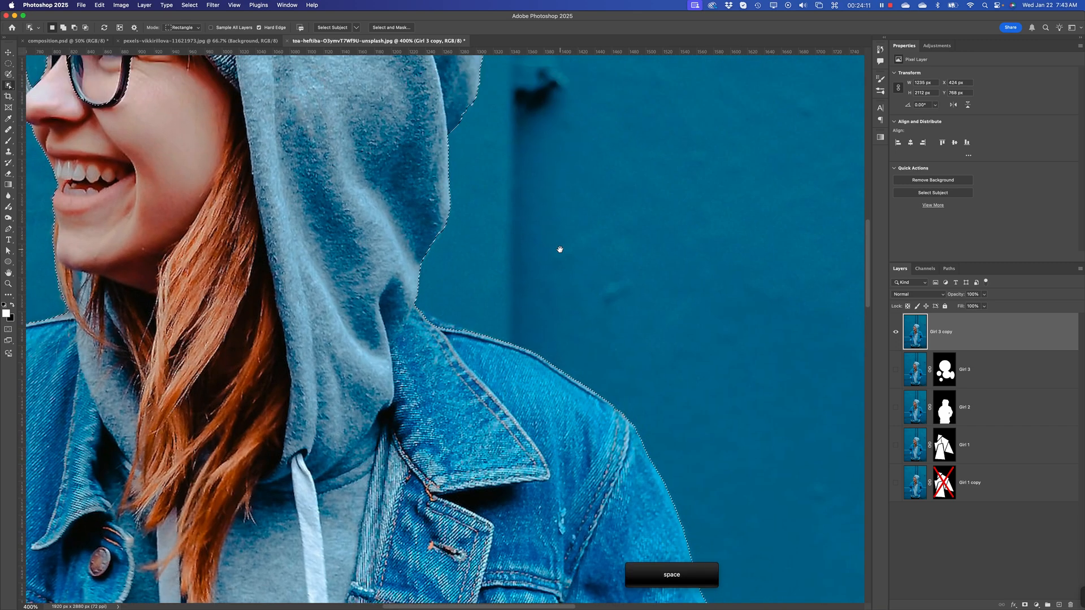
{"action": "key", "text": "space"}
{"action": "left_click_drag", "start_coordinate": [527, 167], "coordinate": [663, 258]}
{"action": "left_click_drag", "start_coordinate": [581, 149], "coordinate": [754, 134]}
{"action": "key", "text": "space"}
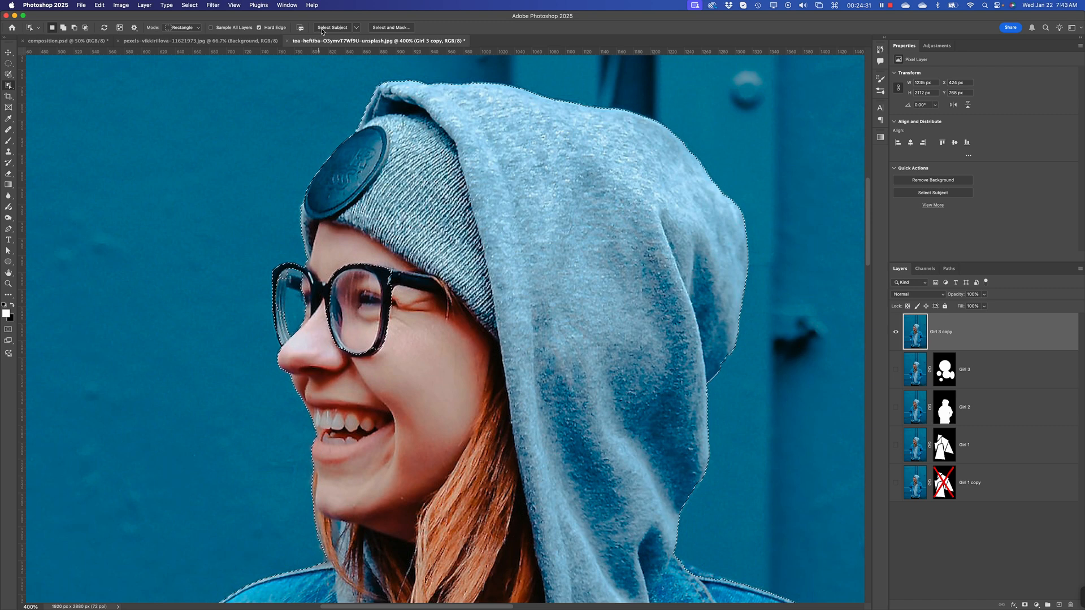
Step: View the Select Subject processing choices and open the current selection in the Select and Mask workspace
{"action": "left_click", "coordinate": [357, 28]}
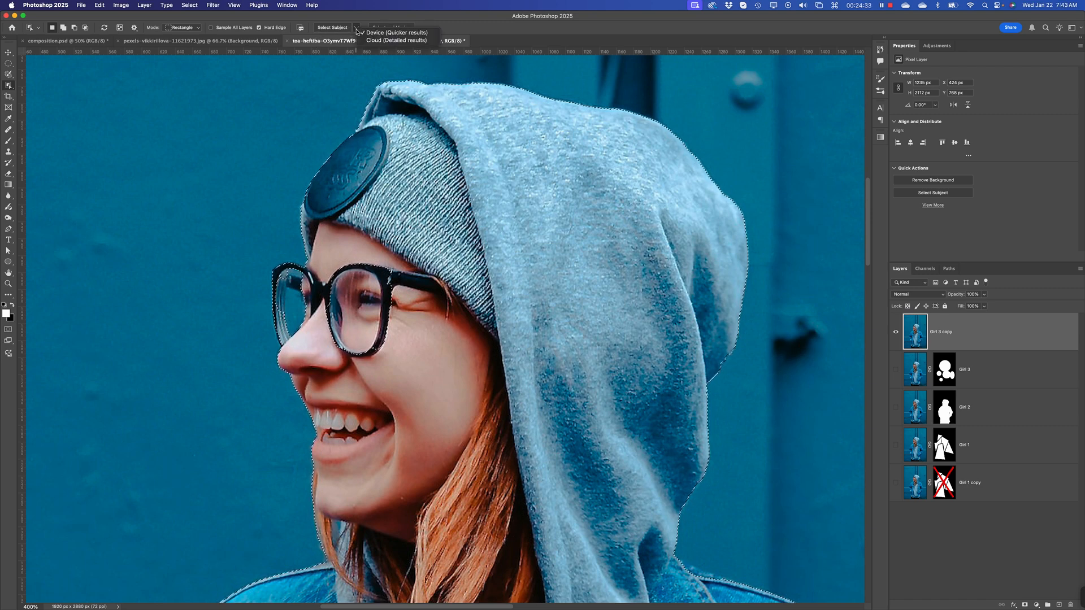
{"action": "left_click", "coordinate": [320, 46]}
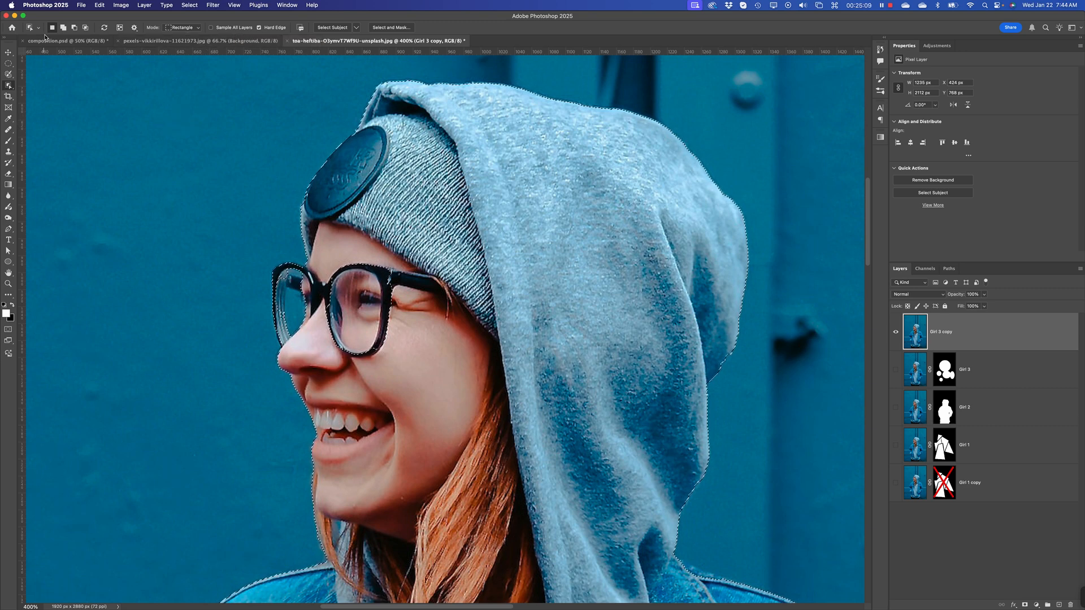
{"action": "left_click", "coordinate": [386, 28]}
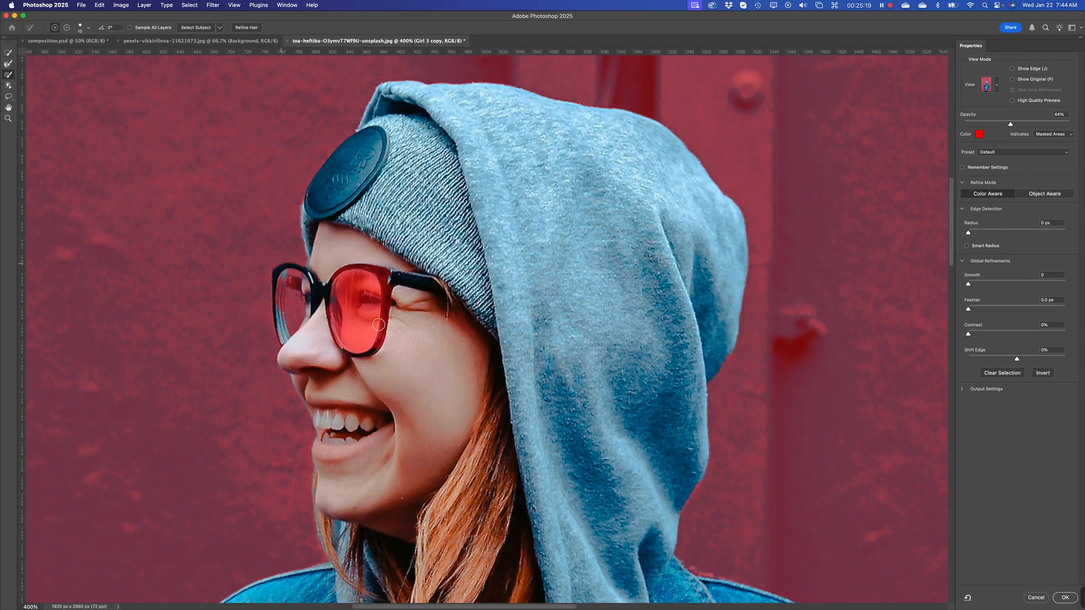
Step: Enlarge the brush and paint the masked glasses lenses into the selection
{"action": "key", "text": "space"}
{"action": "mouse_move", "coordinate": [694, 444]}
{"action": "left_mouse_down"}
{"action": "mouse_move", "coordinate": [664, 367]}
{"action": "mouse_move", "coordinate": [693, 376]}
{"action": "left_mouse_up"}
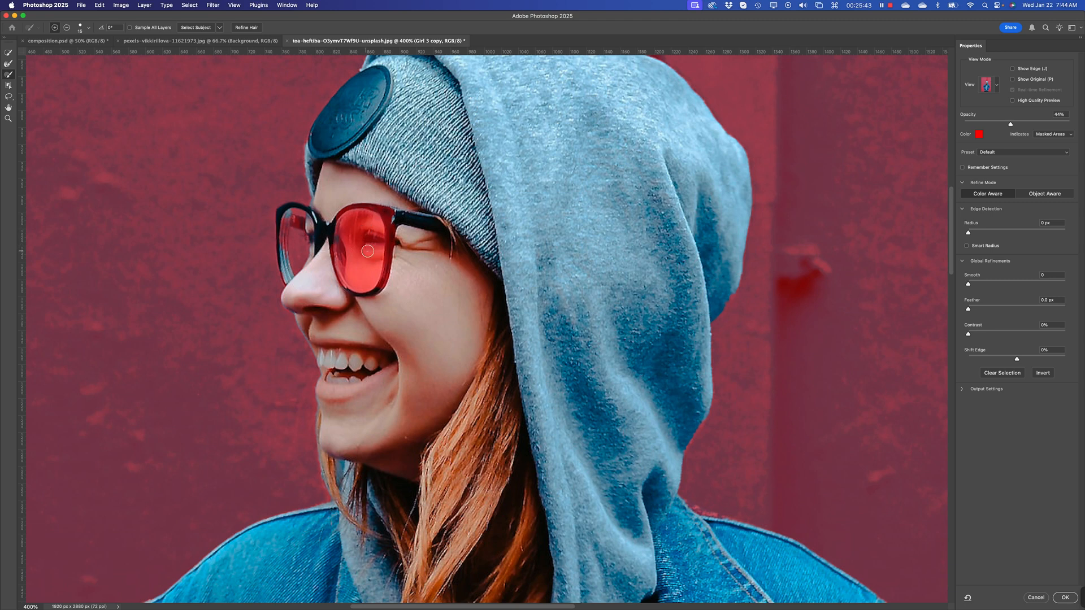
{"action": "key", "text": "bracketright"}
{"action": "key", "text": "bracketright"}
{"action": "key", "text": "bracketright"}
{"action": "key", "text": "bracketright"}
{"action": "key", "text": "bracketright"}
{"action": "key", "text": "bracketright"}
{"action": "key", "text": "bracketright"}
{"action": "key", "text": "bracketright"}
{"action": "key", "text": "bracketright"}
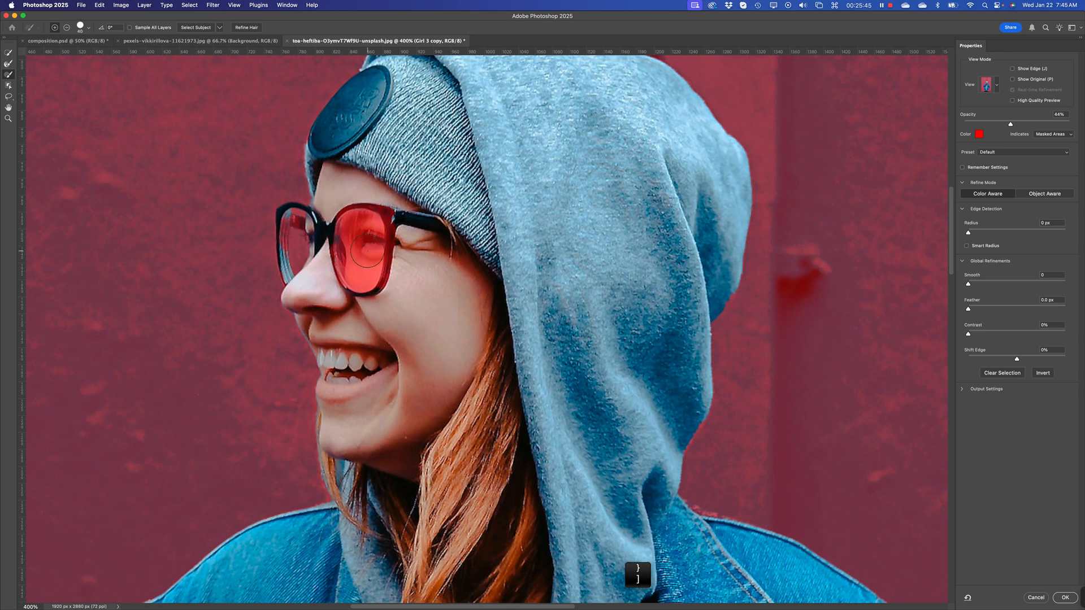
{"action": "mouse_move", "coordinate": [367, 250]}
{"action": "left_mouse_down"}
{"action": "mouse_move", "coordinate": [362, 282]}
{"action": "mouse_move", "coordinate": [362, 241]}
{"action": "mouse_move", "coordinate": [386, 214]}
{"action": "mouse_move", "coordinate": [351, 233]}
{"action": "mouse_move", "coordinate": [373, 279]}
{"action": "mouse_move", "coordinate": [372, 250]}
{"action": "mouse_move", "coordinate": [354, 286]}
{"action": "mouse_move", "coordinate": [300, 244]}
{"action": "mouse_move", "coordinate": [306, 237]}
{"action": "mouse_move", "coordinate": [313, 268]}
{"action": "mouse_move", "coordinate": [333, 275]}
{"action": "mouse_move", "coordinate": [325, 254]}
{"action": "left_mouse_up"}
Step: Shrink the brush and paint the missing jacket edge between the hood and the back shoulder into the selection at 700% zoom
{"action": "scroll", "coordinate": [495, 300], "scroll_direction": "down", "scroll_amount": 5}
{"action": "scroll", "coordinate": [495, 301], "scroll_direction": "right", "scroll_amount": 4}
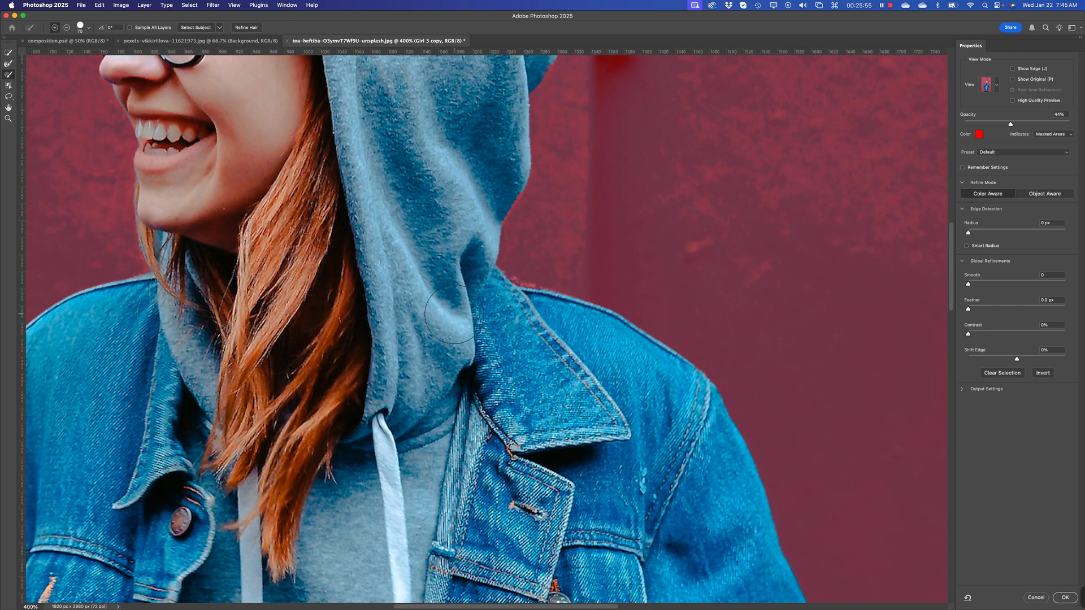
{"action": "key", "text": "super+equal"}
{"action": "key", "text": "super+equal"}
{"action": "key", "text": "super+equal"}
{"action": "key", "text": "super+equal"}
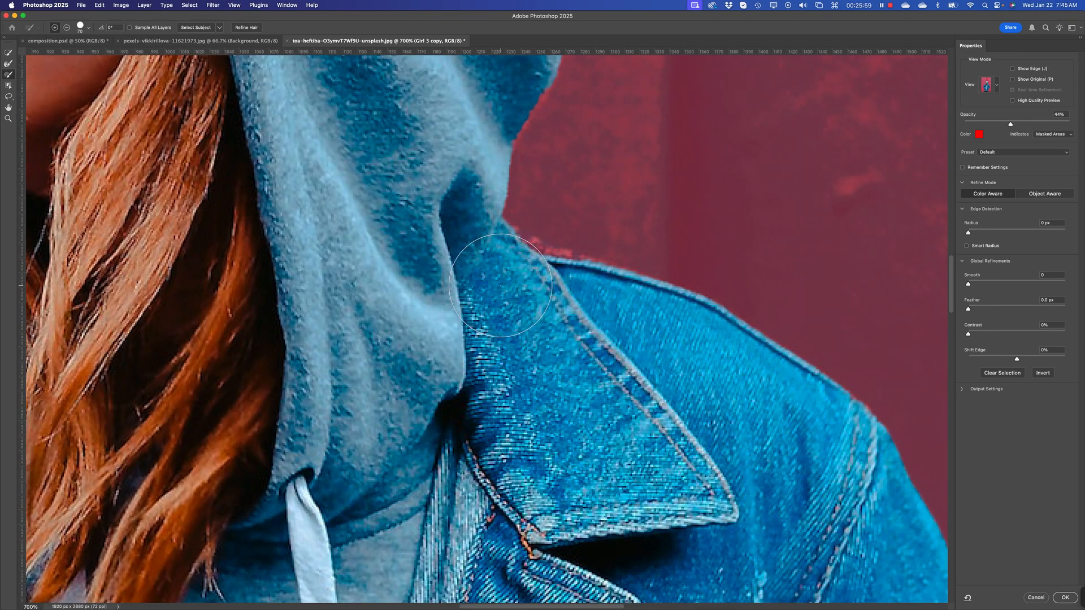
{"action": "key", "text": "bracketleft"}
{"action": "key", "text": "bracketleft"}
{"action": "key", "text": "bracketleft"}
{"action": "key", "text": "bracketleft"}
{"action": "key", "text": "bracketleft"}
{"action": "left_click_drag", "start_coordinate": [532, 269], "coordinate": [614, 295]}
Step: Check the masked edge along the back of the hood, from the shoulder up to its top, for missing areas
{"action": "key", "text": "space"}
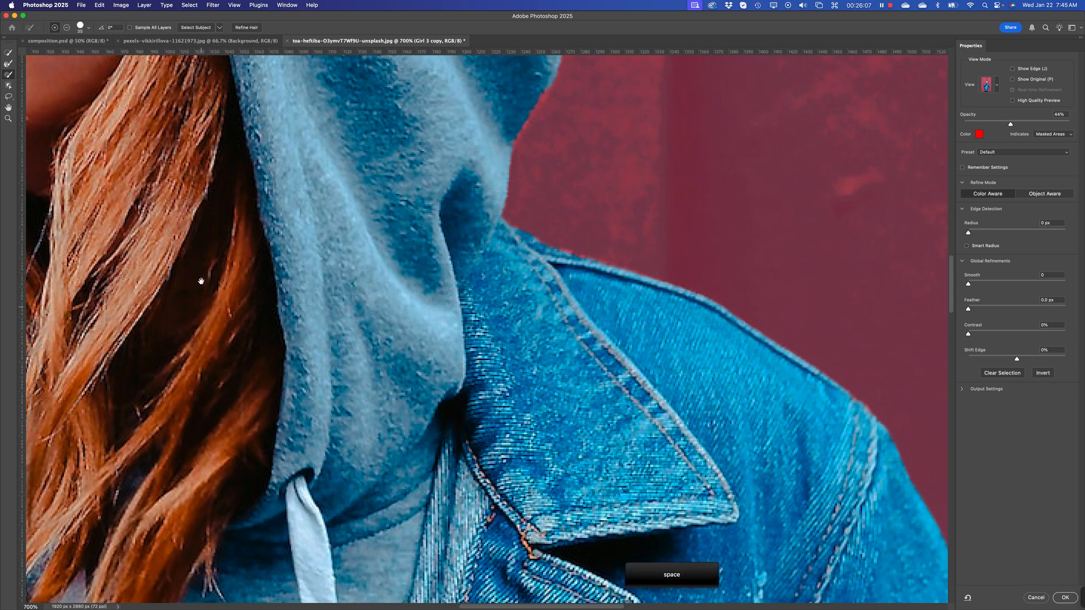
{"action": "left_click_drag", "start_coordinate": [201, 281], "coordinate": [256, 509]}
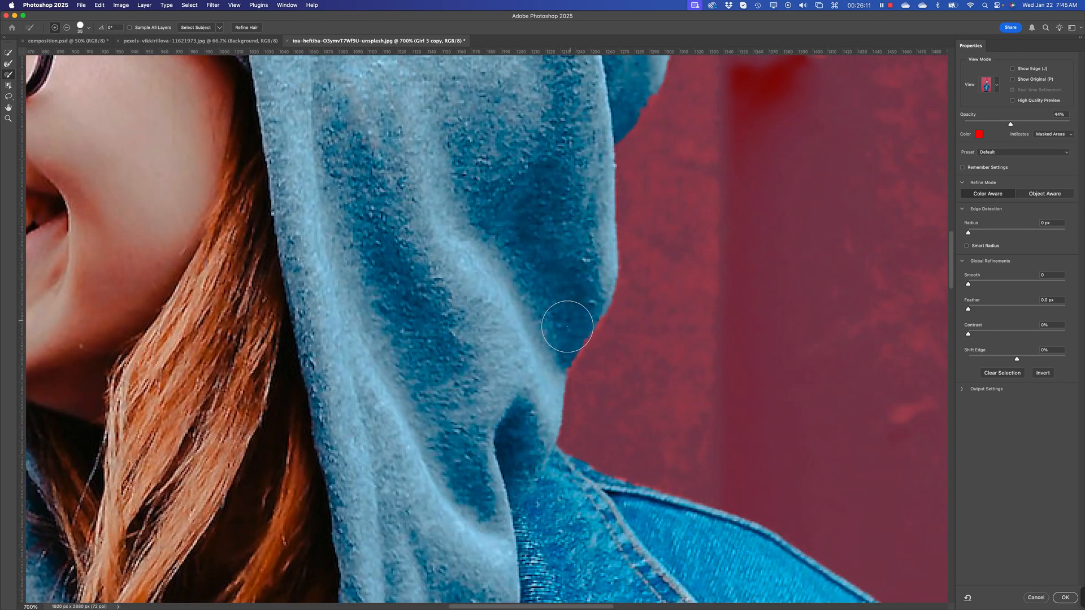
{"action": "key", "text": "space"}
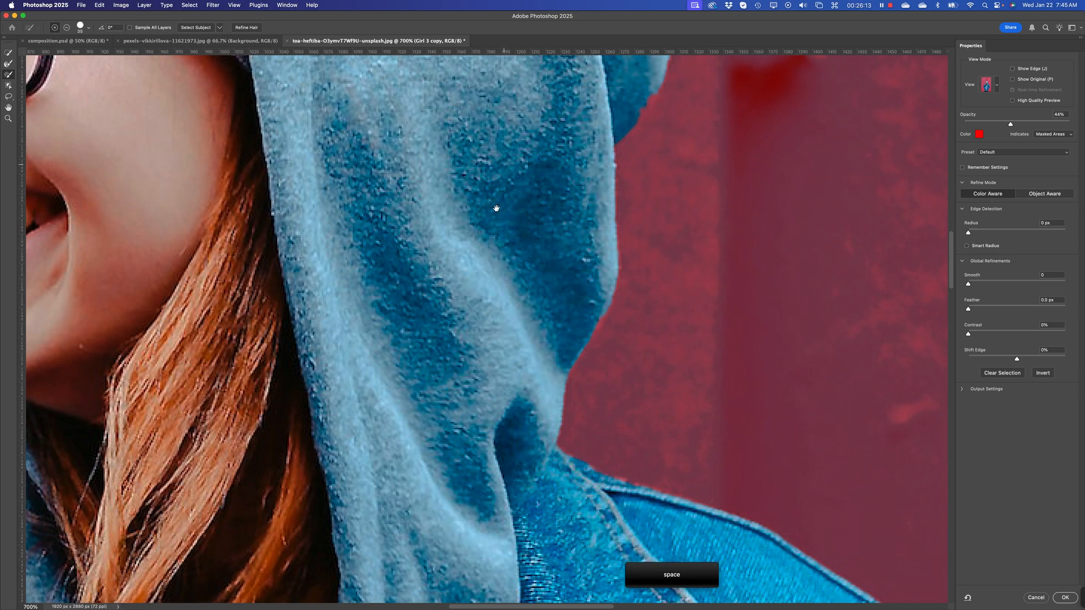
{"action": "left_click_drag", "start_coordinate": [497, 208], "coordinate": [453, 382]}
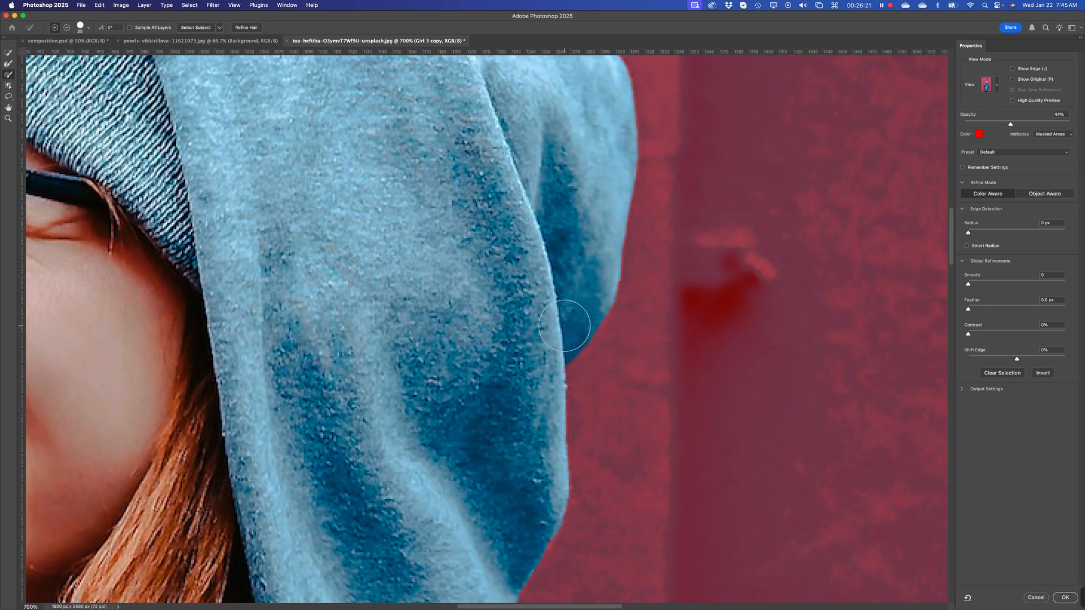
{"action": "key", "text": "space"}
{"action": "left_click_drag", "start_coordinate": [547, 196], "coordinate": [557, 396]}
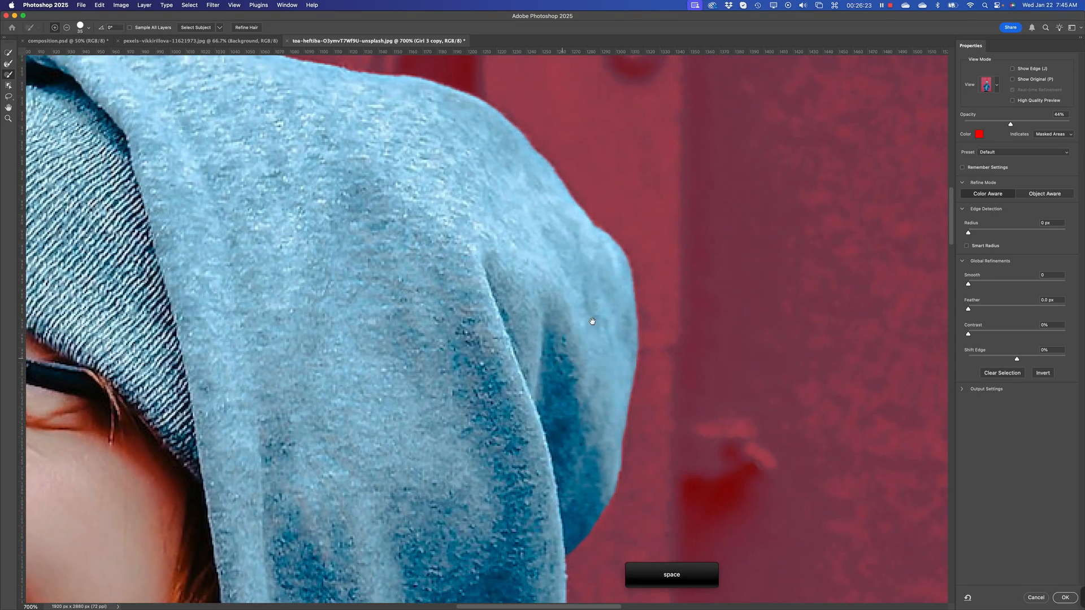
{"action": "key", "text": "space"}
{"action": "left_click_drag", "start_coordinate": [472, 249], "coordinate": [776, 305]}
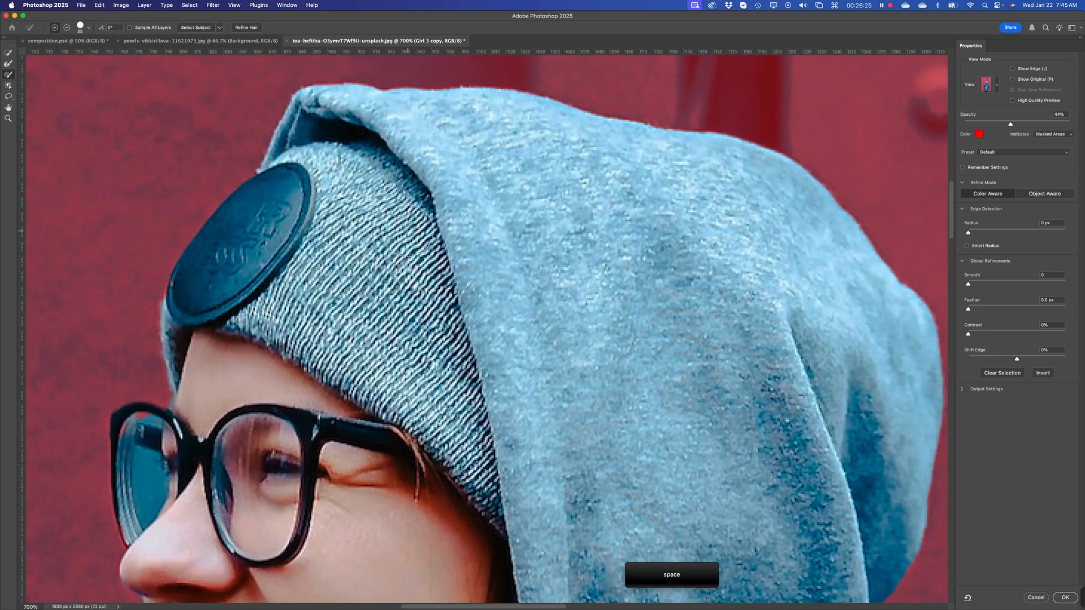
Step: Examine the mask around the glasses, nose, mouth and chin and back up to the beanie
{"action": "left_click_drag", "start_coordinate": [228, 431], "coordinate": [460, 253]}
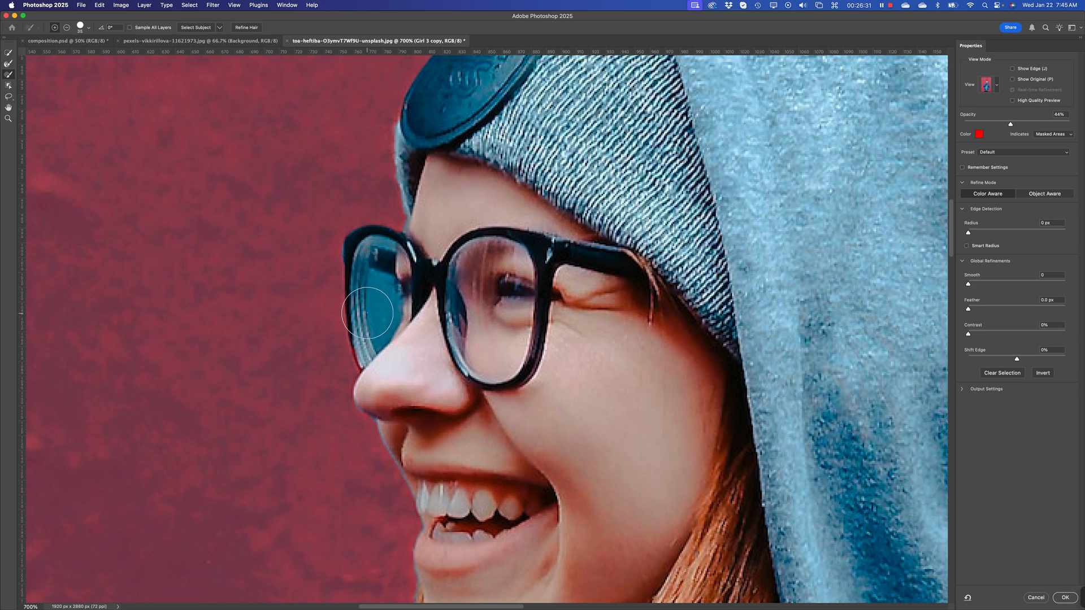
{"action": "key", "text": "shift"}
{"action": "key", "text": "space"}
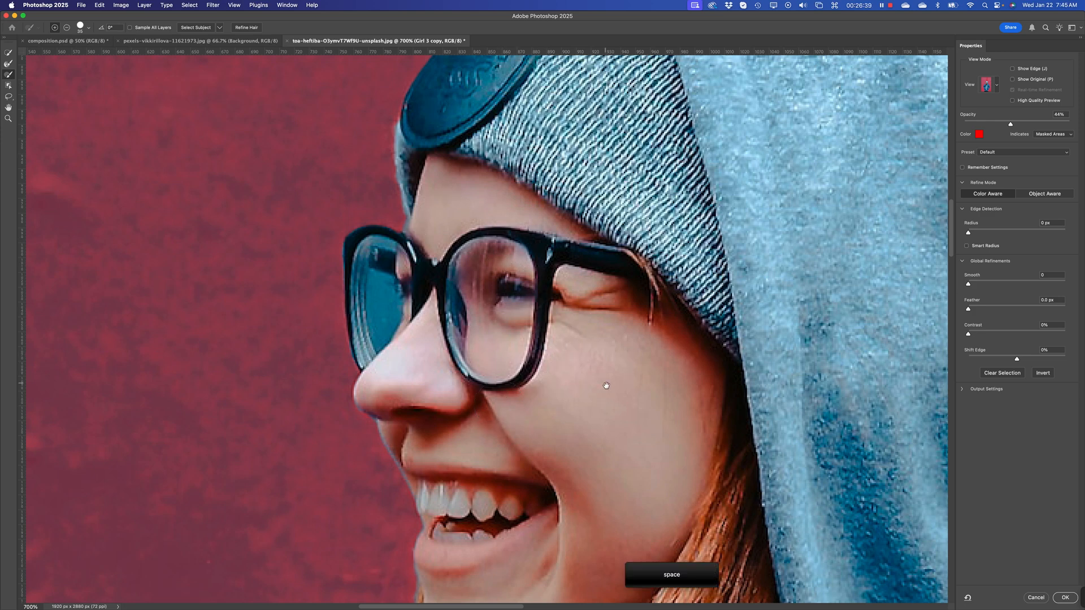
{"action": "left_click_drag", "start_coordinate": [606, 386], "coordinate": [626, 278]}
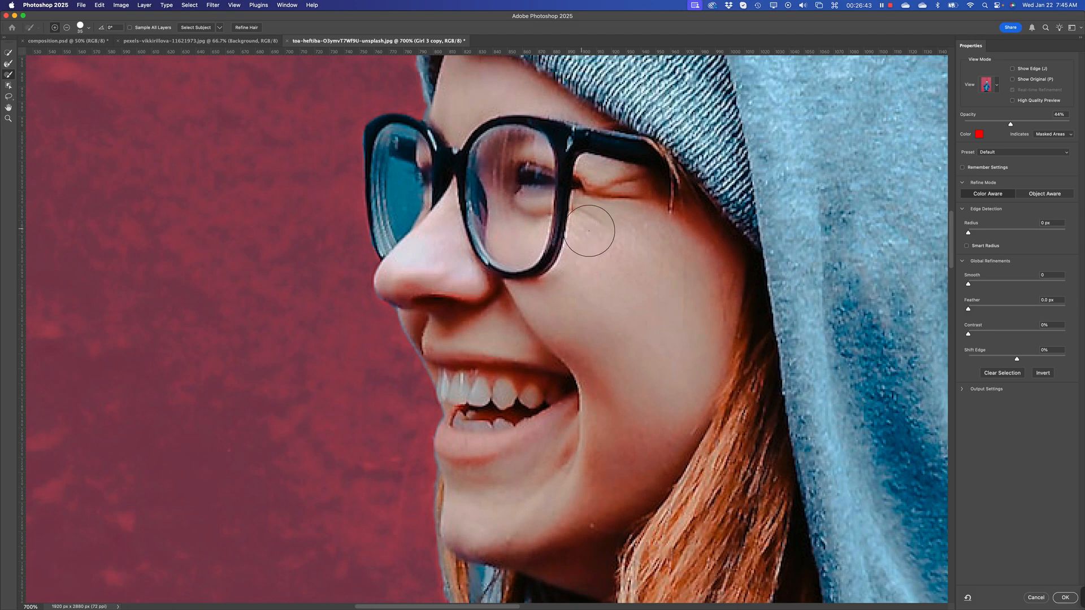
{"action": "key", "text": "space"}
{"action": "left_click_drag", "start_coordinate": [605, 383], "coordinate": [378, 530]}
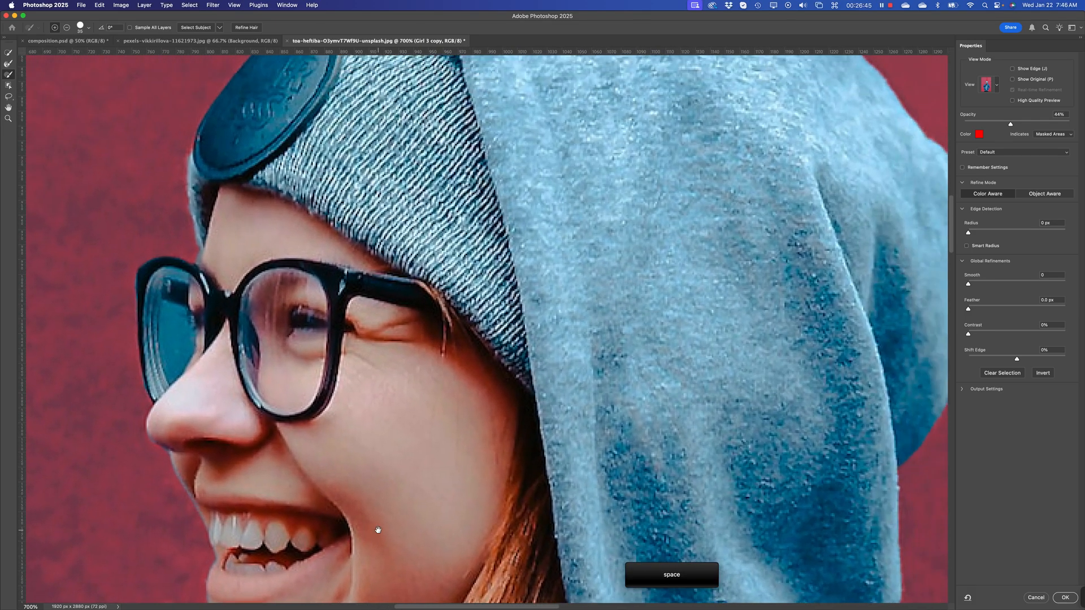
{"action": "left_click_drag", "start_coordinate": [577, 292], "coordinate": [667, 434]}
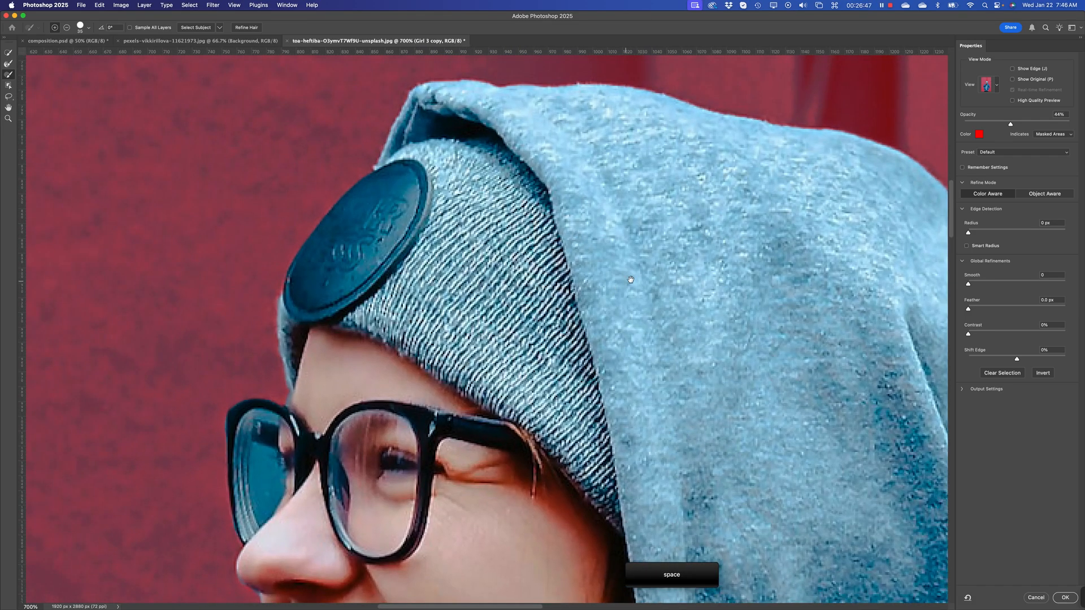
Step: Examine the mask edge from the hood down the back shoulder and sleeve to the gap between arm and jacket
{"action": "left_click_drag", "start_coordinate": [787, 487], "coordinate": [413, 319]}
{"action": "left_click_drag", "start_coordinate": [419, 535], "coordinate": [550, 239]}
{"action": "left_click_drag", "start_coordinate": [589, 424], "coordinate": [388, 113]}
{"action": "left_click_drag", "start_coordinate": [649, 480], "coordinate": [395, 101]}
{"action": "left_click_drag", "start_coordinate": [514, 304], "coordinate": [496, 259]}
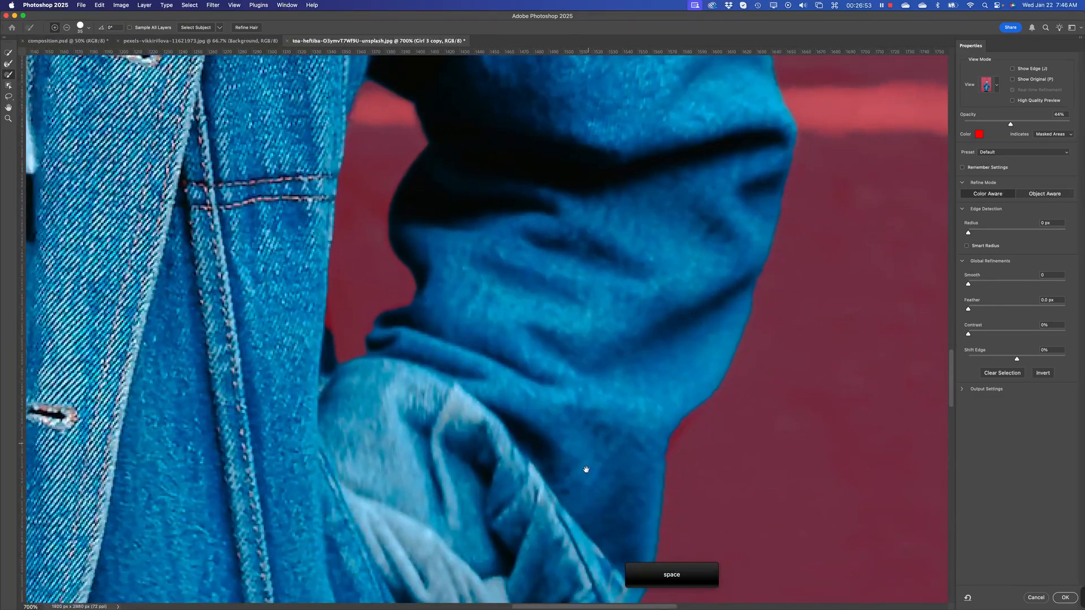
{"action": "mouse_move", "coordinate": [583, 467]}
{"action": "left_mouse_down"}
{"action": "mouse_move", "coordinate": [632, 225]}
{"action": "mouse_move", "coordinate": [574, 356]}
{"action": "mouse_move", "coordinate": [589, 372]}
{"action": "mouse_move", "coordinate": [757, 465]}
{"action": "mouse_move", "coordinate": [892, 433]}
{"action": "left_mouse_up"}
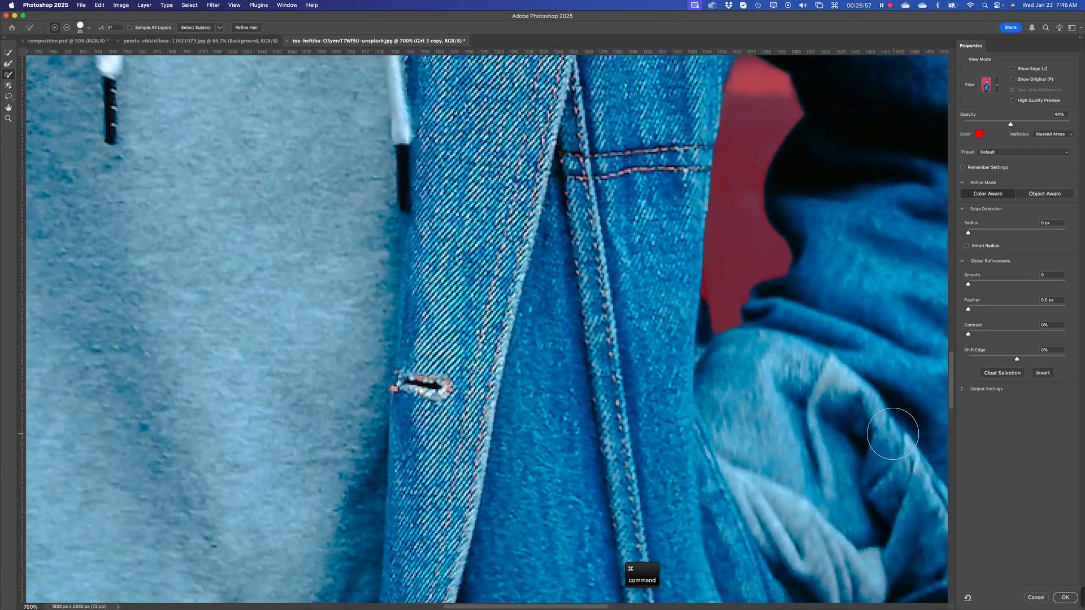
Step: Review the masked figure at 200% zoom, from the hood down to the sweatshirt hem and back up
{"action": "key", "text": "super+minus"}
{"action": "key", "text": "super+minus"}
{"action": "key", "text": "super+minus"}
{"action": "key", "text": "super+minus"}
{"action": "key", "text": "super+minus"}
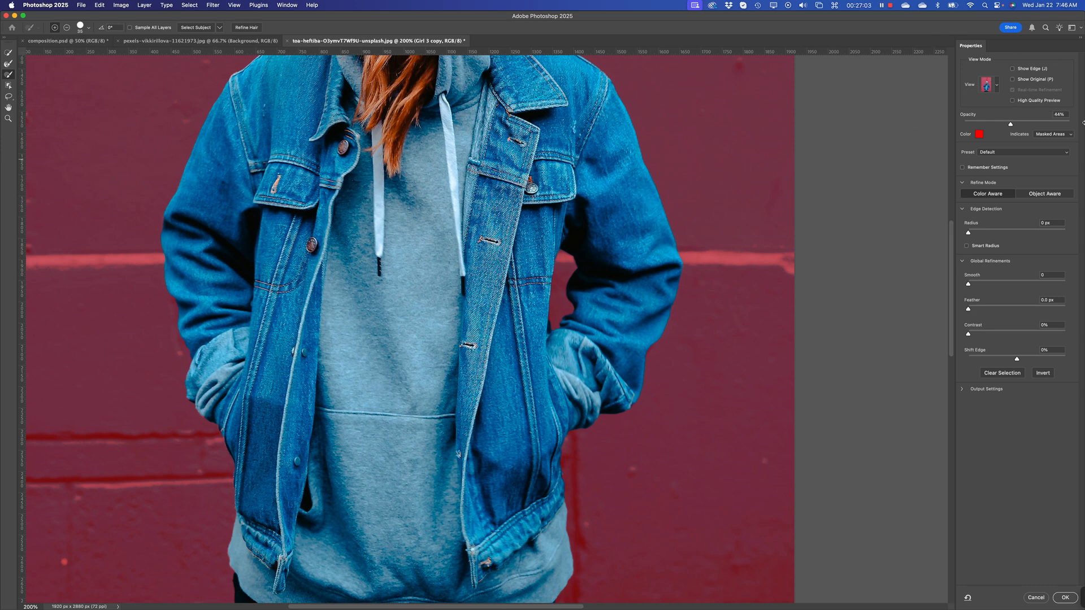
{"action": "key", "text": "space"}
{"action": "left_click_drag", "start_coordinate": [565, 182], "coordinate": [577, 447]}
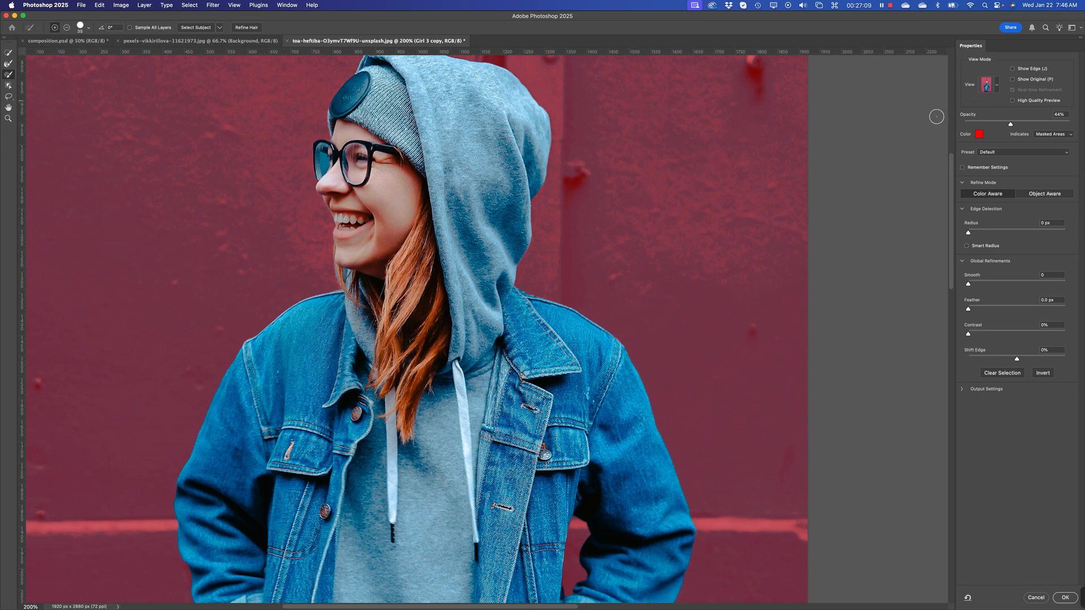
{"action": "left_click", "coordinate": [996, 87]}
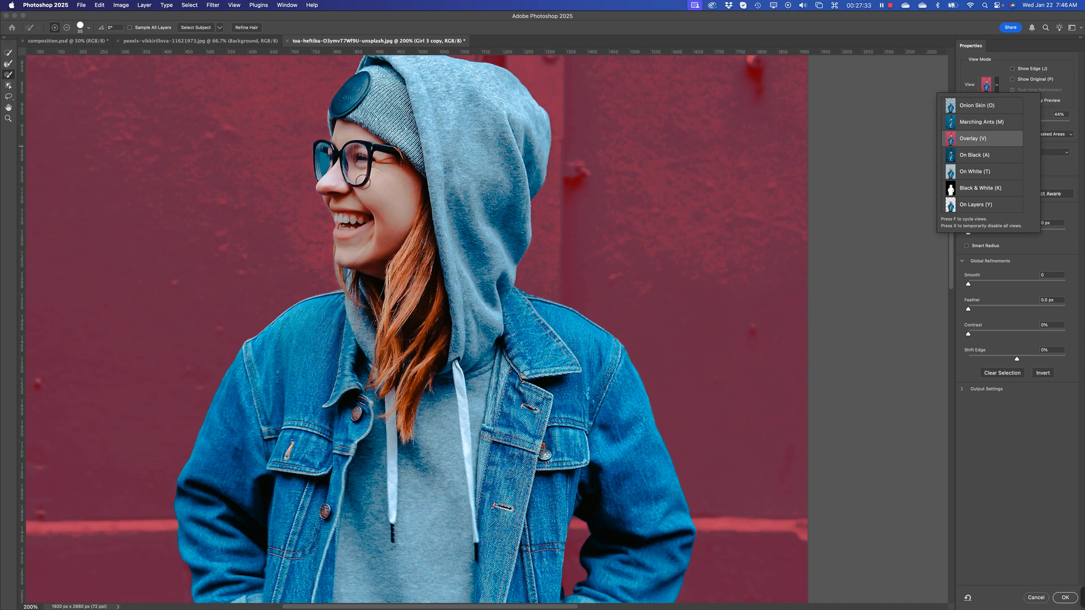
{"action": "key", "text": "space"}
{"action": "left_click_drag", "start_coordinate": [368, 475], "coordinate": [368, 335]}
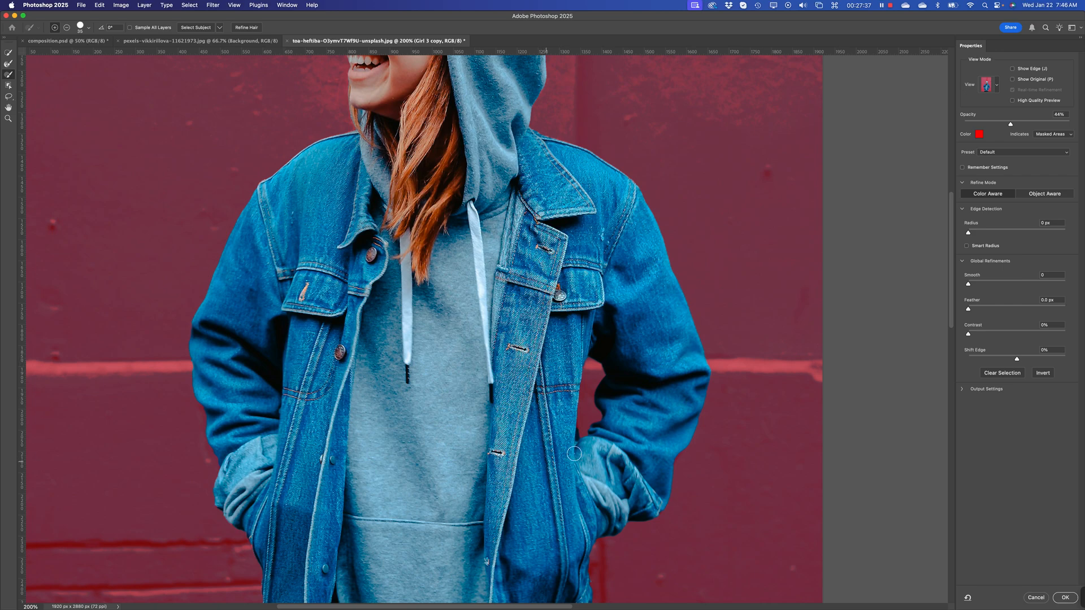
{"action": "key", "text": "space"}
{"action": "left_click_drag", "start_coordinate": [600, 308], "coordinate": [600, 208]}
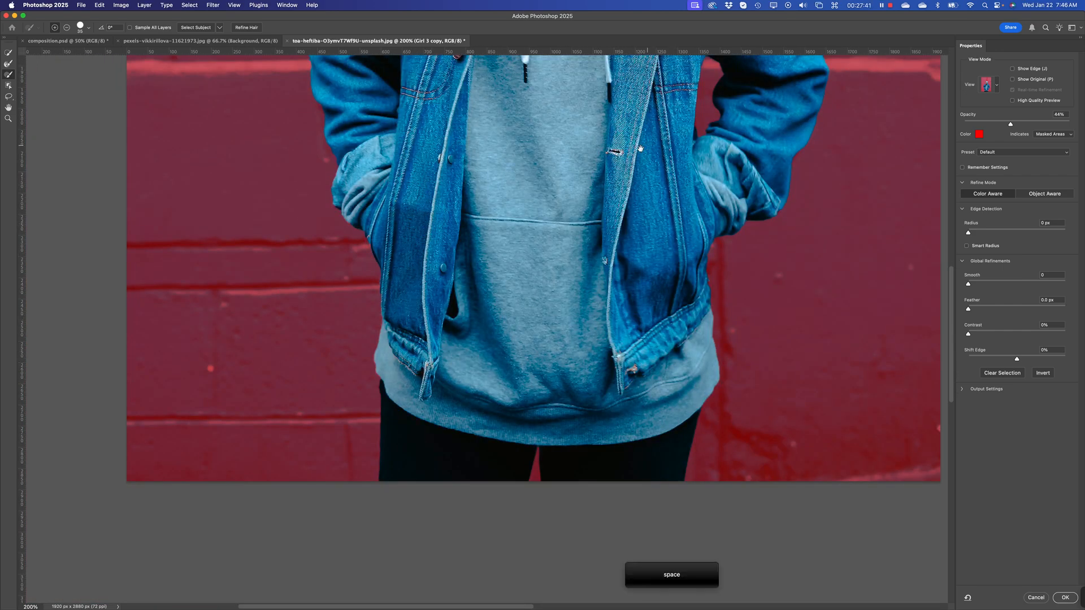
{"action": "scroll", "coordinate": [640, 148], "scroll_direction": "up", "scroll_amount": 10}
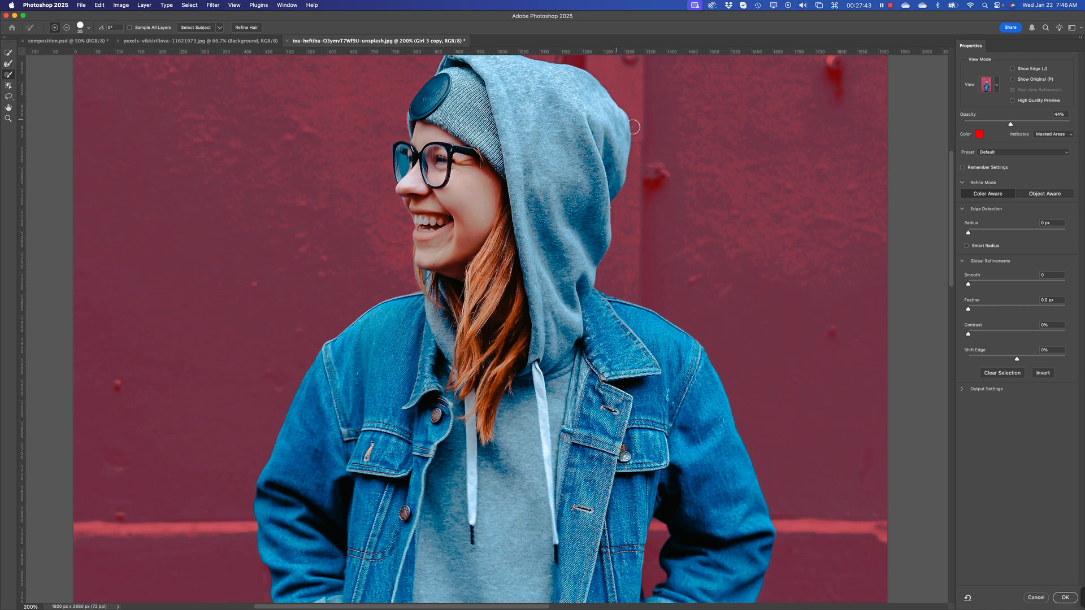
{"action": "left_click_drag", "start_coordinate": [511, 277], "coordinate": [527, 347]}
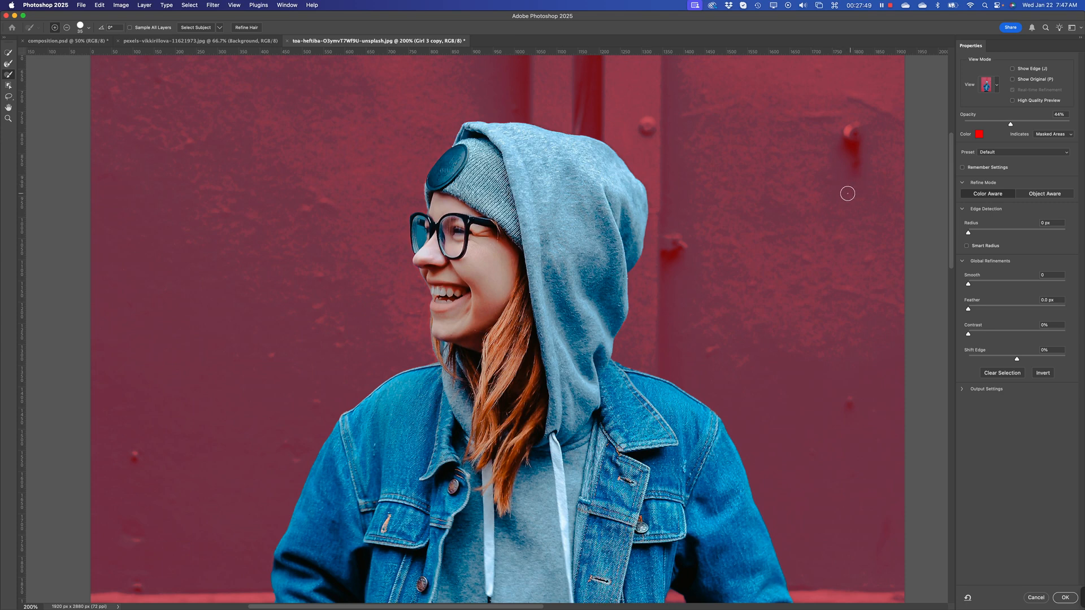
Step: Preview the cut-out in the On Layers view and return to the Overlay view
{"action": "left_click", "coordinate": [997, 87]}
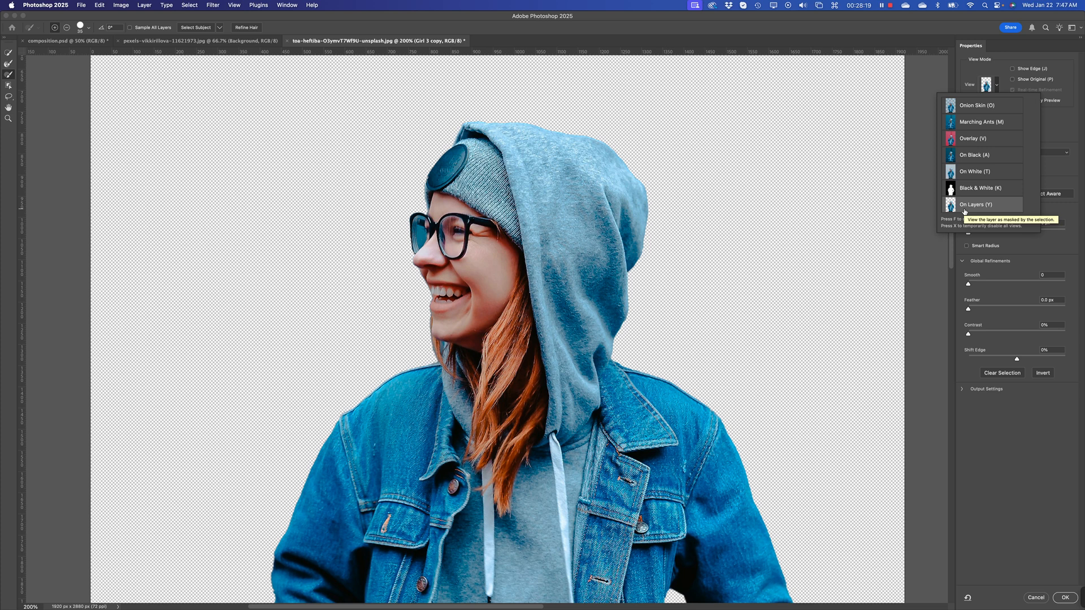
{"action": "left_click", "coordinate": [987, 142]}
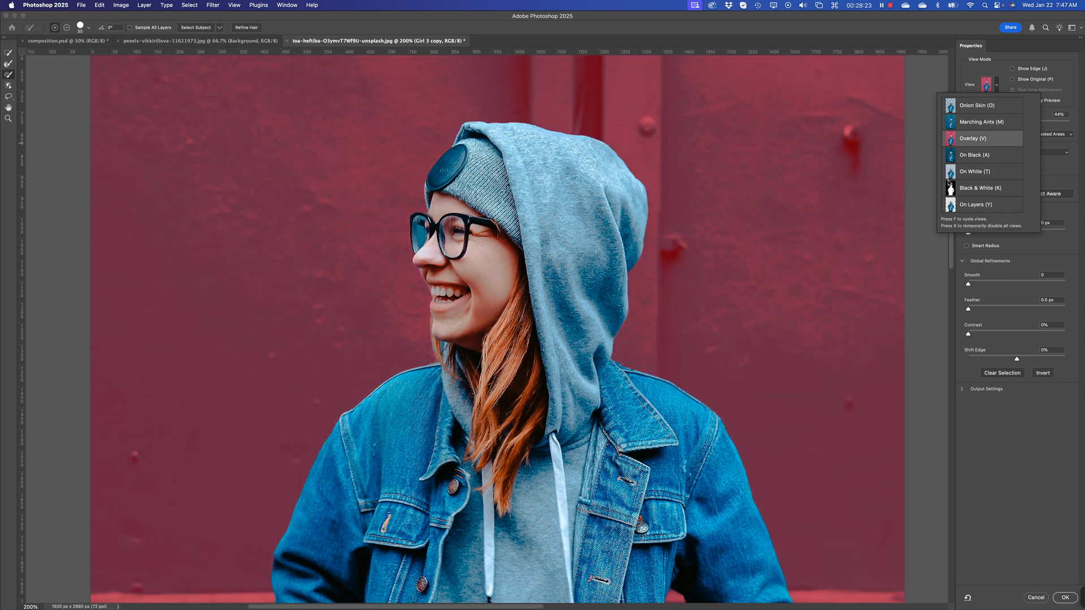
{"action": "left_click", "coordinate": [1011, 447]}
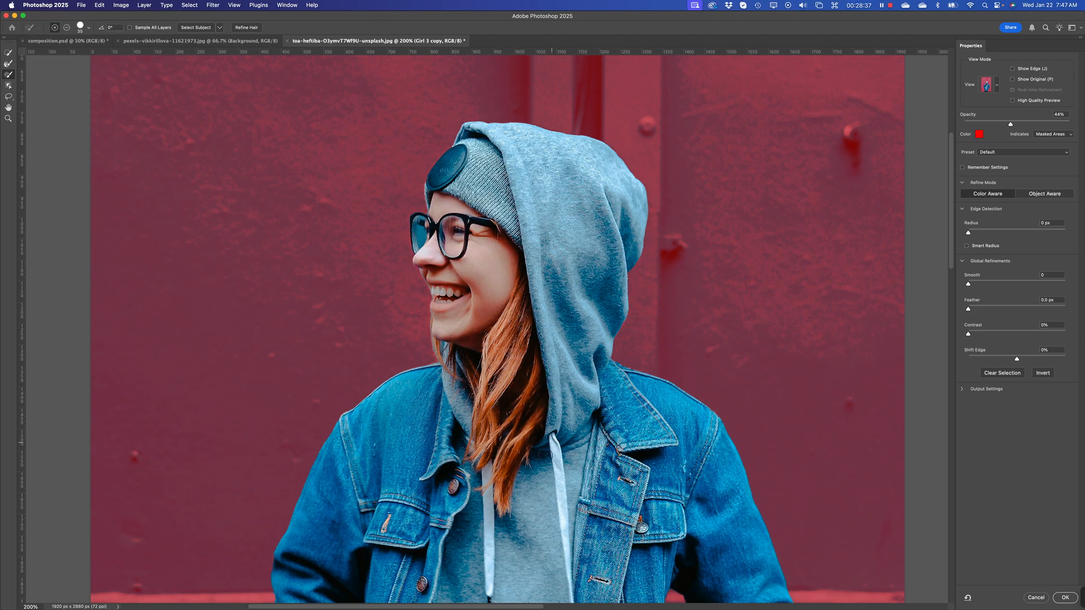
Step: Try the Smooth refinement from its maximum down and set it to 27, judging the hood edge at 600% zoom
{"action": "key", "text": "space"}
{"action": "mouse_move", "coordinate": [535, 405]}
{"action": "left_mouse_down"}
{"action": "mouse_move", "coordinate": [533, 183]}
{"action": "mouse_move", "coordinate": [515, 110]}
{"action": "mouse_move", "coordinate": [475, 269]}
{"action": "left_mouse_up"}
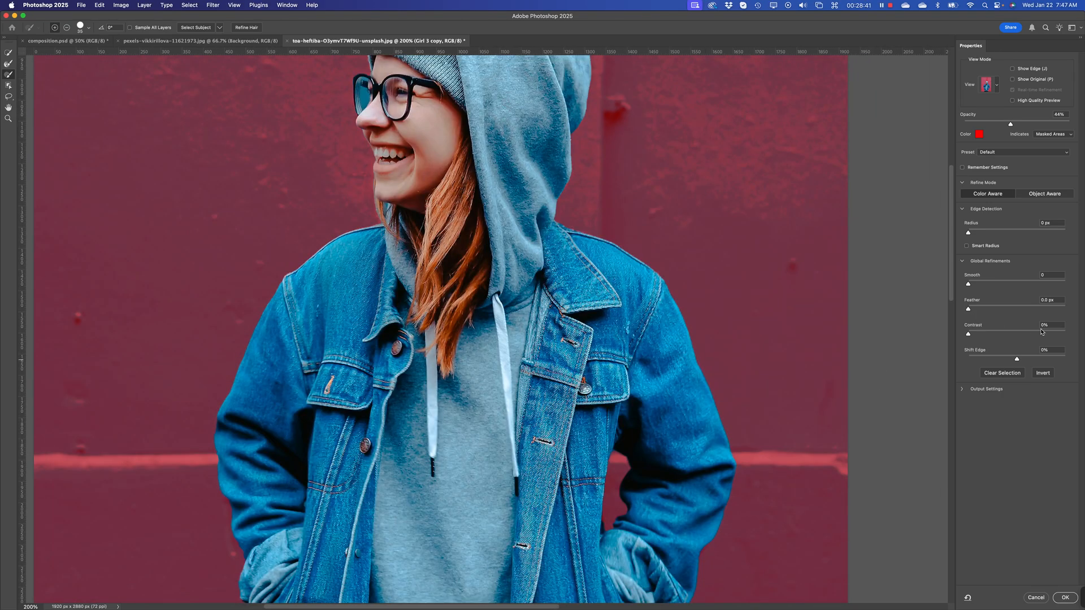
{"action": "key", "text": "space"}
{"action": "left_click_drag", "start_coordinate": [493, 171], "coordinate": [521, 404]}
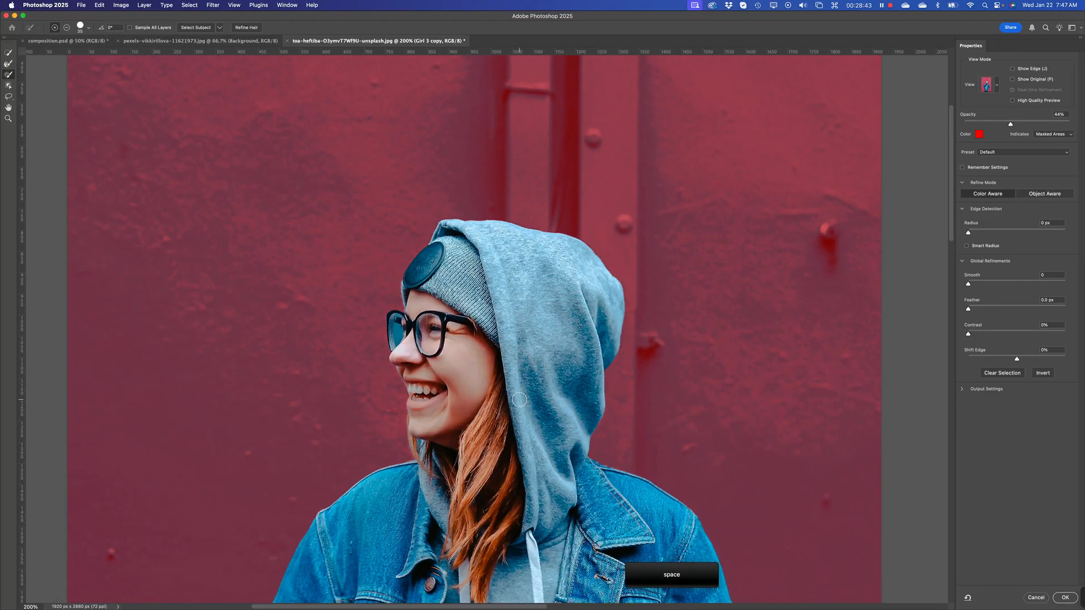
{"action": "key", "text": "super+equal"}
{"action": "key", "text": "super+equal"}
{"action": "key", "text": "super+equal"}
{"action": "key", "text": "super+equal"}
{"action": "key", "text": "space"}
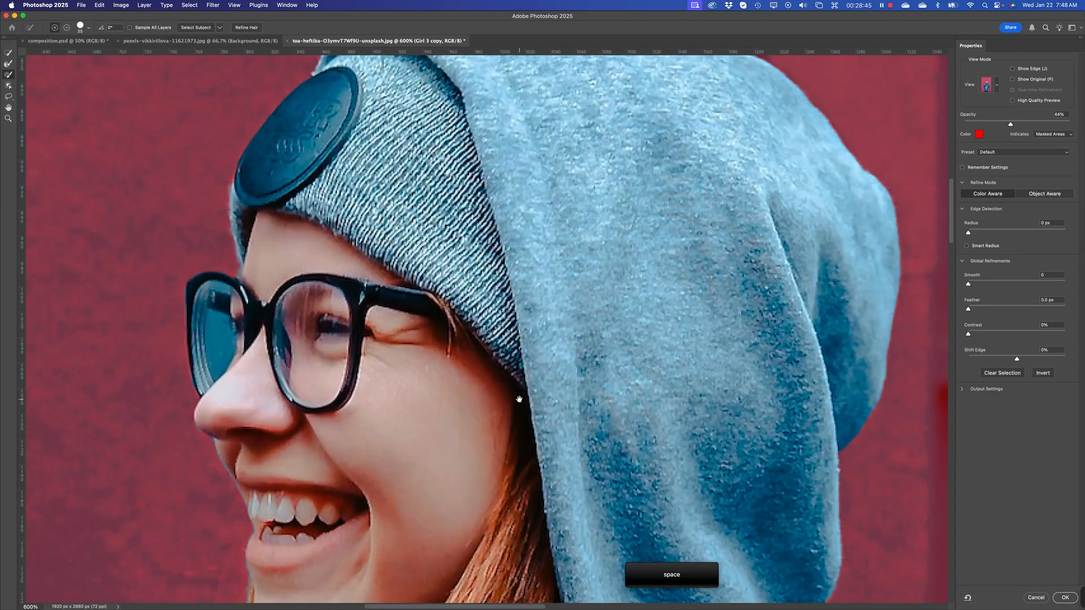
{"action": "left_click_drag", "start_coordinate": [585, 211], "coordinate": [622, 372]}
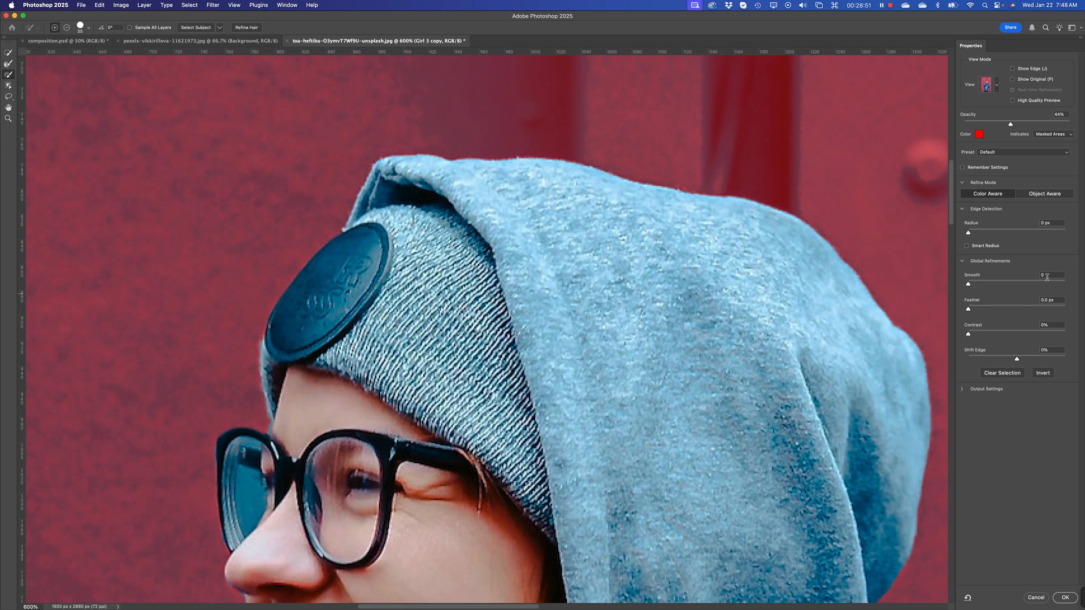
{"action": "left_click_drag", "start_coordinate": [969, 286], "coordinate": [1076, 286]}
{"action": "left_click_drag", "start_coordinate": [1065, 286], "coordinate": [1001, 289]}
{"action": "left_click_drag", "start_coordinate": [1003, 286], "coordinate": [1031, 285]}
{"action": "left_click_drag", "start_coordinate": [1033, 289], "coordinate": [995, 289]}
Step: Set the Feather refinement to 48.3 px and preview the softened cut-out in the On Layers view
{"action": "left_click_drag", "start_coordinate": [969, 312], "coordinate": [1021, 312]}
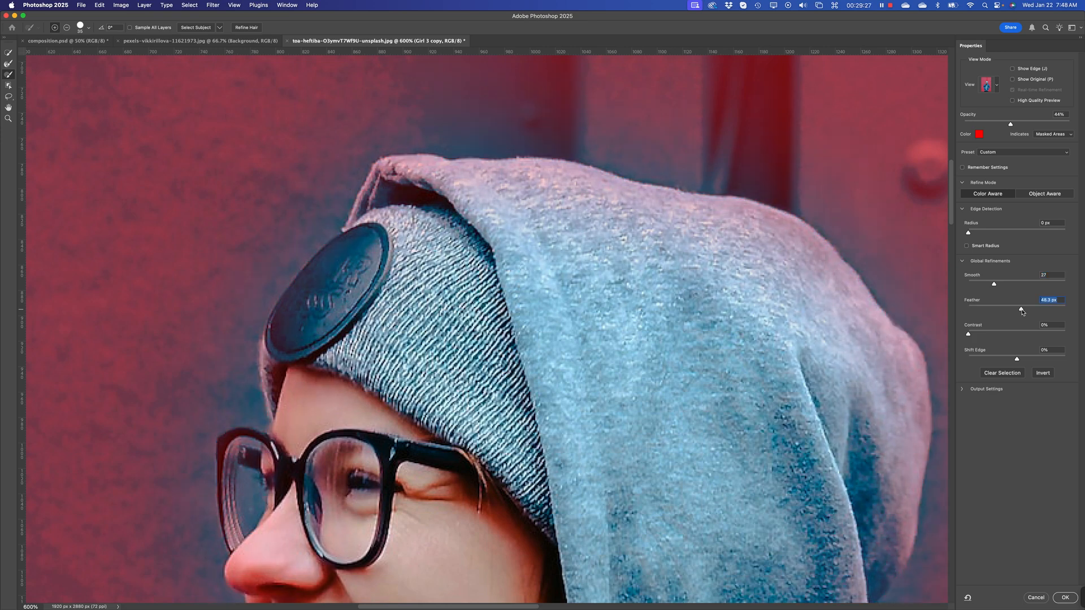
{"action": "left_click", "coordinate": [997, 86]}
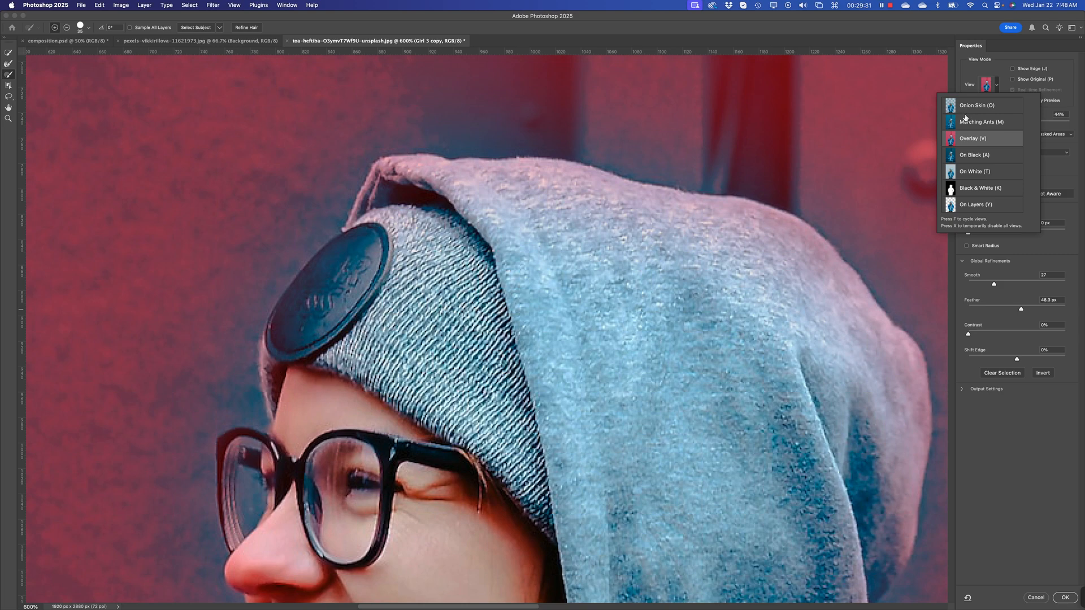
{"action": "left_click", "coordinate": [976, 205]}
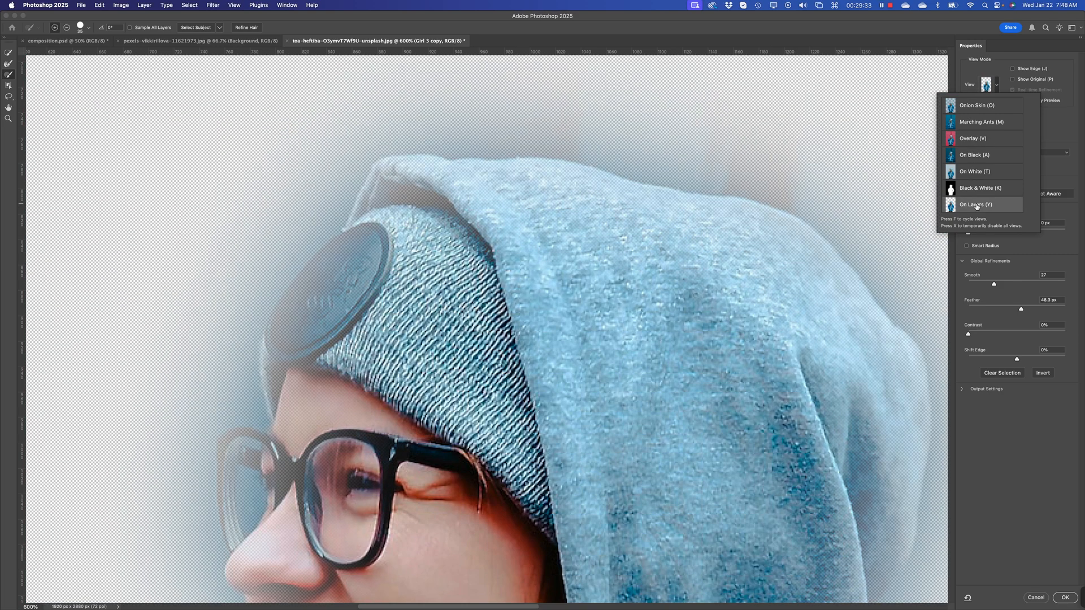
{"action": "key", "text": "super+minus"}
{"action": "key", "text": "super+minus"}
{"action": "key", "text": "super+minus"}
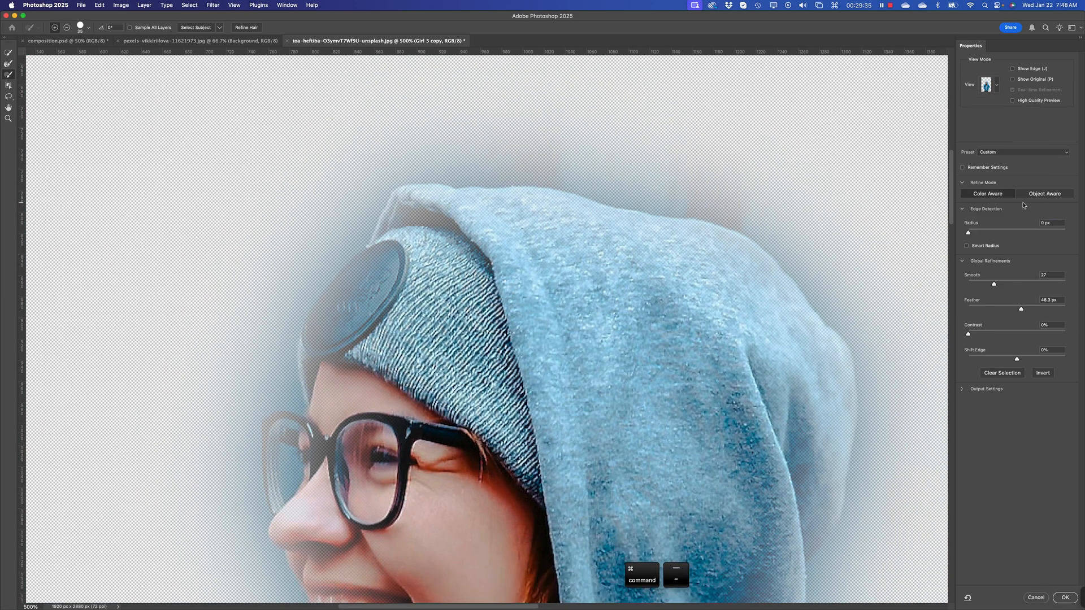
{"action": "key", "text": "super+minus"}
{"action": "key", "text": "super+minus"}
{"action": "key", "text": "super+minus"}
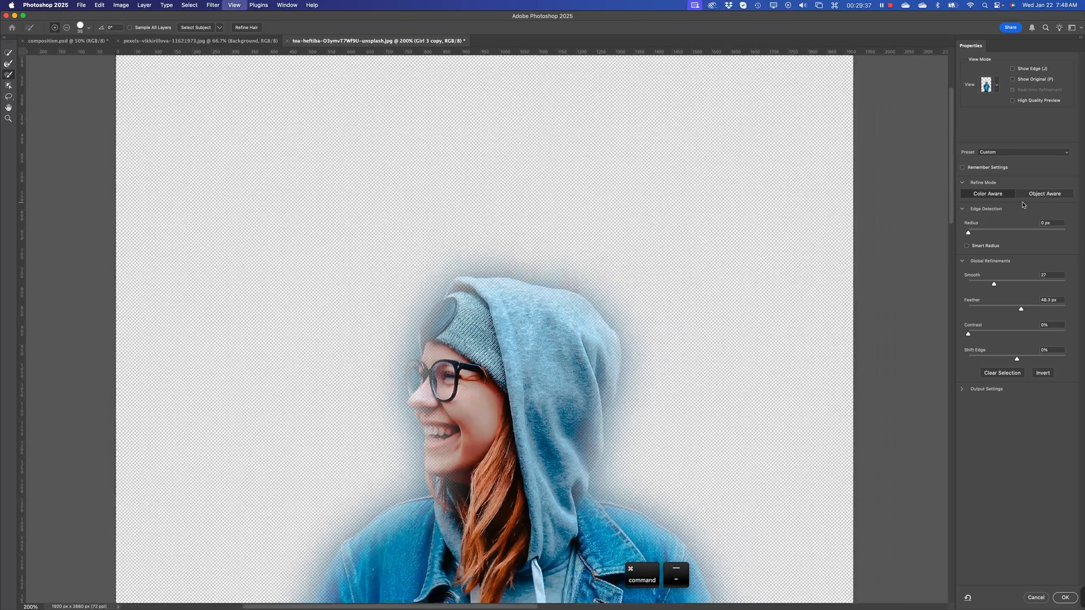
{"action": "key", "text": "super+plus"}
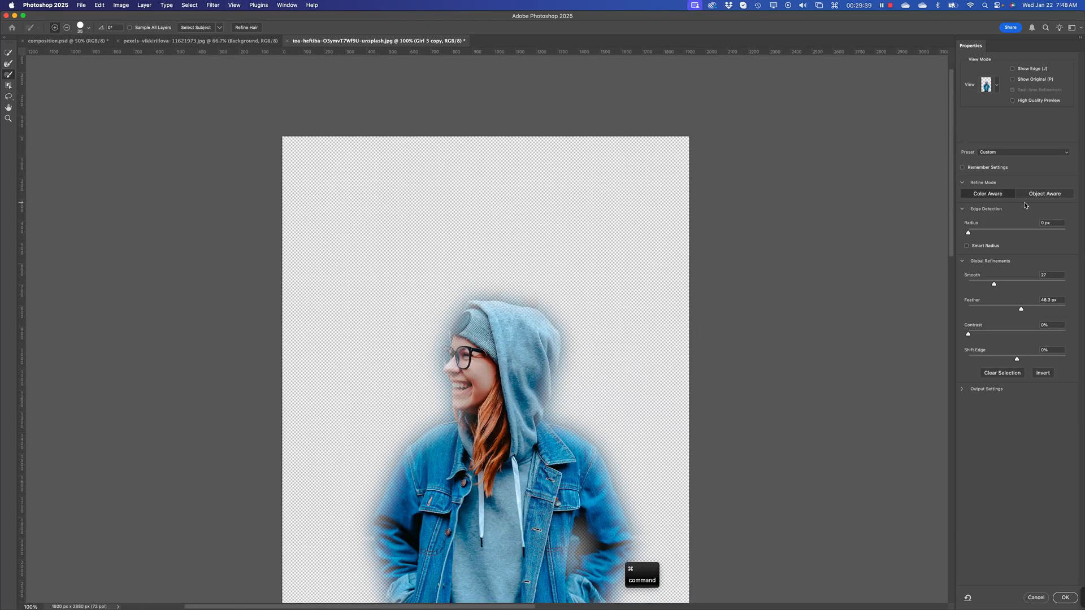
{"action": "key", "text": "super+plus"}
{"action": "key", "text": "super+plus"}
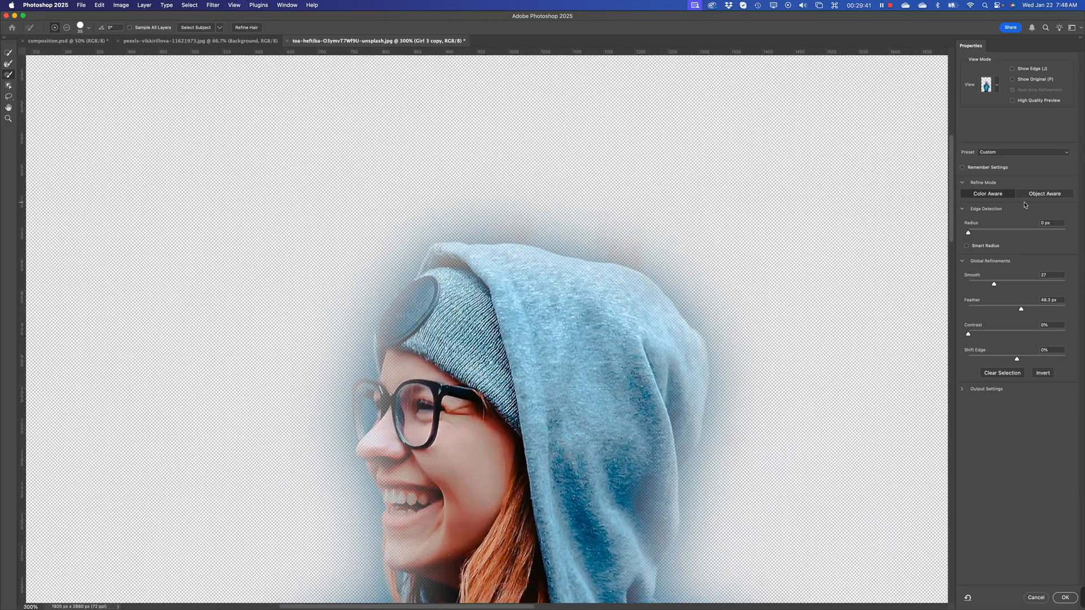
Step: Switch back to the Overlay view and set the Feather refinement to 0.6 px
{"action": "left_click", "coordinate": [997, 86]}
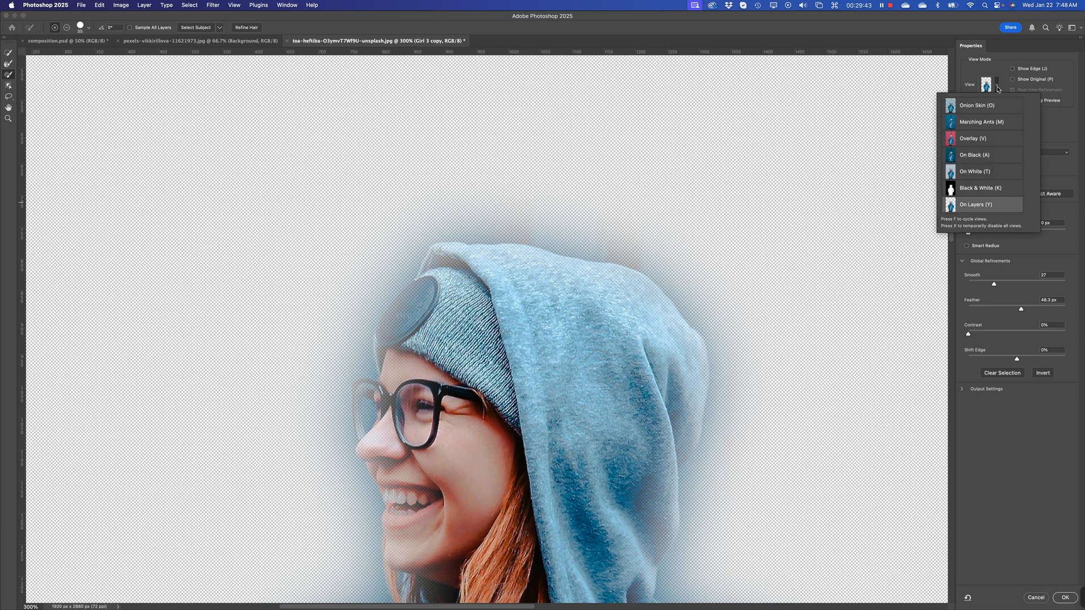
{"action": "left_click", "coordinate": [983, 141]}
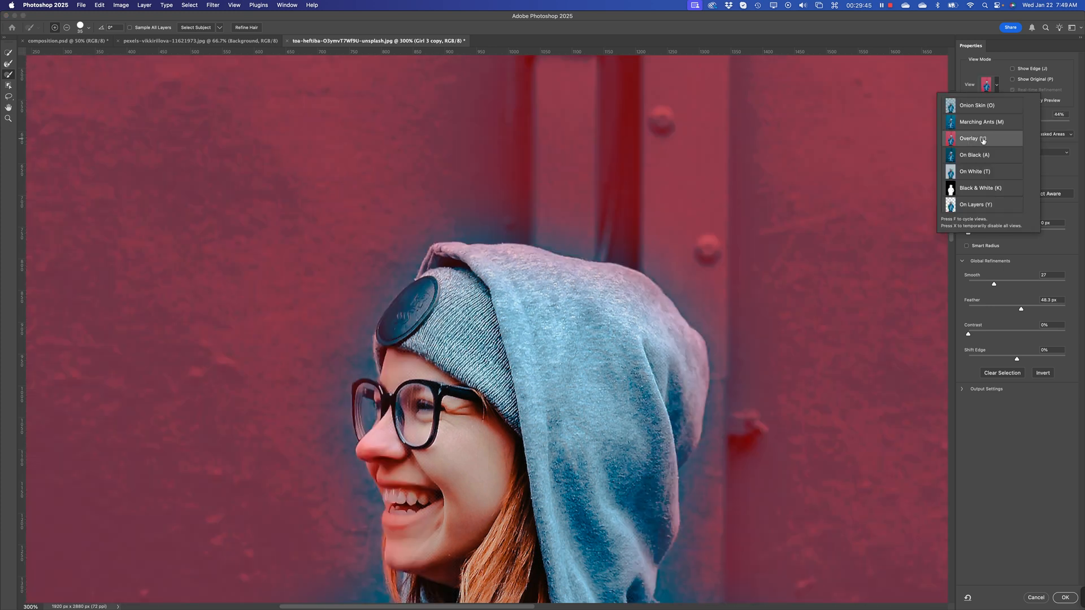
{"action": "left_click", "coordinate": [1024, 404]}
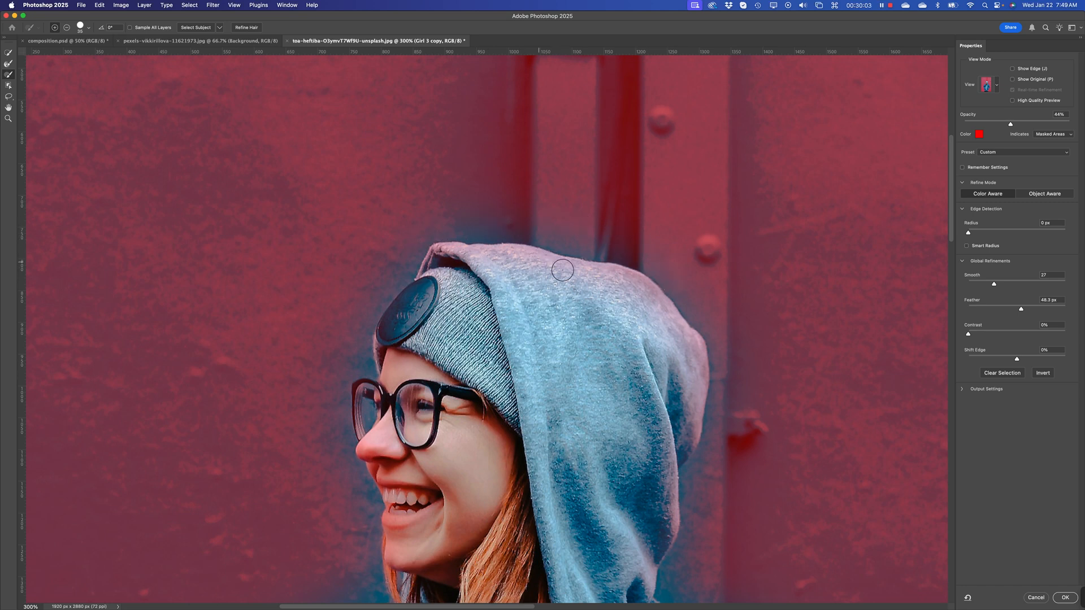
{"action": "left_click", "coordinate": [972, 308]}
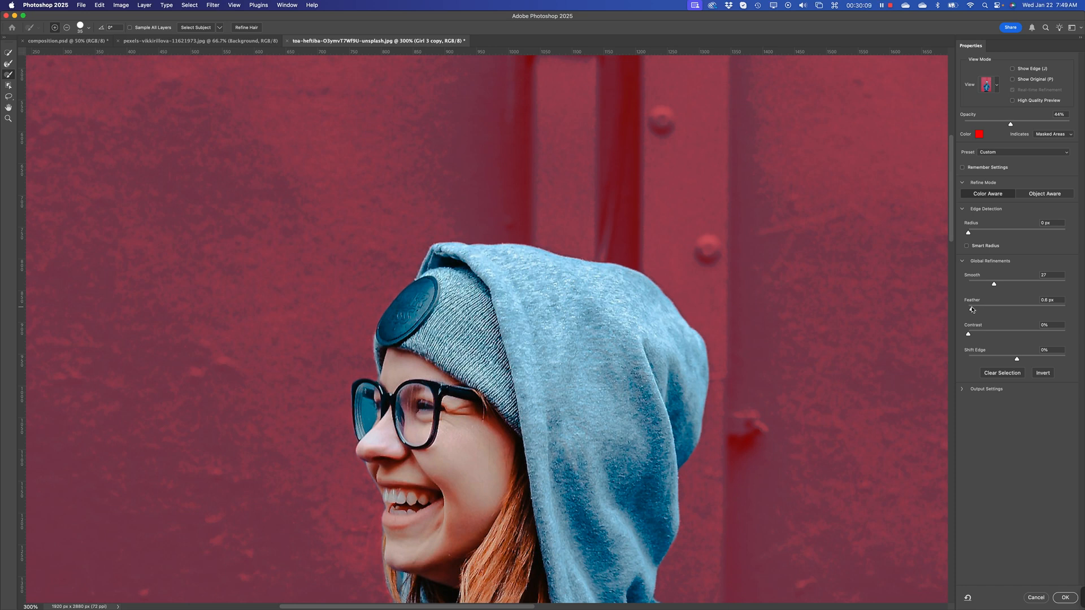
{"action": "left_click", "coordinate": [972, 309]}
{"action": "left_click", "coordinate": [193, 5]}
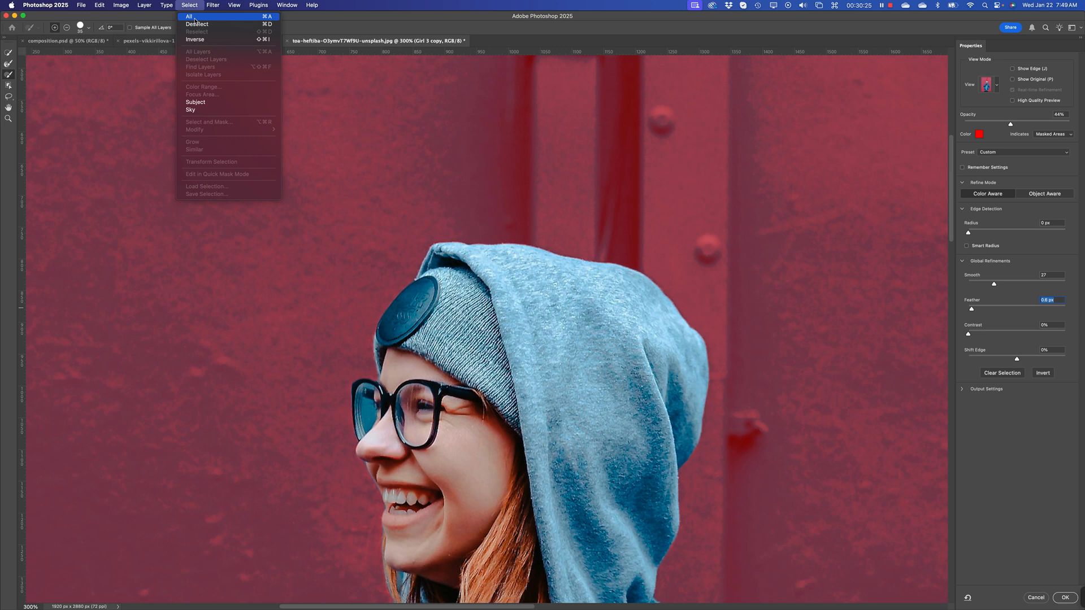
{"action": "left_click", "coordinate": [239, 270]}
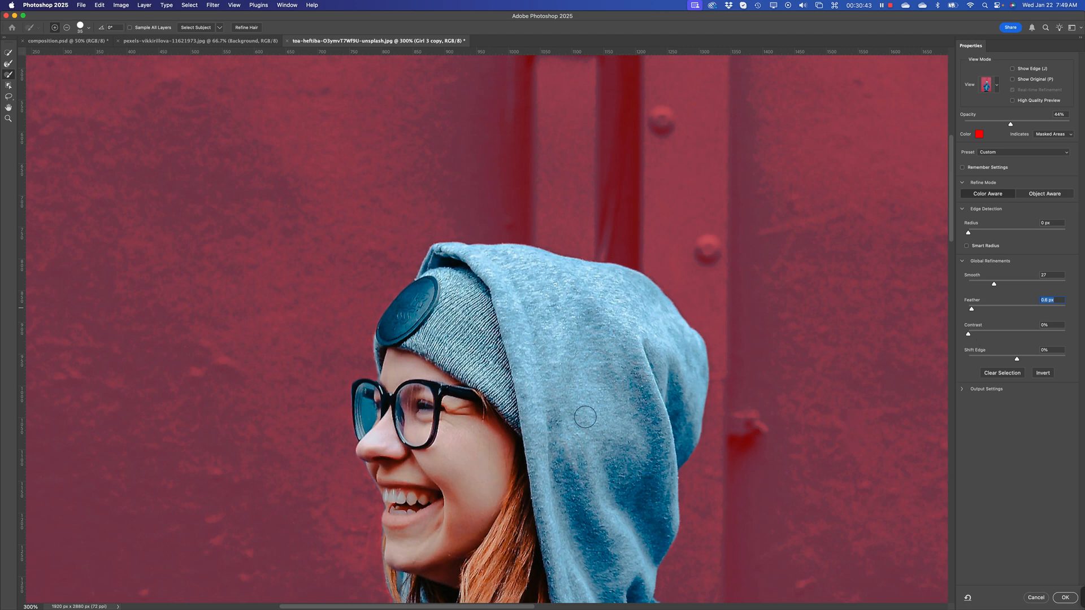
Step: Try high and medium Contrast on the hood edge at 600% zoom and set the Contrast refinement to 11%
{"action": "key", "text": "super+equal"}
{"action": "key", "text": "super+equal"}
{"action": "key", "text": "super+equal"}
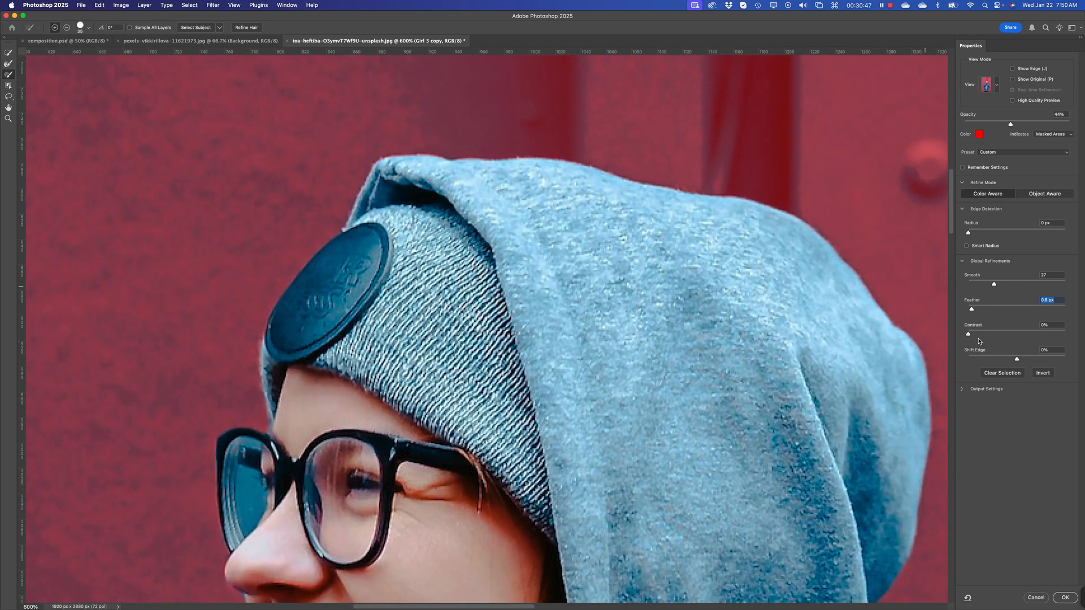
{"action": "left_click_drag", "start_coordinate": [968, 336], "coordinate": [1064, 335]}
{"action": "left_click_drag", "start_coordinate": [1065, 337], "coordinate": [1006, 339]}
{"action": "left_click_drag", "start_coordinate": [1006, 335], "coordinate": [1067, 337]}
{"action": "left_click_drag", "start_coordinate": [1065, 336], "coordinate": [978, 336]}
Step: Shift the mask edge fully inward to -100%, ease it back and set Shift Edge to -21%
{"action": "left_click_drag", "start_coordinate": [1017, 360], "coordinate": [954, 369]}
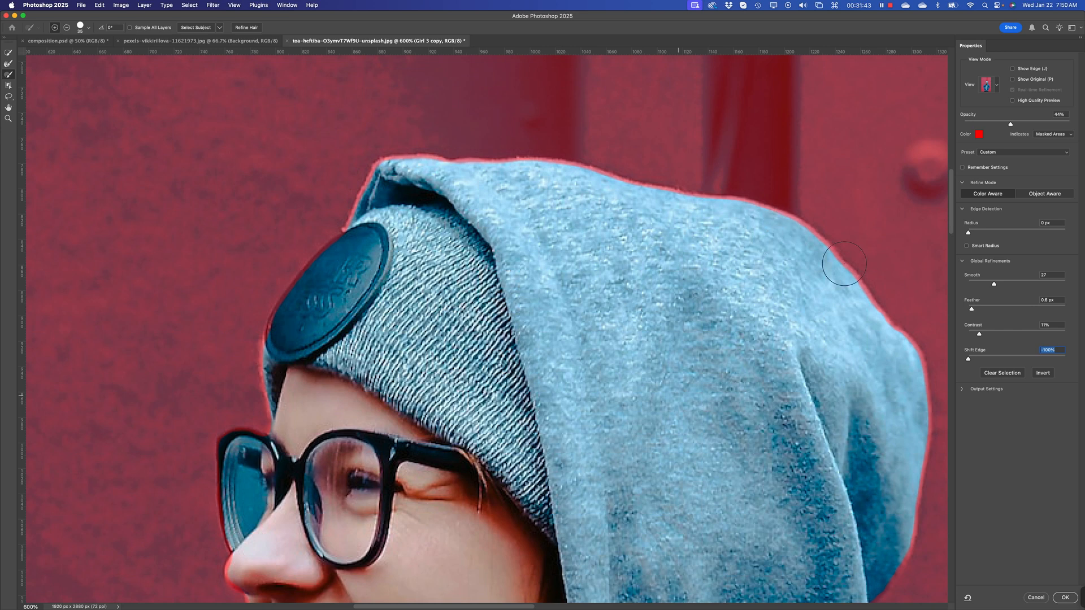
{"action": "left_click_drag", "start_coordinate": [968, 359], "coordinate": [992, 360]}
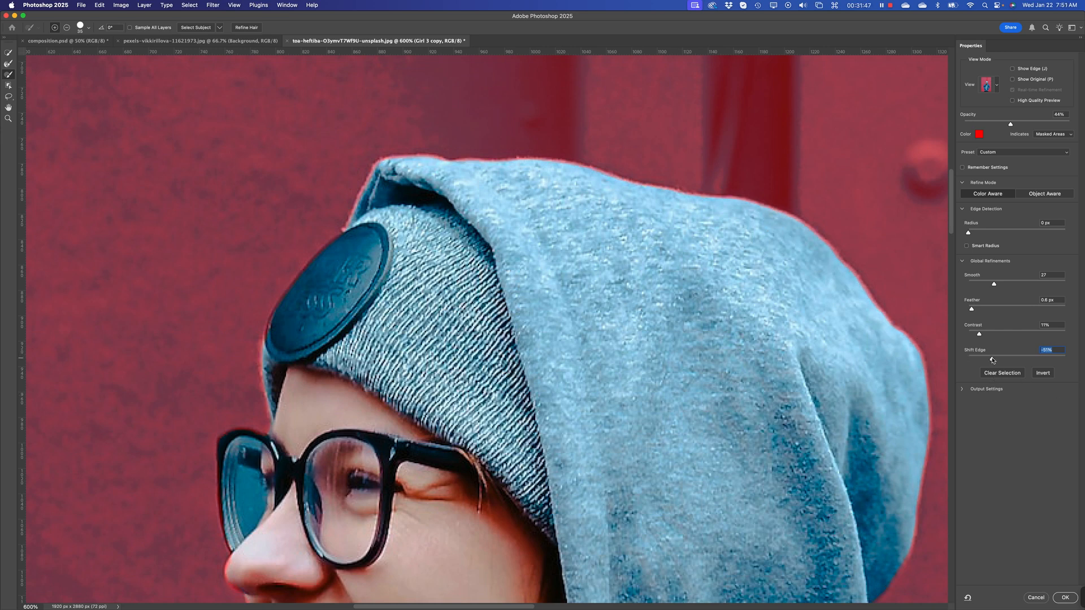
{"action": "left_click_drag", "start_coordinate": [992, 360], "coordinate": [1001, 360]}
{"action": "left_click_drag", "start_coordinate": [1000, 361], "coordinate": [1002, 362]}
{"action": "left_click_drag", "start_coordinate": [1003, 362], "coordinate": [1008, 361]}
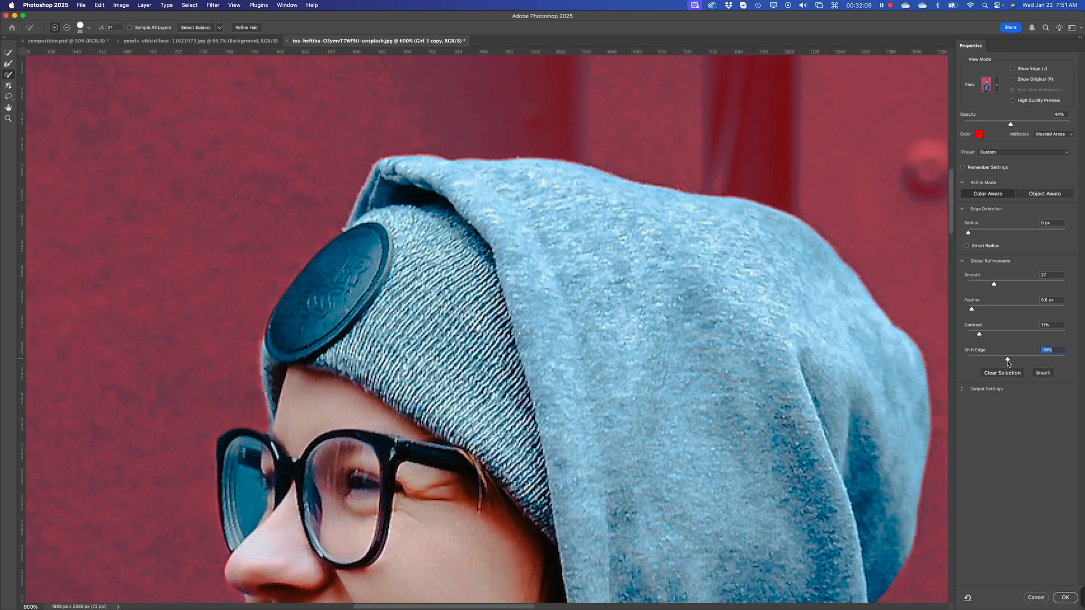
{"action": "left_click_drag", "start_coordinate": [1009, 363], "coordinate": [1006, 362]}
Step: Check the shifted mask edge around the chin, the loose hair and the front jacket shoulder
{"action": "key", "text": "space"}
{"action": "left_click_drag", "start_coordinate": [507, 485], "coordinate": [503, 185]}
{"action": "left_click_drag", "start_coordinate": [526, 500], "coordinate": [622, 286]}
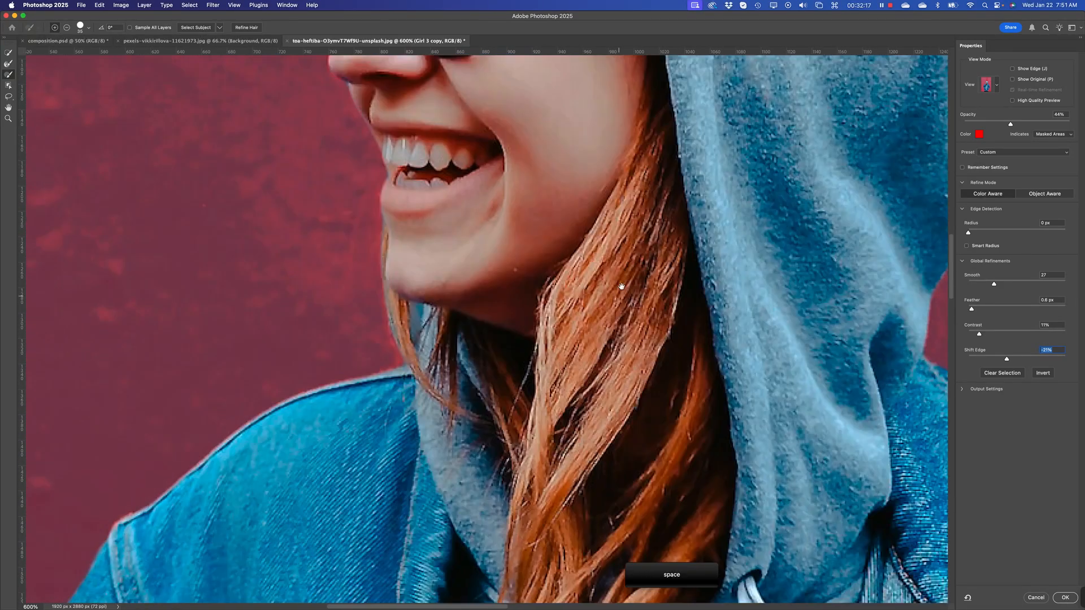
{"action": "left_click_drag", "start_coordinate": [382, 417], "coordinate": [492, 336]}
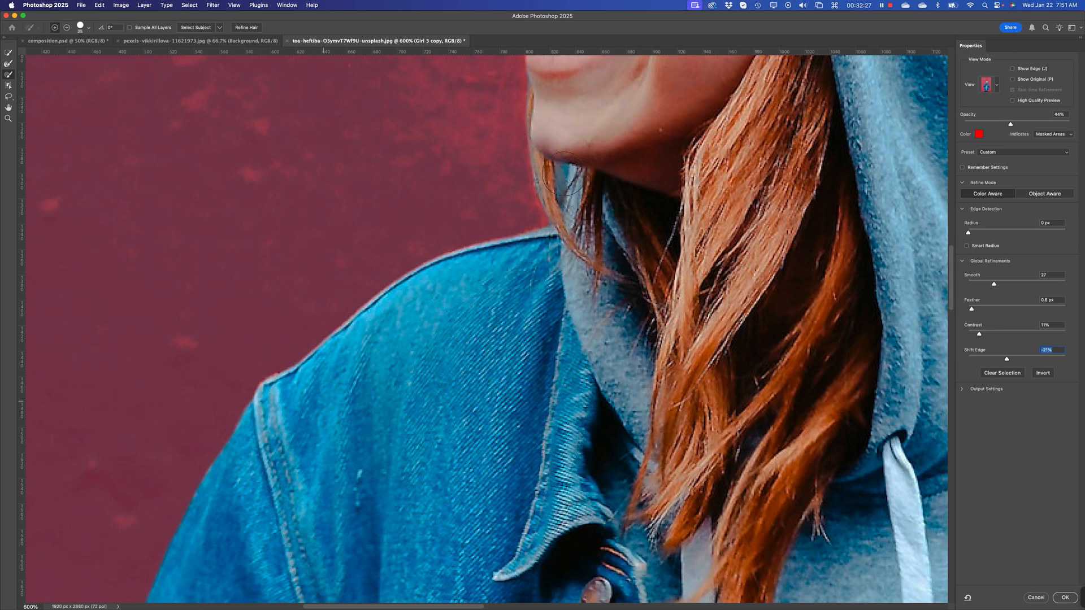
Step: Examine the shifted mask edge along the face, glasses, chin and hair at 600% zoom and check the whole figure
{"action": "key", "text": "space"}
{"action": "left_click_drag", "start_coordinate": [622, 207], "coordinate": [595, 602]}
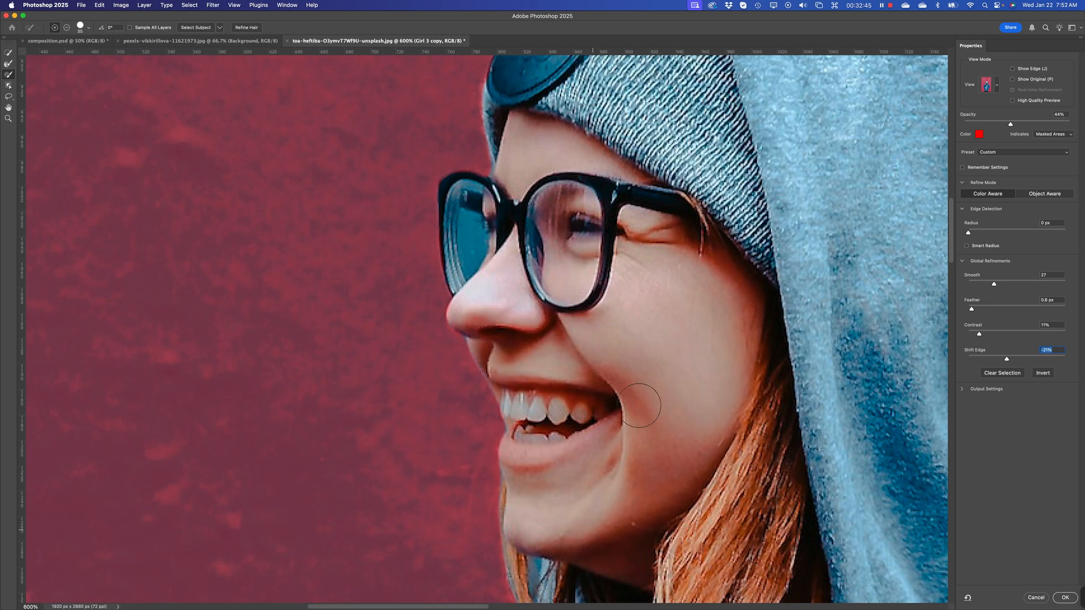
{"action": "key", "text": "space"}
{"action": "left_click_drag", "start_coordinate": [707, 443], "coordinate": [625, 244]}
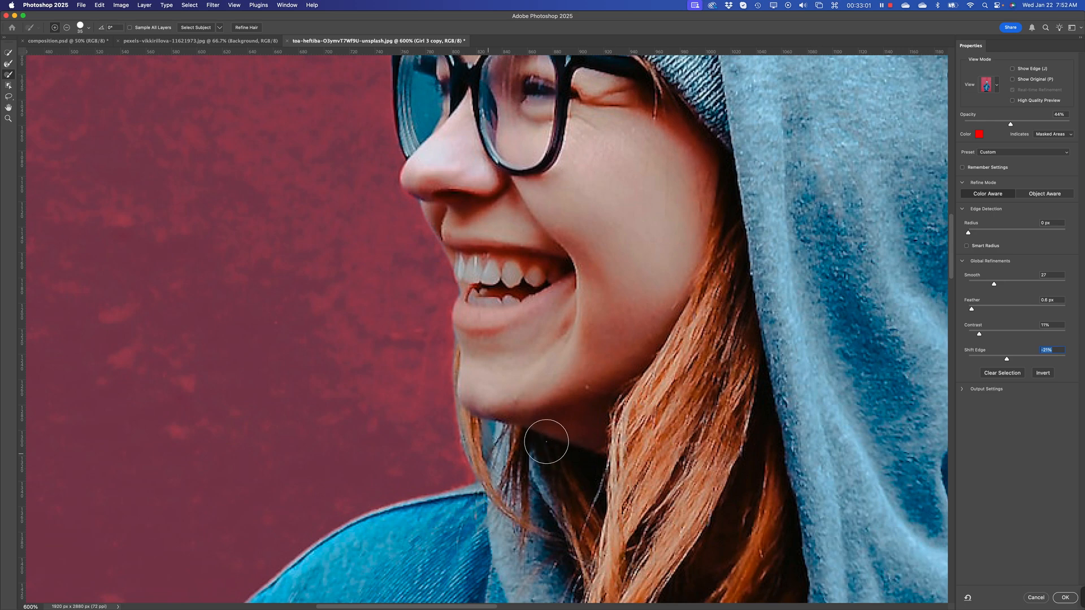
{"action": "key", "text": "super+minus"}
{"action": "key", "text": "super+minus"}
{"action": "key", "text": "super+minus"}
{"action": "key", "text": "super+minus"}
{"action": "key", "text": "super+minus"}
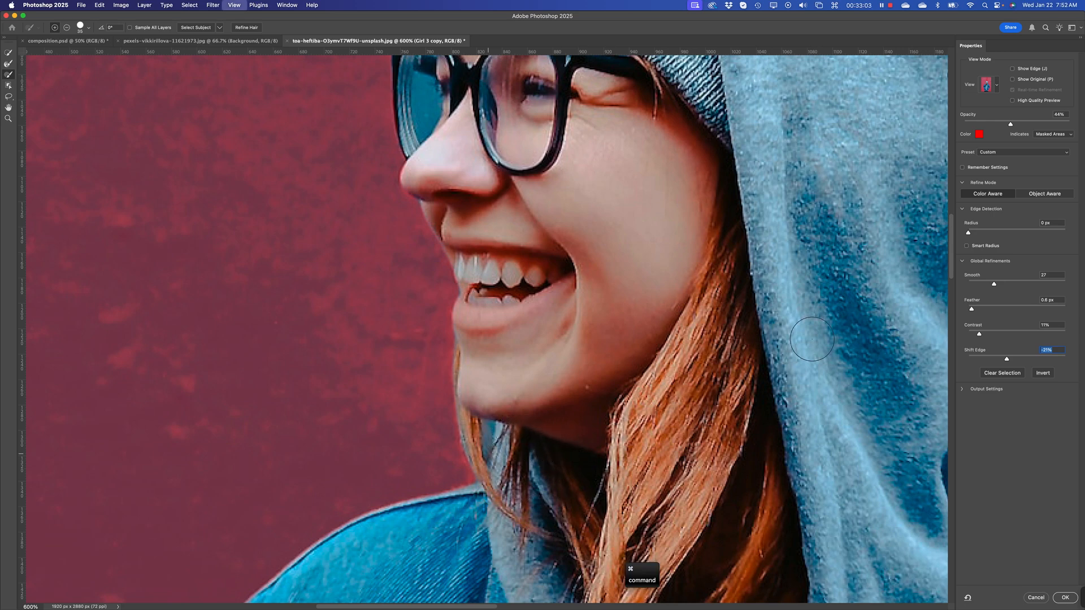
{"action": "key", "text": "super+minus"}
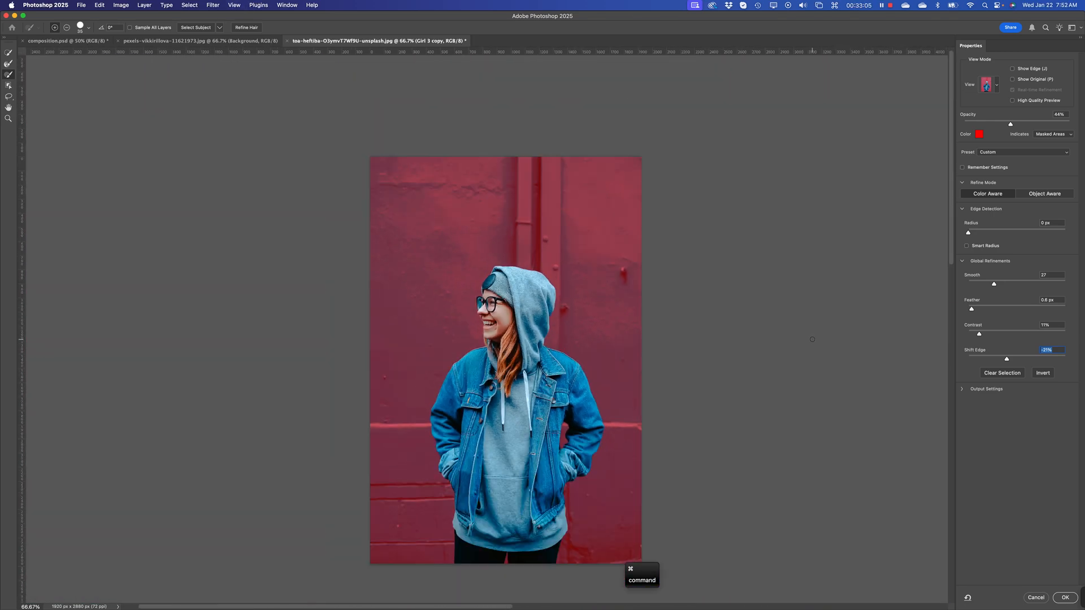
{"action": "left_click_drag", "start_coordinate": [544, 438], "coordinate": [520, 382]}
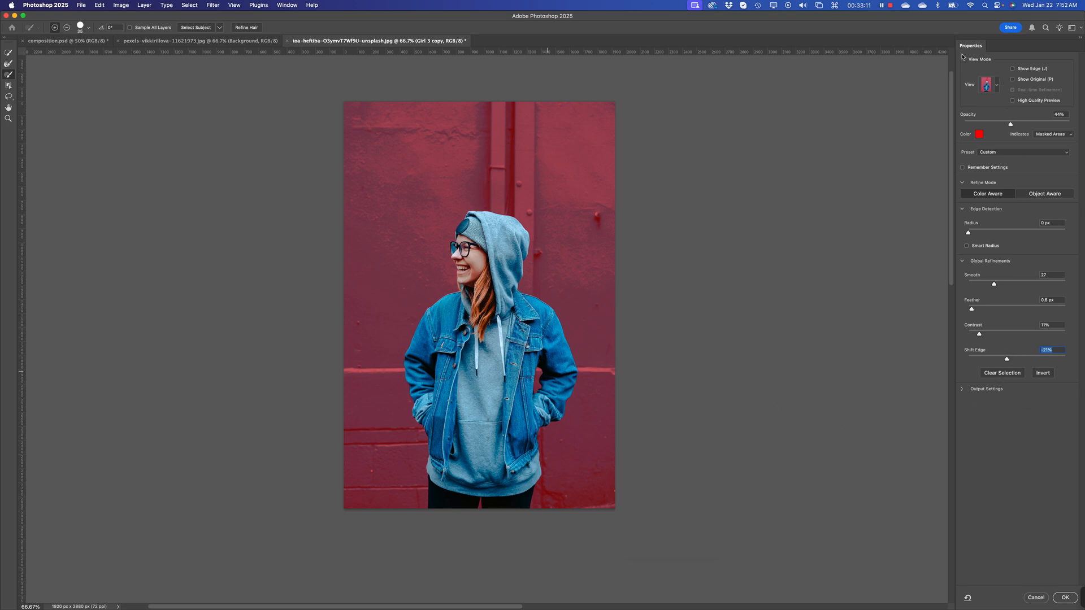
Step: Accept the refined selection and apply it as a layer mask on the Girl 3 copy layer
{"action": "left_click", "coordinate": [1067, 601]}
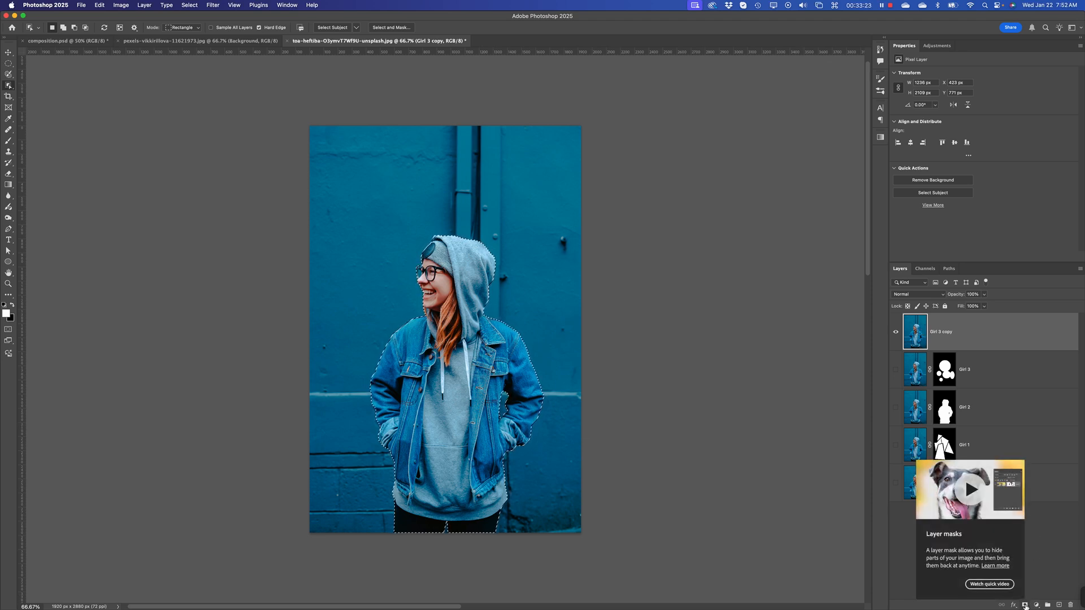
{"action": "left_click", "coordinate": [1024, 605]}
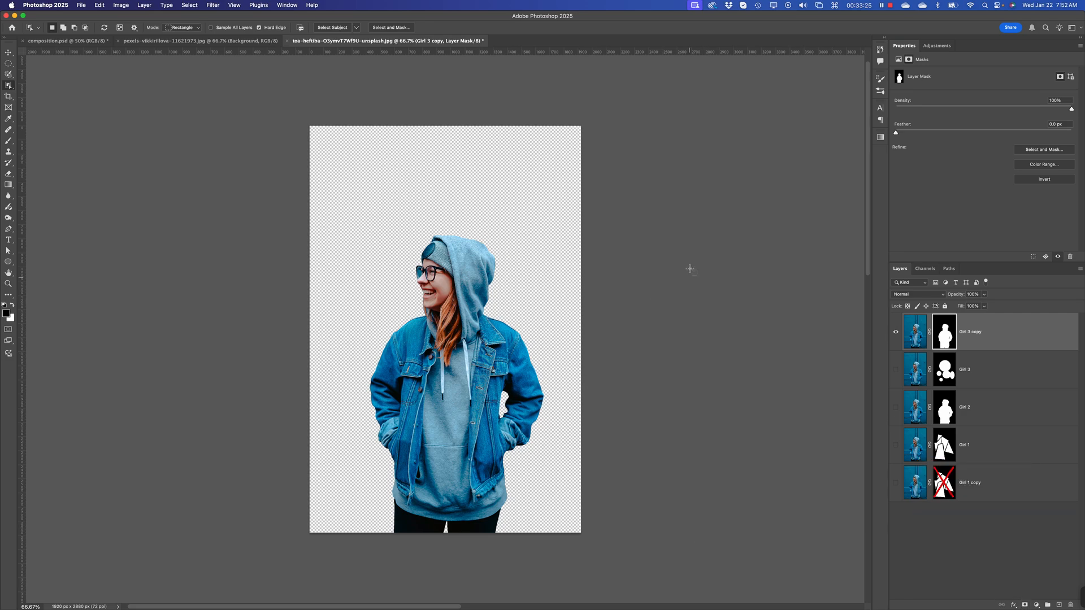
Step: Inspect the masked cut-out around the hood, beanie and face, ending at the glasses at 700% zoom
{"action": "key", "text": "super+equal"}
{"action": "key", "text": "super+equal"}
{"action": "key", "text": "super+equal"}
{"action": "key", "text": "super+equal"}
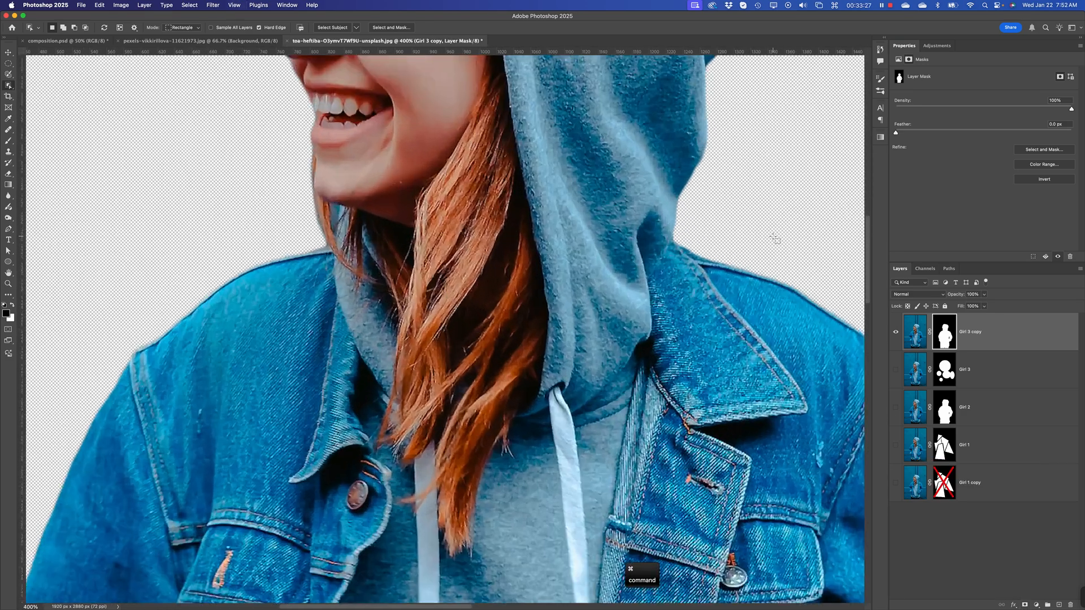
{"action": "left_click_drag", "start_coordinate": [615, 206], "coordinate": [610, 471]}
{"action": "left_click_drag", "start_coordinate": [622, 253], "coordinate": [631, 342]}
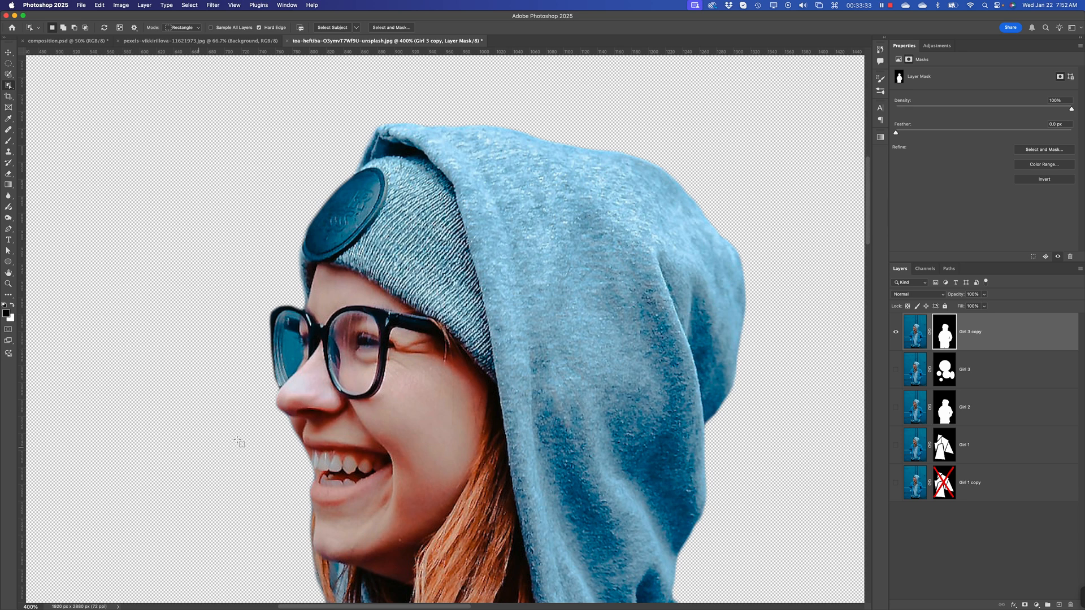
{"action": "key", "text": "super+equal"}
{"action": "key", "text": "super+equal"}
{"action": "key", "text": "super+equal"}
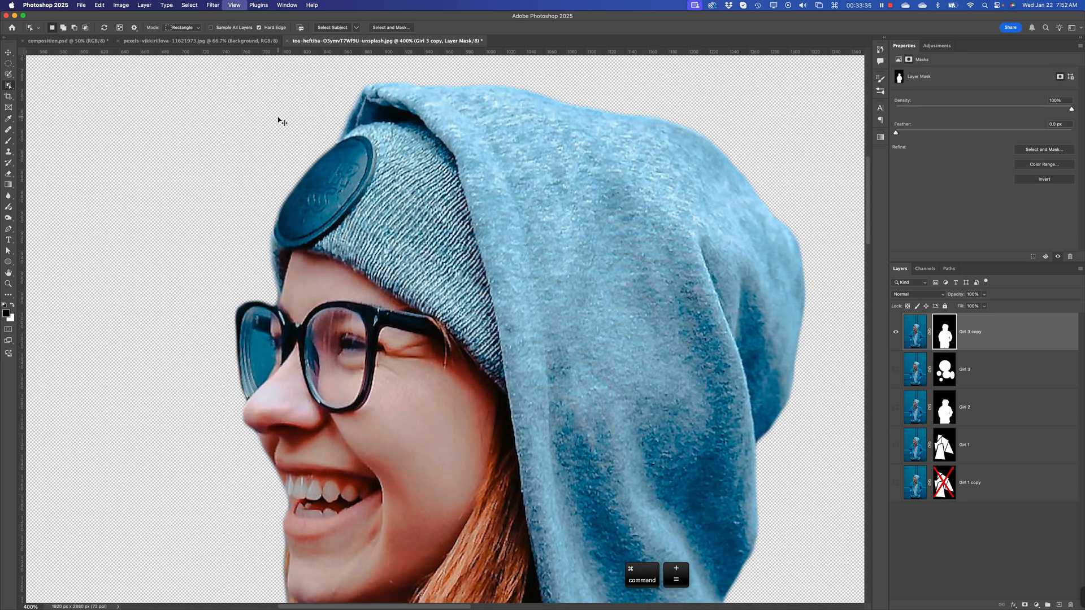
{"action": "key", "text": "space"}
{"action": "left_click_drag", "start_coordinate": [211, 306], "coordinate": [383, 231]}
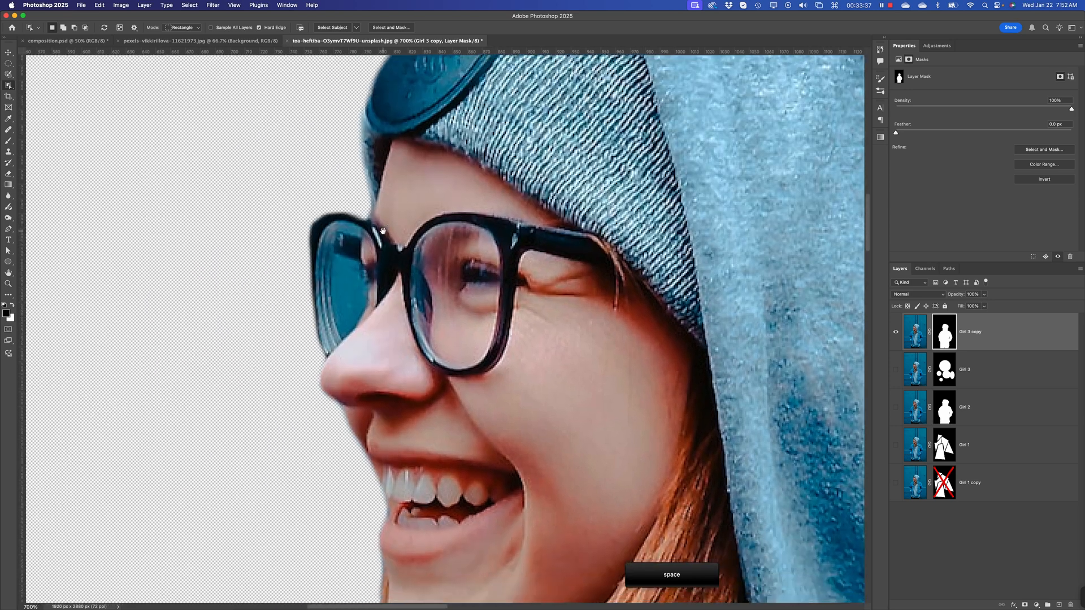
Step: Try selecting the blue background seen through the front lens with the Magic Wand, adding its upper area
{"action": "left_click", "coordinate": [9, 88]}
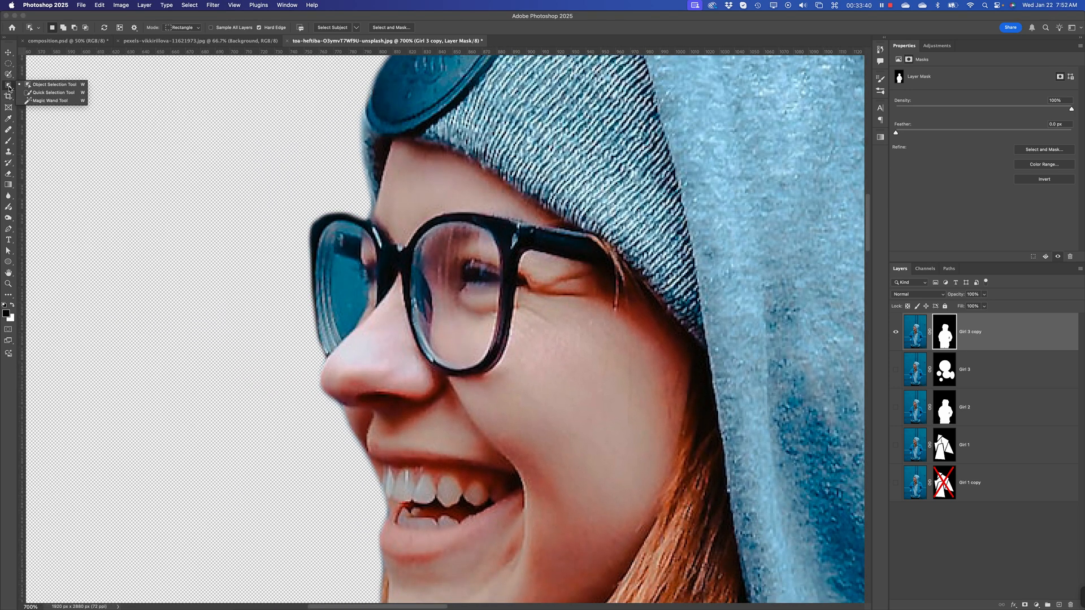
{"action": "left_click", "coordinate": [34, 101]}
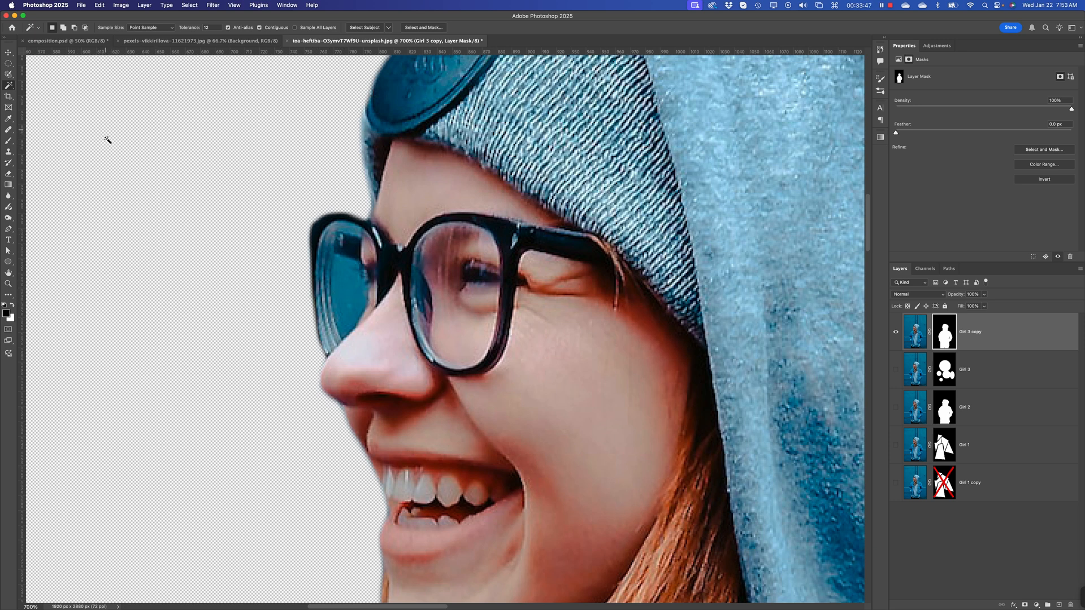
{"action": "left_click", "coordinate": [350, 298]}
{"action": "key", "text": "shift"}
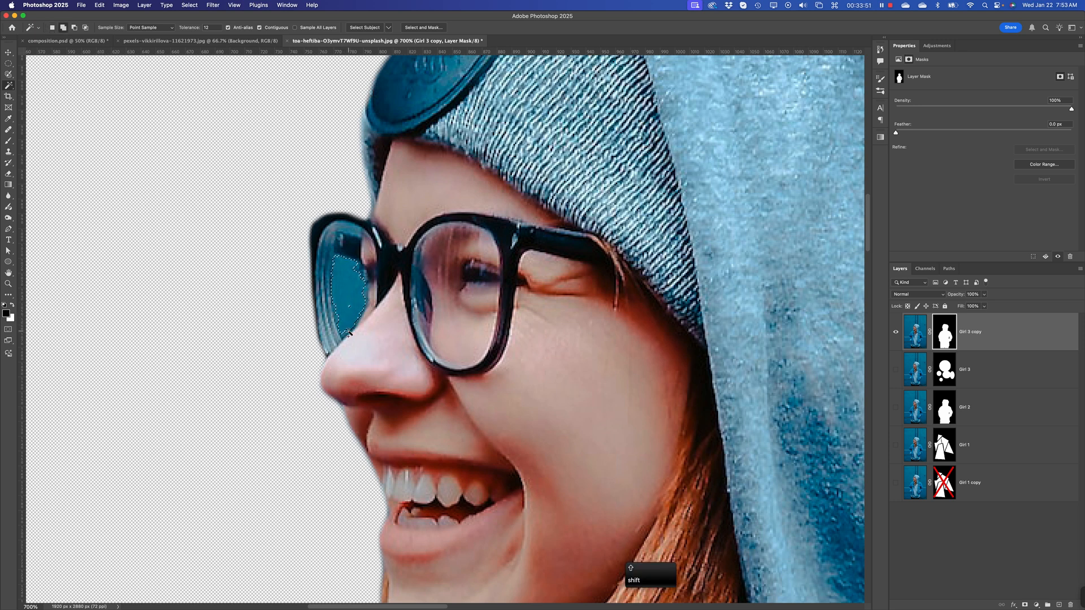
{"action": "left_click", "coordinate": [341, 227], "text": "shift"}
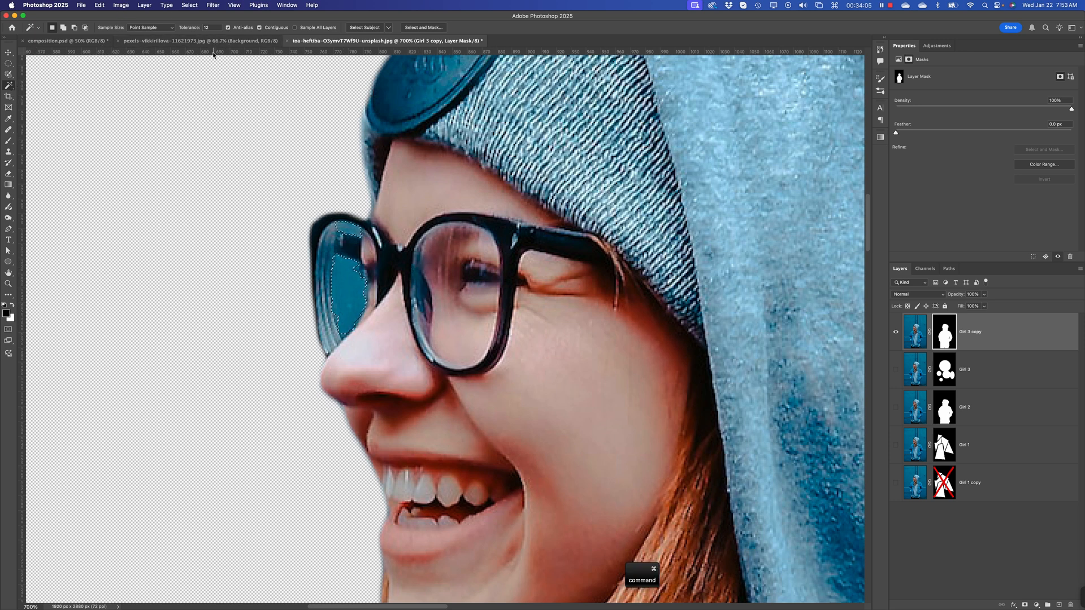
{"action": "key", "text": "super+s"}
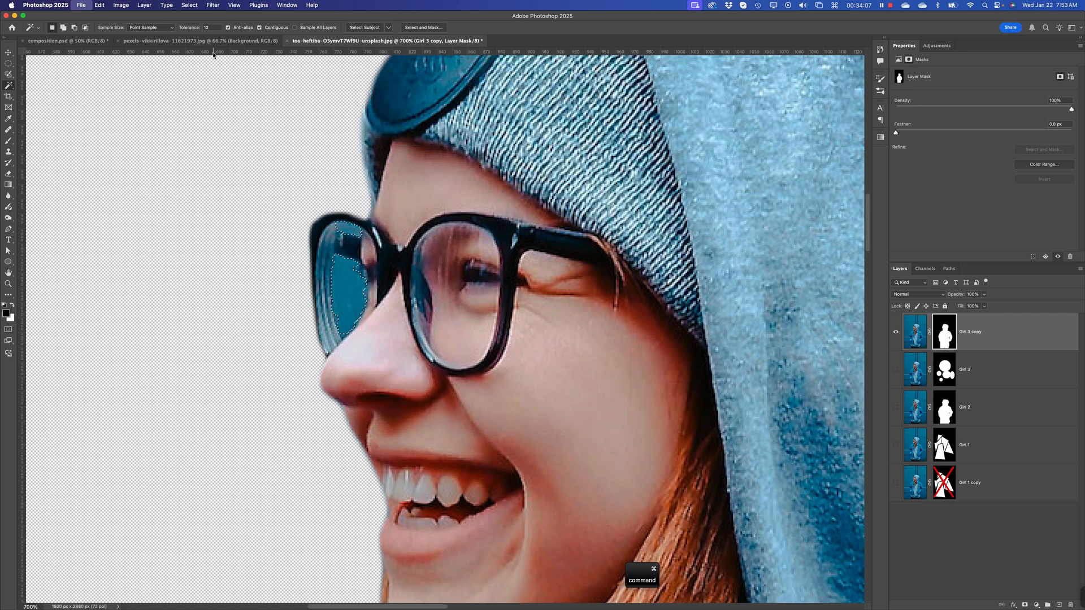
{"action": "key", "text": "super+d"}
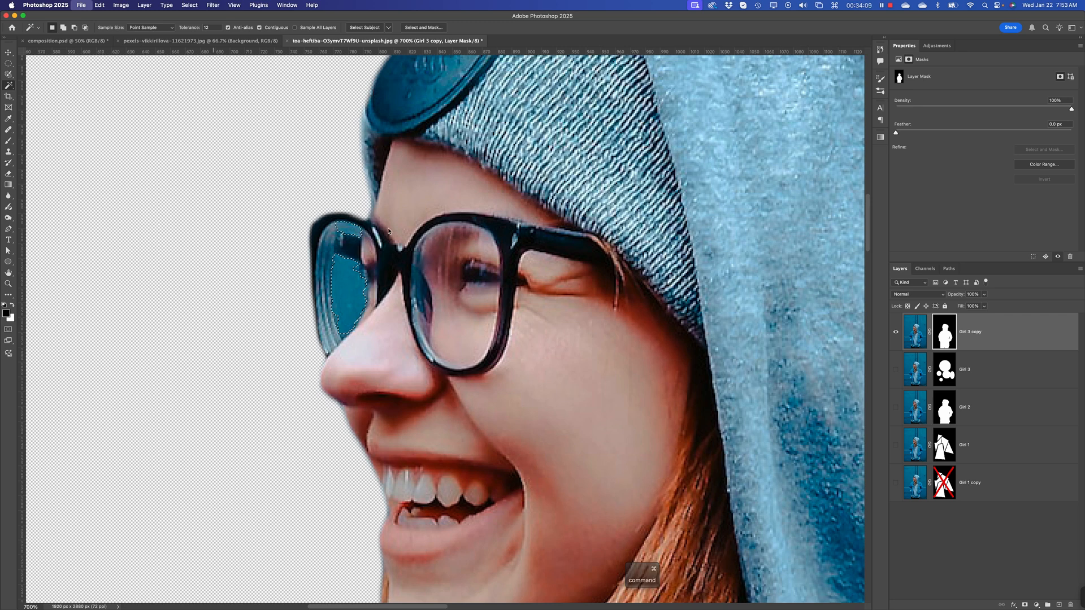
{"action": "key", "text": "super+s"}
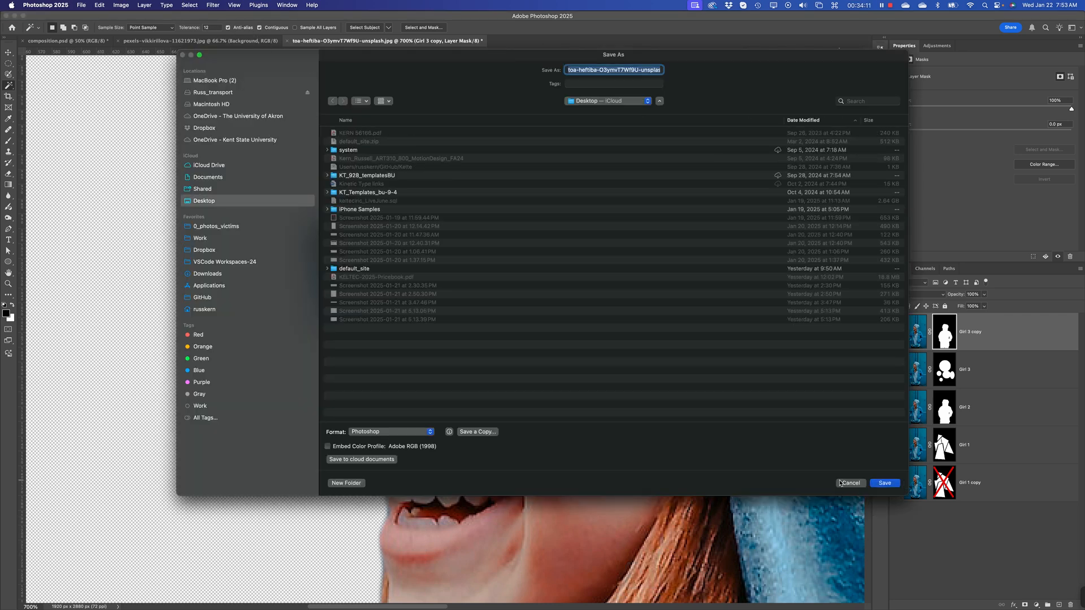
{"action": "left_click", "coordinate": [840, 483]}
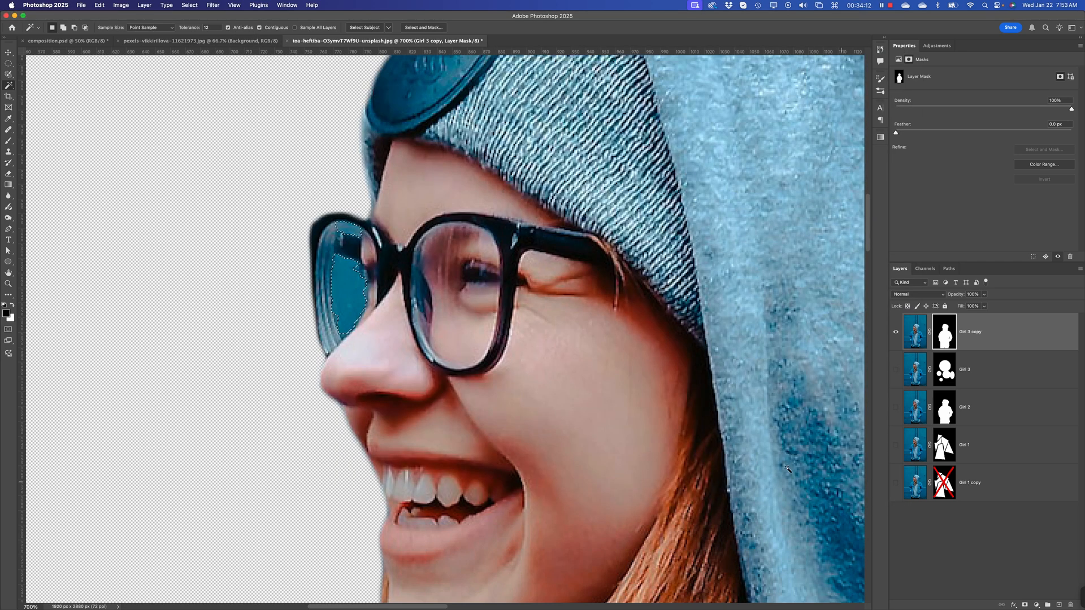
Step: Set the Magic Wand tolerance to 48, clear the selection and try selecting the blue lens area again
{"action": "left_click", "coordinate": [206, 28]}
{"action": "type", "text": "48"}
{"action": "key", "text": "super+d"}
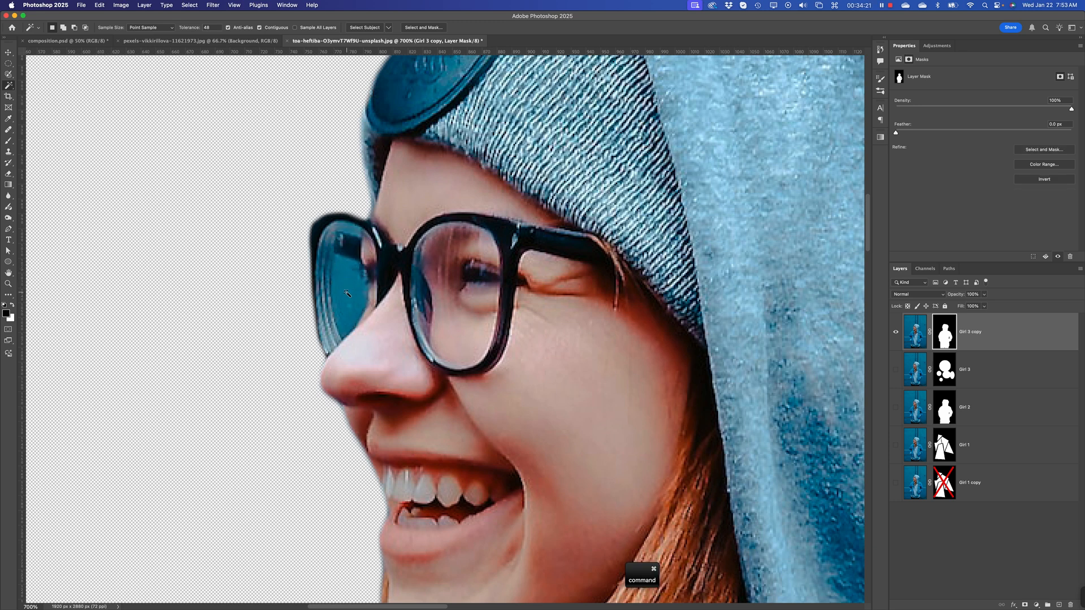
{"action": "left_click", "coordinate": [342, 282]}
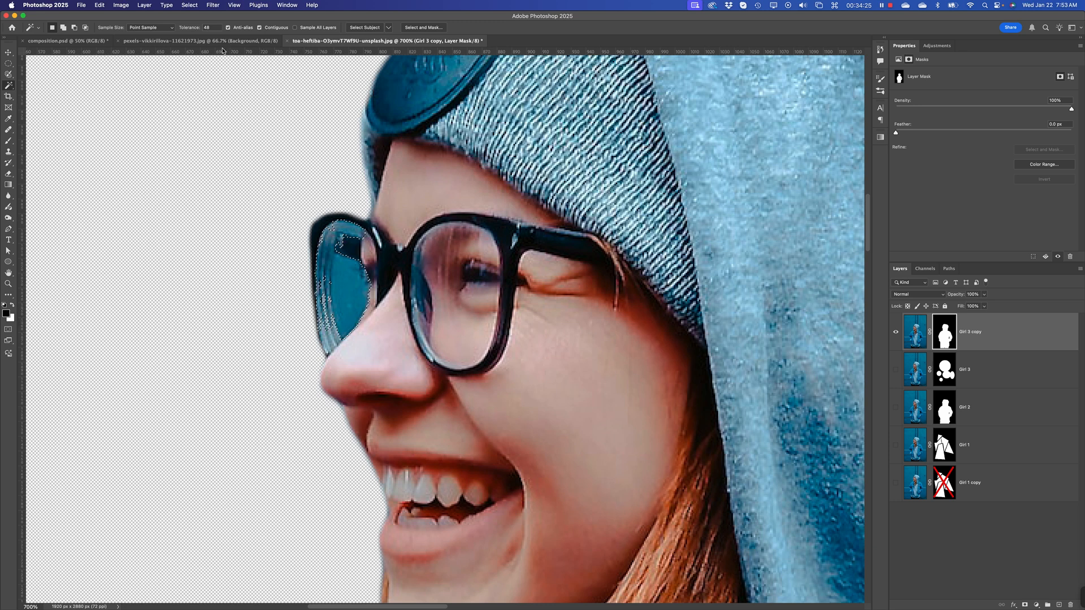
Step: Set the Magic Wand tolerance to 24, try reselecting the blue lens with its upper area, and clear the selection
{"action": "left_click", "coordinate": [210, 27]}
{"action": "type", "text": "24"}
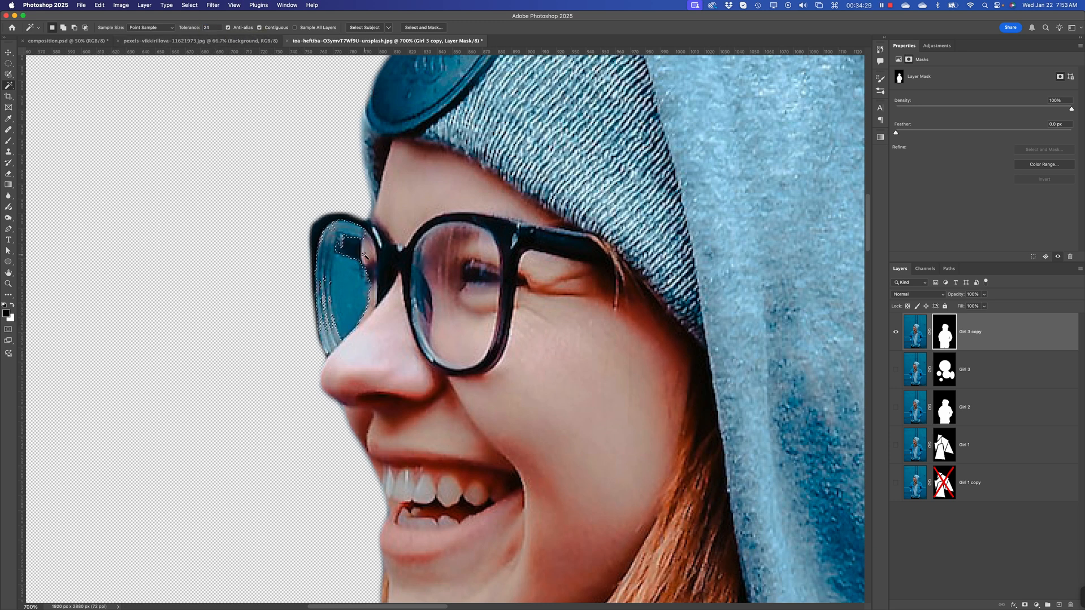
{"action": "key", "text": "super+d"}
{"action": "left_click", "coordinate": [351, 297]}
{"action": "left_click", "coordinate": [349, 235], "text": "shift"}
{"action": "key", "text": "cmd+d"}
Step: Switch to the Brush tool and choose a very dark grey foreground colour for painting on the mask
{"action": "left_click", "coordinate": [9, 143]}
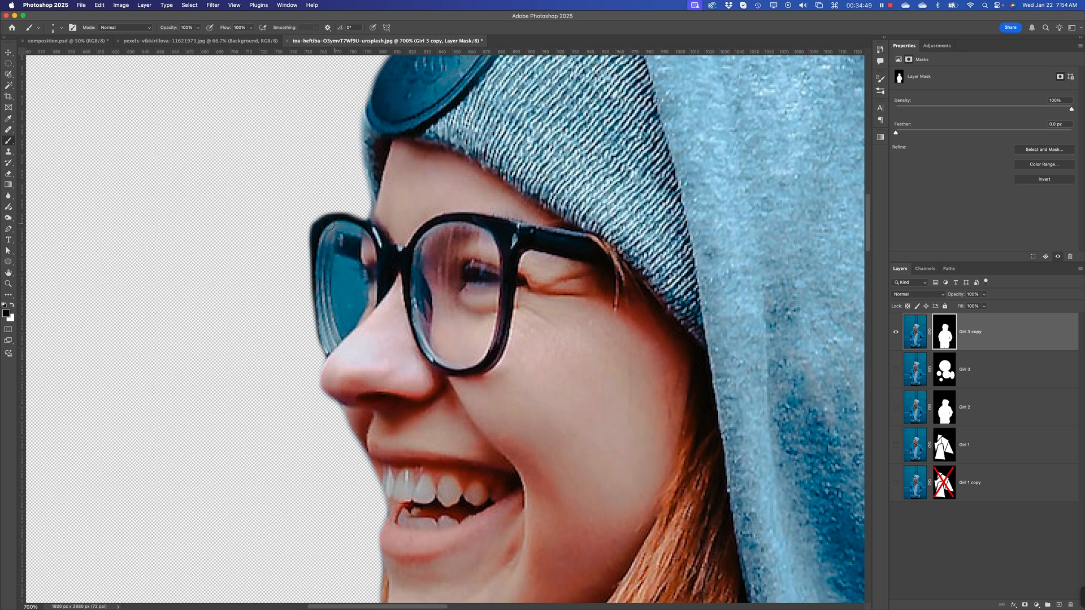
{"action": "left_click", "coordinate": [6, 314]}
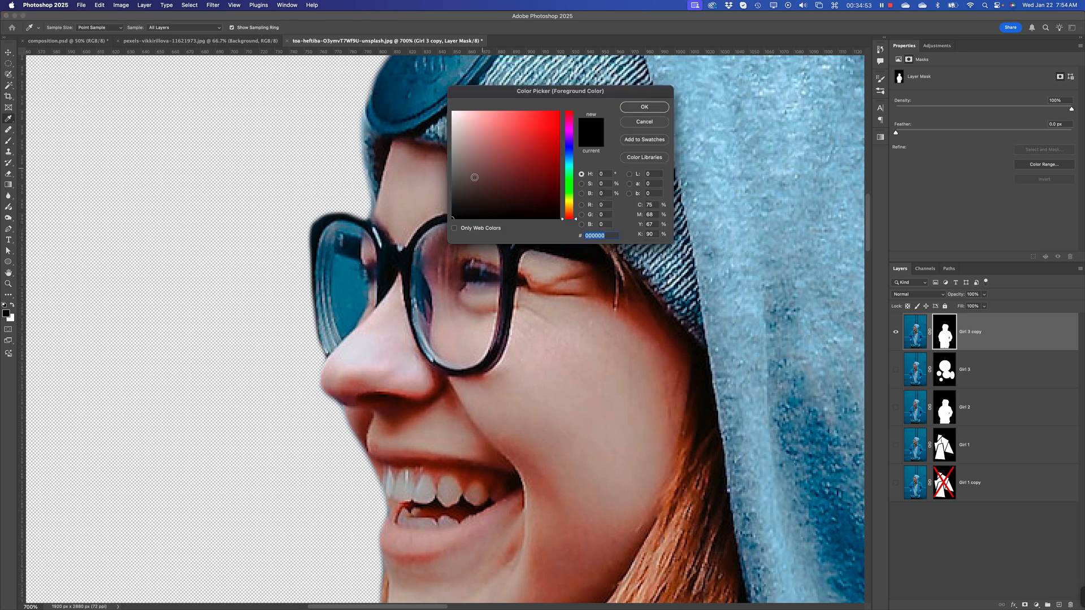
{"action": "left_click_drag", "start_coordinate": [457, 203], "coordinate": [445, 202]}
{"action": "left_click", "coordinate": [640, 108]}
Step: Reduce the brush size and mask out a strip of the front lens down its outer side with connected straight strokes
{"action": "key", "text": "super+plus"}
{"action": "key", "text": "super+plus"}
{"action": "key", "text": "super+plus"}
{"action": "key", "text": "super+plus"}
{"action": "key", "text": "super+plus"}
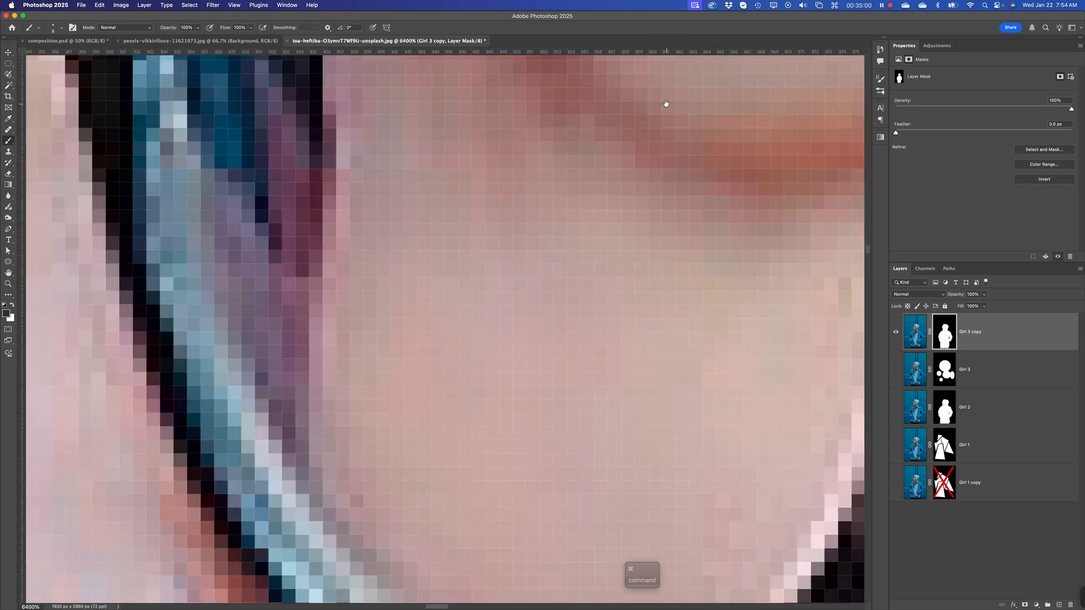
{"action": "key", "text": "space"}
{"action": "left_click_drag", "start_coordinate": [253, 178], "coordinate": [935, 452]}
{"action": "left_click_drag", "start_coordinate": [444, 286], "coordinate": [669, 522]}
{"action": "left_click_drag", "start_coordinate": [510, 337], "coordinate": [507, 487]}
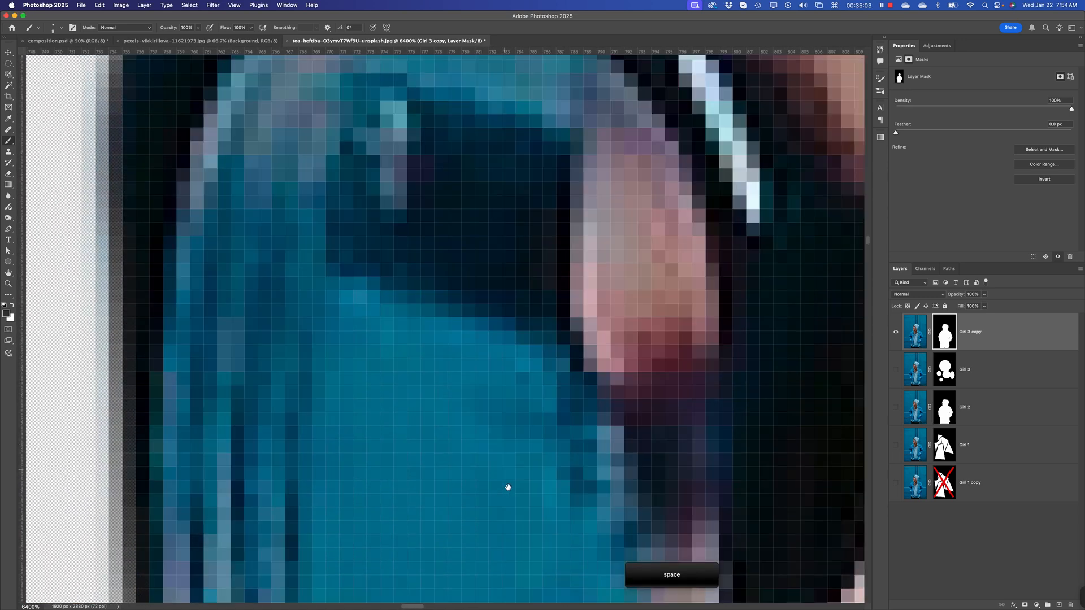
{"action": "key", "text": "super+minus"}
{"action": "key", "text": "super+minus"}
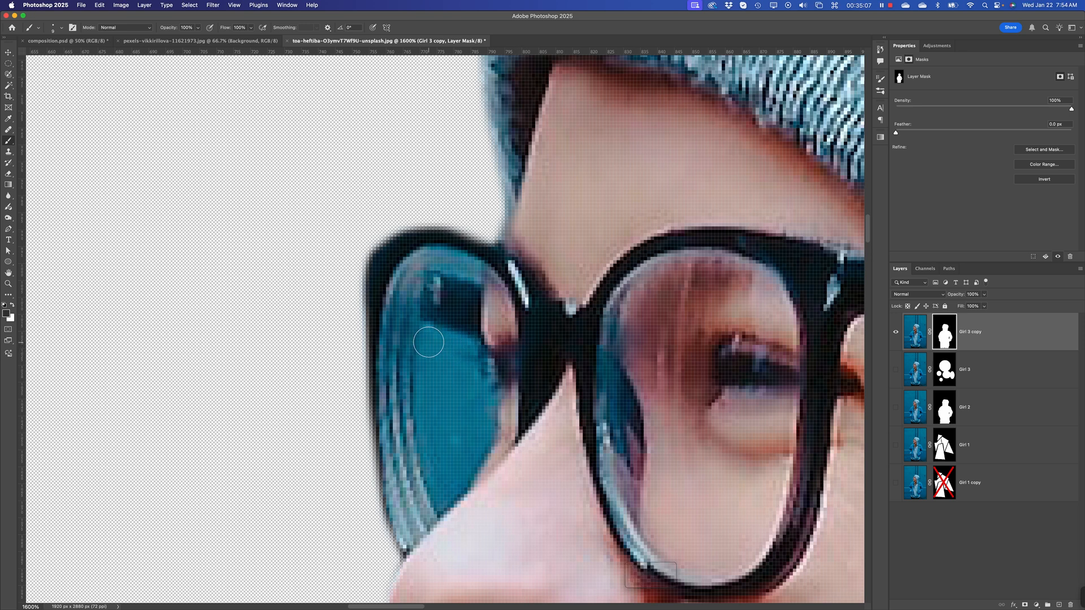
{"action": "key", "text": "bracketleft"}
{"action": "key", "text": "bracketleft"}
{"action": "key", "text": "bracketleft"}
{"action": "key", "text": "bracketleft"}
{"action": "left_click", "coordinate": [429, 334]}
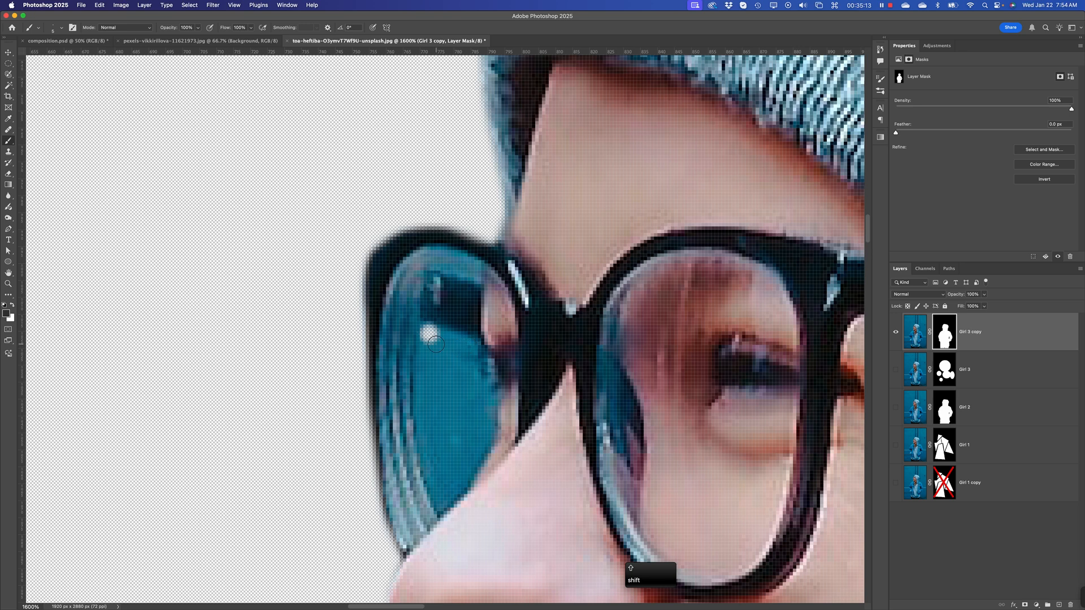
{"action": "left_click", "coordinate": [426, 386], "text": "shift"}
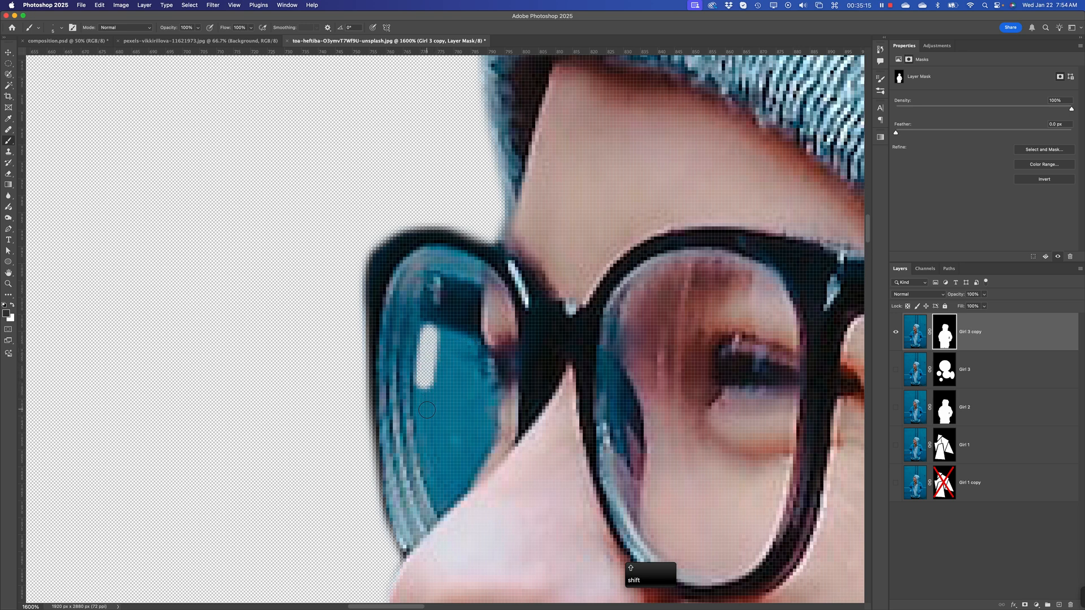
{"action": "left_click", "coordinate": [428, 440], "text": "shift"}
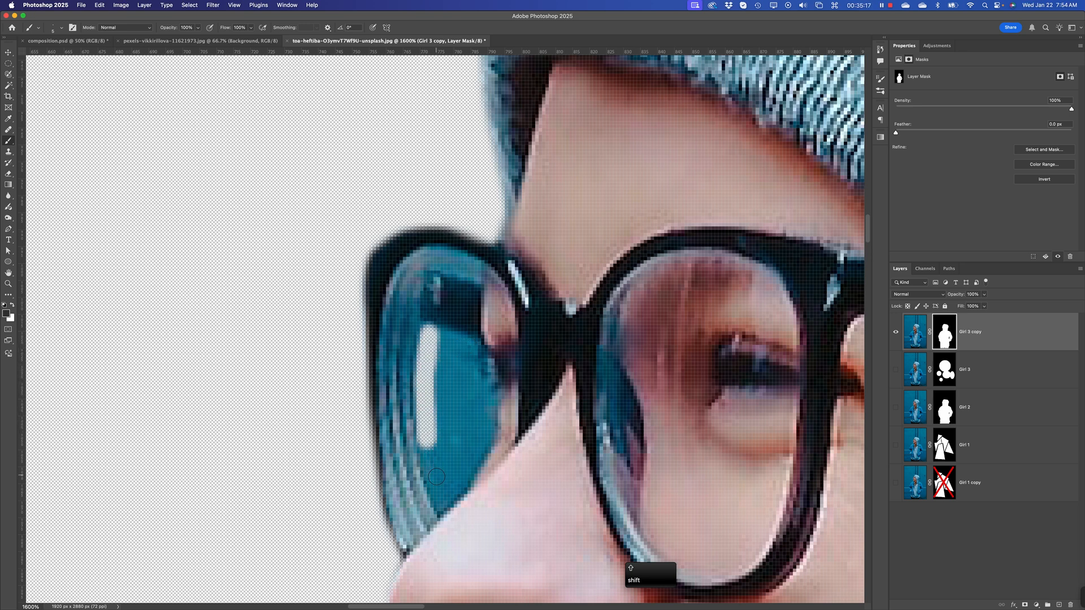
{"action": "left_click", "coordinate": [437, 481], "text": "shift"}
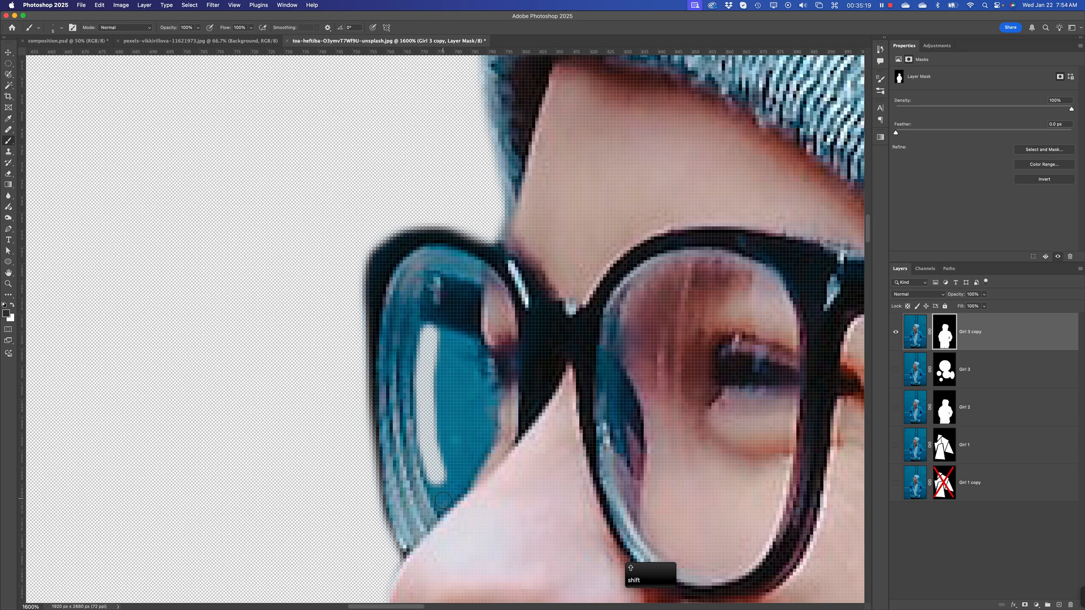
{"action": "left_click", "coordinate": [443, 503], "text": "shift"}
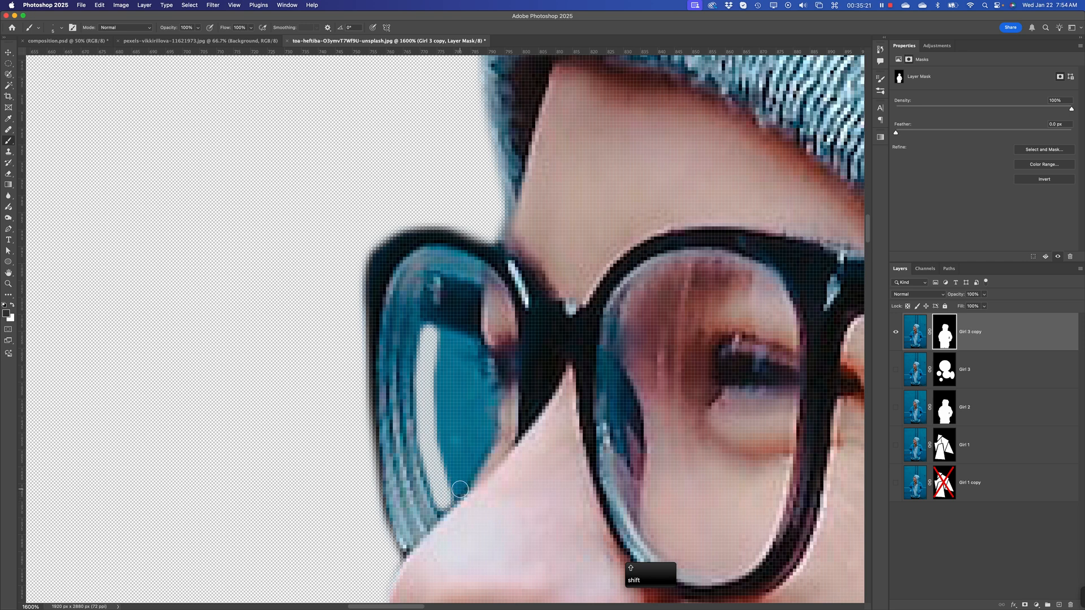
Step: Outline the blue area of the front lens along the nose and eye with connected mask strokes and mask out its interior
{"action": "left_click", "coordinate": [459, 489], "text": "shift"}
{"action": "left_click", "coordinate": [488, 435], "text": "shift"}
{"action": "left_click", "coordinate": [486, 403], "text": "shift"}
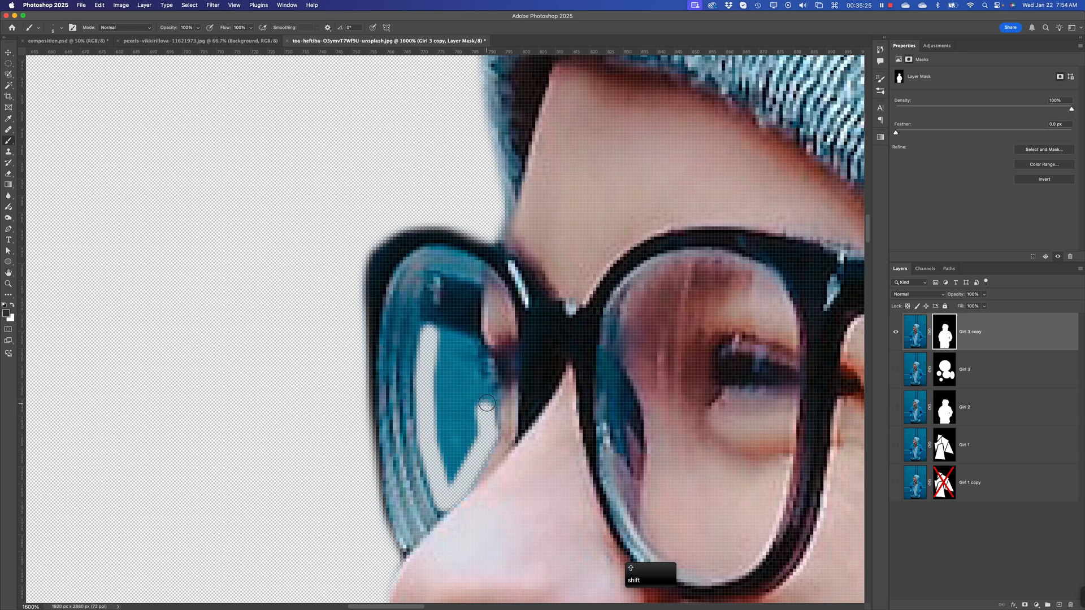
{"action": "left_click", "coordinate": [486, 396], "text": "shift"}
{"action": "left_click", "coordinate": [483, 390], "text": "shift"}
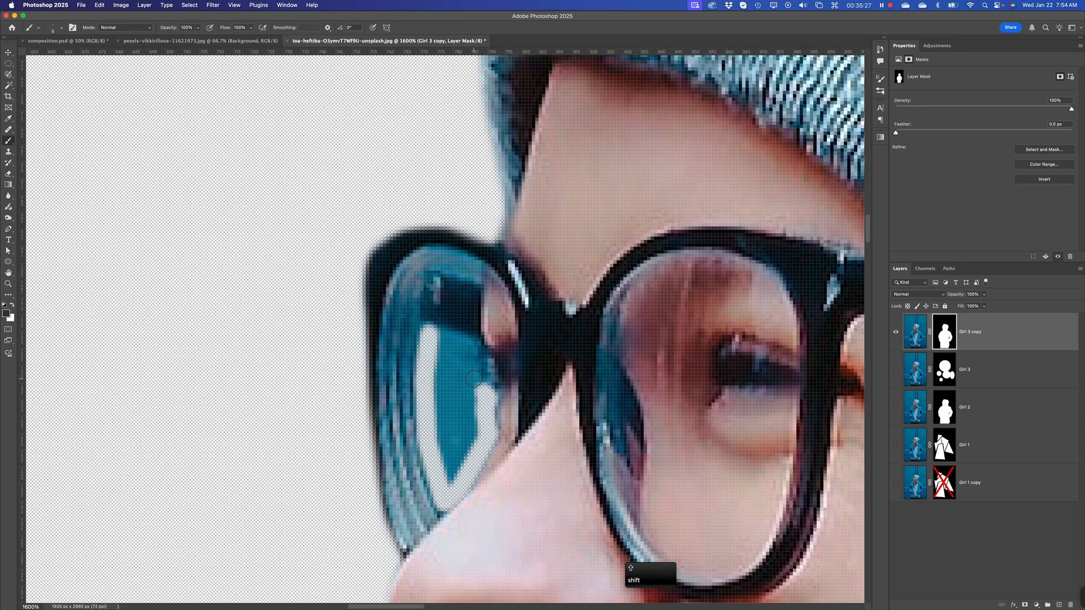
{"action": "left_click", "coordinate": [474, 379], "text": "shift"}
{"action": "left_click", "coordinate": [464, 365], "text": "shift"}
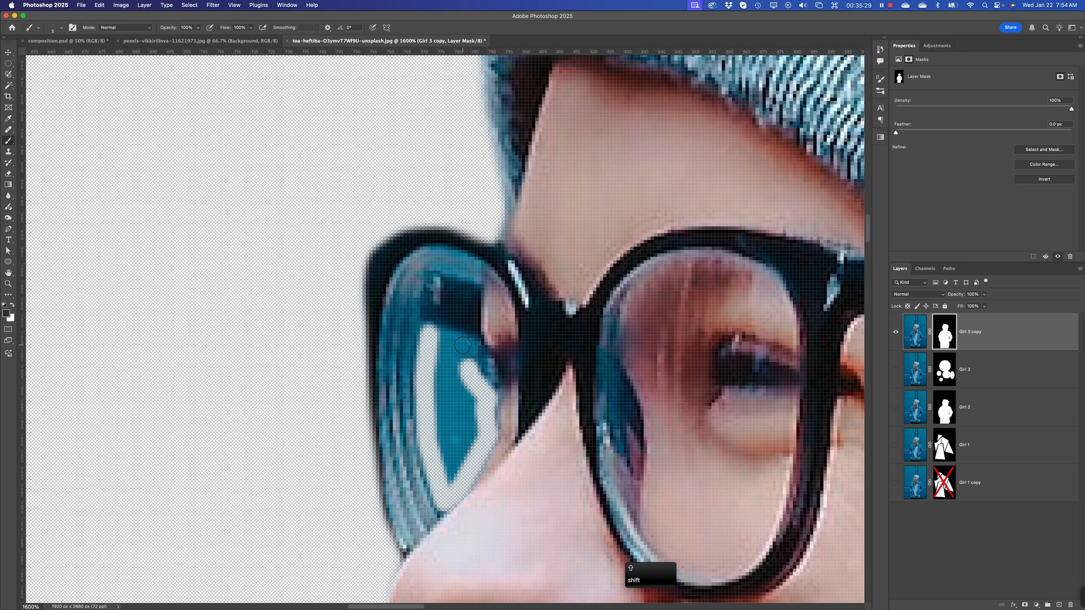
{"action": "left_click", "coordinate": [462, 344], "text": "shift"}
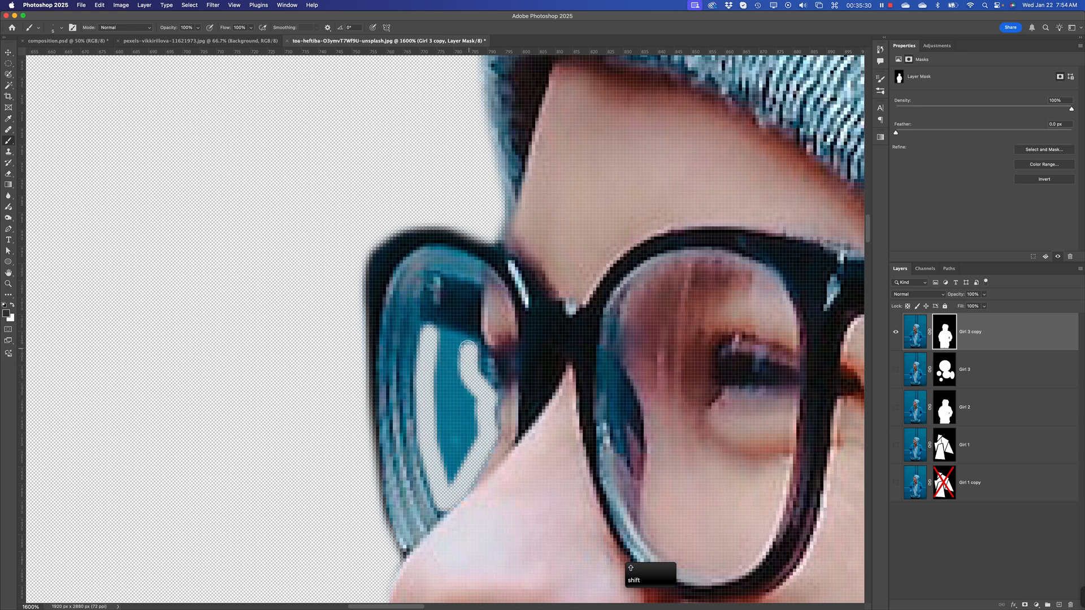
{"action": "left_click", "coordinate": [437, 336], "text": "shift"}
{"action": "mouse_move", "coordinate": [435, 337]}
{"action": "left_mouse_down"}
{"action": "mouse_move", "coordinate": [431, 400]}
{"action": "mouse_move", "coordinate": [451, 481]}
{"action": "mouse_move", "coordinate": [474, 433]}
{"action": "mouse_move", "coordinate": [469, 445]}
{"action": "mouse_move", "coordinate": [470, 401]}
{"action": "mouse_move", "coordinate": [451, 358]}
{"action": "mouse_move", "coordinate": [452, 453]}
{"action": "mouse_move", "coordinate": [437, 359]}
{"action": "left_mouse_up"}
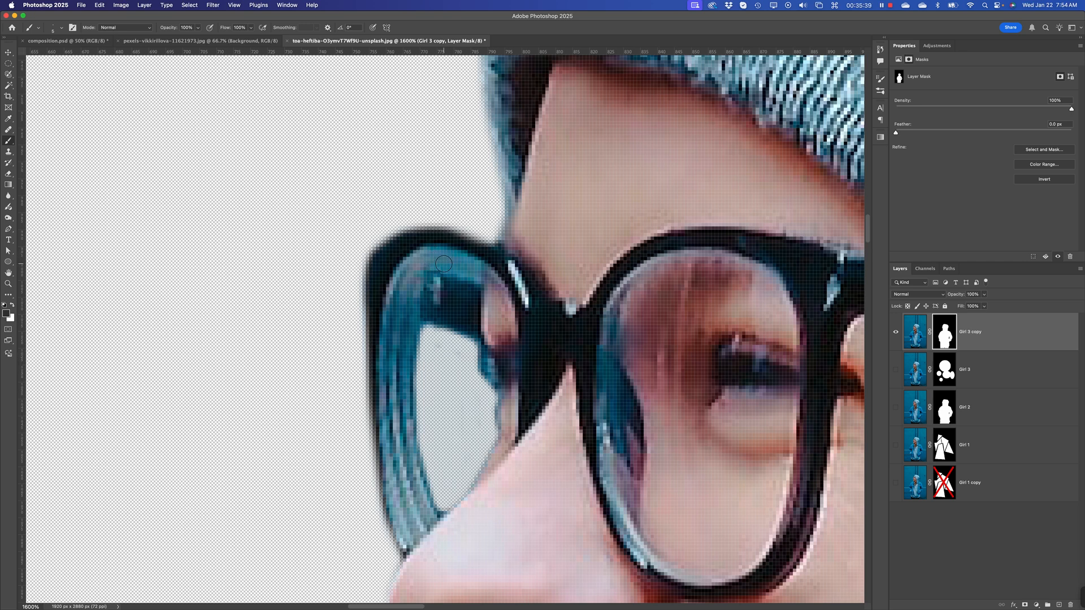
Step: Reduce the brush size and mask out the small blue strip near the top of the front lens with straight strokes
{"action": "key", "text": "bracketleft"}
{"action": "key", "text": "bracketleft"}
{"action": "left_click", "coordinate": [433, 267]}
{"action": "key", "text": "ctrl+super+space"}
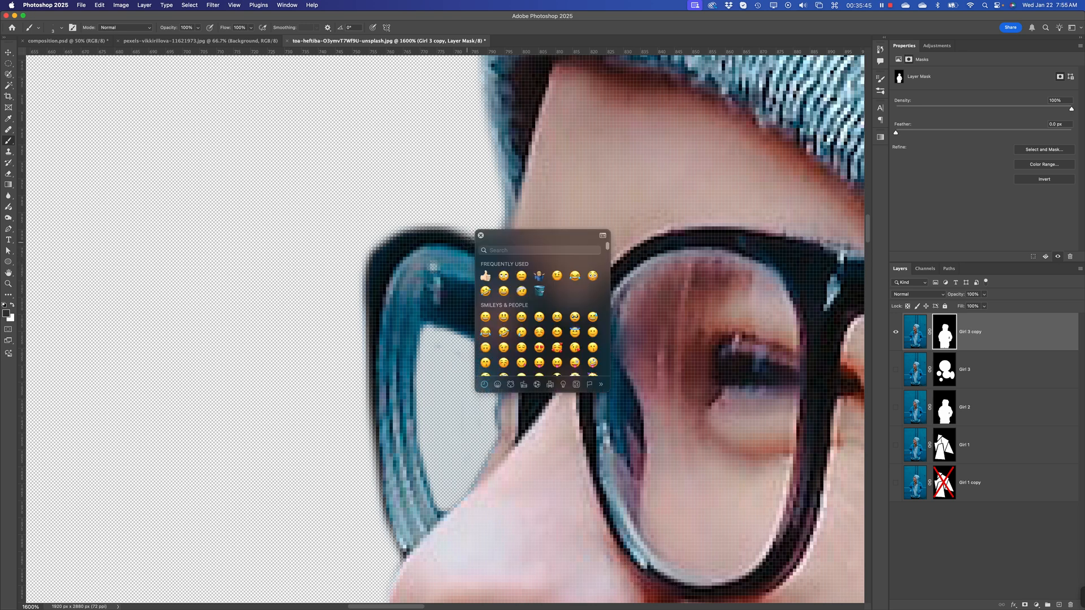
{"action": "left_click", "coordinate": [481, 237]}
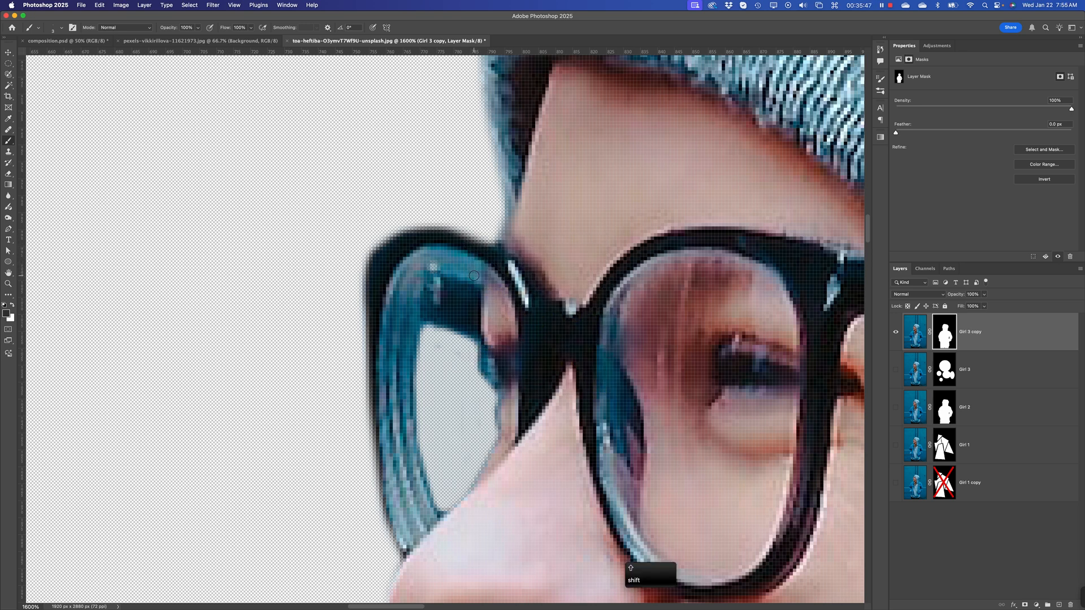
{"action": "left_click", "coordinate": [473, 275], "text": "shift"}
{"action": "left_click", "coordinate": [444, 266], "text": "shift"}
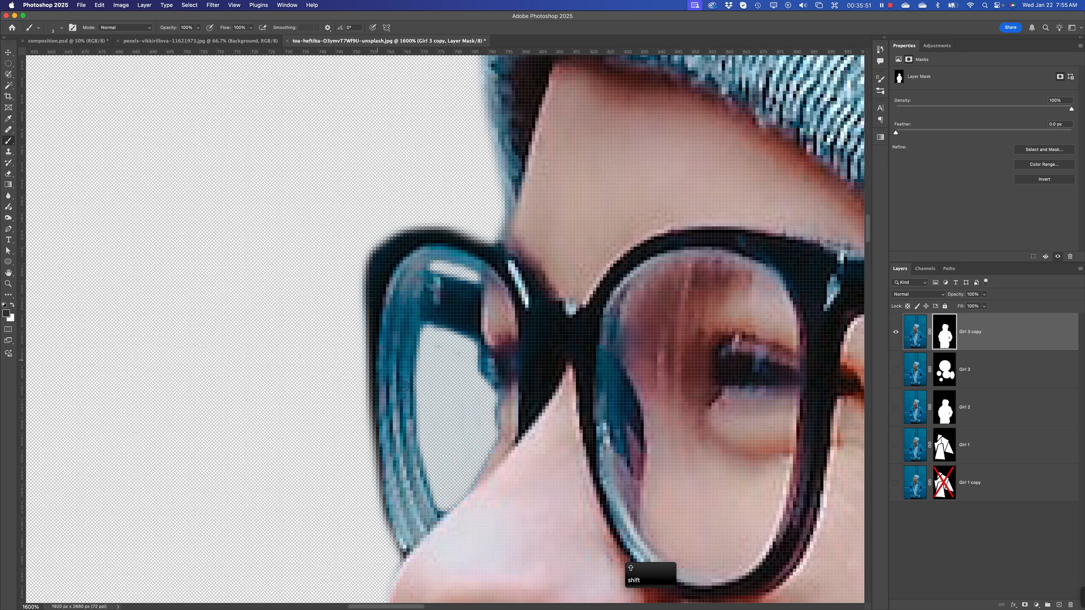
Step: Mask out the leftover blue pixels at the lower tip of the front lens opening, beside the nose
{"action": "key", "text": "super+minus"}
{"action": "key", "text": "super+minus"}
{"action": "key", "text": "super+minus"}
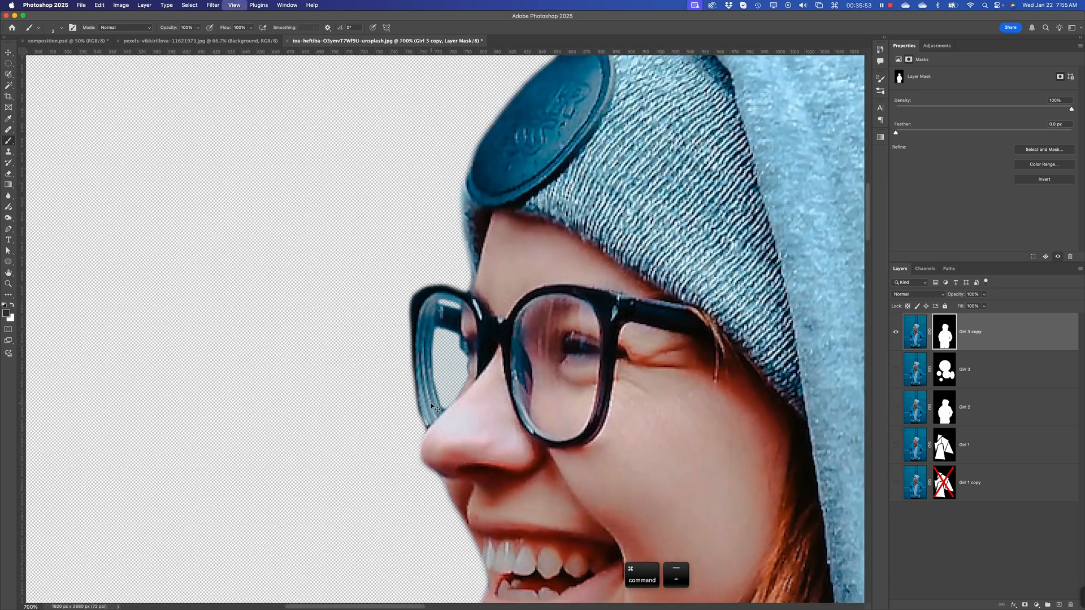
{"action": "key", "text": "super+minus"}
{"action": "key", "text": "super+minus"}
{"action": "key", "text": "super+equal"}
{"action": "key", "text": "super+equal"}
{"action": "key", "text": "super+equal"}
{"action": "key", "text": "super+equal"}
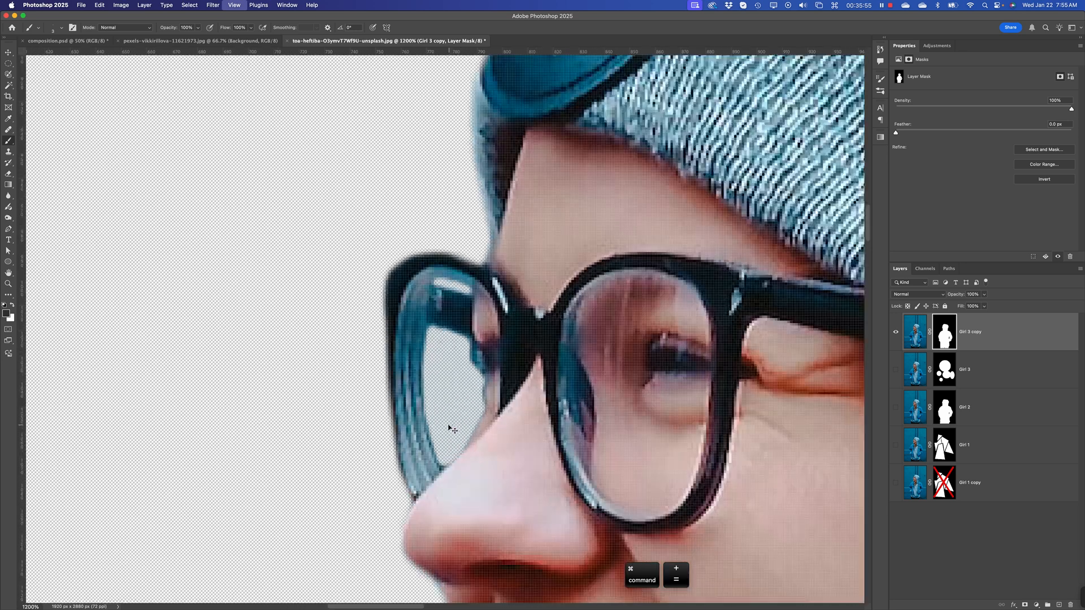
{"action": "key", "text": "super+equal"}
{"action": "key", "text": "super+equal"}
{"action": "key", "text": "super+equal"}
{"action": "key", "text": "super+equal"}
{"action": "key", "text": "super+equal"}
{"action": "key", "text": "space"}
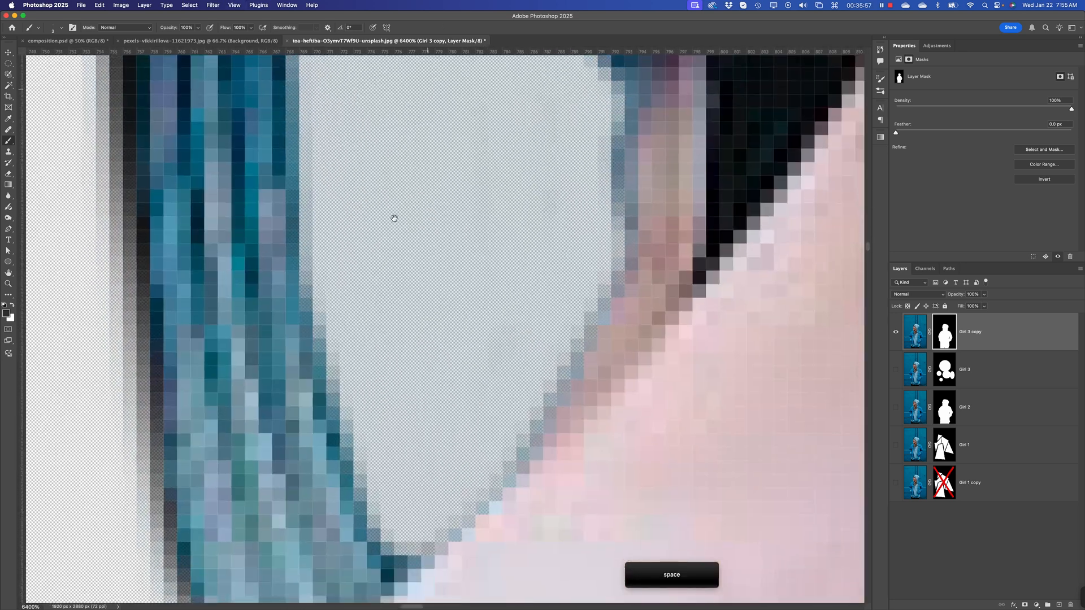
{"action": "left_click", "coordinate": [405, 545]}
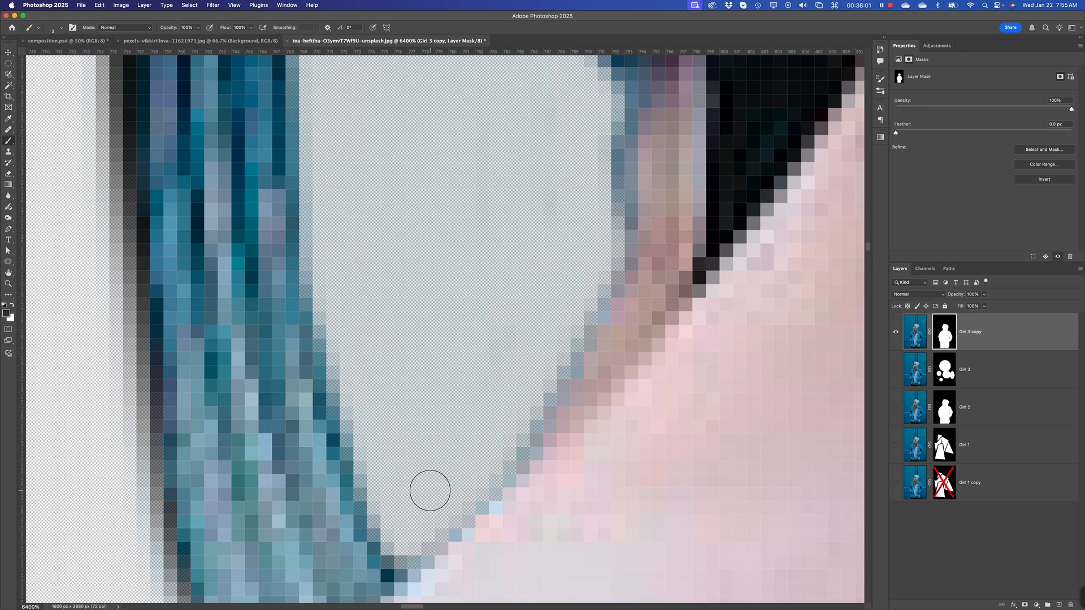
Step: Examine the masked glasses lens up close and the cutout of the girl as a whole
{"action": "key", "text": "super+minus"}
{"action": "key", "text": "super+minus"}
{"action": "key", "text": "super+minus"}
{"action": "key", "text": "super+minus"}
{"action": "key", "text": "super+minus"}
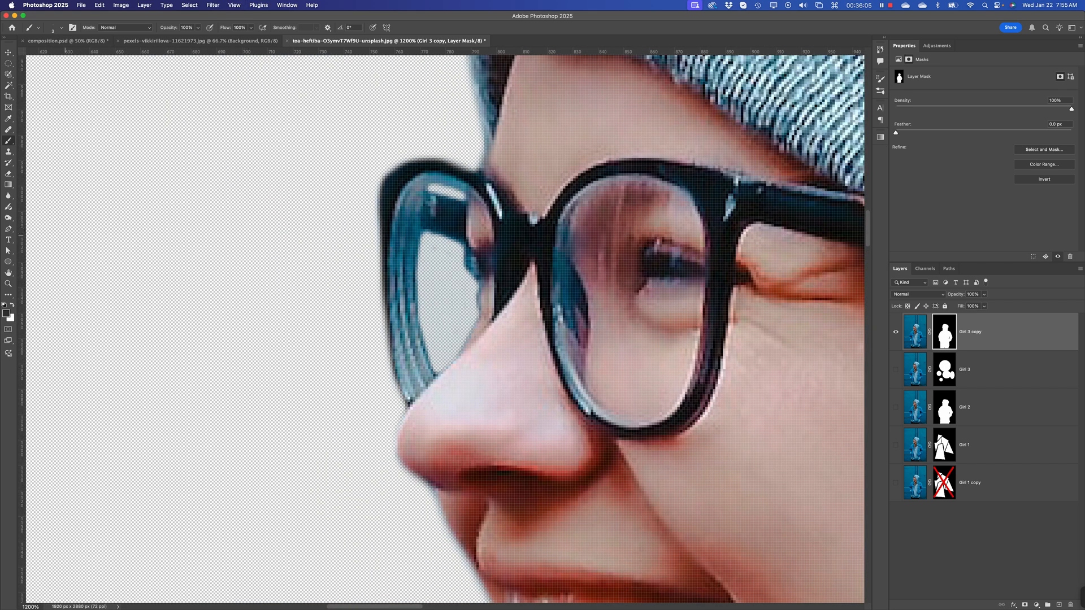
{"action": "key", "text": "space"}
{"action": "key", "text": "super+minus"}
{"action": "key", "text": "super+minus"}
{"action": "key", "text": "super+minus"}
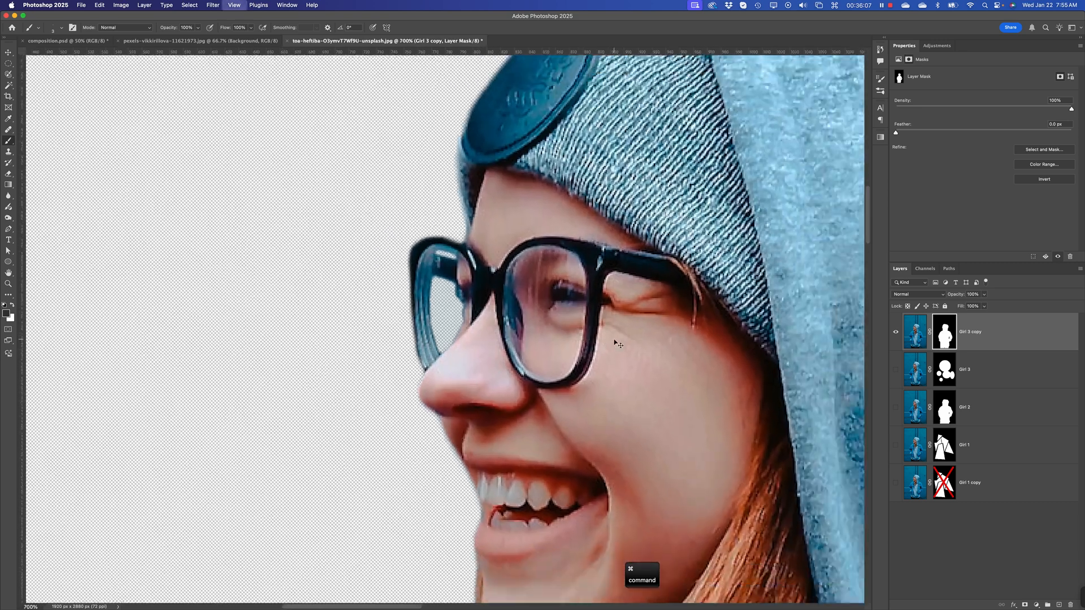
{"action": "key", "text": "super+minus"}
{"action": "key", "text": "super+minus"}
{"action": "key", "text": "super+minus"}
{"action": "key", "text": "super+minus"}
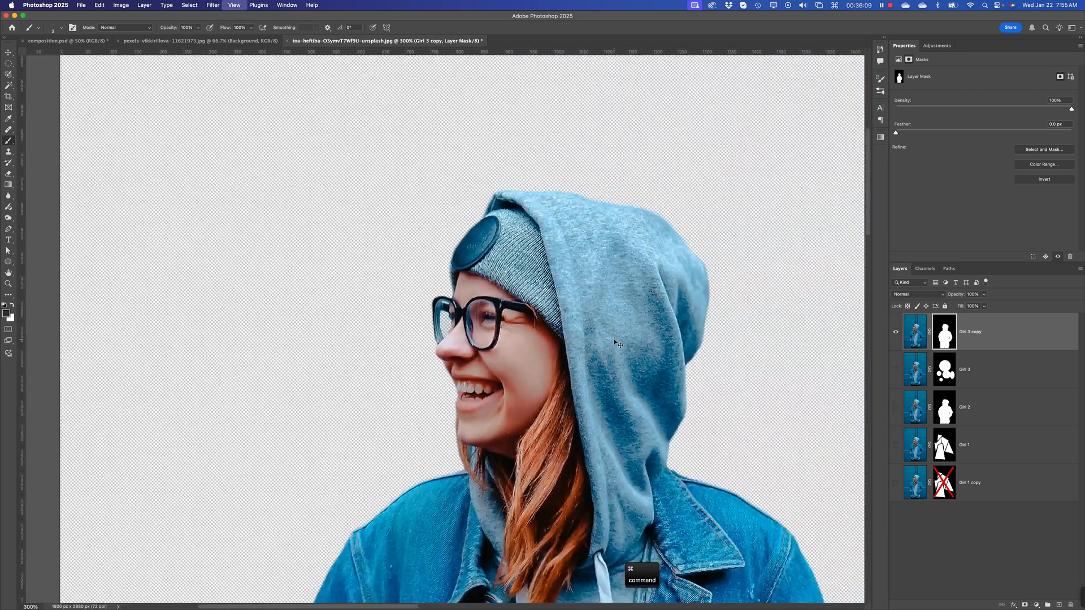
{"action": "key", "text": "space"}
{"action": "left_click_drag", "start_coordinate": [596, 411], "coordinate": [461, 283]}
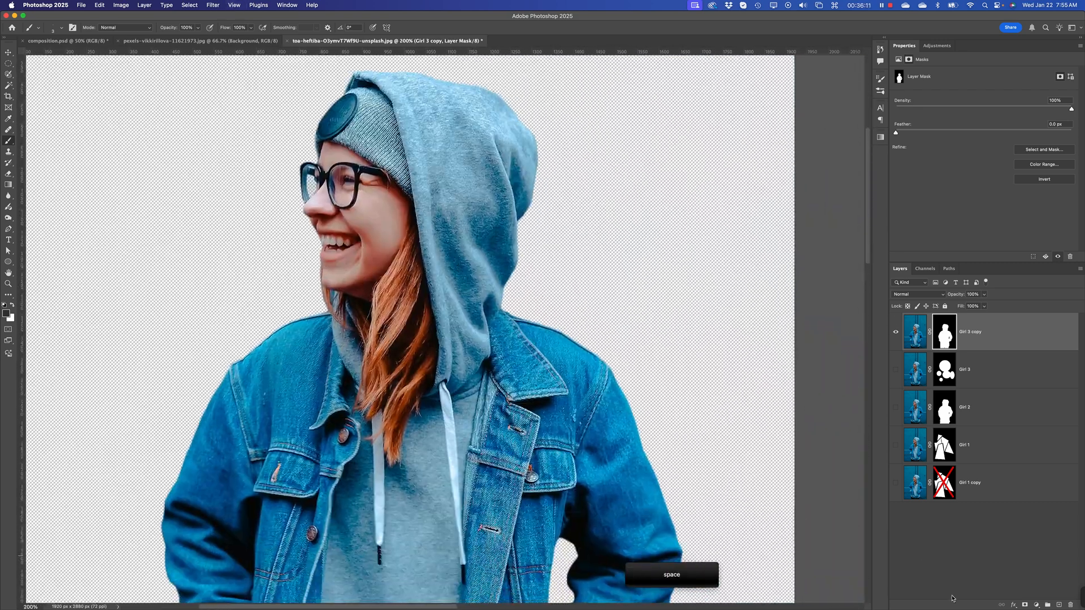
Step: Add a dark teal Solid Color fill layer and place it directly below the Girl 1 layer
{"action": "left_click", "coordinate": [1036, 605]}
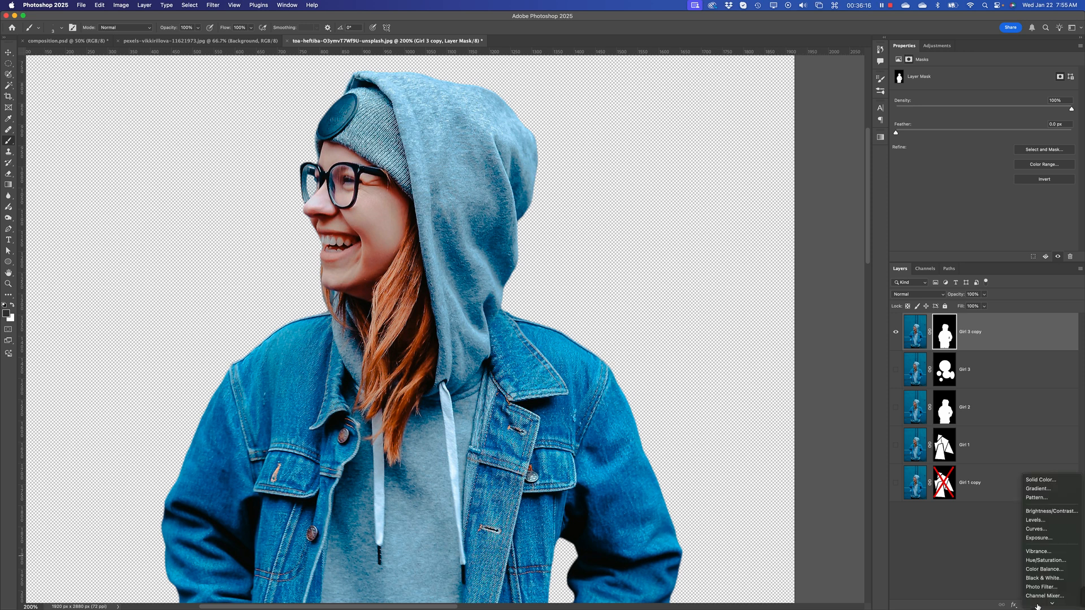
{"action": "left_click", "coordinate": [1041, 480]}
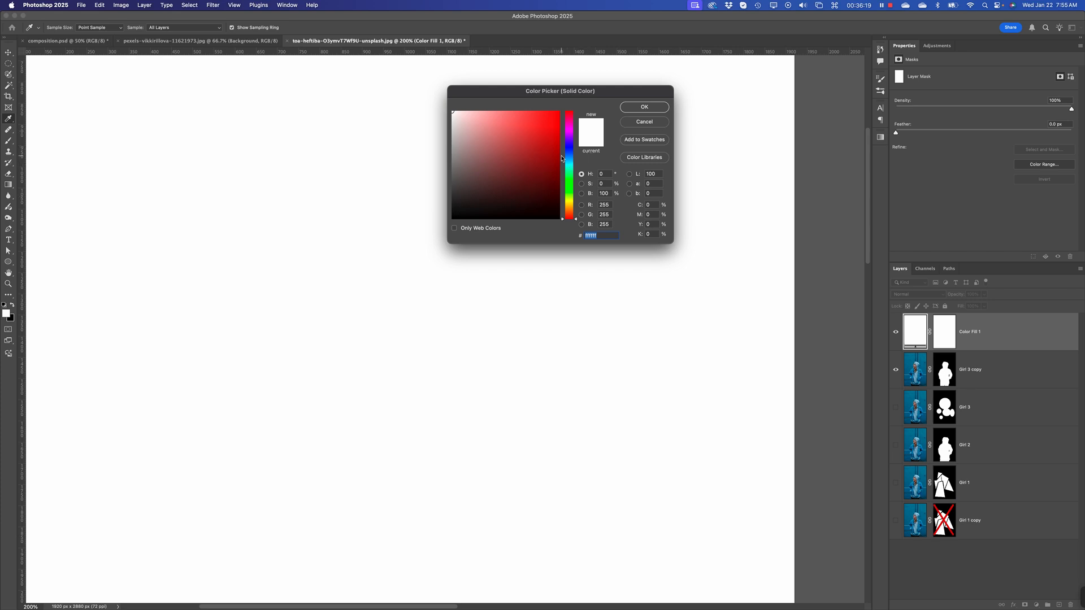
{"action": "mouse_move", "coordinate": [569, 161]}
{"action": "left_mouse_down"}
{"action": "mouse_move", "coordinate": [568, 151]}
{"action": "mouse_move", "coordinate": [505, 173]}
{"action": "left_mouse_up"}
{"action": "left_click", "coordinate": [524, 161]}
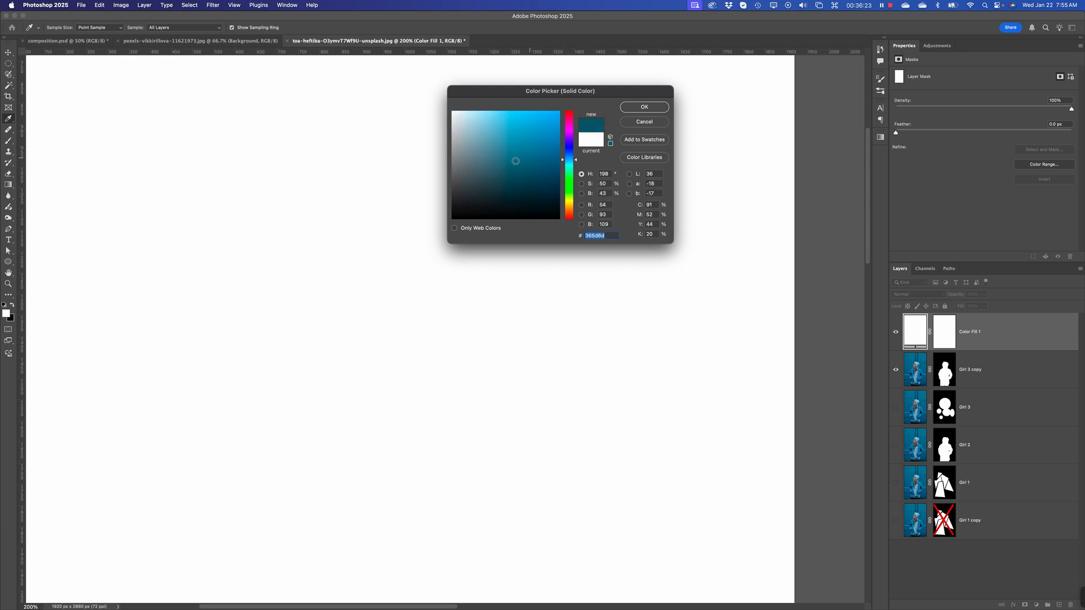
{"action": "left_click", "coordinate": [645, 107]}
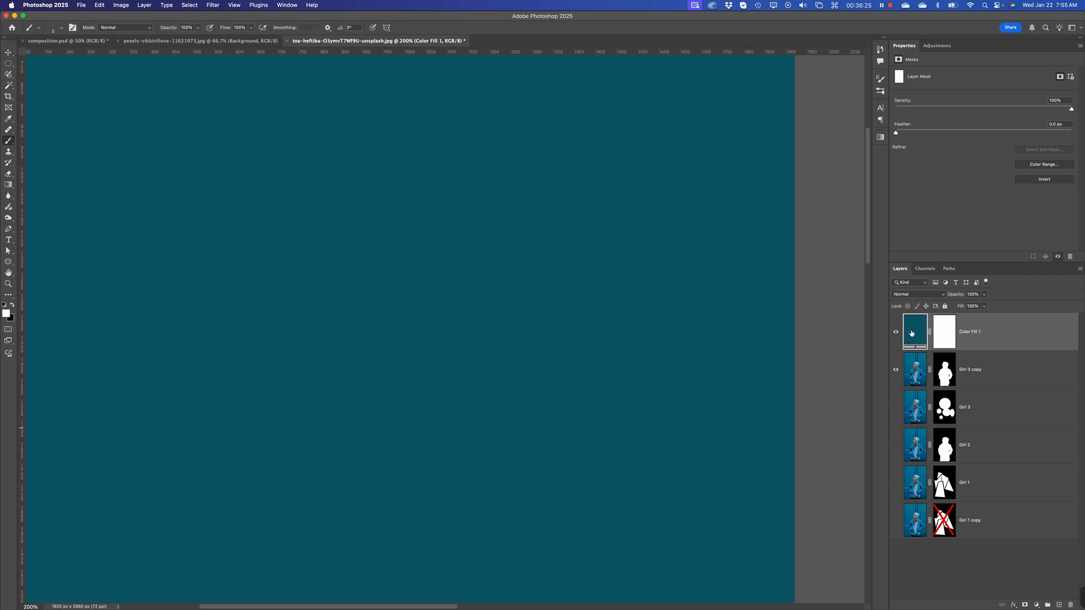
{"action": "left_click_drag", "start_coordinate": [910, 334], "coordinate": [908, 503]}
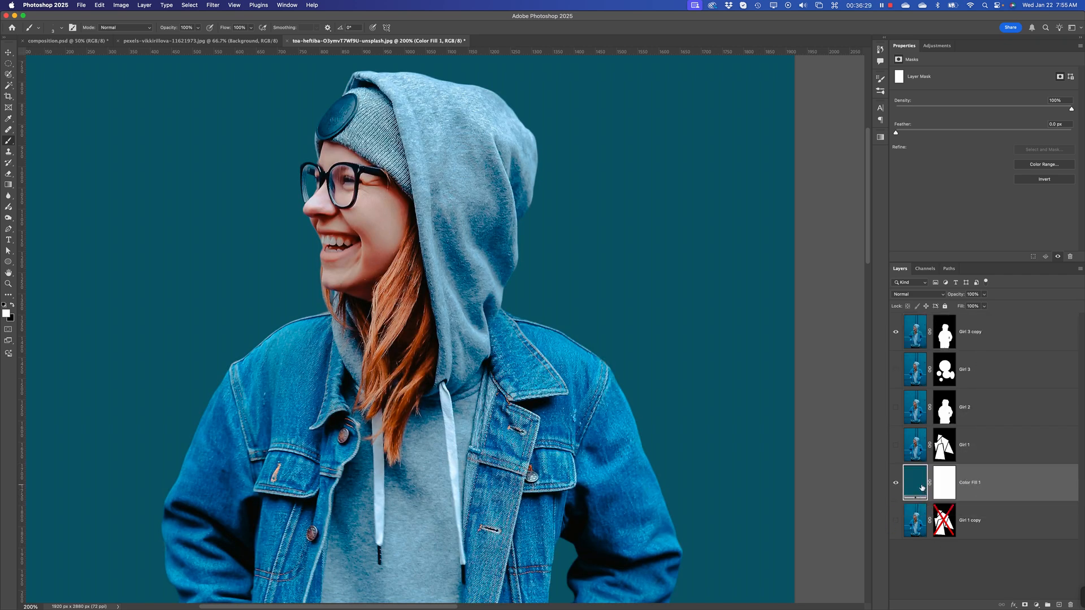
Step: Change the Solid Color fill layer to mustard yellow, hex bbb929
{"action": "double_click", "coordinate": [922, 487]}
{"action": "left_click", "coordinate": [569, 201]}
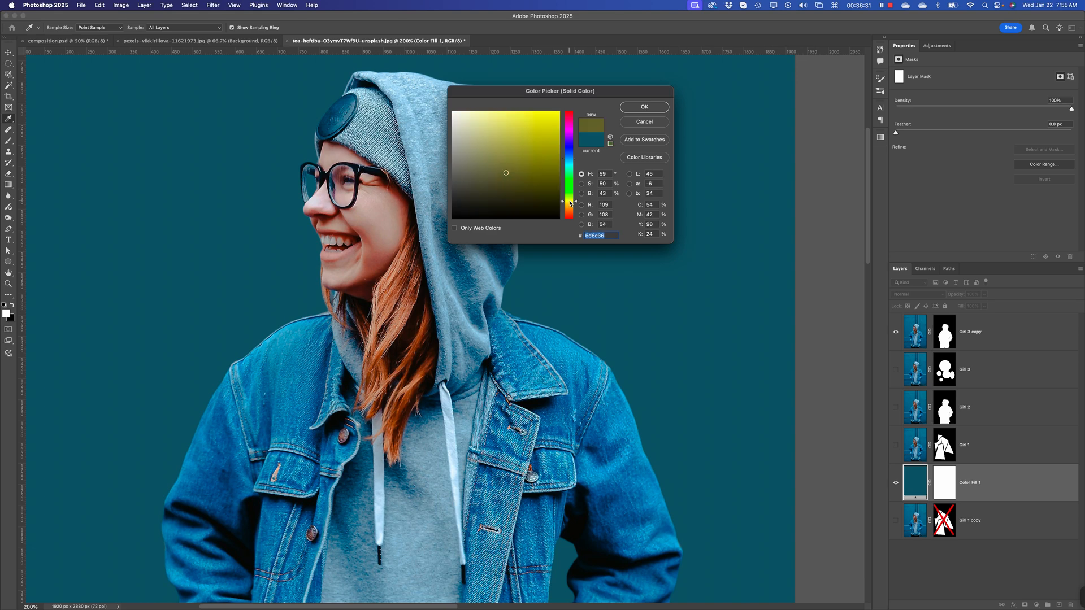
{"action": "left_click", "coordinate": [533, 140]}
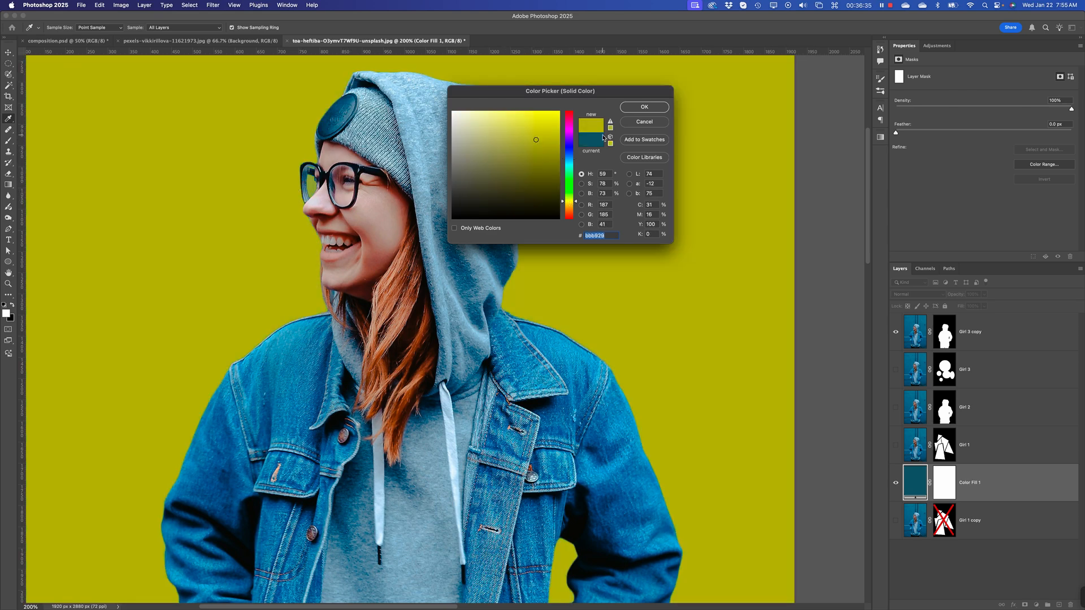
{"action": "left_click", "coordinate": [641, 107]}
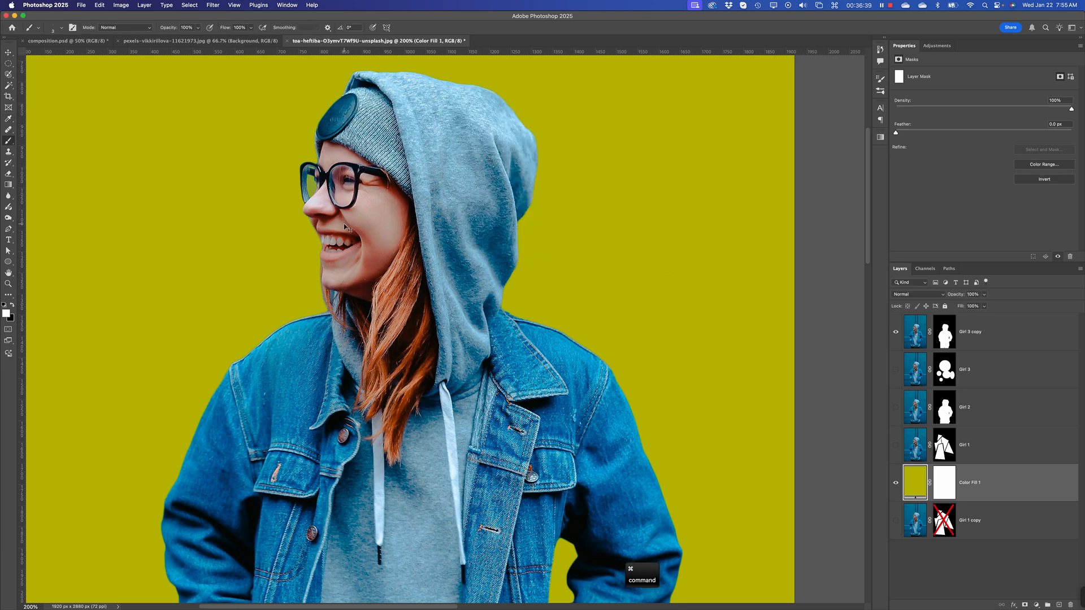
Step: Examine the lens opening and the cutout edges of the girl against the yellow background
{"action": "key", "text": "super+plus"}
{"action": "key", "text": "super+plus"}
{"action": "key", "text": "super+plus"}
{"action": "key", "text": "space"}
{"action": "left_click_drag", "start_coordinate": [218, 222], "coordinate": [529, 467]}
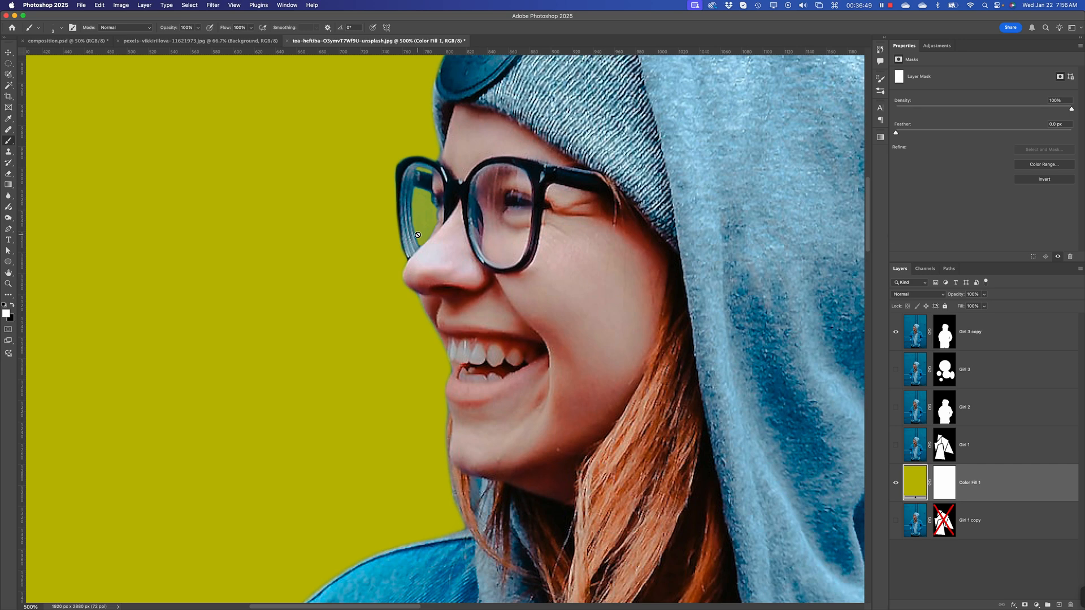
{"action": "key", "text": "super+1"}
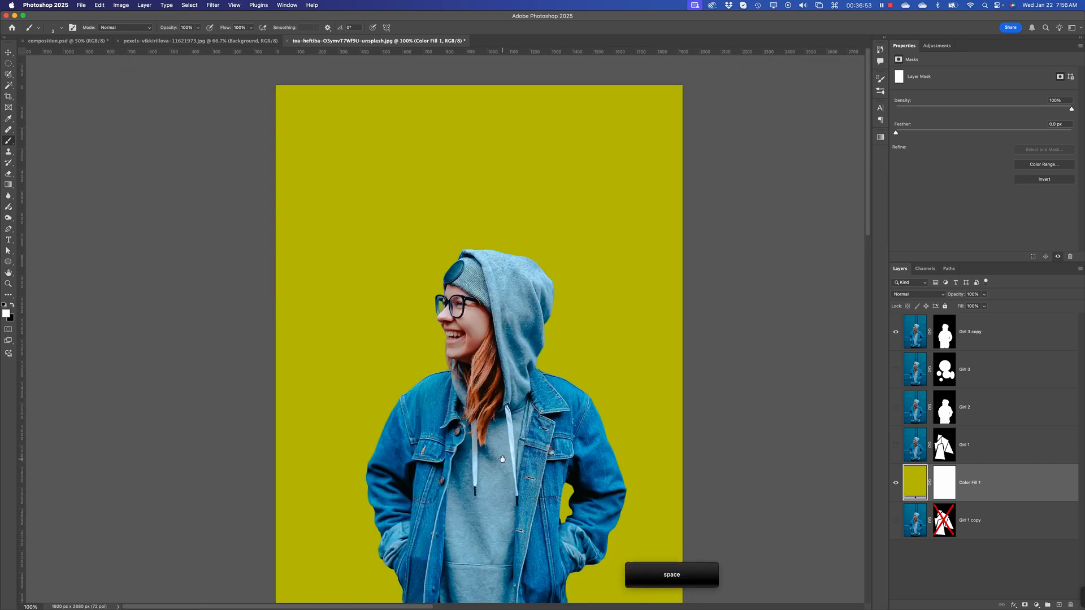
{"action": "left_click_drag", "start_coordinate": [503, 459], "coordinate": [441, 363]}
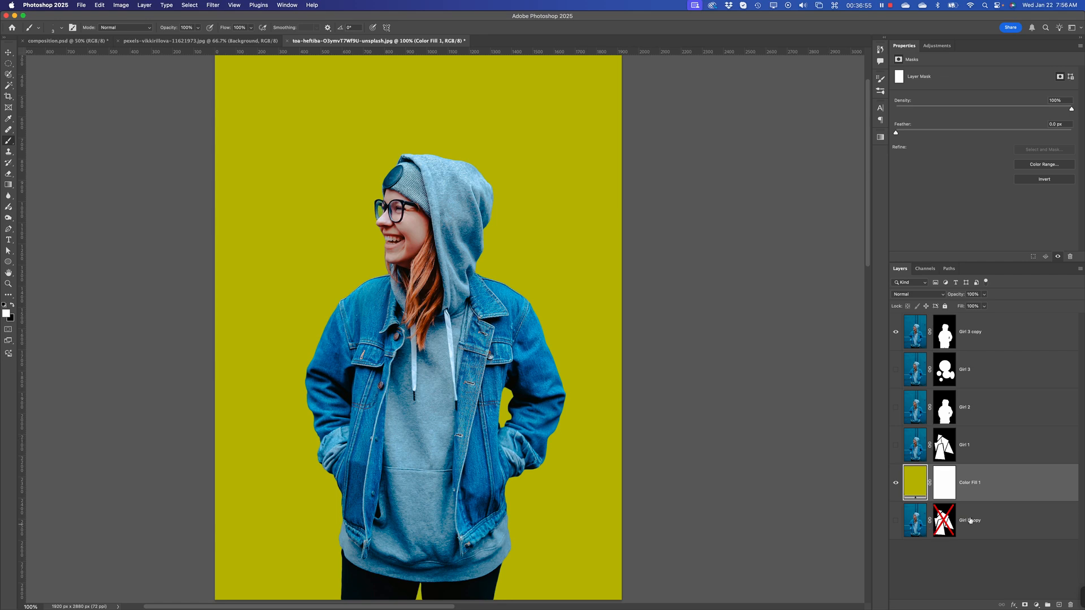
Step: Place the Color Fill 1 layer at the bottom of the layer stack and hide it
{"action": "left_click_drag", "start_coordinate": [918, 483], "coordinate": [919, 526]}
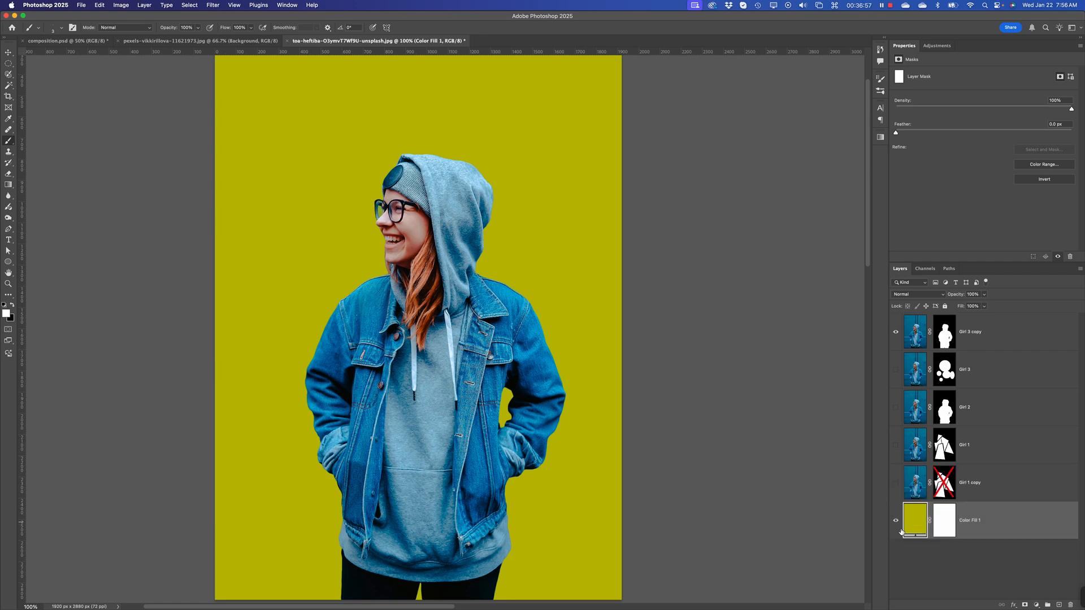
{"action": "left_click", "coordinate": [896, 520]}
{"action": "key", "text": "super+minus"}
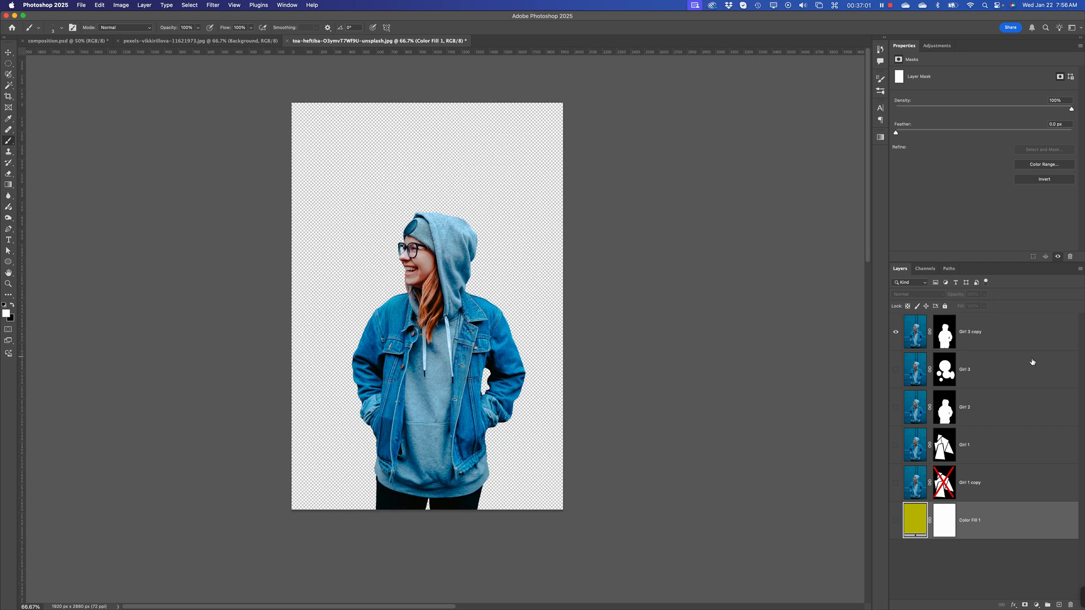
Step: Review the view modes for the Girl 3 copy layer mask in Select and Mask, and leave the workspace with no layer selected
{"action": "left_click", "coordinate": [947, 339]}
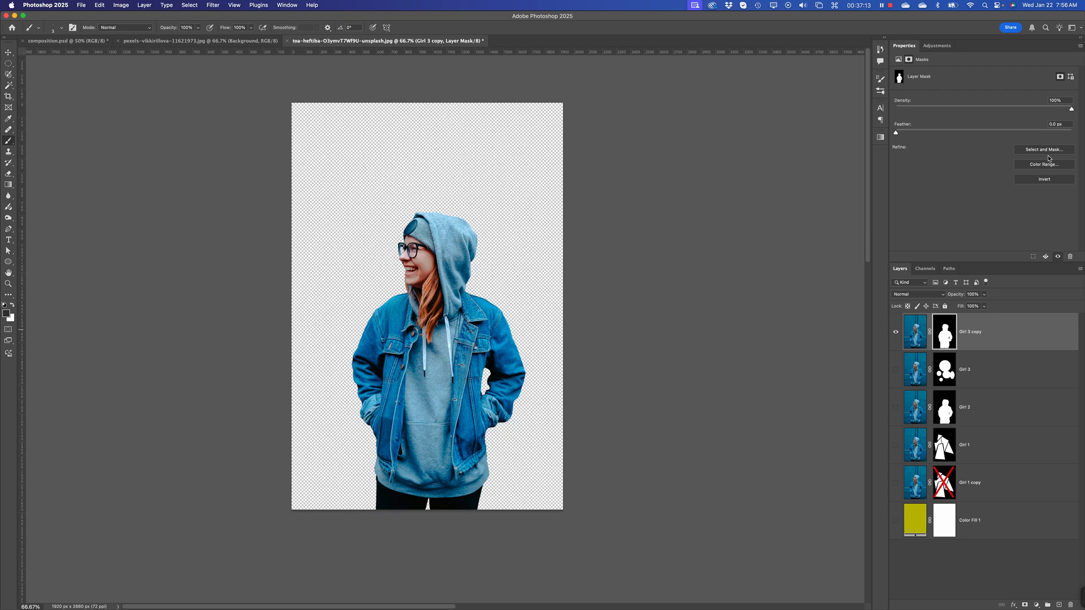
{"action": "left_click", "coordinate": [1044, 150]}
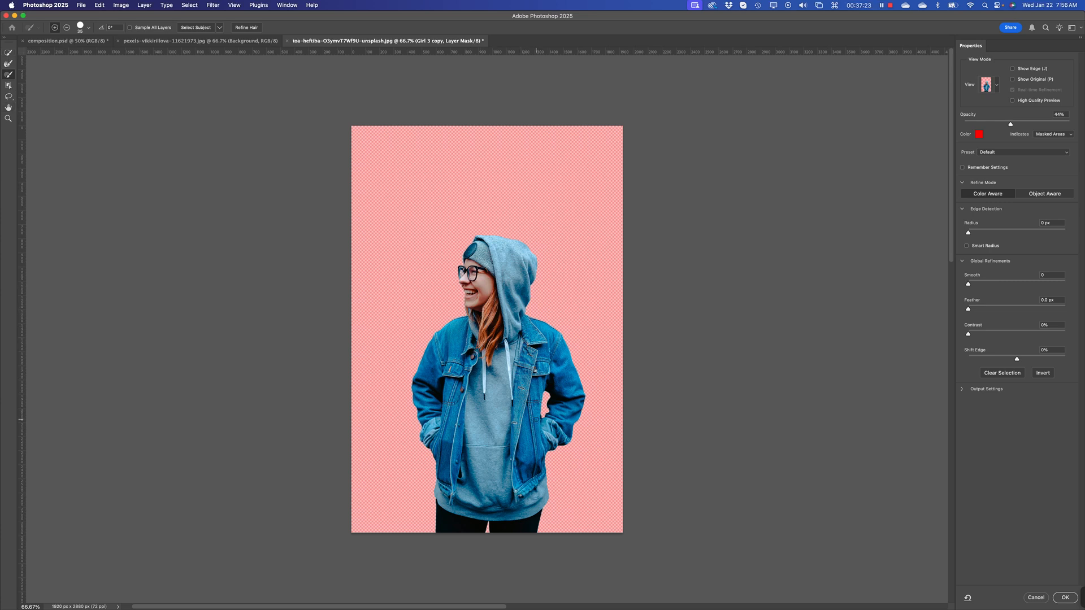
{"action": "left_click", "coordinate": [996, 85]}
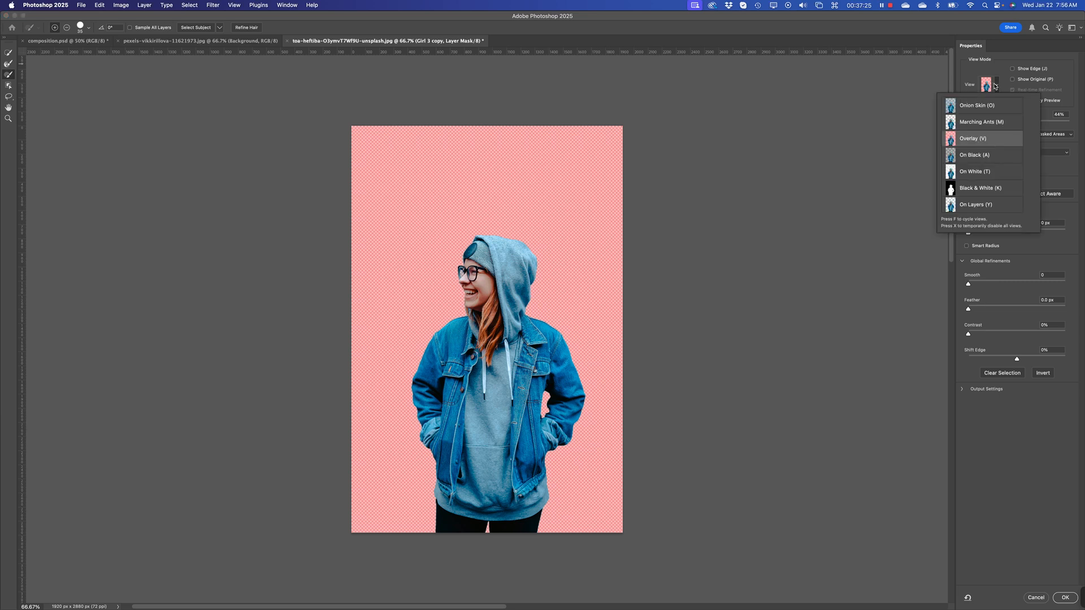
{"action": "left_click", "coordinate": [996, 86]}
{"action": "left_click", "coordinate": [997, 86]}
{"action": "left_click", "coordinate": [897, 138]}
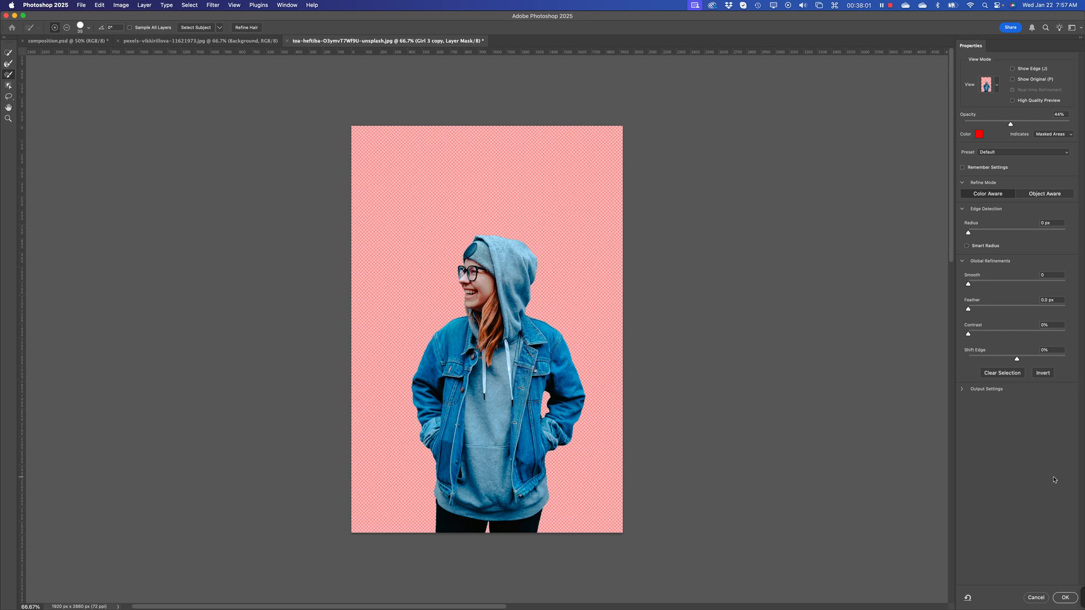
{"action": "left_click", "coordinate": [1073, 595]}
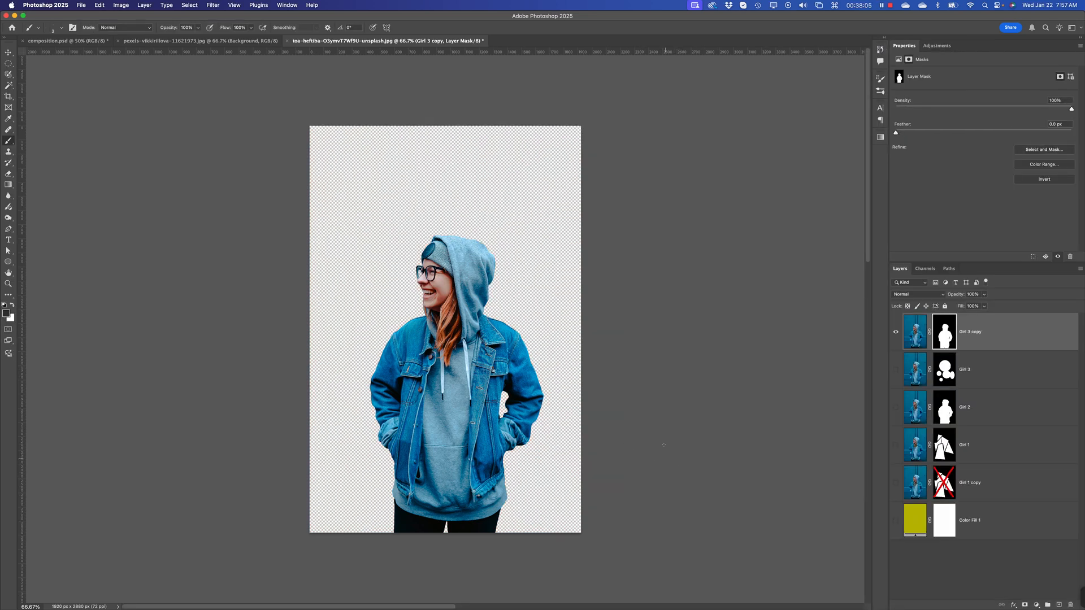
{"action": "left_click", "coordinate": [940, 578]}
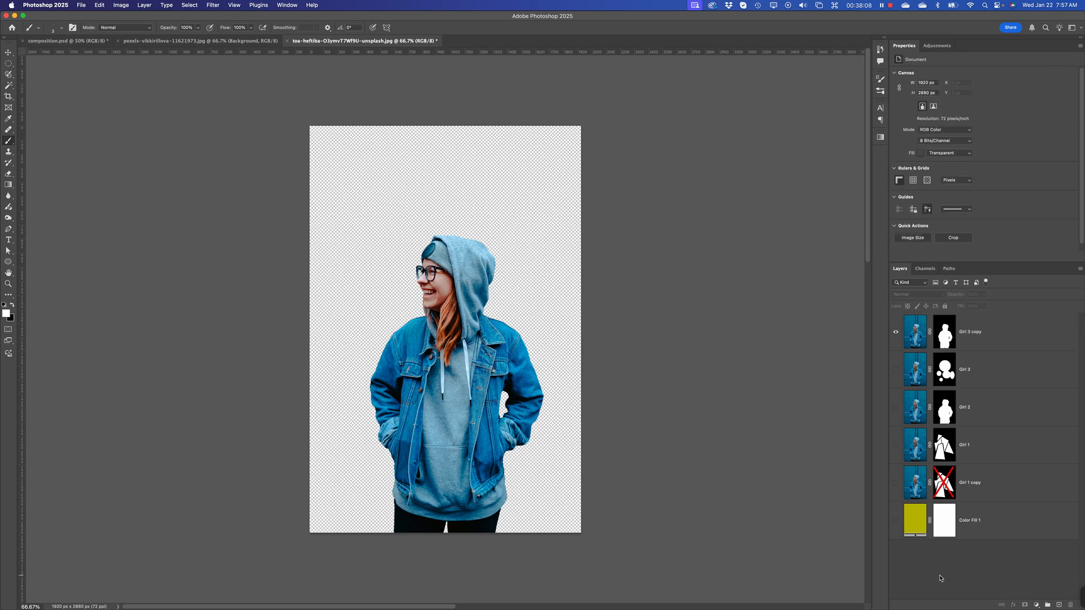
Step: Compare the Girl 3 layer by showing and hiding it, and delete its layer mask
{"action": "left_click", "coordinate": [920, 332]}
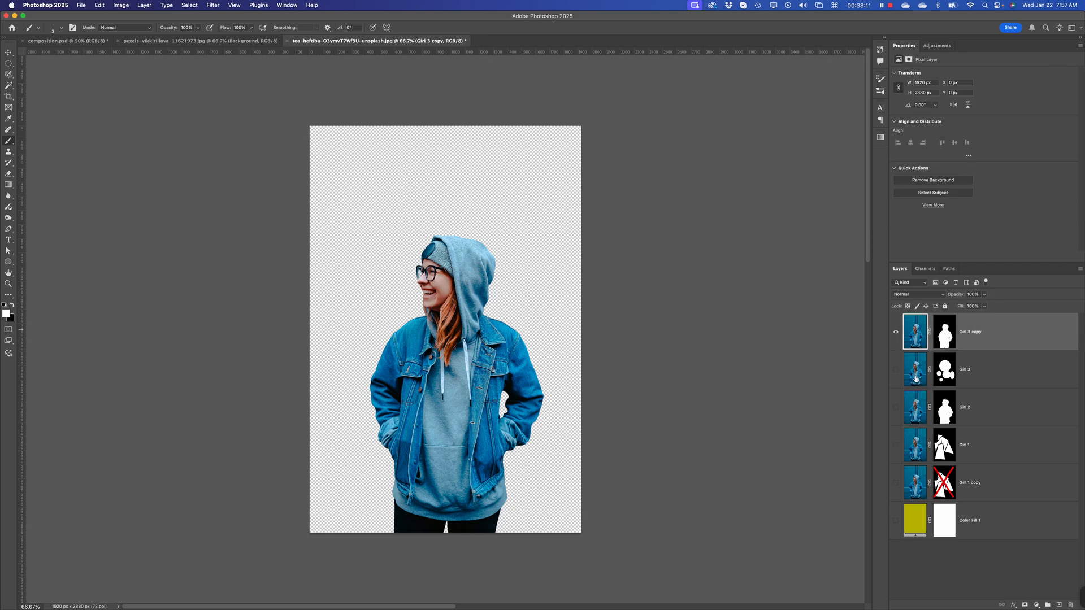
{"action": "left_click", "coordinate": [915, 377]}
{"action": "left_click", "coordinate": [892, 375]}
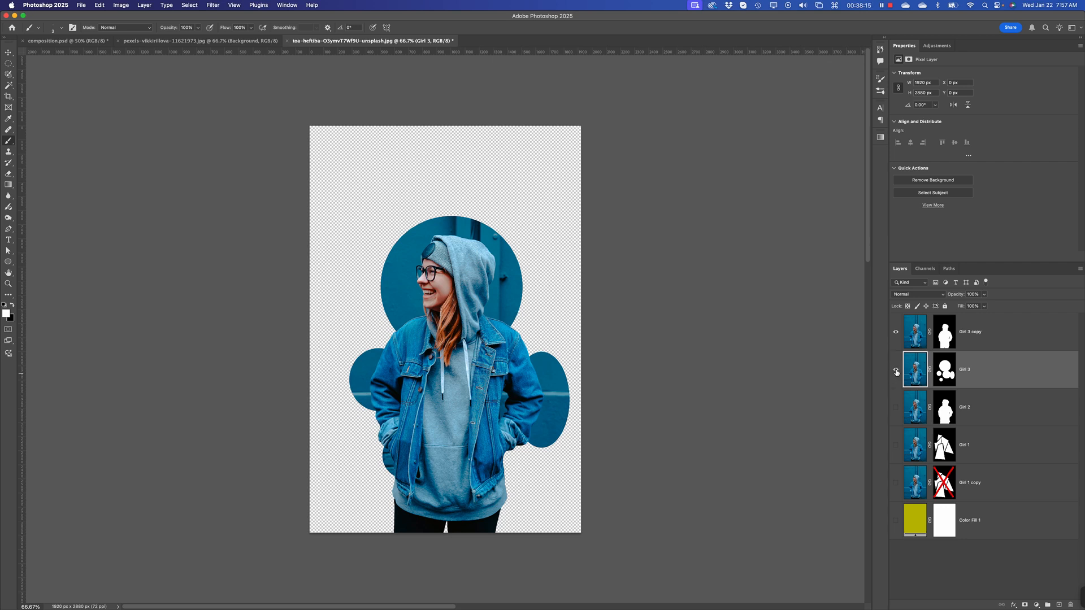
{"action": "left_click", "coordinate": [896, 370]}
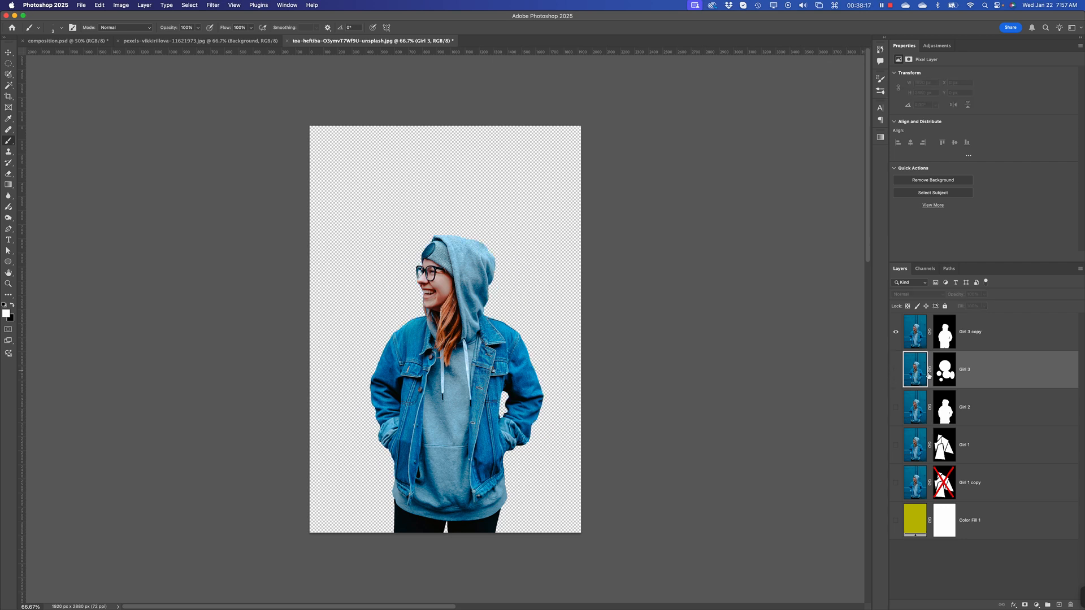
{"action": "right_click", "coordinate": [940, 373]}
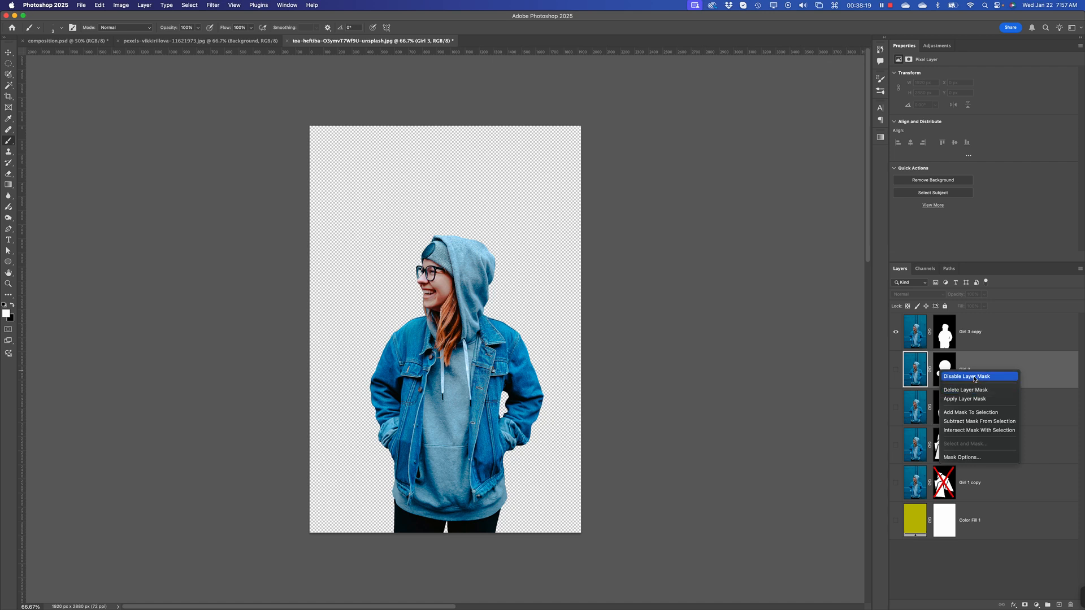
{"action": "left_click", "coordinate": [974, 390]}
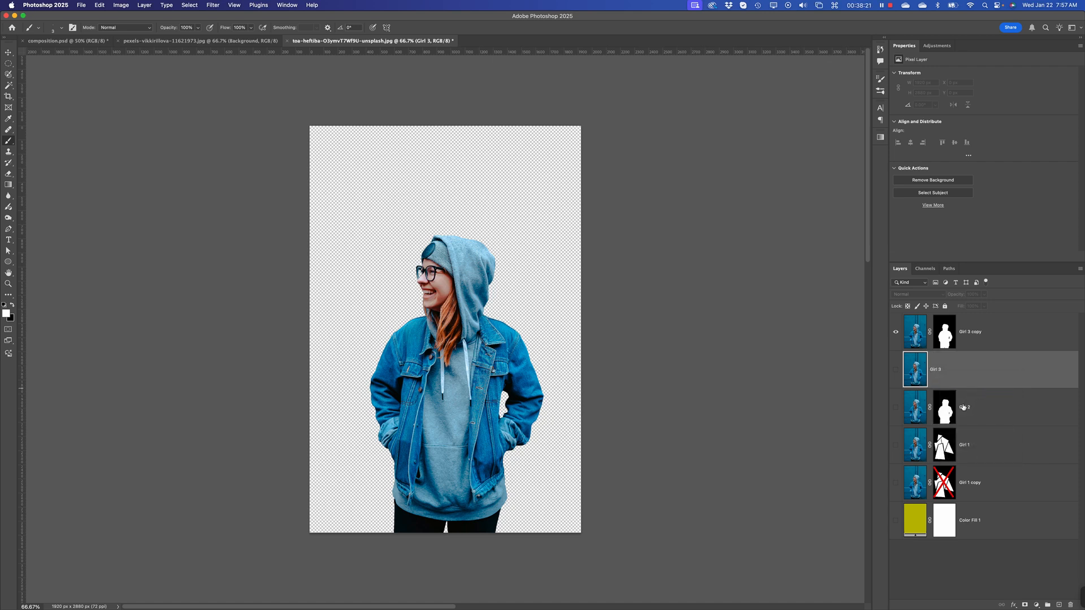
Step: Delete the Girl 2, Girl 1 and Girl 1 copy layers together
{"action": "left_click", "coordinate": [915, 418]}
{"action": "left_click", "coordinate": [916, 497], "text": "shift"}
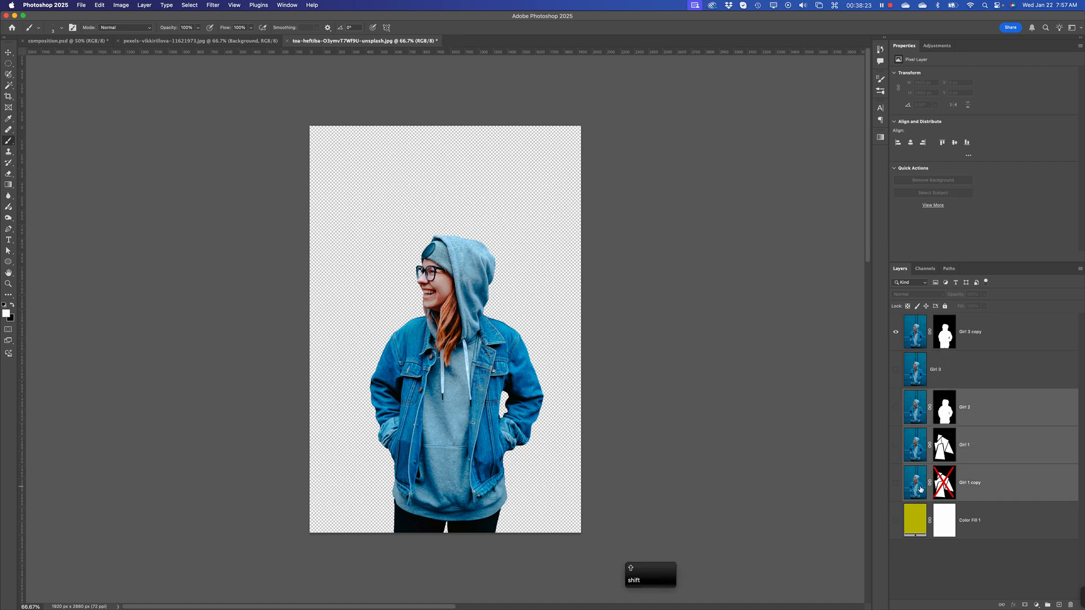
{"action": "left_click", "coordinate": [1071, 605]}
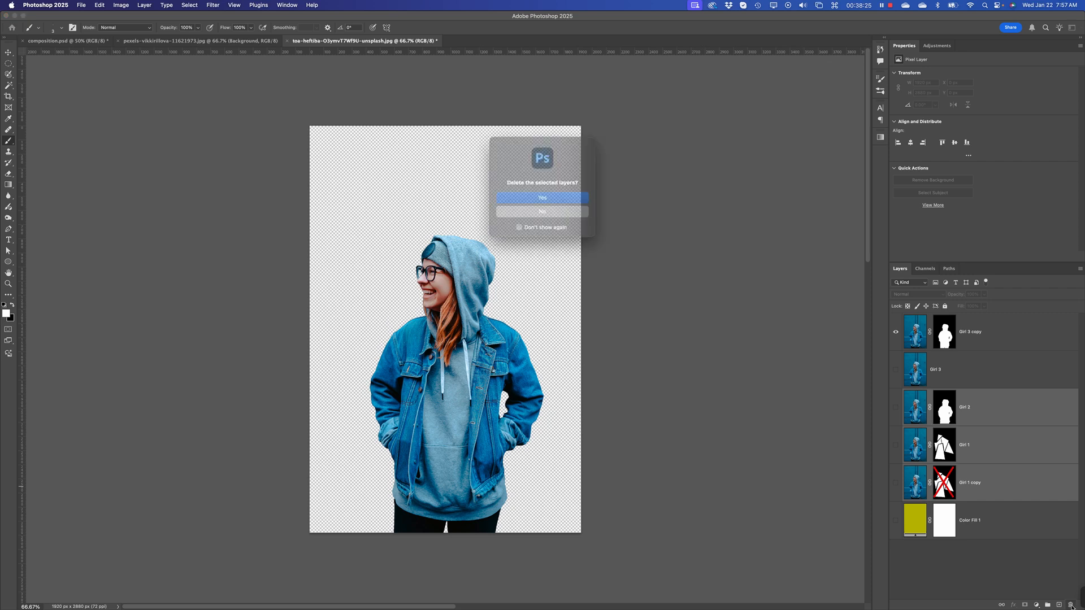
{"action": "left_click", "coordinate": [525, 199]}
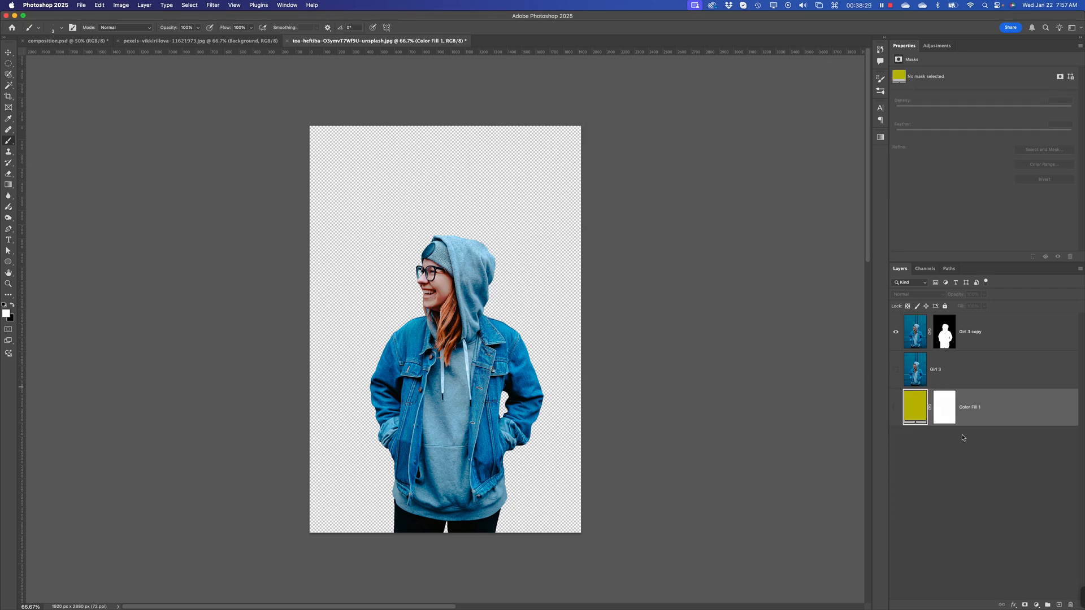
Step: Check the unmasked Girl 3 layer by showing it briefly, hide it again and leave no layer selected
{"action": "left_click", "coordinate": [894, 372]}
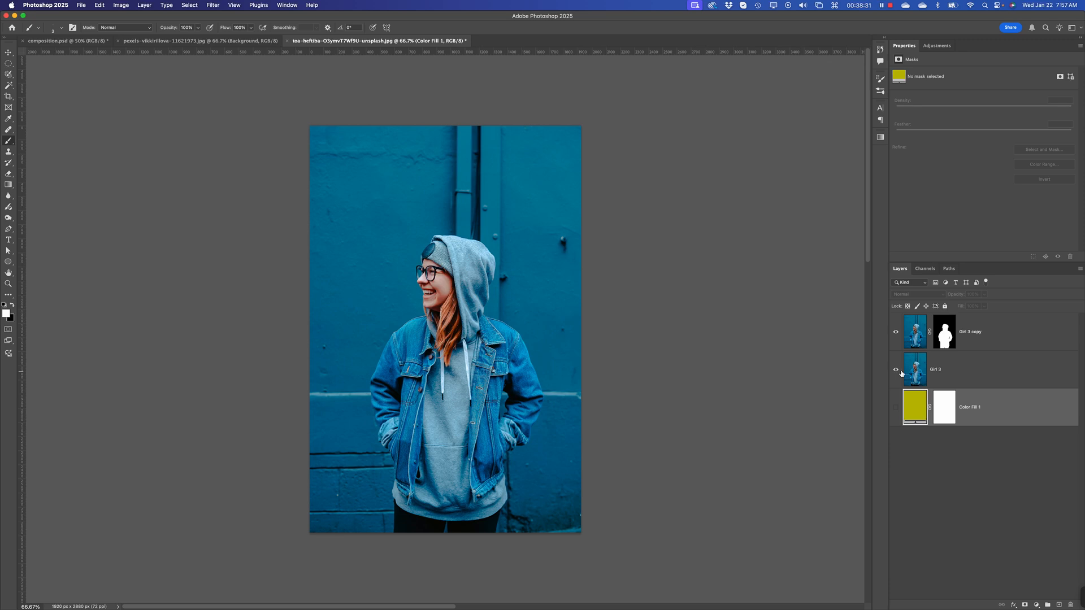
{"action": "left_click", "coordinate": [914, 373]}
{"action": "left_click", "coordinate": [896, 370]}
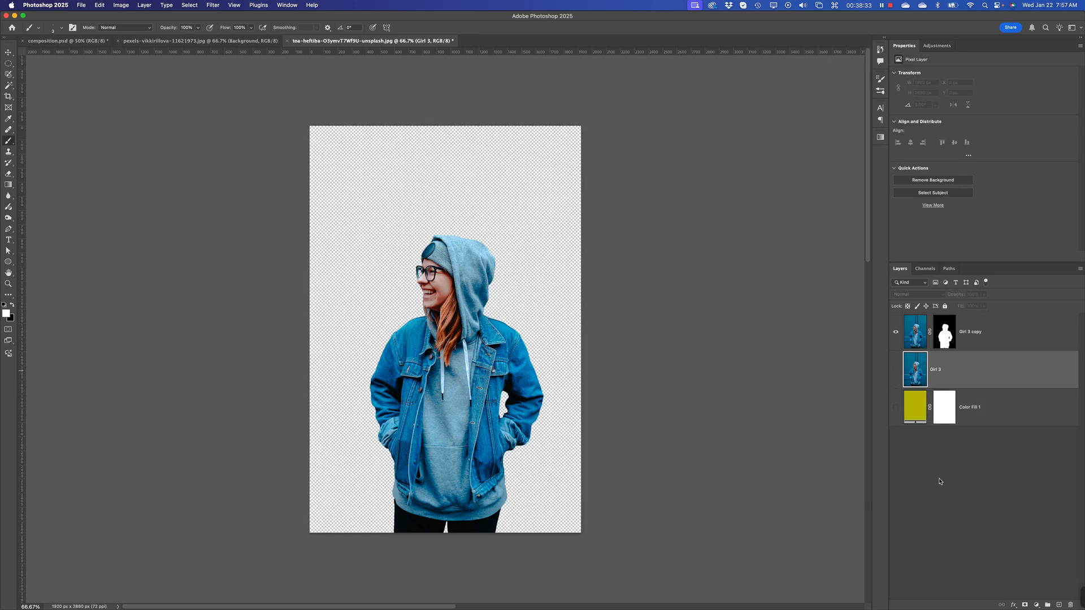
{"action": "left_click", "coordinate": [955, 474]}
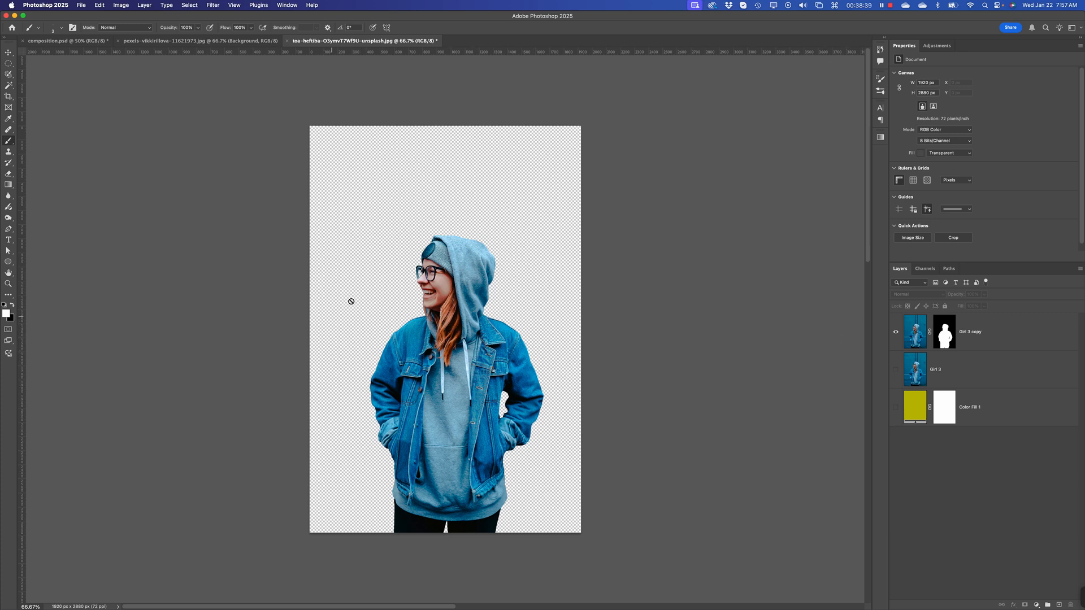
Step: Try Quick Mask mode with no layer selected, and switch it off again
{"action": "left_click", "coordinate": [190, 7]}
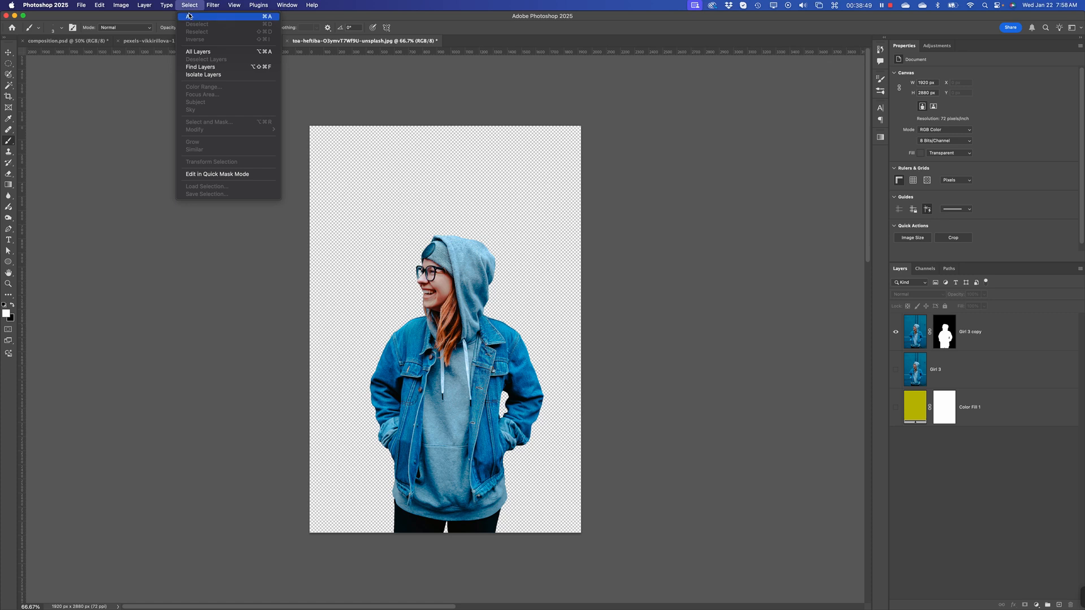
{"action": "left_click", "coordinate": [211, 175]}
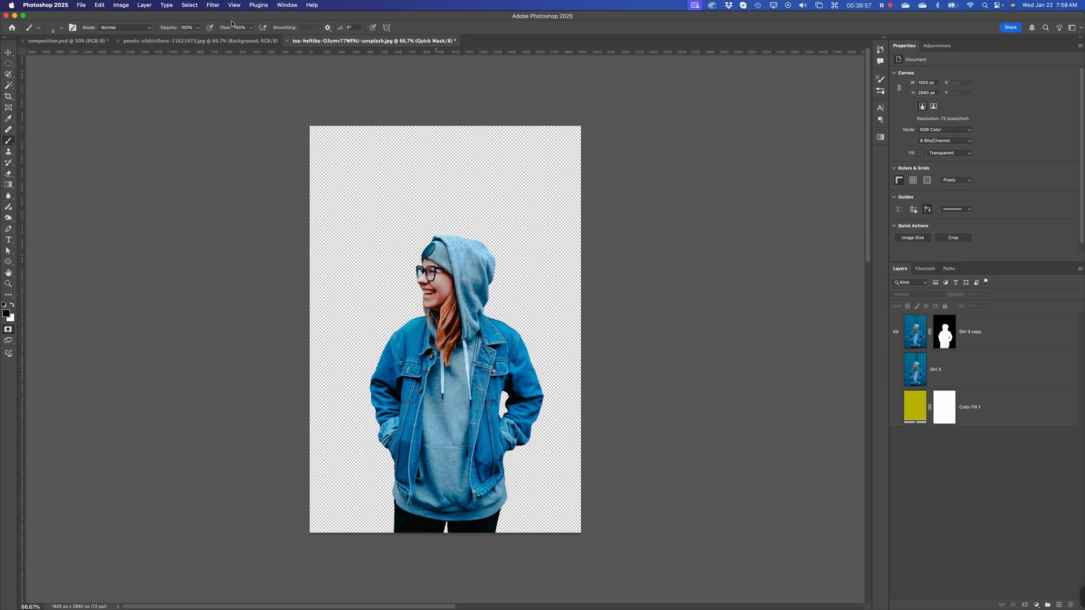
{"action": "left_click", "coordinate": [190, 5]}
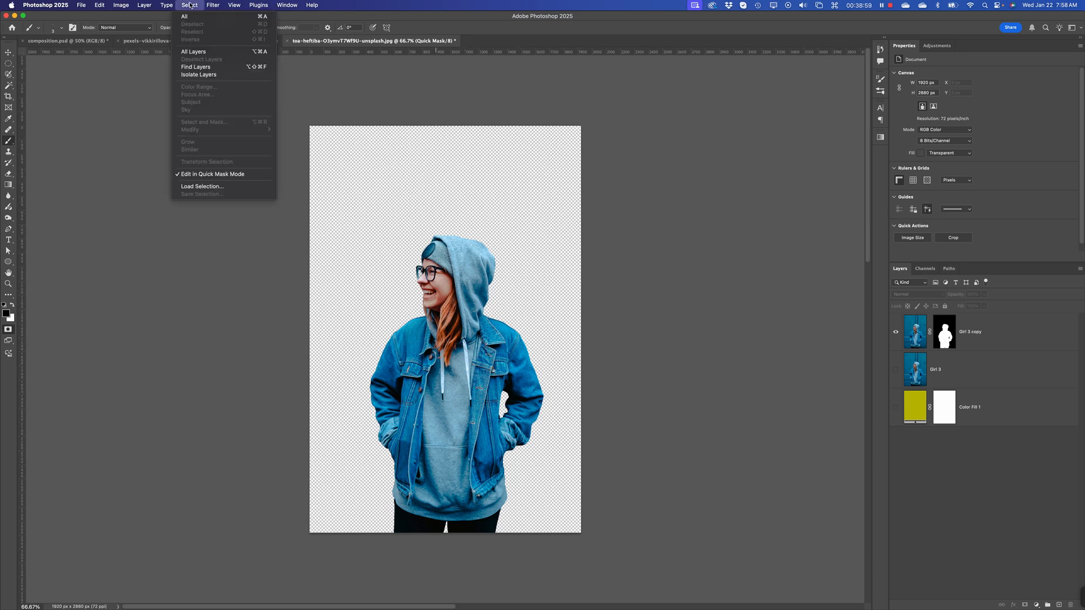
{"action": "left_click", "coordinate": [190, 5]}
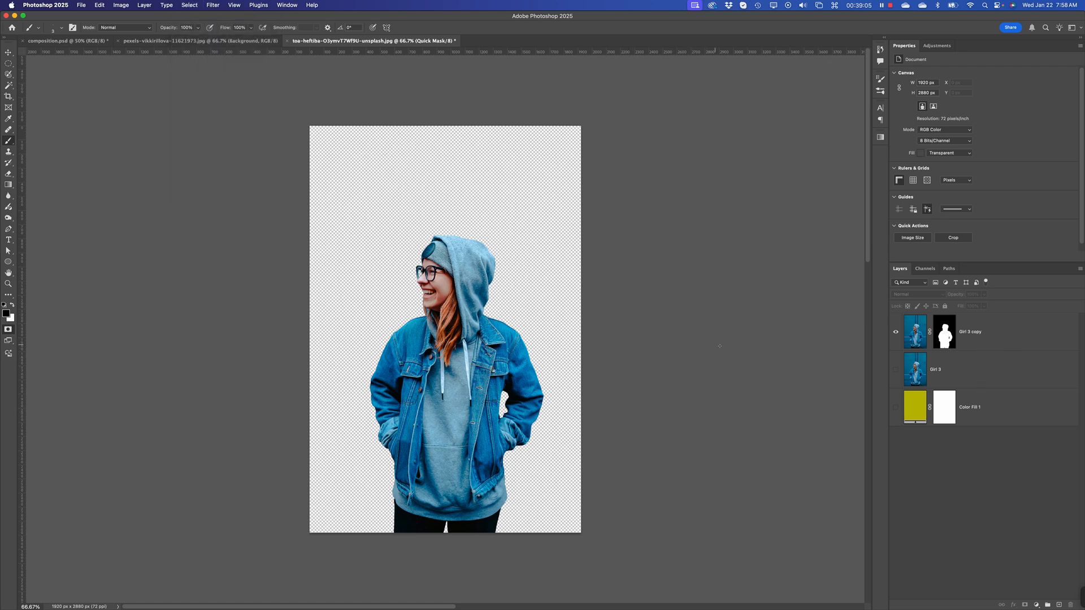
{"action": "key", "text": "Escape"}
{"action": "double_click", "coordinate": [921, 335]}
{"action": "left_click", "coordinate": [865, 135]}
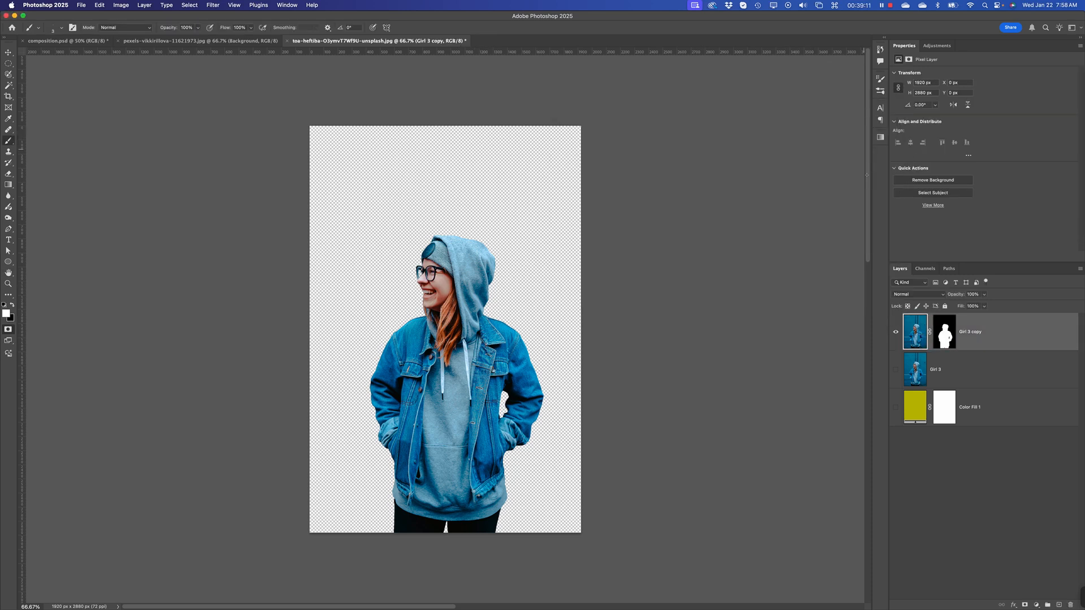
{"action": "left_click", "coordinate": [1023, 394]}
{"action": "key", "text": "q"}
{"action": "left_click", "coordinate": [953, 481]}
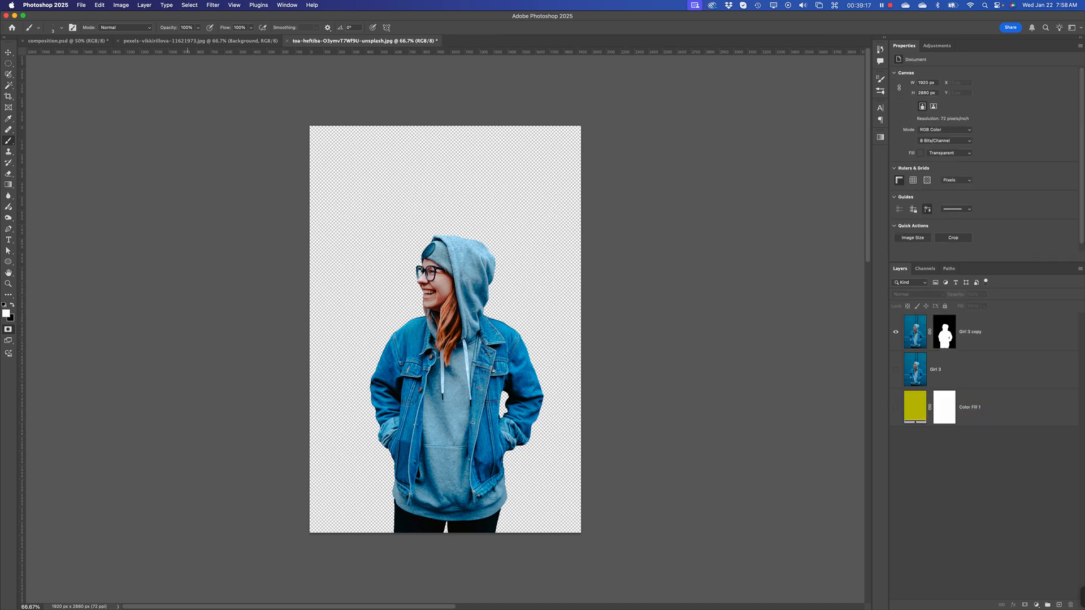
{"action": "left_click", "coordinate": [199, 5]}
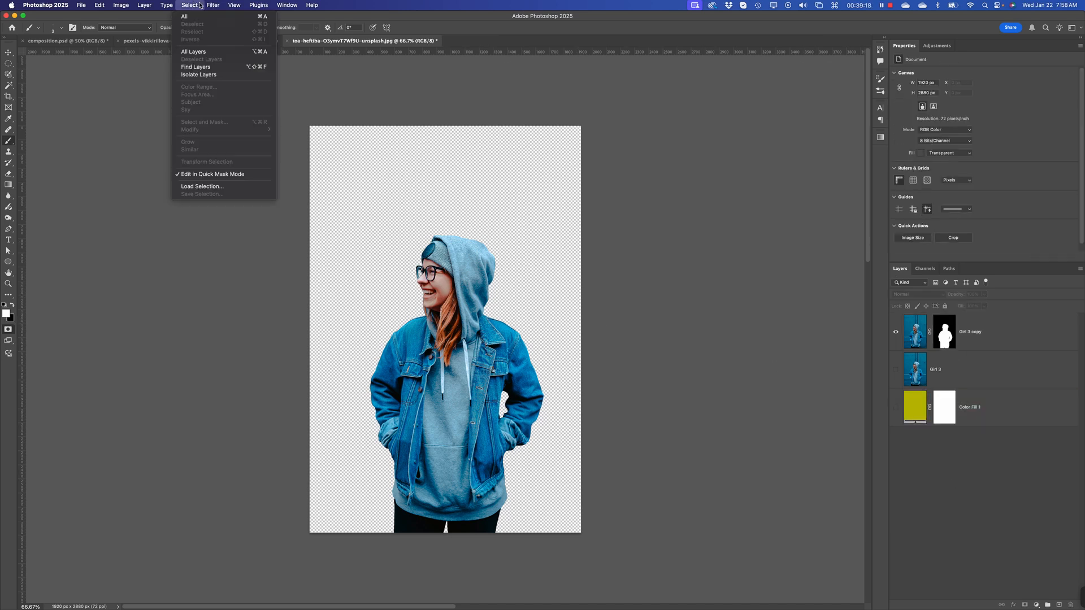
{"action": "left_click", "coordinate": [205, 176]}
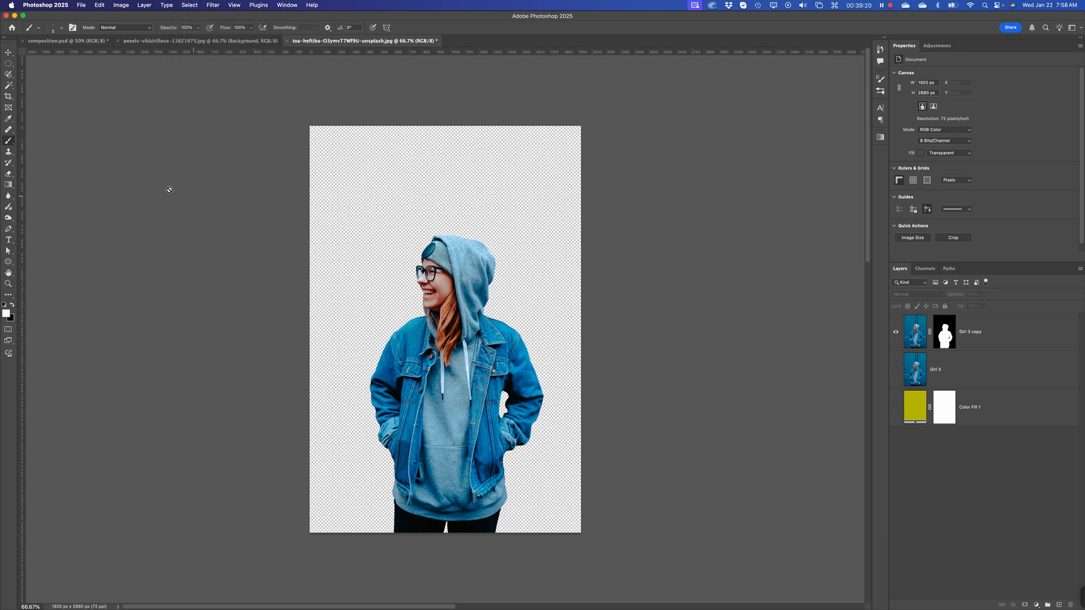
Step: Invert the Girl 3 copy layer mask back and forth, ending with the girl visible and the background masked
{"action": "left_click", "coordinate": [950, 335]}
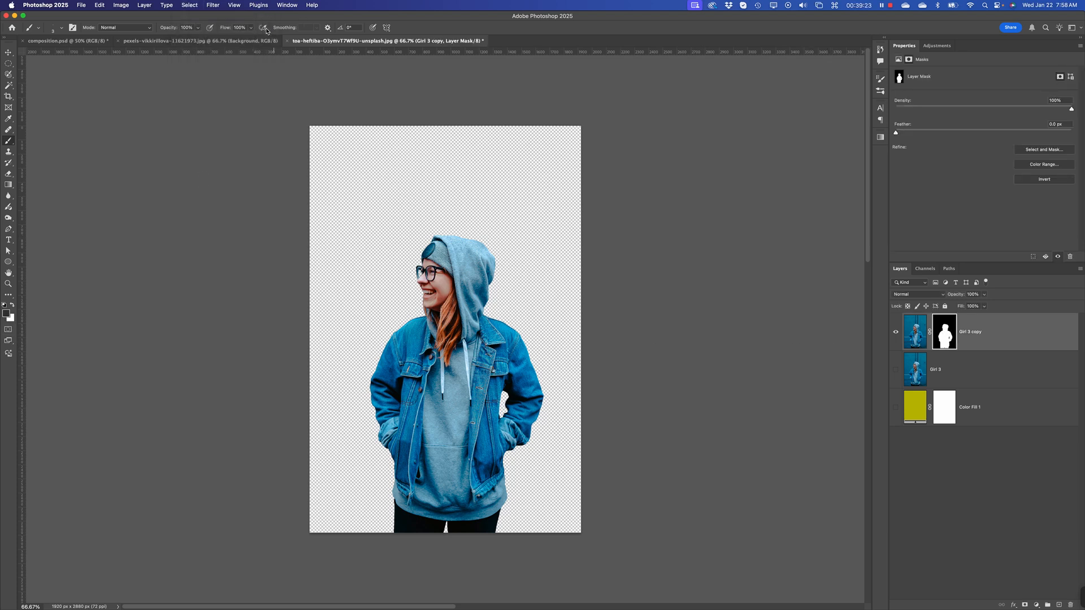
{"action": "left_click", "coordinate": [195, 5]}
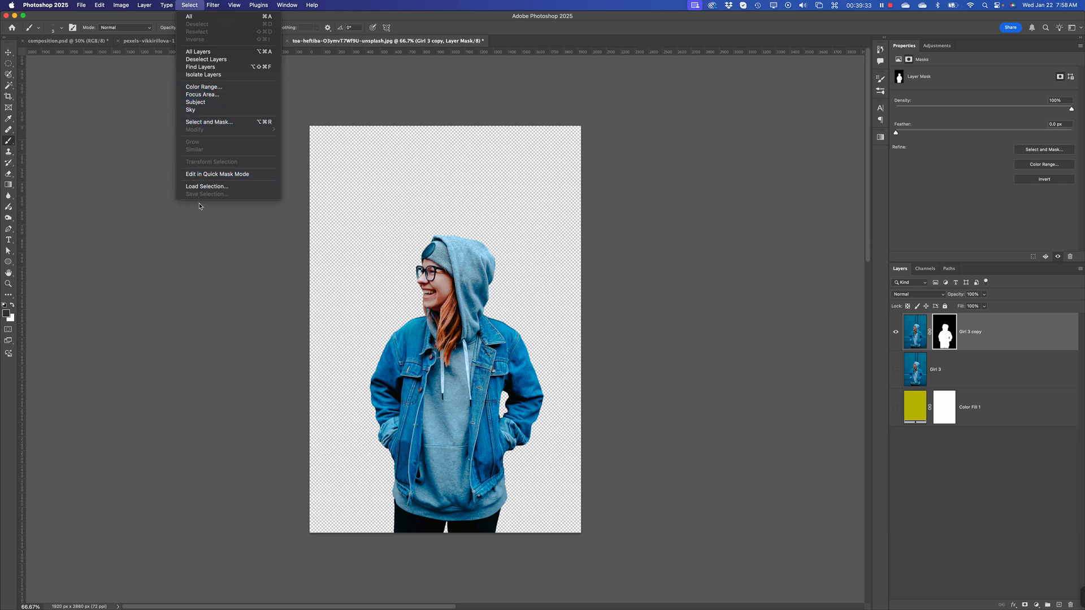
{"action": "left_click", "coordinate": [335, 159]}
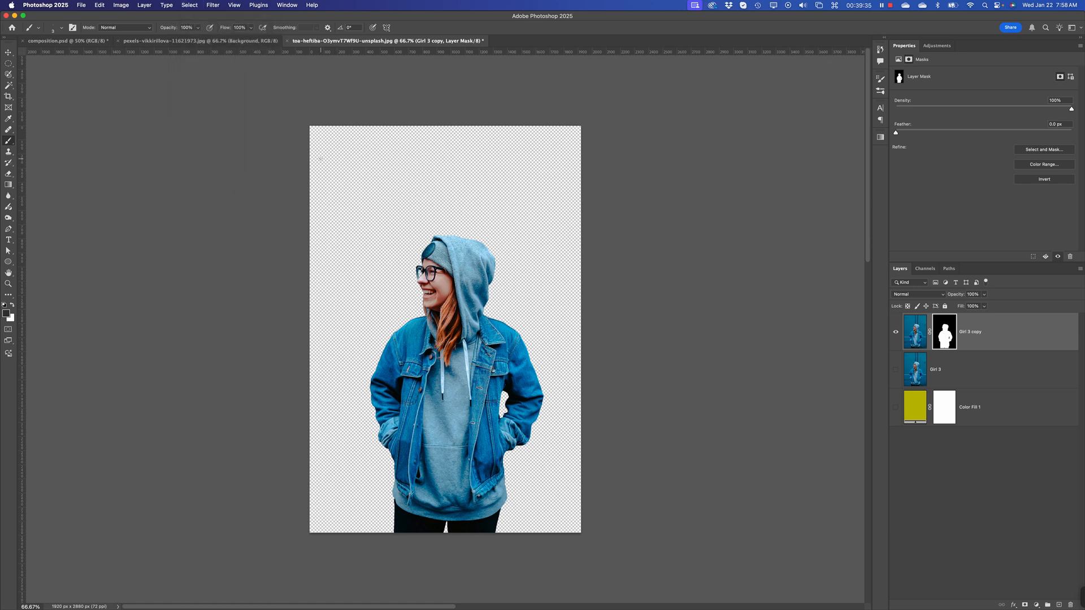
{"action": "key", "text": "super"}
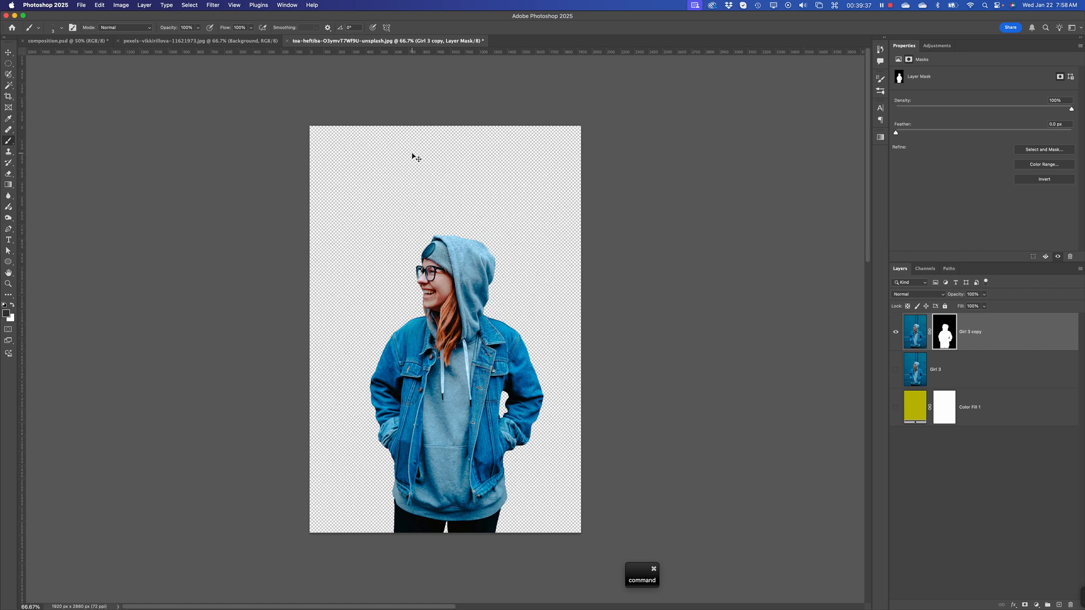
{"action": "key", "text": "super+i"}
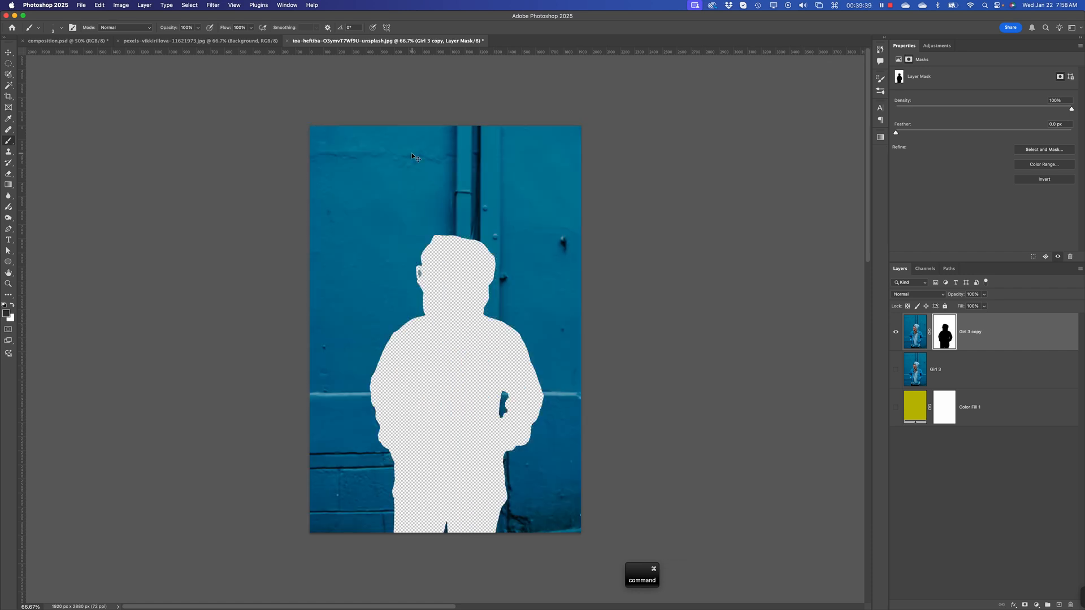
{"action": "key", "text": "super+i"}
{"action": "key", "text": "super+i"}
{"action": "key", "text": "super+i"}
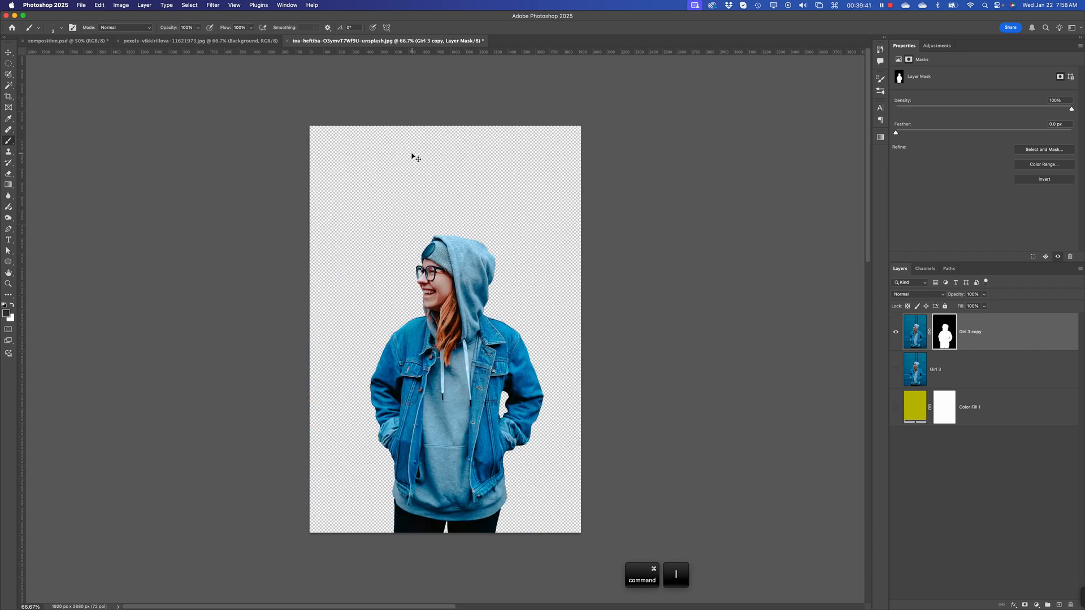
{"action": "key", "text": "super+i"}
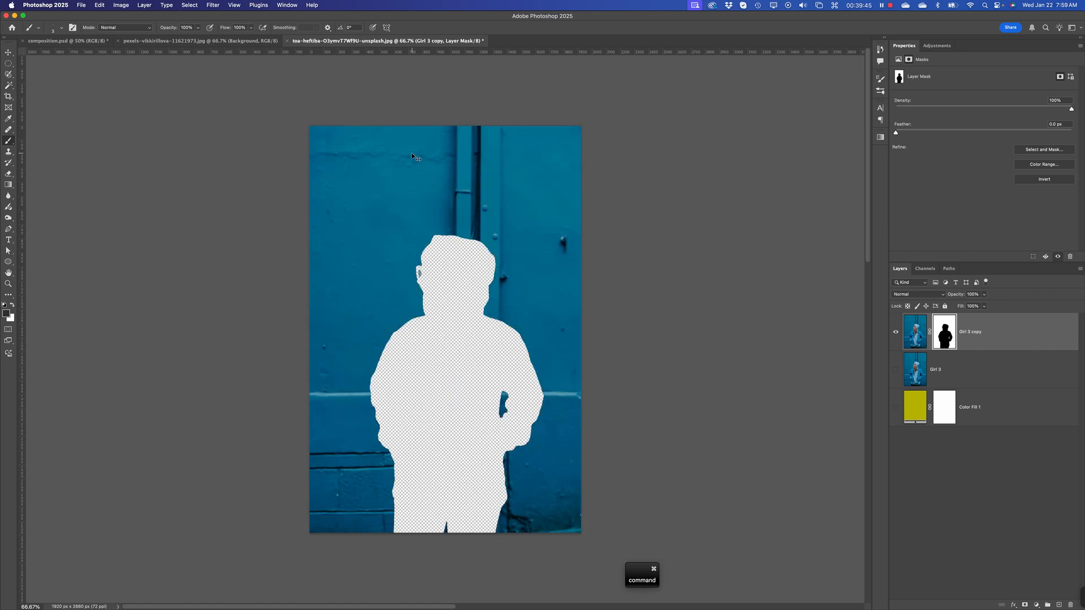
{"action": "key", "text": "super+i"}
{"action": "key", "text": "super+i"}
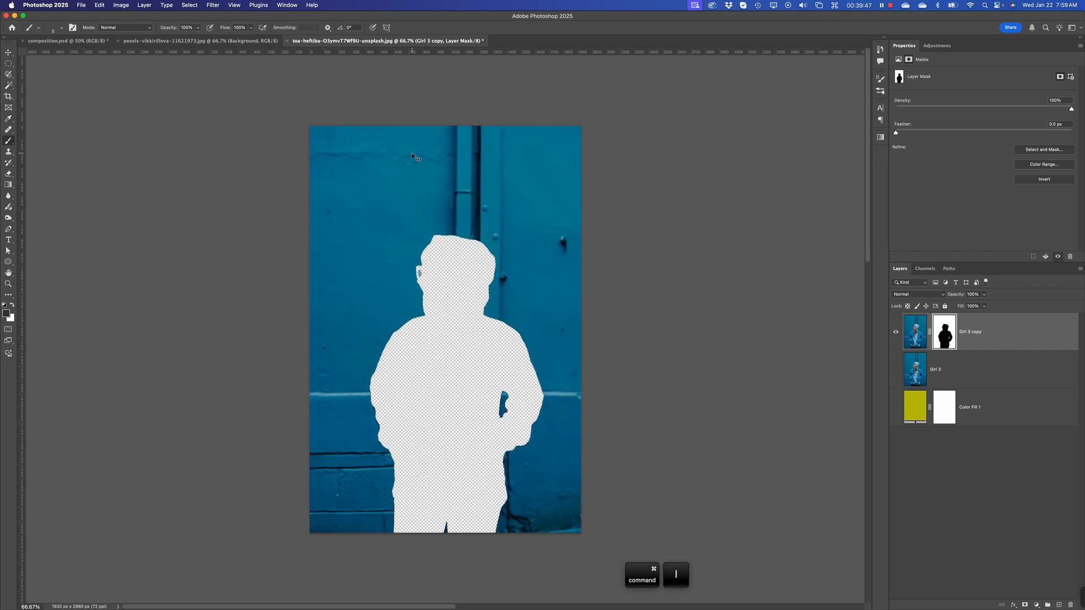
{"action": "key", "text": "super+i"}
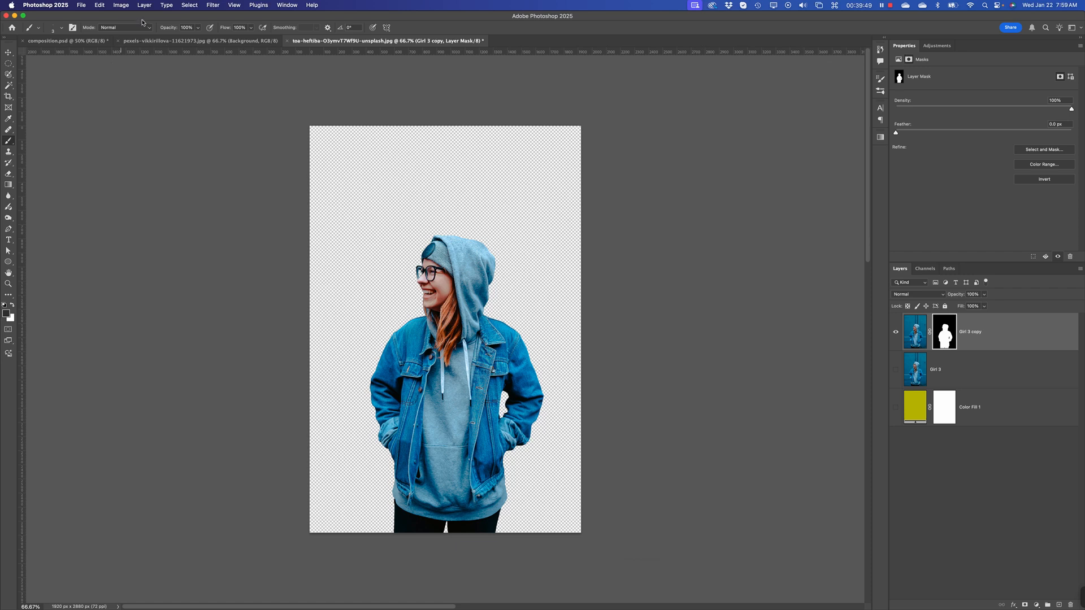
{"action": "left_click", "coordinate": [120, 6]}
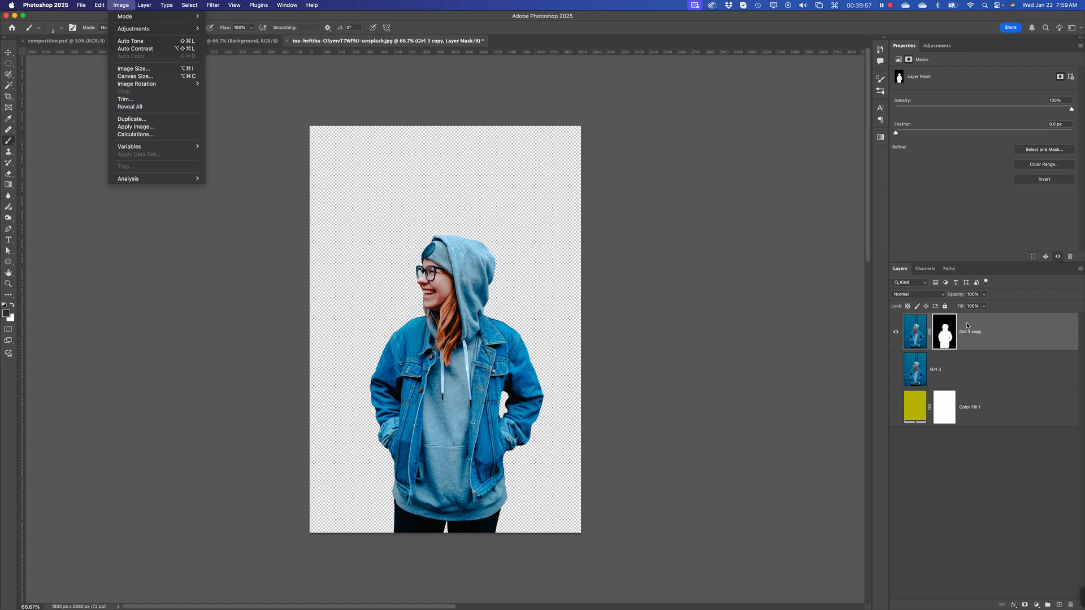
{"action": "left_click", "coordinate": [954, 335]}
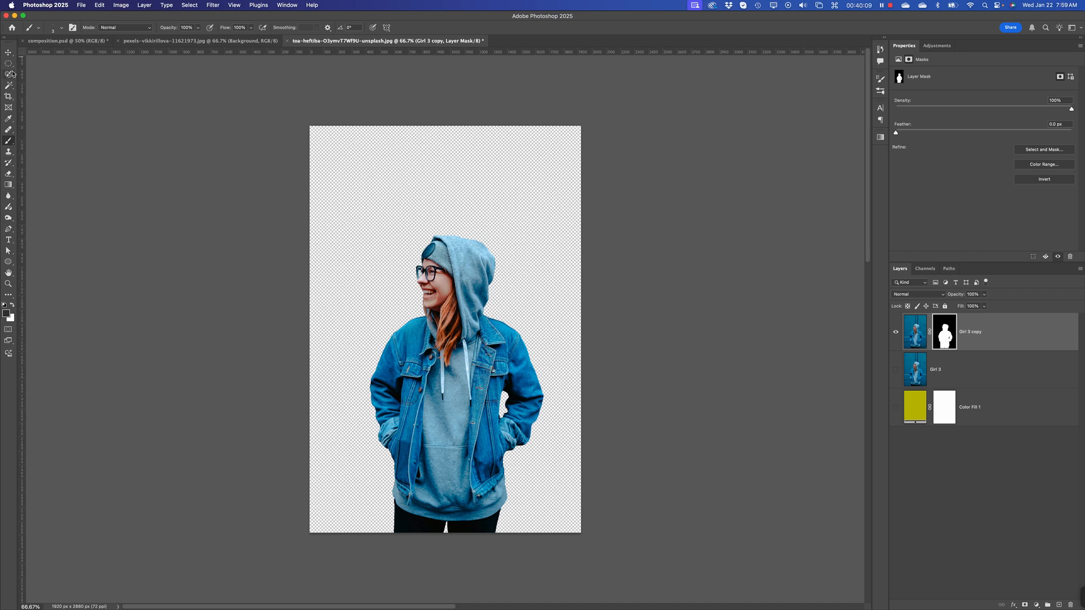
Step: Duplicate the Girl 3 copy layer with its mask in the same document
{"action": "left_click", "coordinate": [924, 337]}
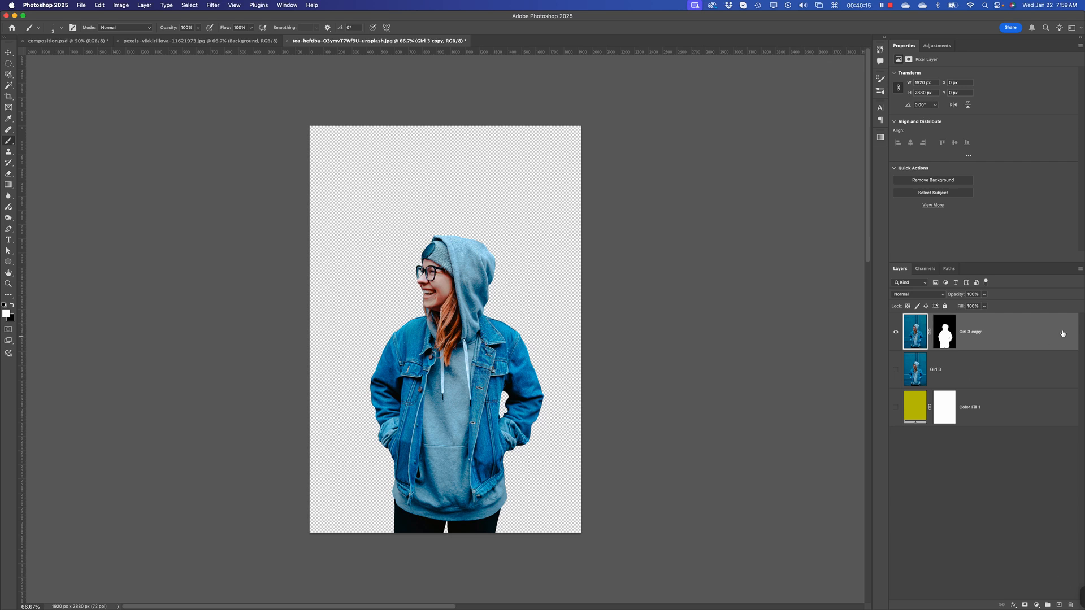
{"action": "left_click", "coordinate": [1080, 270]}
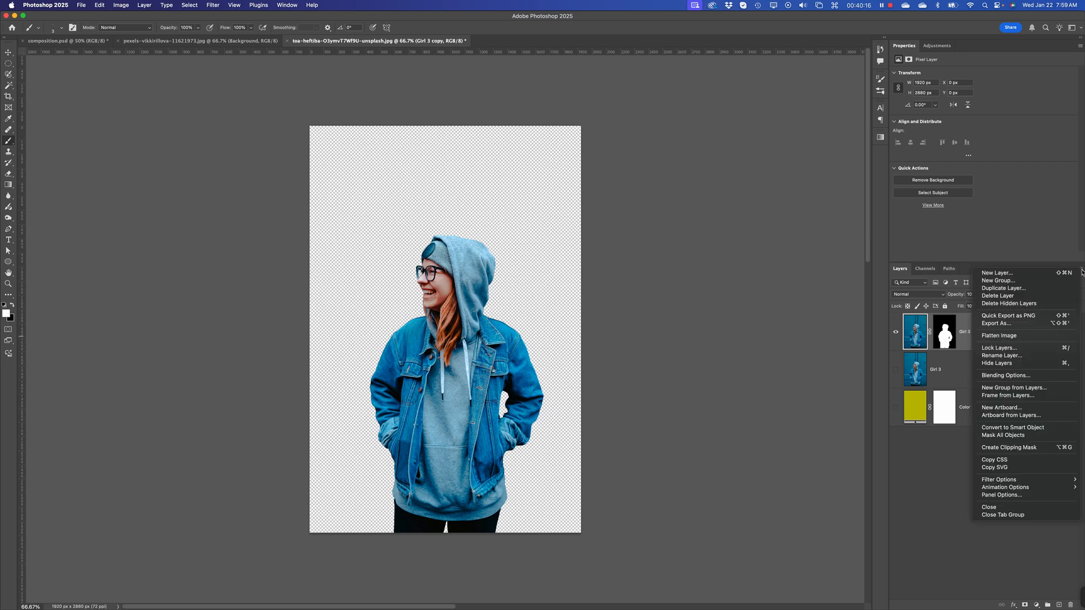
{"action": "left_click", "coordinate": [1016, 288]}
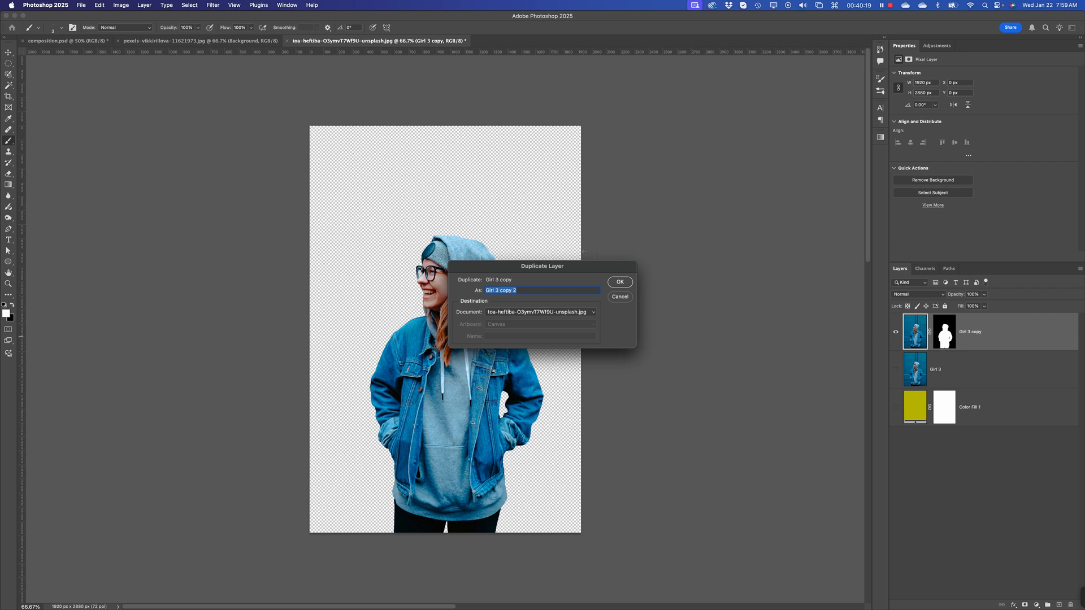
{"action": "left_click", "coordinate": [619, 282]}
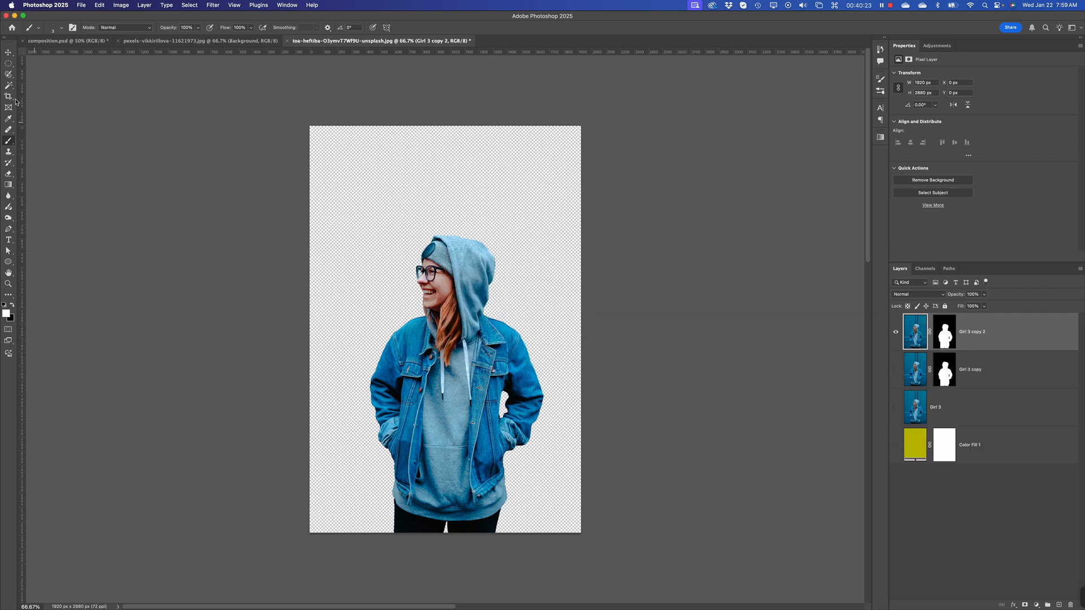
Step: Look through the lasso and object selection tool groups and activate the Quick Selection tool
{"action": "left_click", "coordinate": [8, 76]}
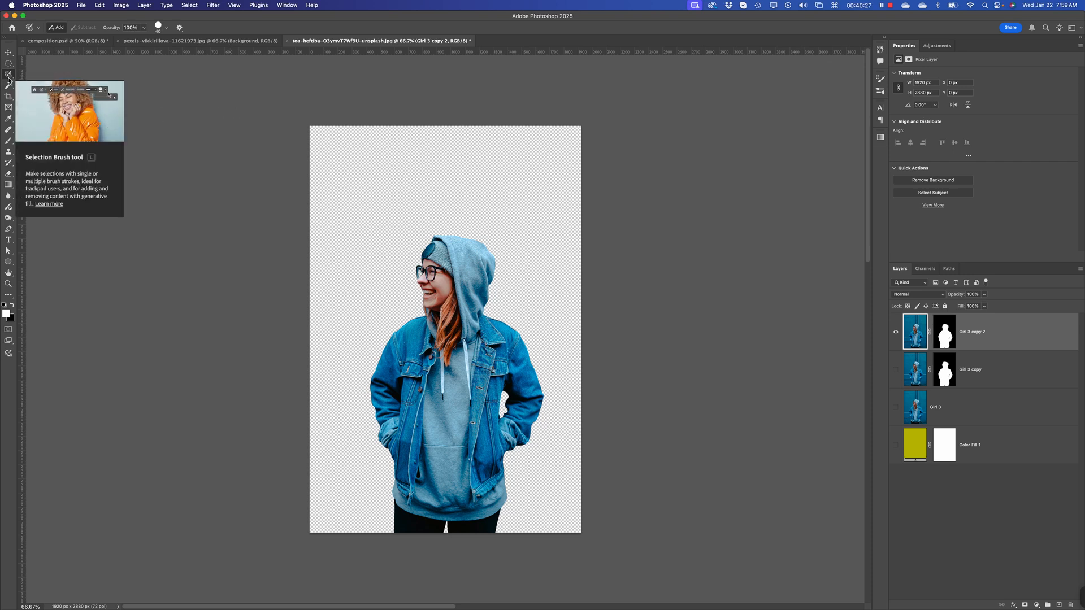
{"action": "right_click", "coordinate": [8, 78]}
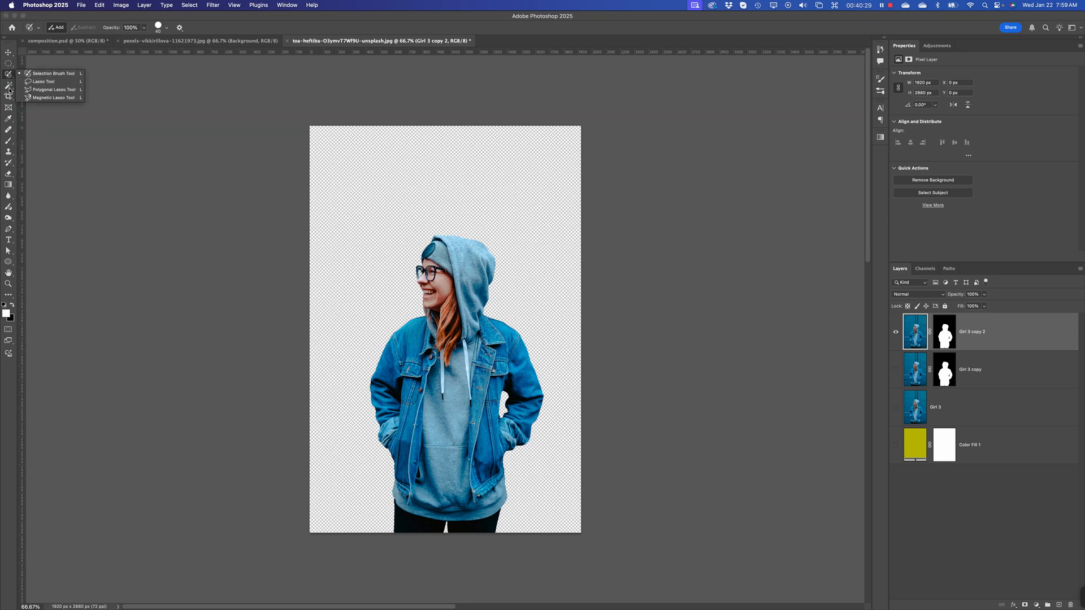
{"action": "left_click", "coordinate": [9, 85]}
{"action": "right_click", "coordinate": [9, 85]}
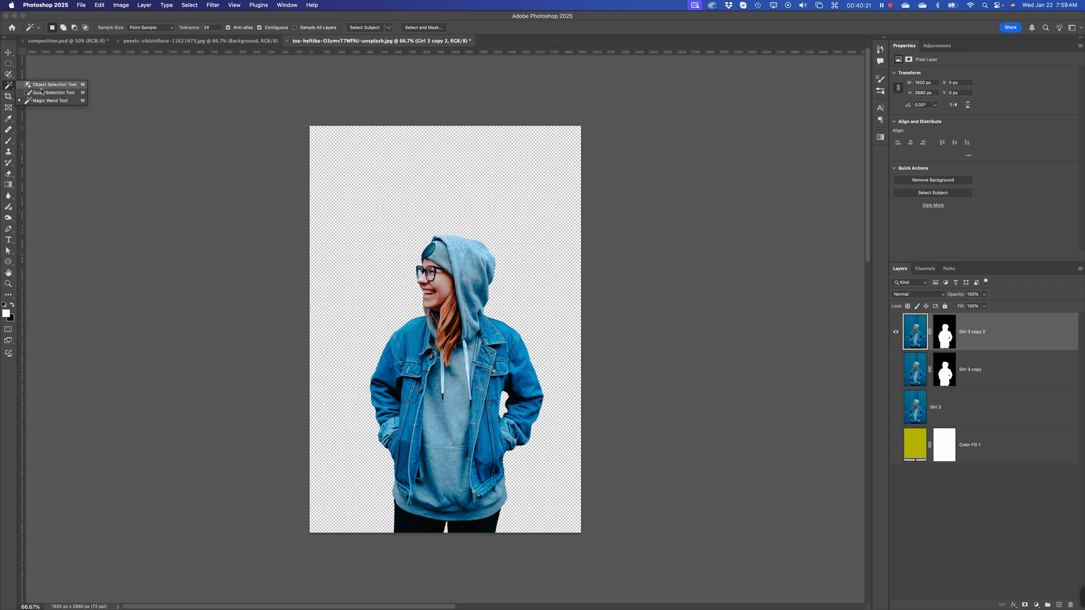
{"action": "left_click", "coordinate": [42, 93]}
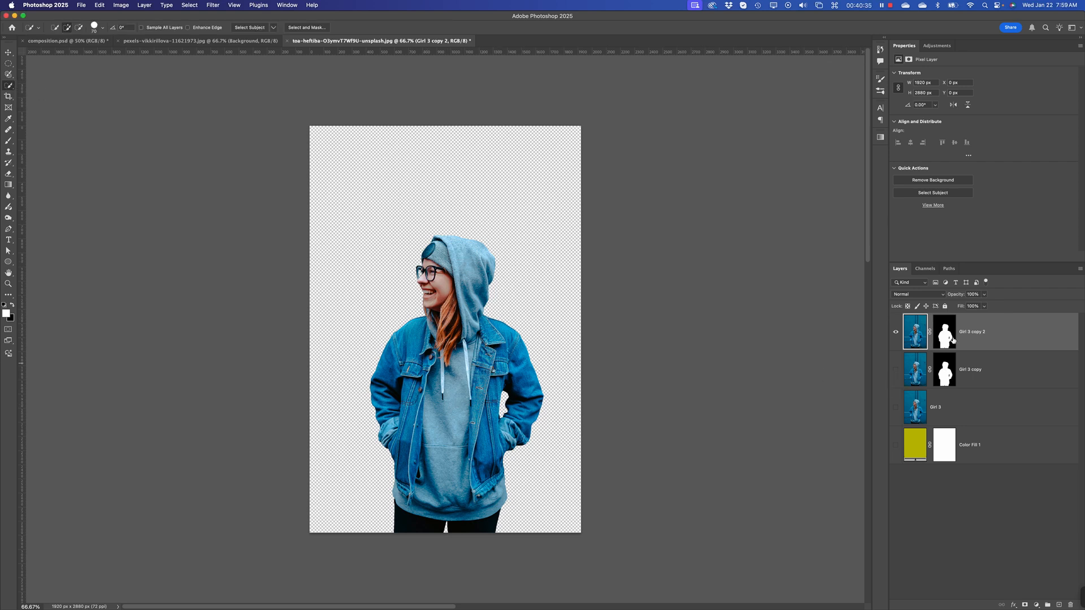
Step: Delete the layer mask from the Girl 3 copy 2 layer
{"action": "right_click", "coordinate": [945, 335]}
{"action": "left_click", "coordinate": [937, 356]}
{"action": "right_click", "coordinate": [945, 331]}
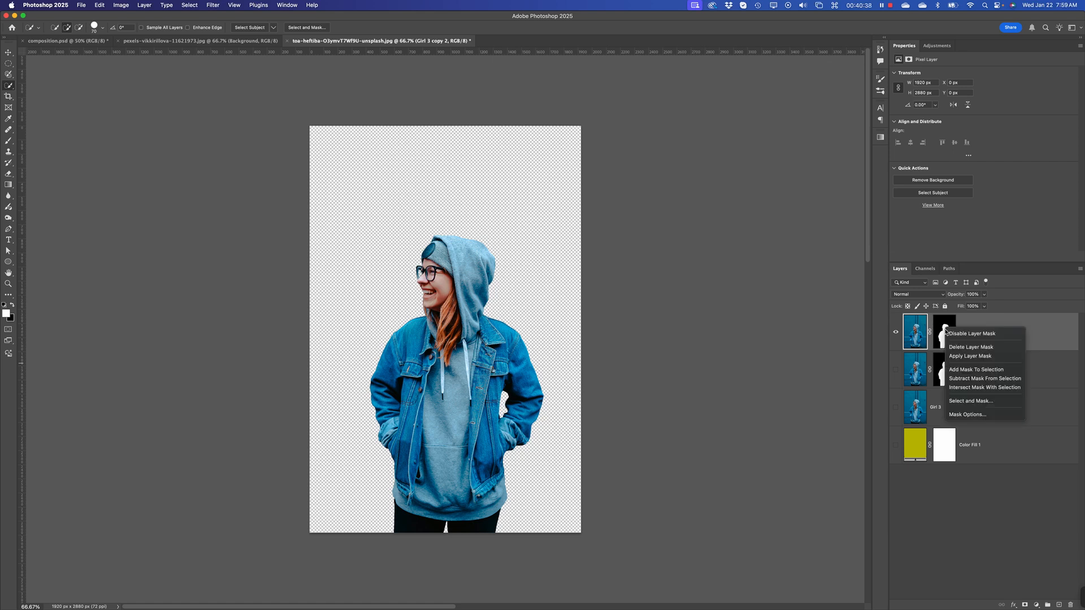
{"action": "left_click", "coordinate": [970, 346]}
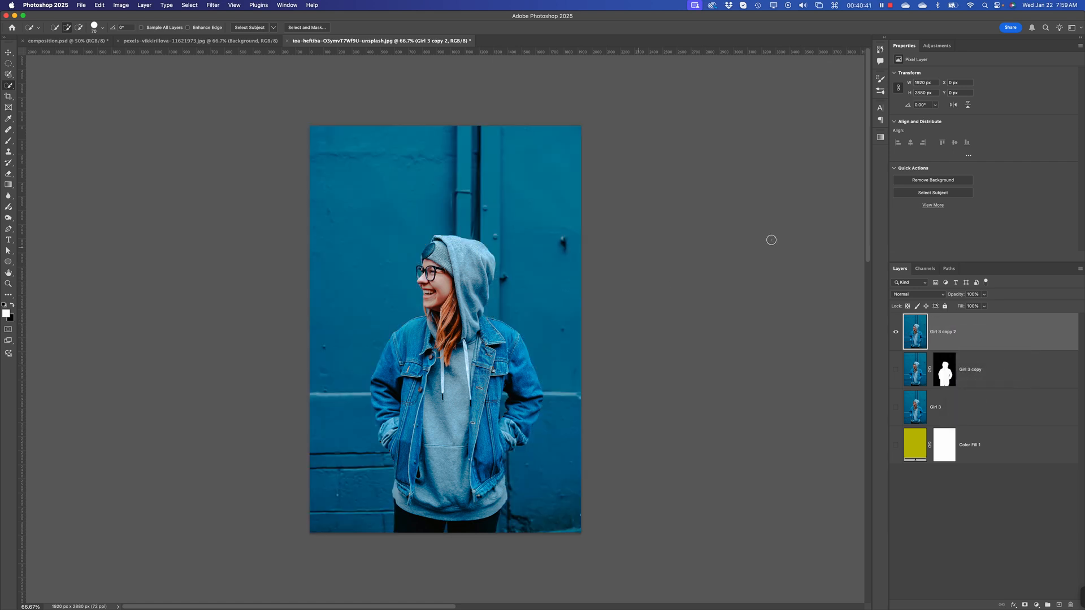
Step: Select the girl's hood, beanie and face with the Quick Selection tool
{"action": "key", "text": "super+plus"}
{"action": "key", "text": "super+plus"}
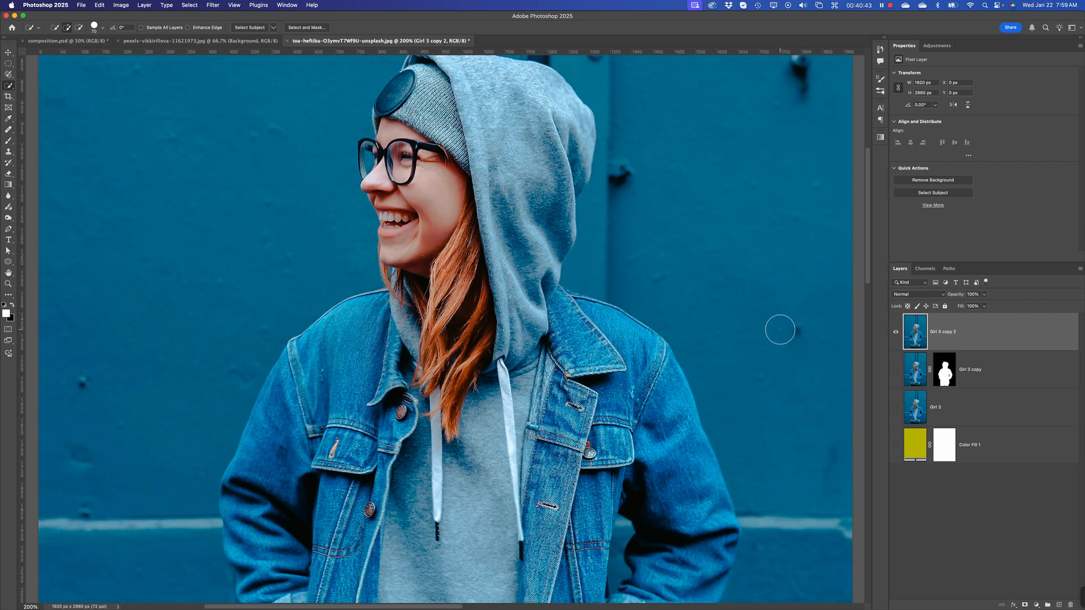
{"action": "key", "text": "space"}
{"action": "left_click_drag", "start_coordinate": [457, 312], "coordinate": [467, 368]}
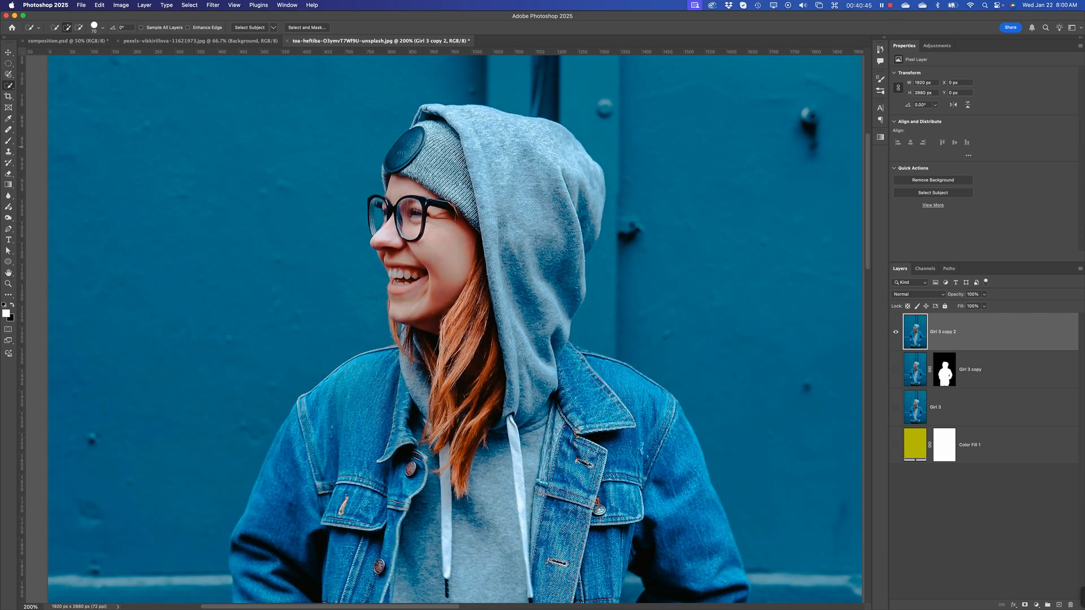
{"action": "right_click", "coordinate": [8, 87]}
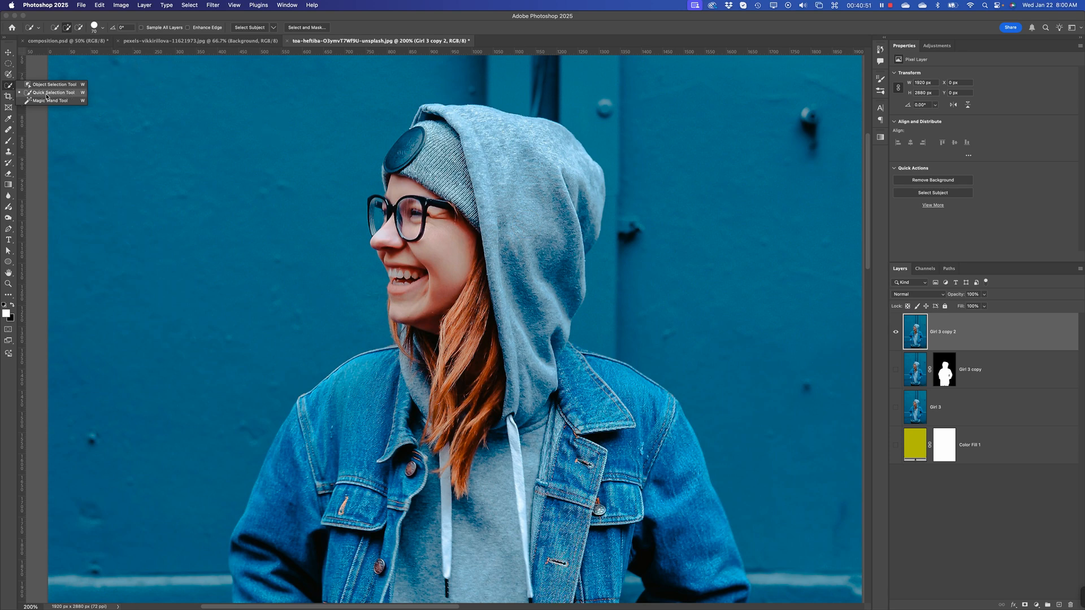
{"action": "left_click", "coordinate": [47, 93]}
{"action": "mouse_move", "coordinate": [436, 125]}
{"action": "left_mouse_down"}
{"action": "mouse_move", "coordinate": [506, 131]}
{"action": "mouse_move", "coordinate": [543, 174]}
{"action": "mouse_move", "coordinate": [524, 281]}
{"action": "left_mouse_up"}
{"action": "mouse_move", "coordinate": [455, 280]}
{"action": "left_mouse_down"}
{"action": "mouse_move", "coordinate": [443, 224]}
{"action": "mouse_move", "coordinate": [423, 242]}
{"action": "left_mouse_up"}
{"action": "mouse_move", "coordinate": [419, 172]}
{"action": "left_mouse_down"}
{"action": "mouse_move", "coordinate": [414, 207]}
{"action": "mouse_move", "coordinate": [401, 247]}
{"action": "left_mouse_up"}
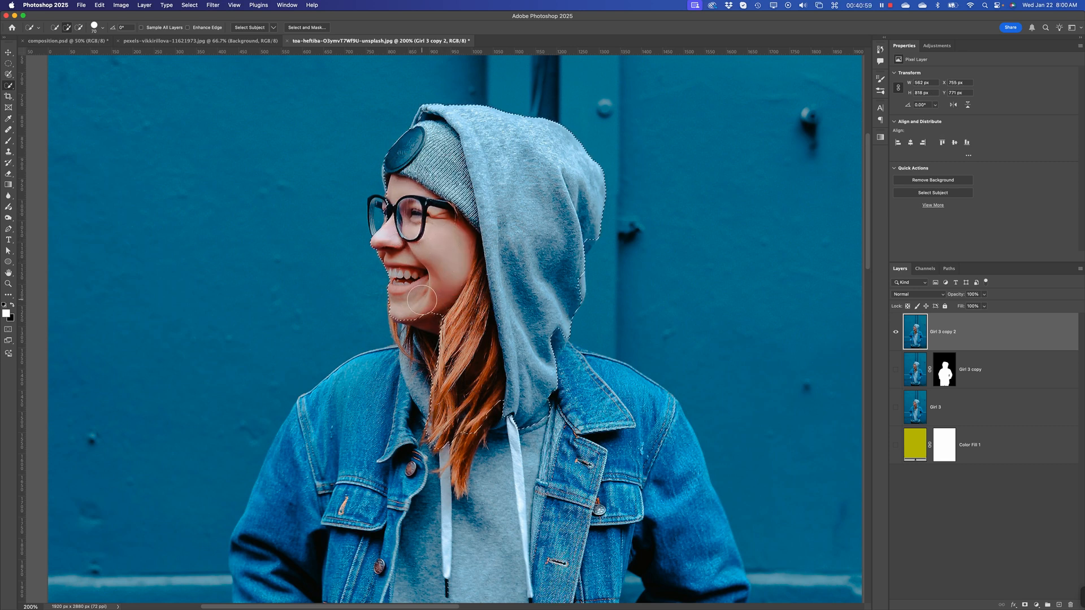
Step: Extend the quick selection over the hair, the jacket's shoulders and the sleeve on the image's left side
{"action": "mouse_move", "coordinate": [422, 300]}
{"action": "left_mouse_down"}
{"action": "mouse_move", "coordinate": [429, 382]}
{"action": "mouse_move", "coordinate": [390, 443]}
{"action": "mouse_move", "coordinate": [402, 400]}
{"action": "mouse_move", "coordinate": [348, 429]}
{"action": "mouse_move", "coordinate": [313, 495]}
{"action": "mouse_move", "coordinate": [409, 472]}
{"action": "left_mouse_up"}
{"action": "mouse_move", "coordinate": [544, 319]}
{"action": "left_mouse_down"}
{"action": "mouse_move", "coordinate": [581, 210]}
{"action": "mouse_move", "coordinate": [534, 395]}
{"action": "mouse_move", "coordinate": [561, 451]}
{"action": "mouse_move", "coordinate": [548, 450]}
{"action": "mouse_move", "coordinate": [630, 253]}
{"action": "mouse_move", "coordinate": [603, 418]}
{"action": "mouse_move", "coordinate": [577, 422]}
{"action": "mouse_move", "coordinate": [578, 393]}
{"action": "mouse_move", "coordinate": [559, 374]}
{"action": "mouse_move", "coordinate": [640, 410]}
{"action": "mouse_move", "coordinate": [679, 485]}
{"action": "mouse_move", "coordinate": [508, 432]}
{"action": "mouse_move", "coordinate": [436, 459]}
{"action": "mouse_move", "coordinate": [439, 491]}
{"action": "mouse_move", "coordinate": [485, 446]}
{"action": "mouse_move", "coordinate": [519, 434]}
{"action": "mouse_move", "coordinate": [396, 518]}
{"action": "left_mouse_up"}
{"action": "key", "text": "space"}
{"action": "mouse_move", "coordinate": [426, 470]}
{"action": "left_mouse_down"}
{"action": "mouse_move", "coordinate": [429, 400]}
{"action": "mouse_move", "coordinate": [496, 250]}
{"action": "left_mouse_up"}
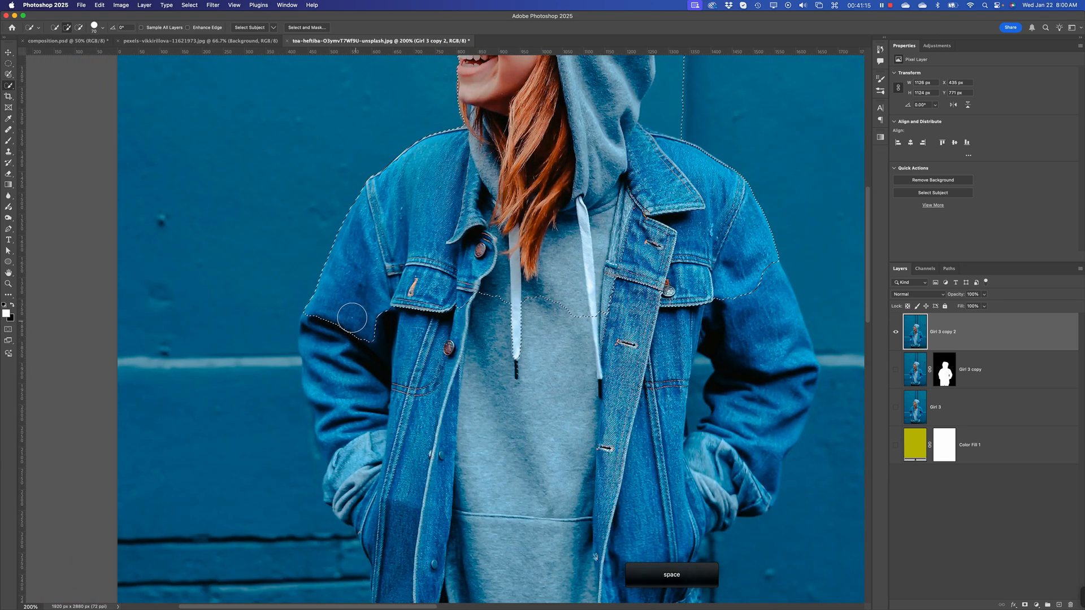
{"action": "mouse_move", "coordinate": [351, 315]}
{"action": "left_mouse_down"}
{"action": "mouse_move", "coordinate": [320, 343]}
{"action": "mouse_move", "coordinate": [359, 491]}
{"action": "left_mouse_up"}
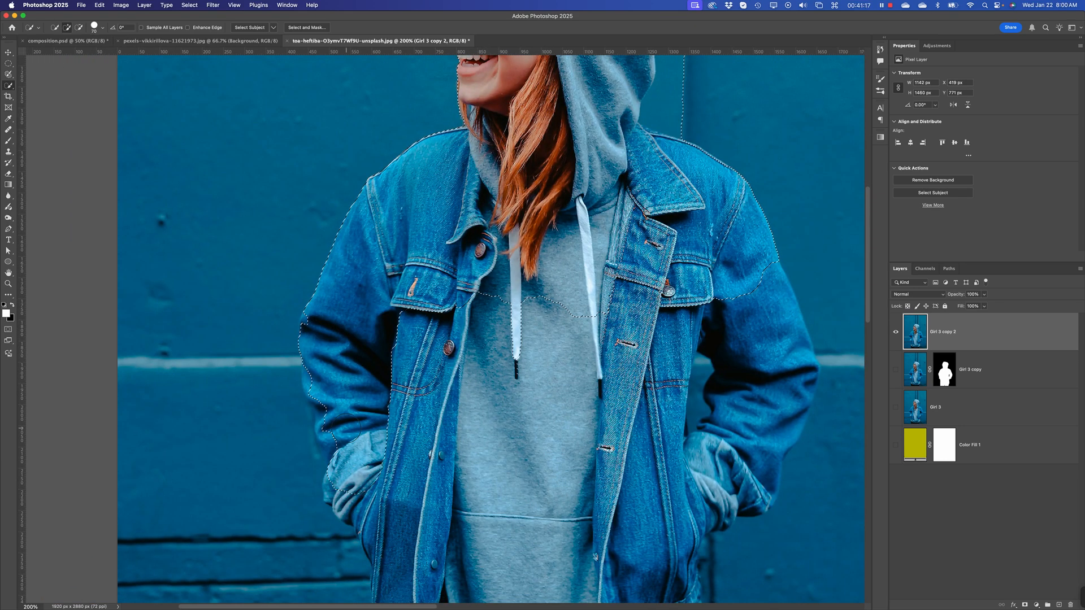
{"action": "left_click_drag", "start_coordinate": [322, 403], "coordinate": [407, 525]}
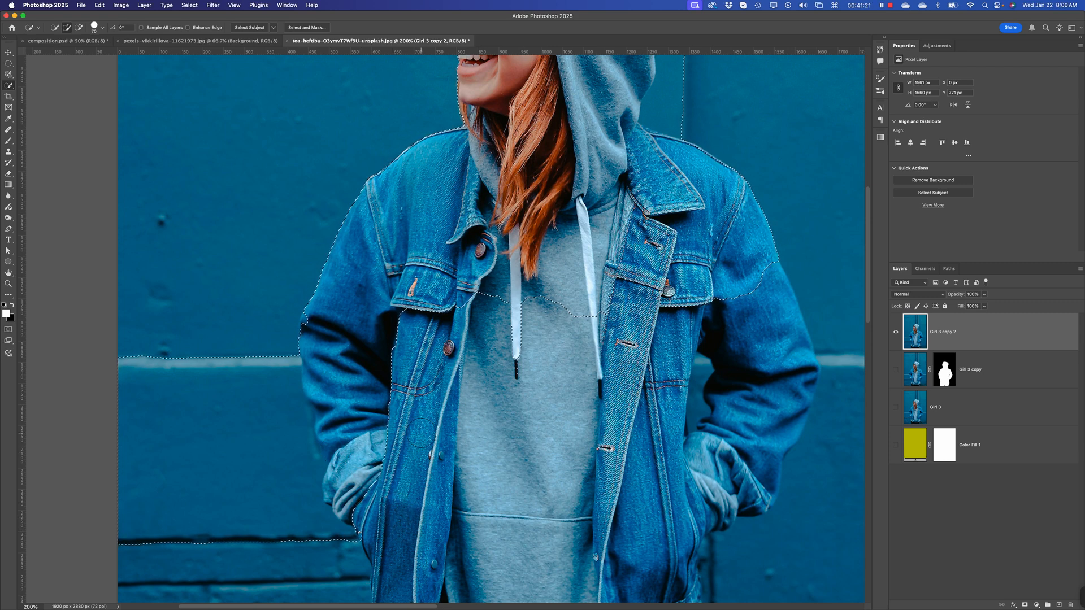
Step: Subtract the strip of wall behind the hood from the quick selection
{"action": "key", "text": "space"}
{"action": "left_click_drag", "start_coordinate": [716, 195], "coordinate": [612, 304]}
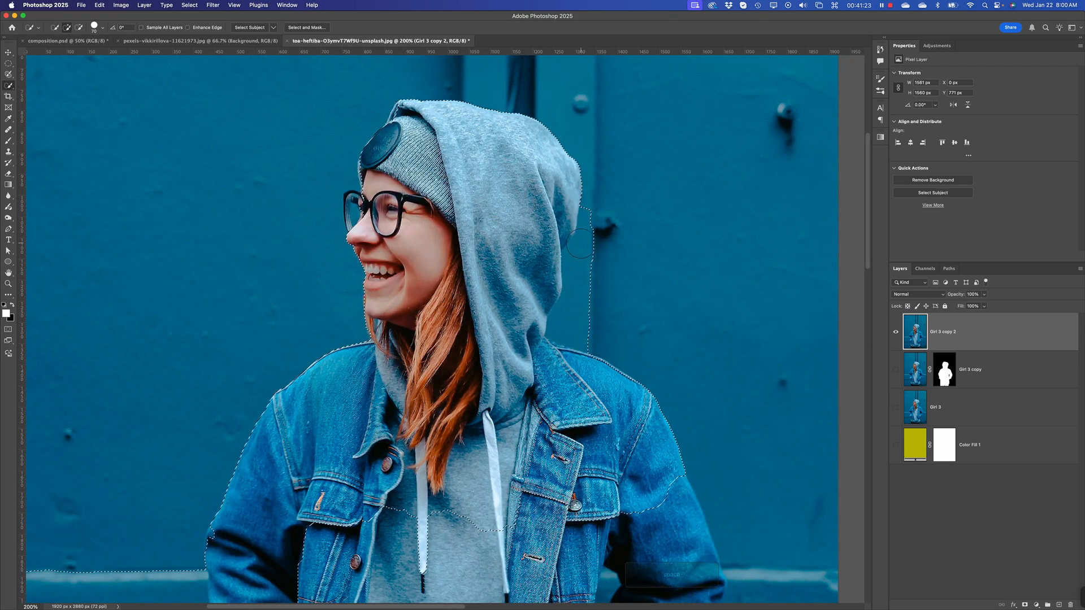
{"action": "key", "text": "alt"}
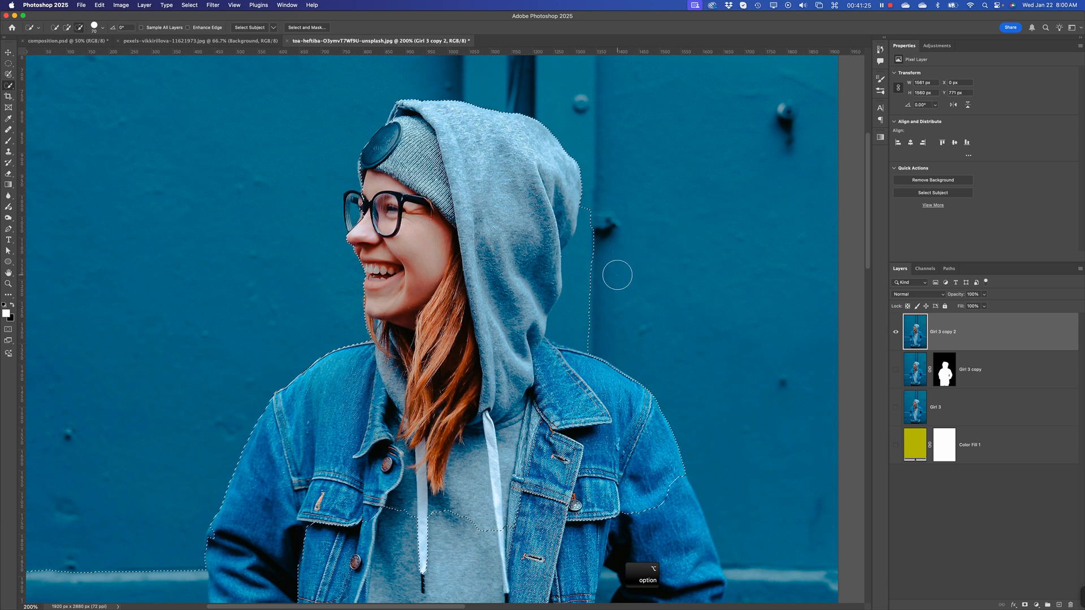
{"action": "mouse_move", "coordinate": [591, 335]}
{"action": "left_mouse_down"}
{"action": "mouse_move", "coordinate": [579, 299]}
{"action": "mouse_move", "coordinate": [599, 209]}
{"action": "left_mouse_up"}
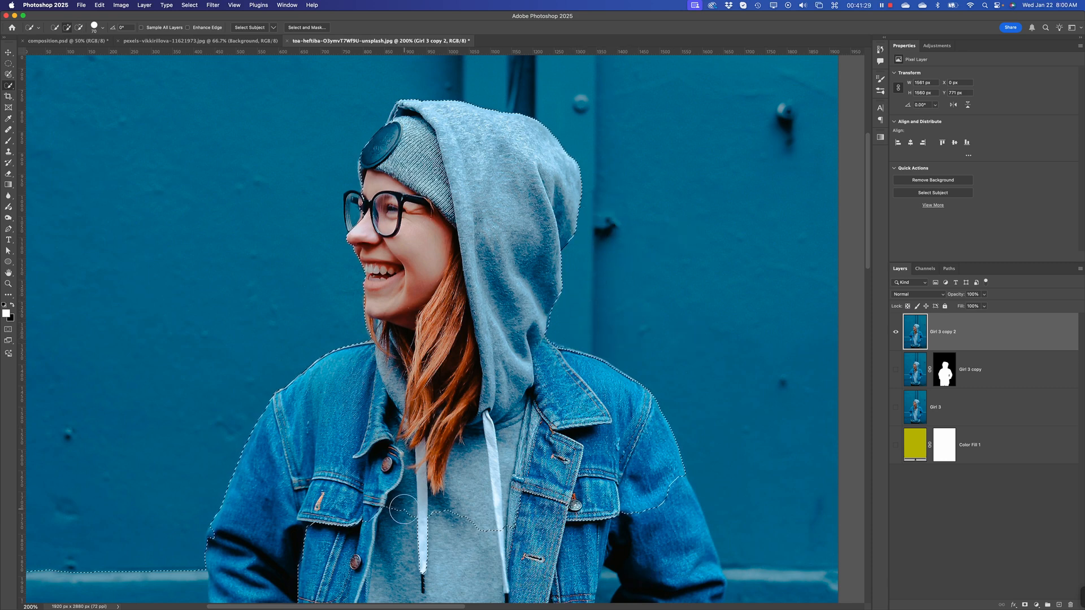
Step: Subtract the wall area beside the sleeve on the image's left side from the selection
{"action": "key", "text": "space"}
{"action": "mouse_move", "coordinate": [376, 525]}
{"action": "left_mouse_down"}
{"action": "mouse_move", "coordinate": [511, 326]}
{"action": "mouse_move", "coordinate": [607, 250]}
{"action": "left_mouse_up"}
{"action": "key", "text": "alt"}
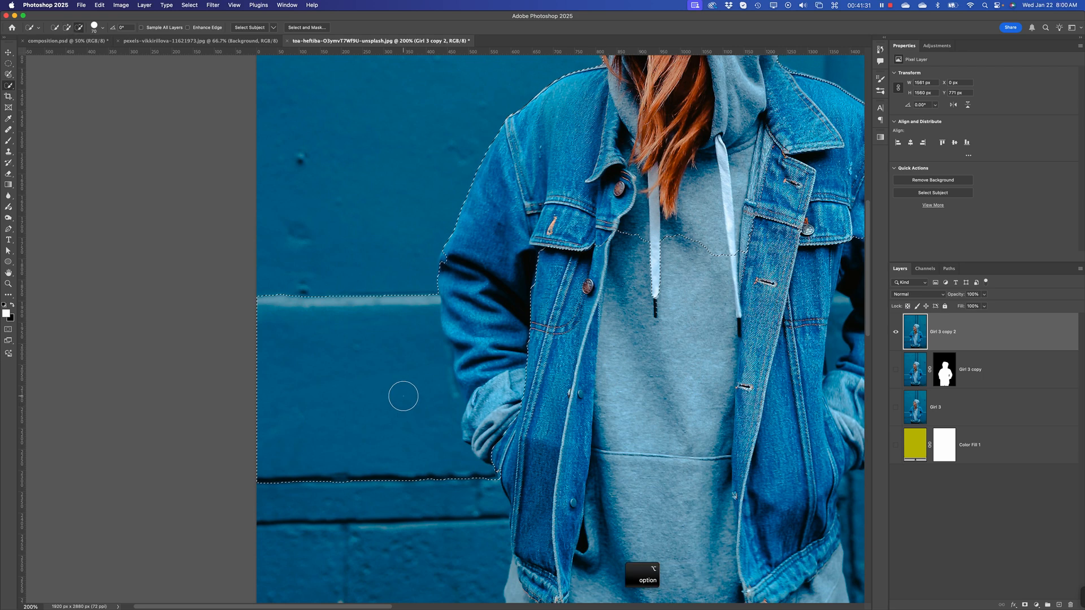
{"action": "mouse_move", "coordinate": [417, 283]}
{"action": "left_mouse_down"}
{"action": "mouse_move", "coordinate": [413, 411]}
{"action": "mouse_move", "coordinate": [391, 468]}
{"action": "mouse_move", "coordinate": [312, 478]}
{"action": "mouse_move", "coordinate": [307, 319]}
{"action": "left_mouse_up"}
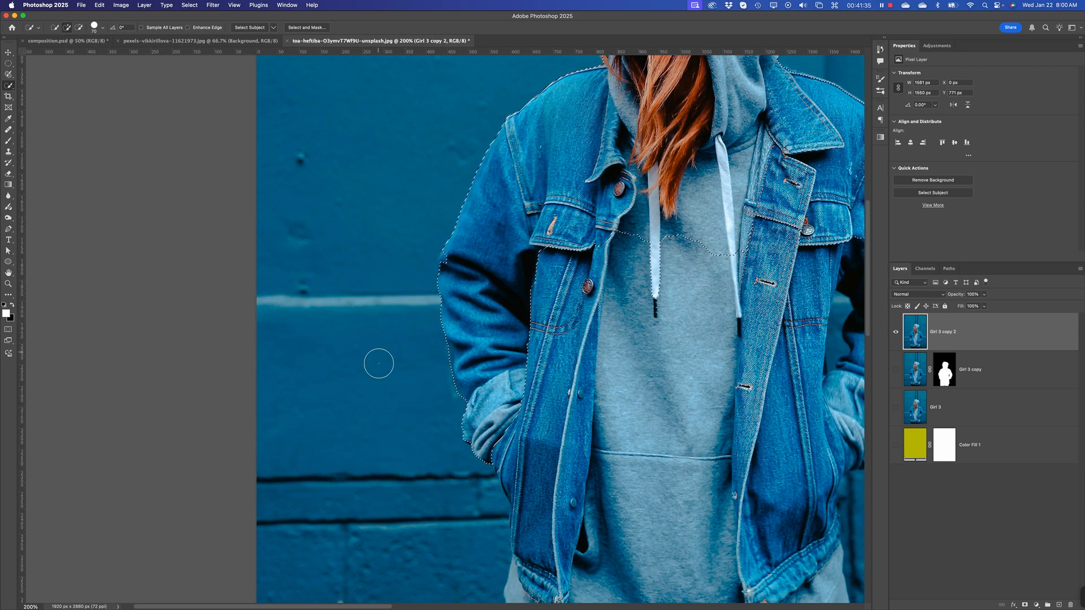
Step: Add the hoodie's front, the open jacket panel and the sleeve on the image's right side to the selection
{"action": "key", "text": "space"}
{"action": "left_click_drag", "start_coordinate": [627, 406], "coordinate": [272, 354]}
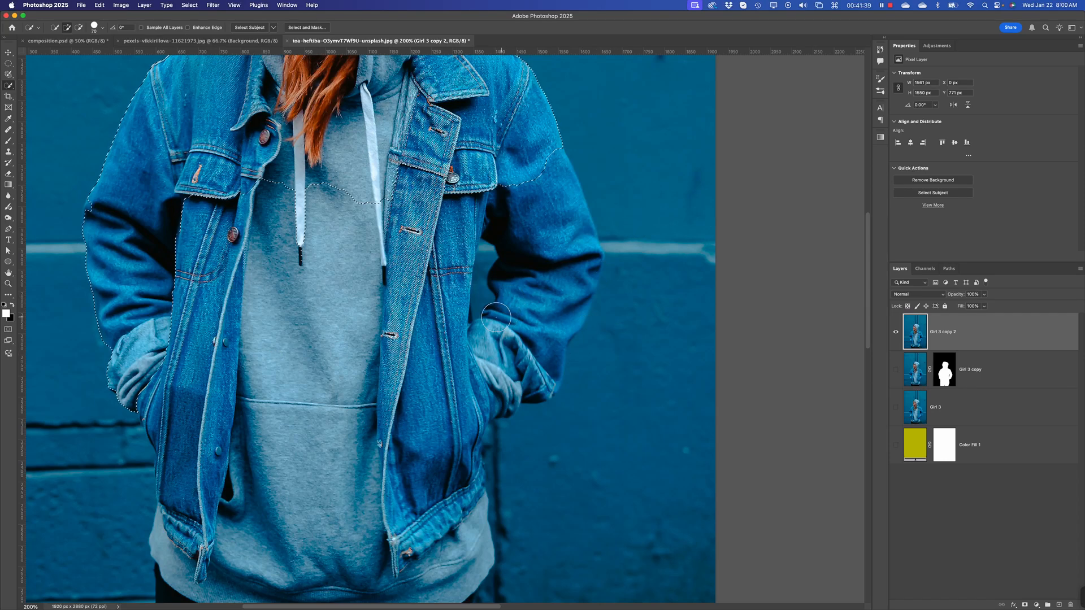
{"action": "key", "text": "space"}
{"action": "mouse_move", "coordinate": [317, 213]}
{"action": "left_mouse_down"}
{"action": "mouse_move", "coordinate": [497, 223]}
{"action": "mouse_move", "coordinate": [517, 203]}
{"action": "left_mouse_up"}
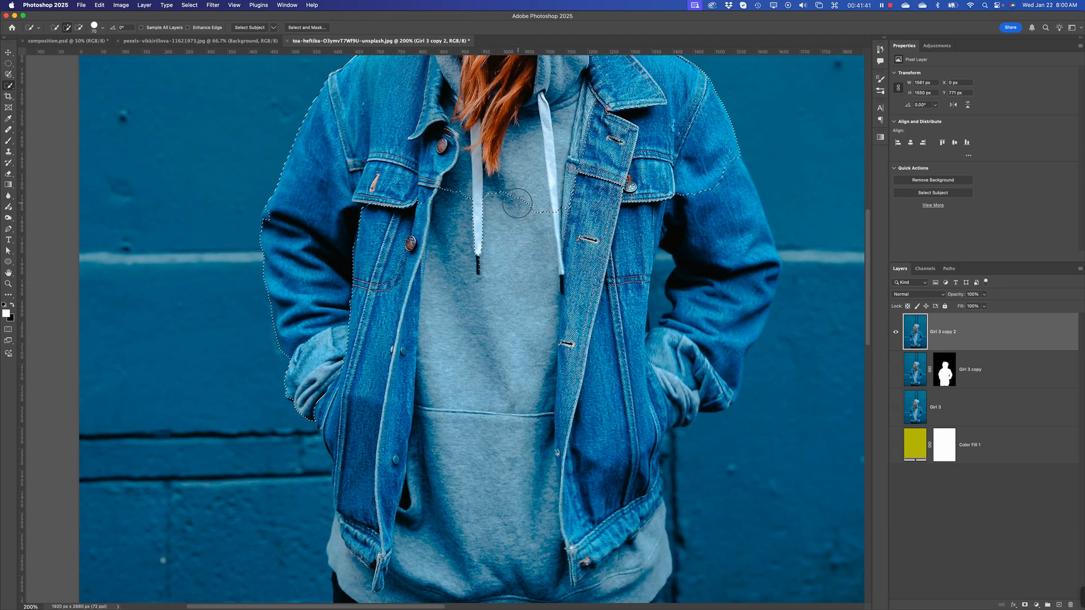
{"action": "left_click", "coordinate": [279, 218]}
{"action": "mouse_move", "coordinate": [480, 193]}
{"action": "left_mouse_down"}
{"action": "mouse_move", "coordinate": [549, 257]}
{"action": "mouse_move", "coordinate": [562, 285]}
{"action": "mouse_move", "coordinate": [507, 349]}
{"action": "mouse_move", "coordinate": [489, 319]}
{"action": "mouse_move", "coordinate": [523, 345]}
{"action": "left_mouse_up"}
{"action": "mouse_move", "coordinate": [705, 163]}
{"action": "left_mouse_down"}
{"action": "mouse_move", "coordinate": [734, 238]}
{"action": "mouse_move", "coordinate": [698, 367]}
{"action": "mouse_move", "coordinate": [650, 396]}
{"action": "mouse_move", "coordinate": [596, 497]}
{"action": "left_mouse_up"}
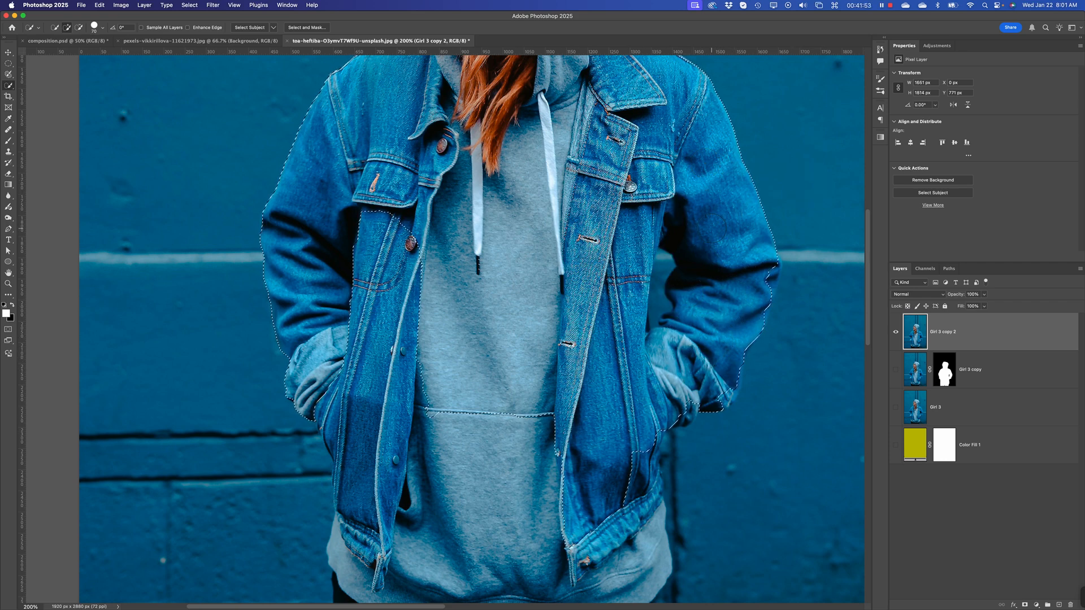
Step: Subtract the gap between arm and body from the selection, and add the remaining lower hoodie and jacket
{"action": "key", "text": "alt"}
{"action": "left_click_drag", "start_coordinate": [660, 263], "coordinate": [644, 325]}
{"action": "left_click", "coordinate": [756, 274]}
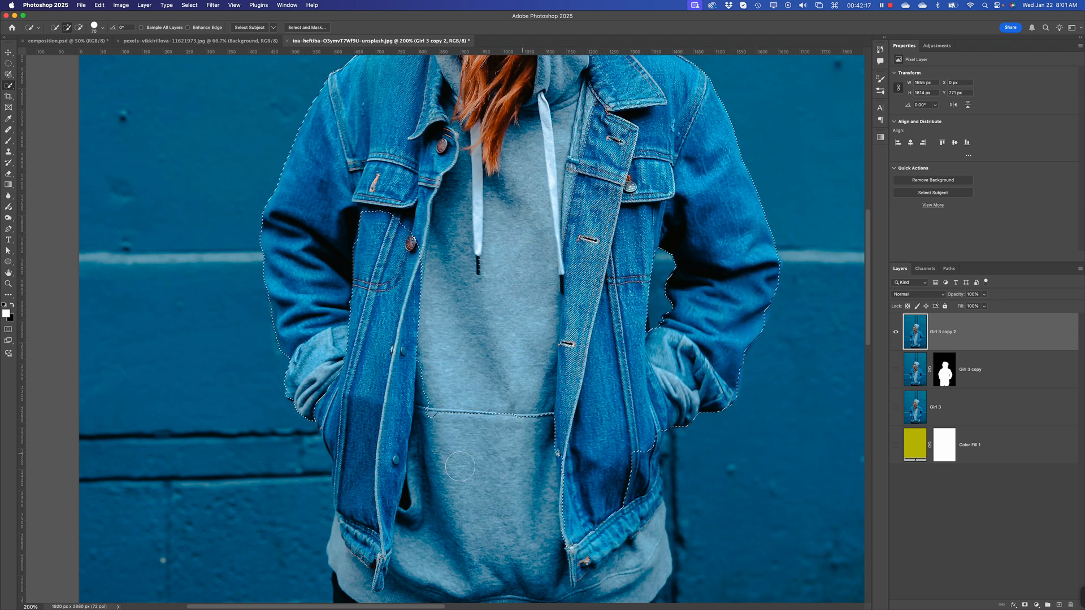
{"action": "mouse_move", "coordinate": [459, 467]}
{"action": "left_mouse_down"}
{"action": "mouse_move", "coordinate": [451, 438]}
{"action": "mouse_move", "coordinate": [421, 428]}
{"action": "mouse_move", "coordinate": [421, 383]}
{"action": "mouse_move", "coordinate": [385, 321]}
{"action": "mouse_move", "coordinate": [384, 258]}
{"action": "mouse_move", "coordinate": [397, 265]}
{"action": "mouse_move", "coordinate": [391, 427]}
{"action": "mouse_move", "coordinate": [366, 436]}
{"action": "mouse_move", "coordinate": [342, 402]}
{"action": "left_mouse_up"}
Step: Refine the selection in Select and Mask by painting the front glasses lens back in, and accept the result
{"action": "left_click", "coordinate": [306, 27]}
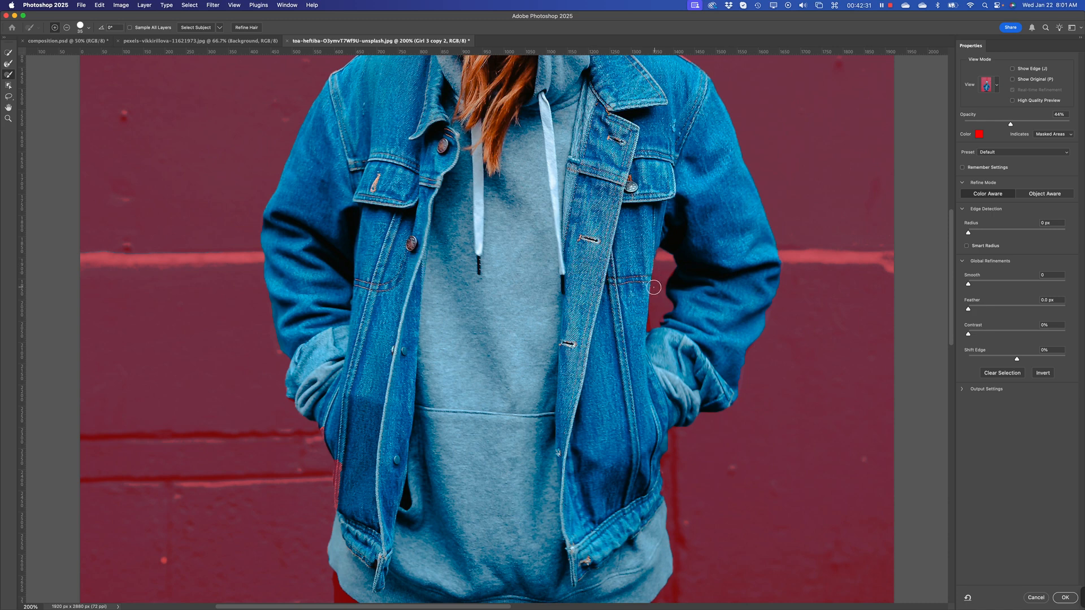
{"action": "key", "text": "super+minus"}
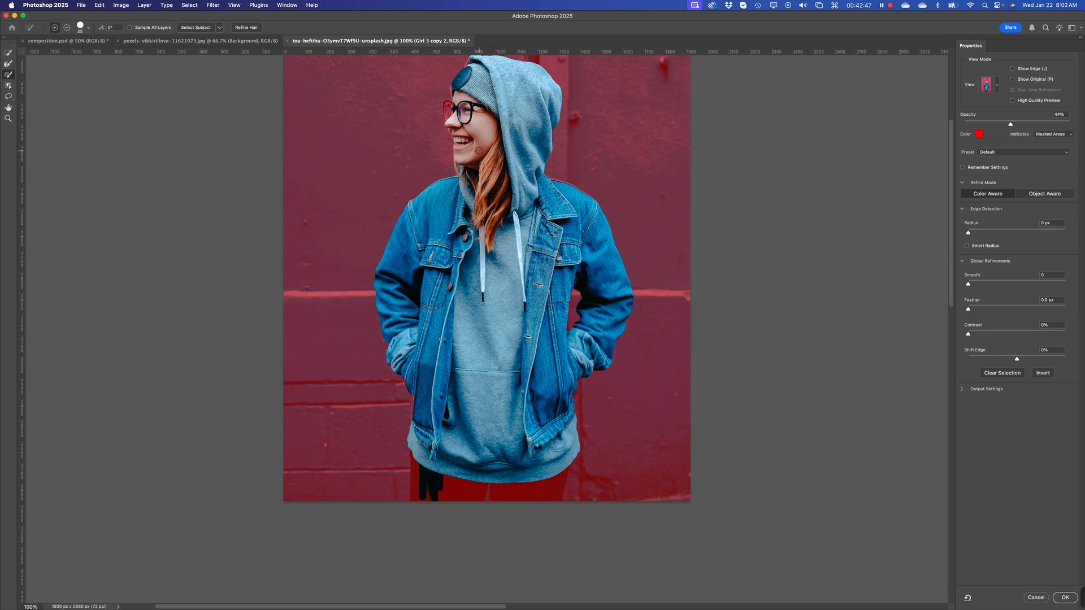
{"action": "key", "text": "super+plus"}
{"action": "key", "text": "super+plus"}
{"action": "key", "text": "super+plus"}
{"action": "key", "text": "super+plus"}
{"action": "key", "text": "space"}
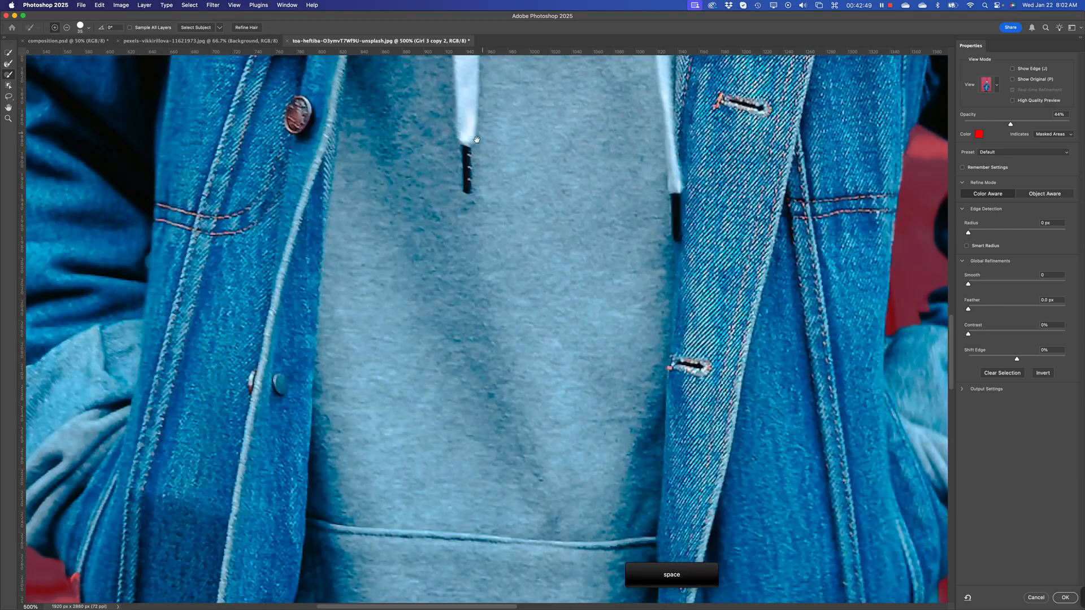
{"action": "left_click_drag", "start_coordinate": [477, 139], "coordinate": [464, 446]}
{"action": "left_click_drag", "start_coordinate": [443, 147], "coordinate": [452, 468]}
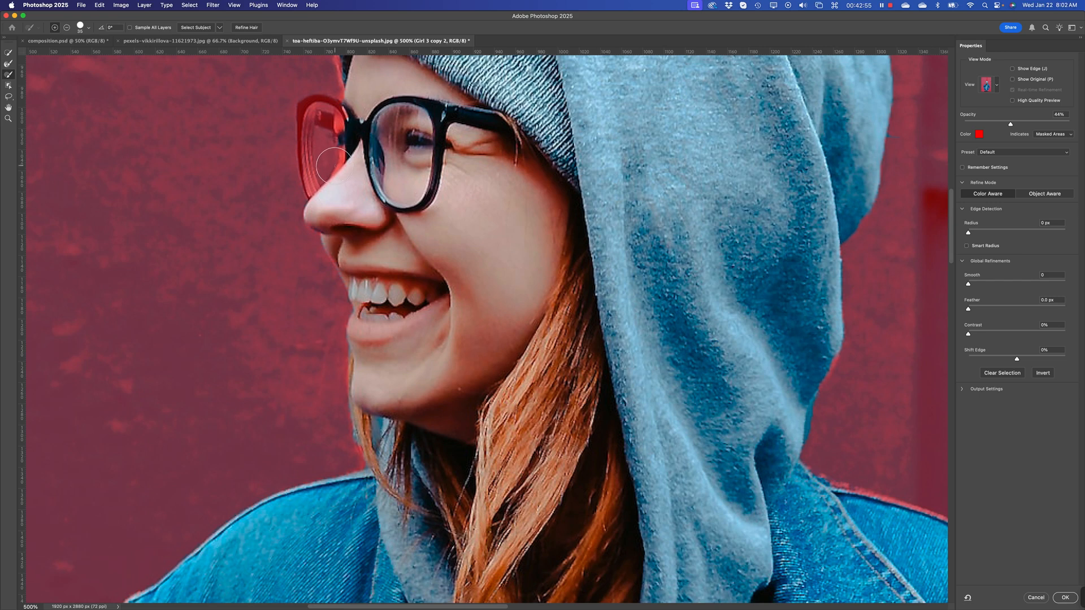
{"action": "mouse_move", "coordinate": [333, 172]}
{"action": "left_mouse_down"}
{"action": "mouse_move", "coordinate": [332, 129]}
{"action": "mouse_move", "coordinate": [316, 115]}
{"action": "mouse_move", "coordinate": [323, 182]}
{"action": "left_mouse_up"}
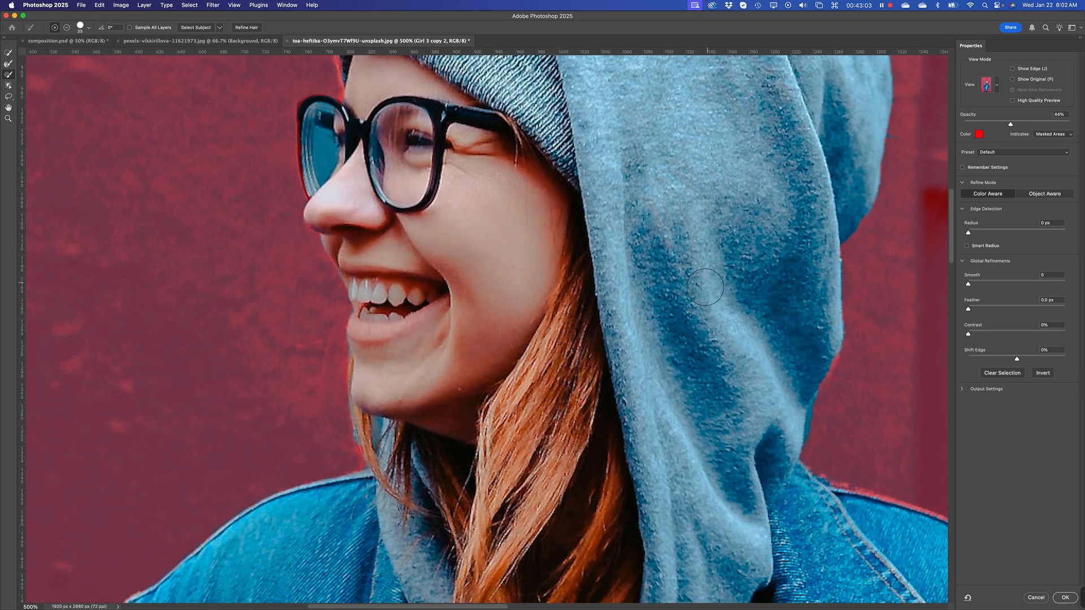
{"action": "key", "text": "super+0"}
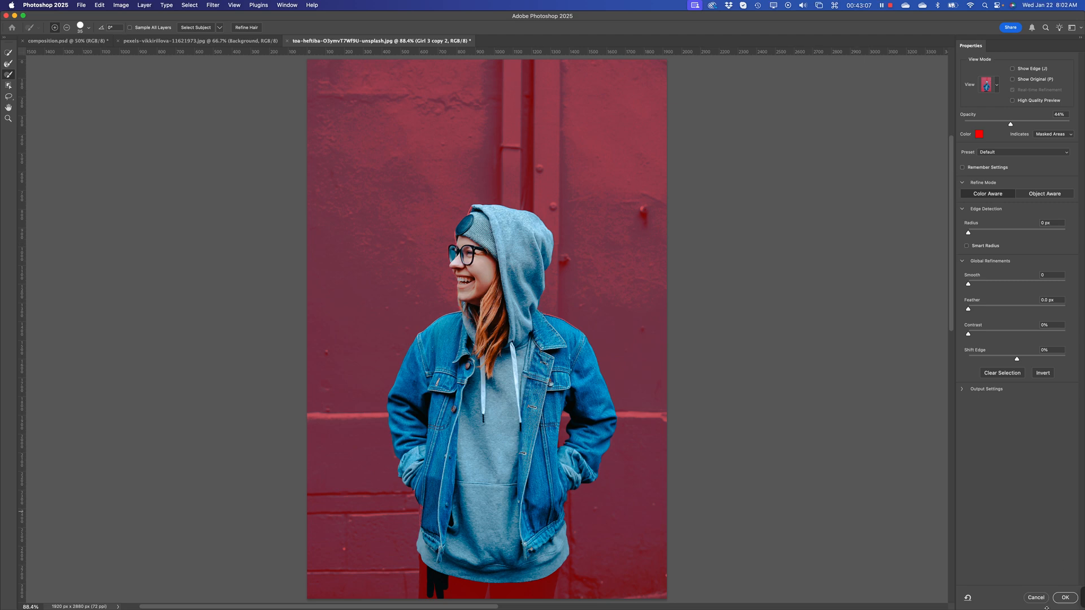
{"action": "left_click", "coordinate": [1064, 599]}
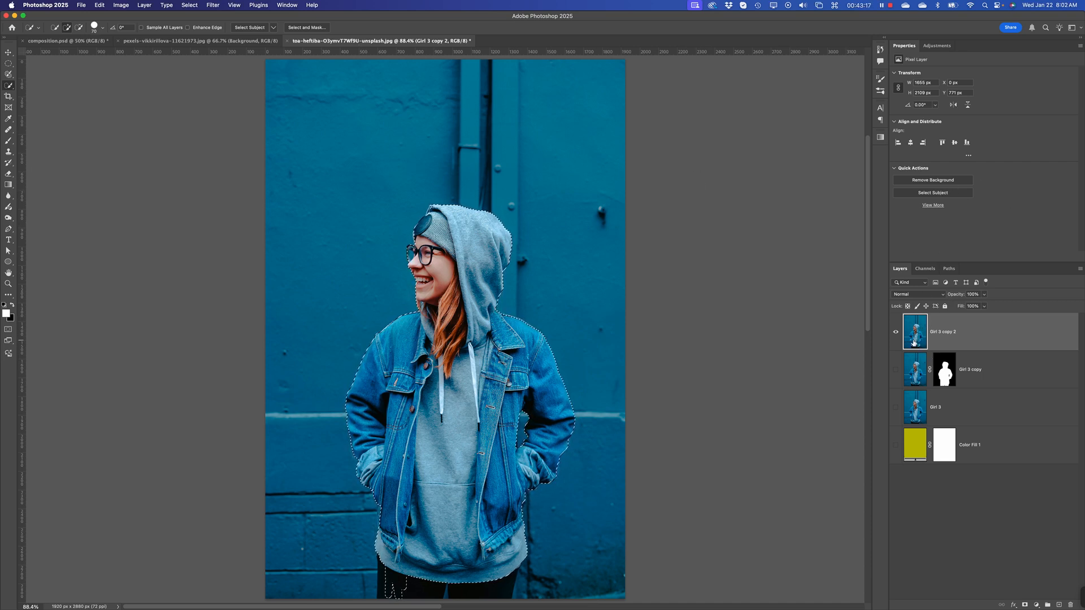
Step: Try Remove Background on the Girl 3 copy 2 layer and undo it
{"action": "left_click", "coordinate": [913, 183]}
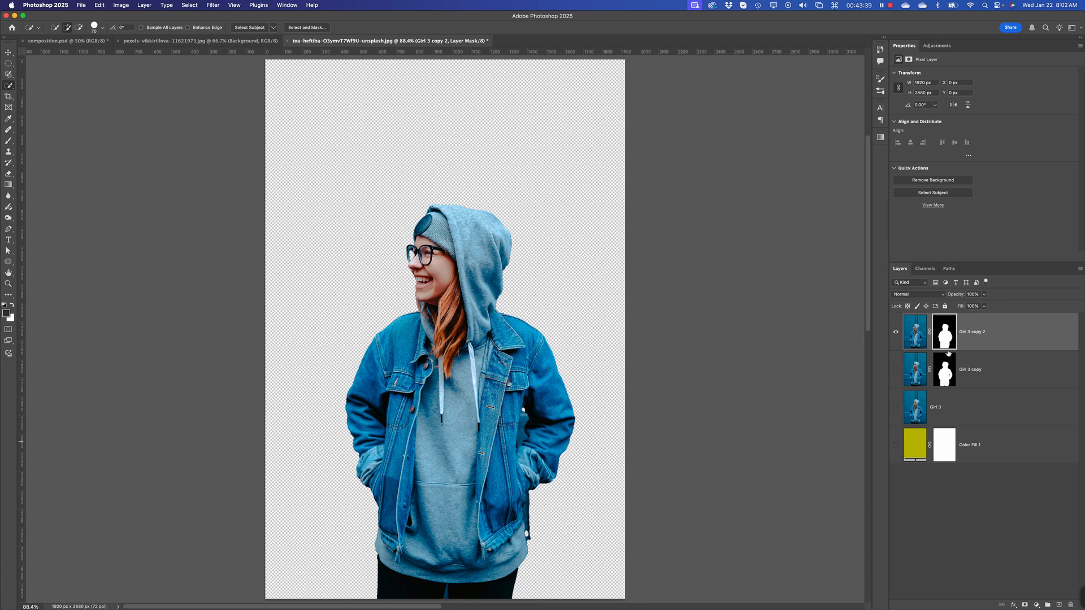
{"action": "key", "text": "super+z"}
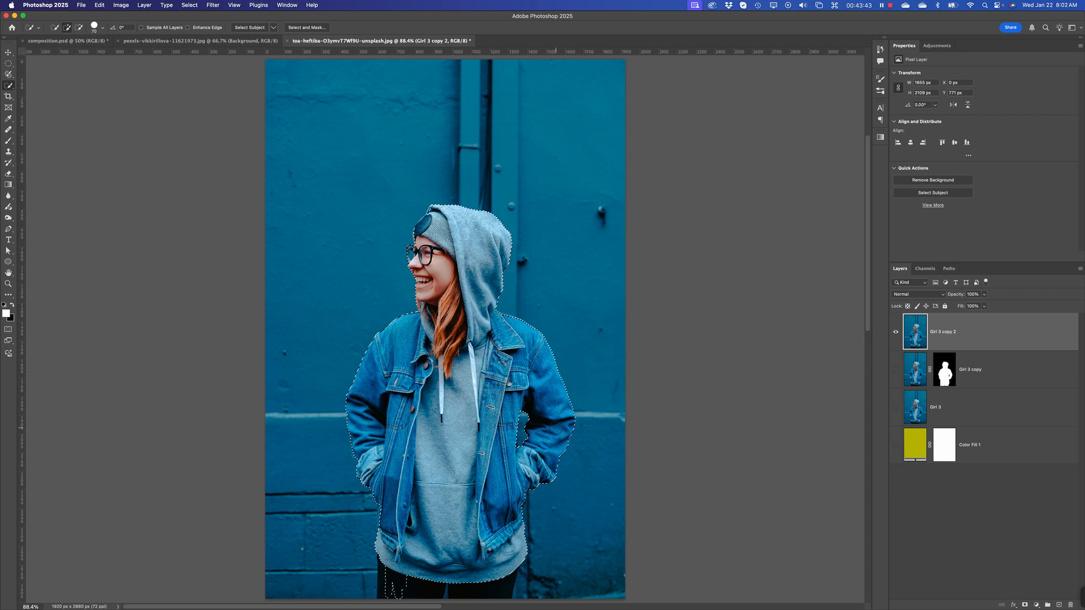
{"action": "left_click", "coordinate": [9, 64]}
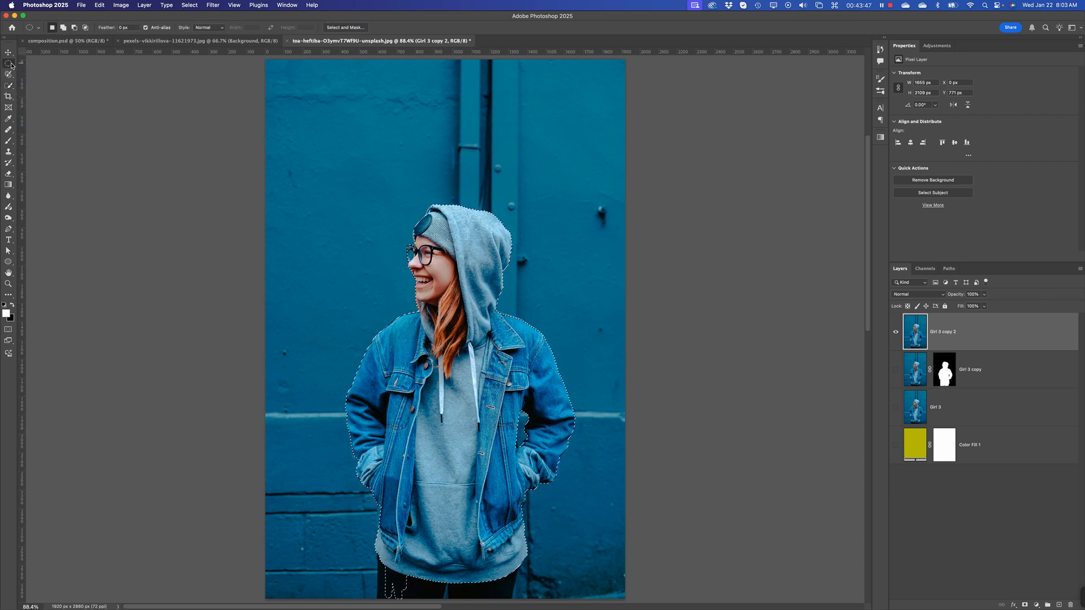
{"action": "right_click", "coordinate": [11, 64]}
{"action": "left_click", "coordinate": [9, 74]}
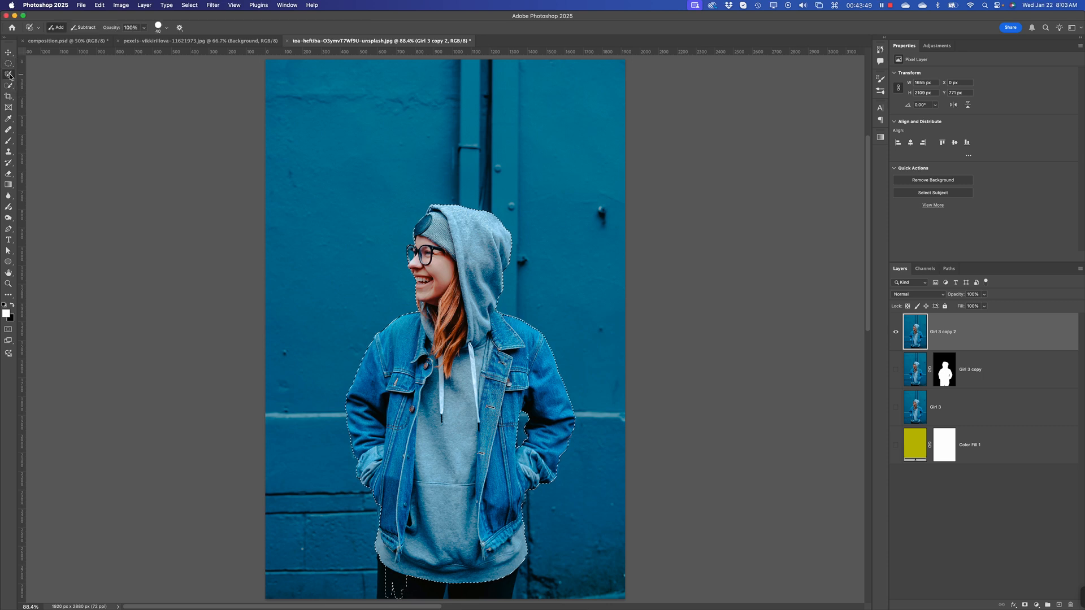
{"action": "right_click", "coordinate": [10, 76]}
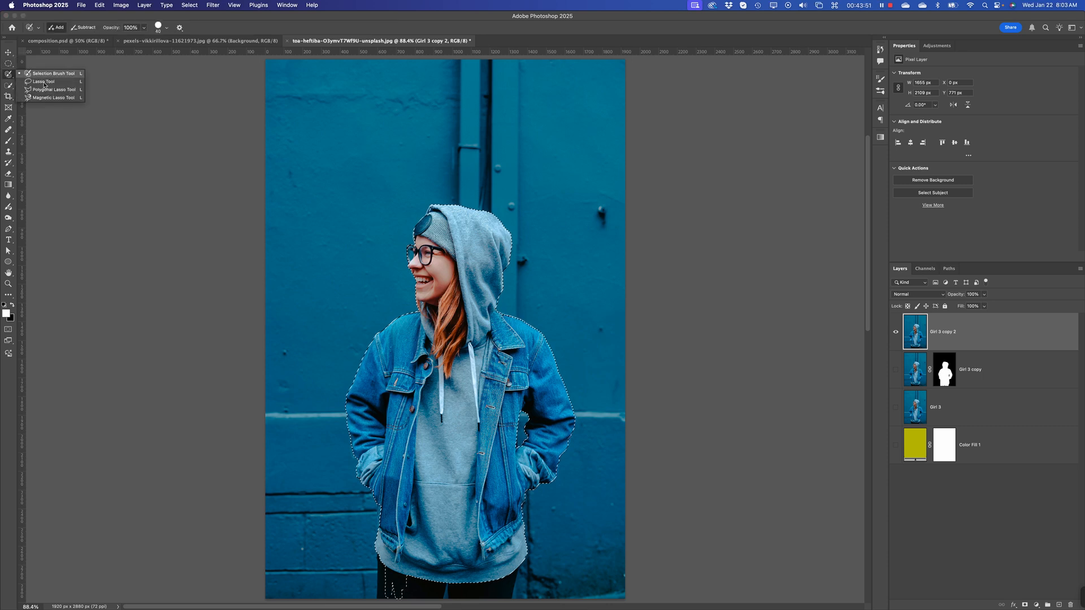
{"action": "left_click", "coordinate": [8, 86]}
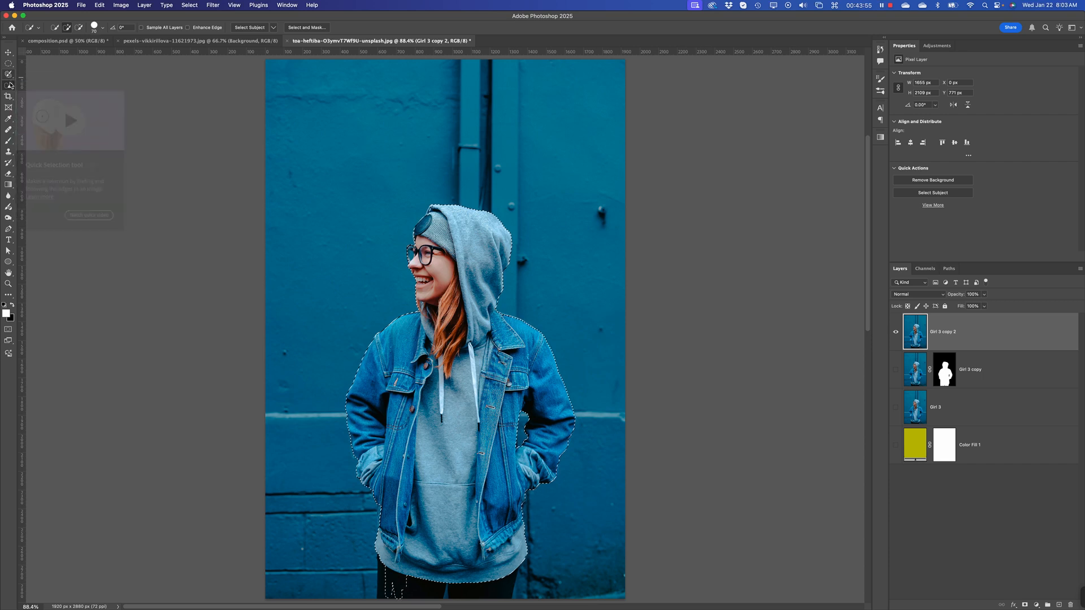
Step: Switch from Quick Selection to the Object Selection tool
{"action": "right_click", "coordinate": [9, 86]}
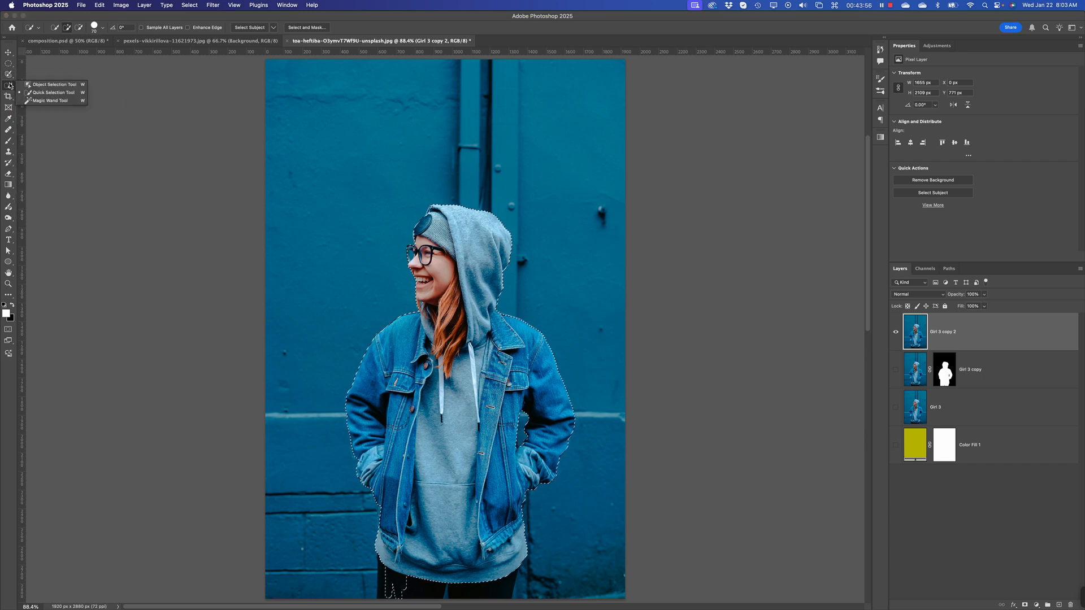
{"action": "left_click", "coordinate": [46, 85]}
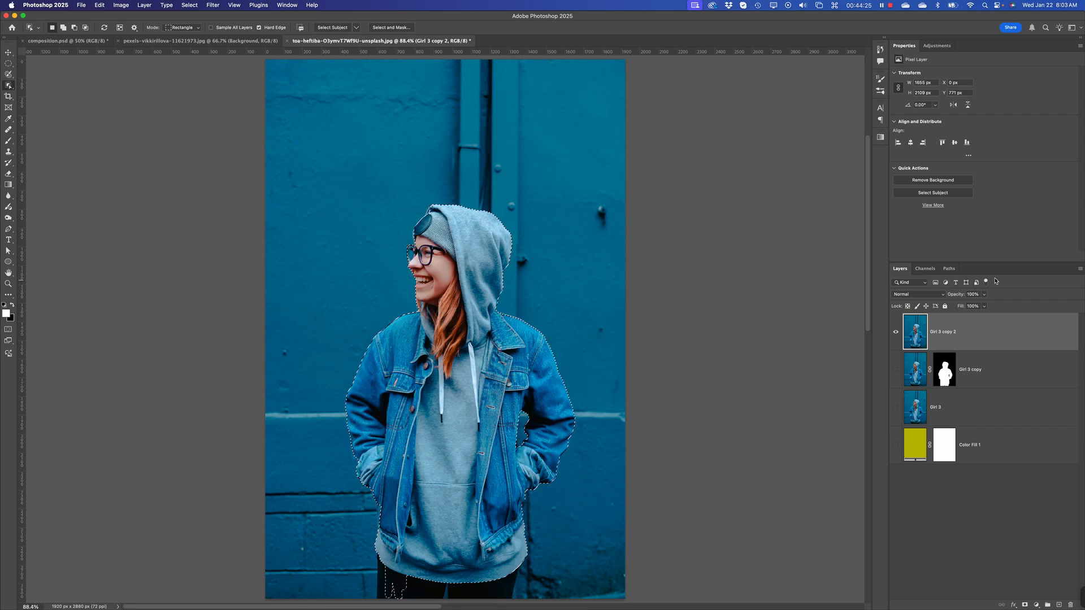
Step: Clear the selection around the girl and switch to the Pen tool with the document's paths displayed
{"action": "left_click", "coordinate": [954, 274]}
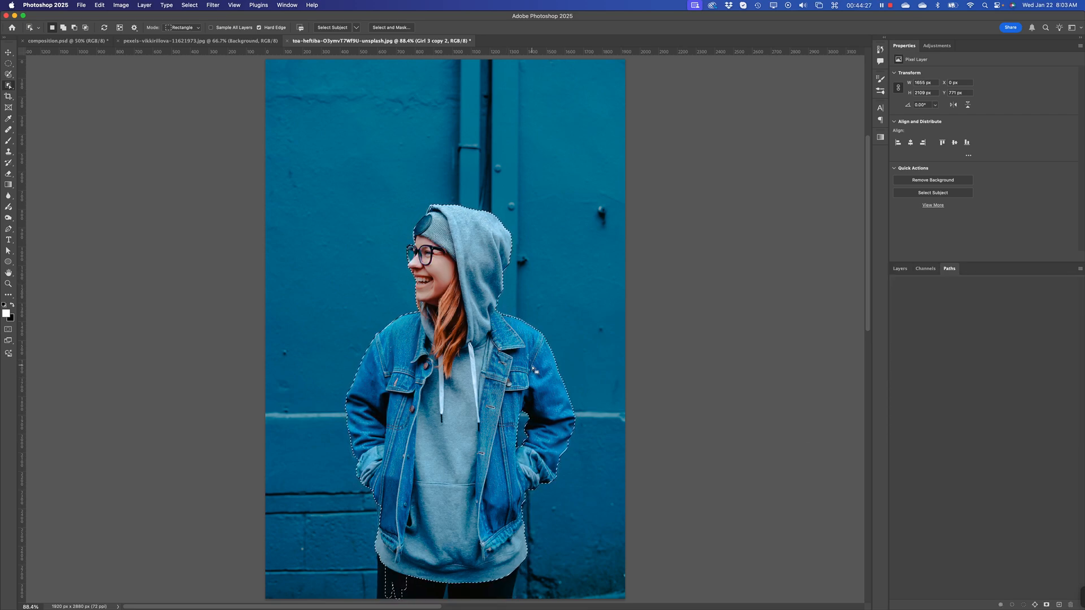
{"action": "key", "text": "super+d"}
{"action": "left_click", "coordinate": [9, 229]}
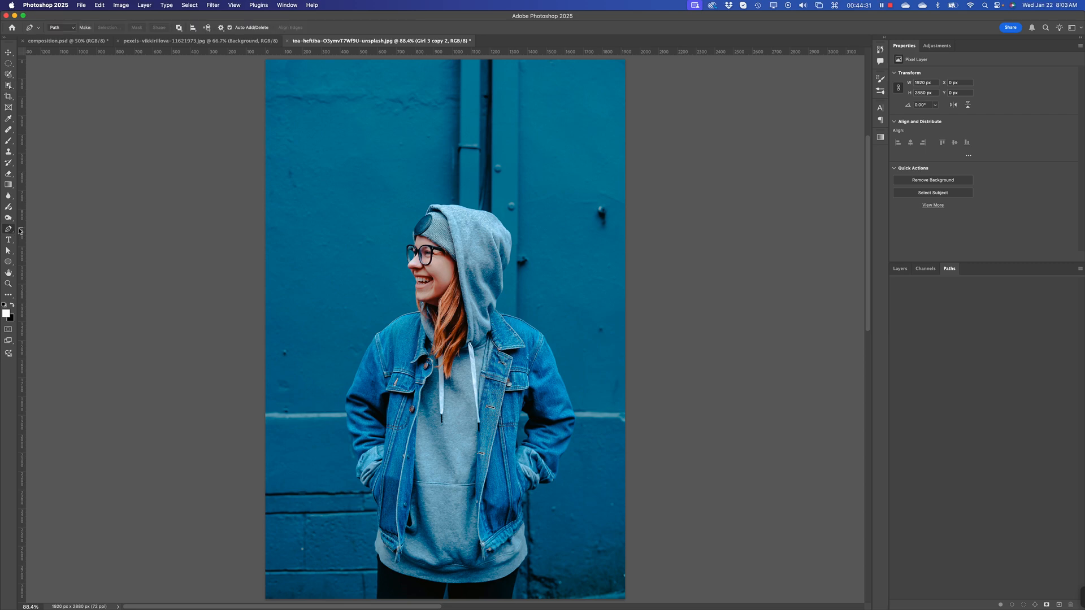
Step: Trace an open Pen path along the upper edge of the hood, from its back toward the front fold
{"action": "key", "text": "super+plus"}
{"action": "key", "text": "super+plus"}
{"action": "key", "text": "super+plus"}
{"action": "key", "text": "super+plus"}
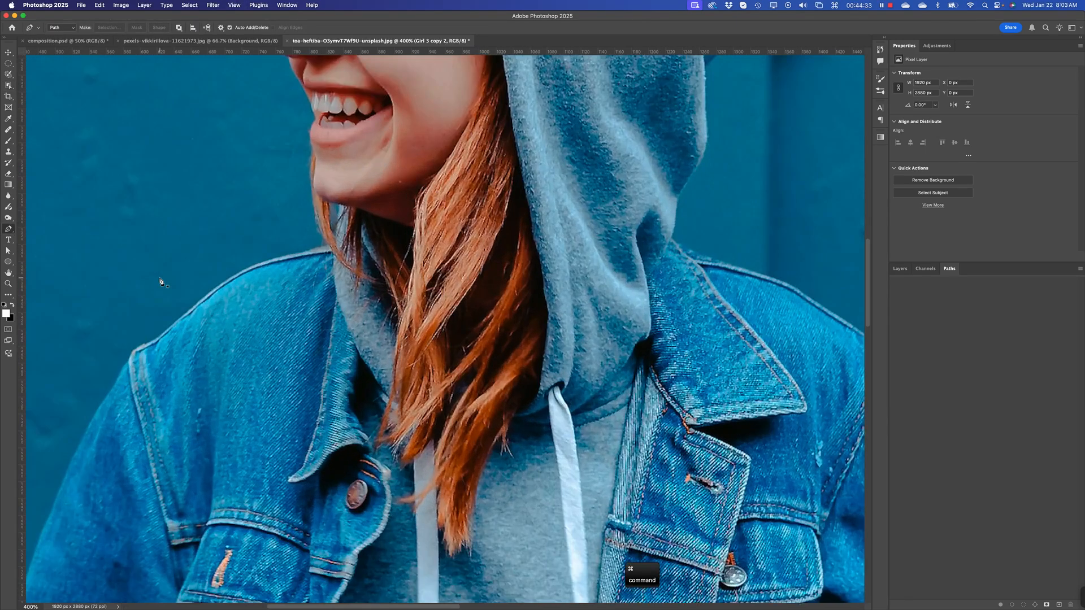
{"action": "scroll", "coordinate": [376, 148], "scroll_direction": "up", "scroll_amount": 10}
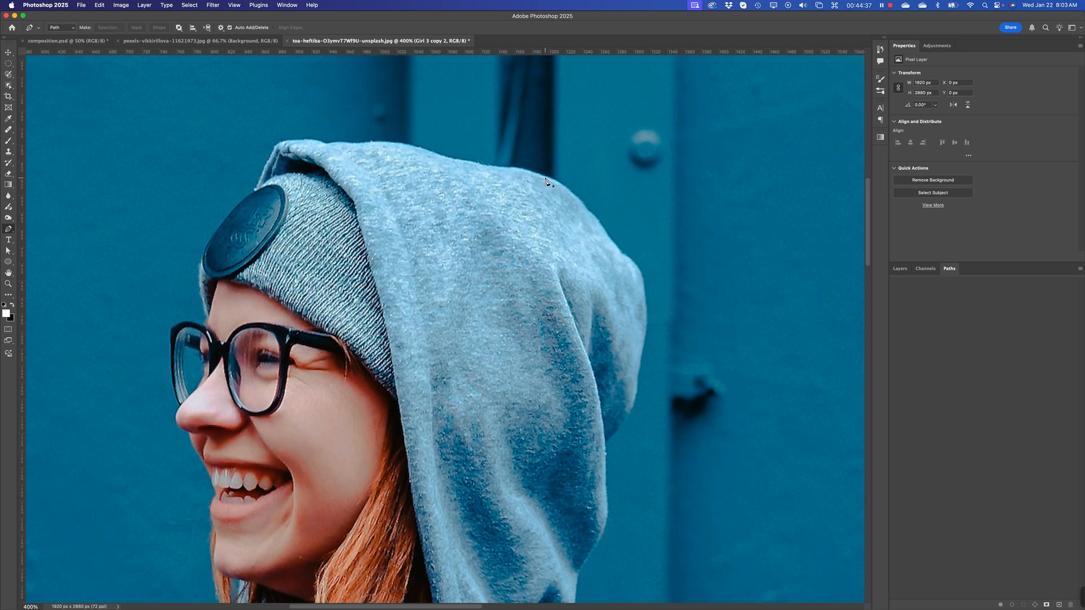
{"action": "left_click_drag", "start_coordinate": [519, 168], "coordinate": [518, 166]}
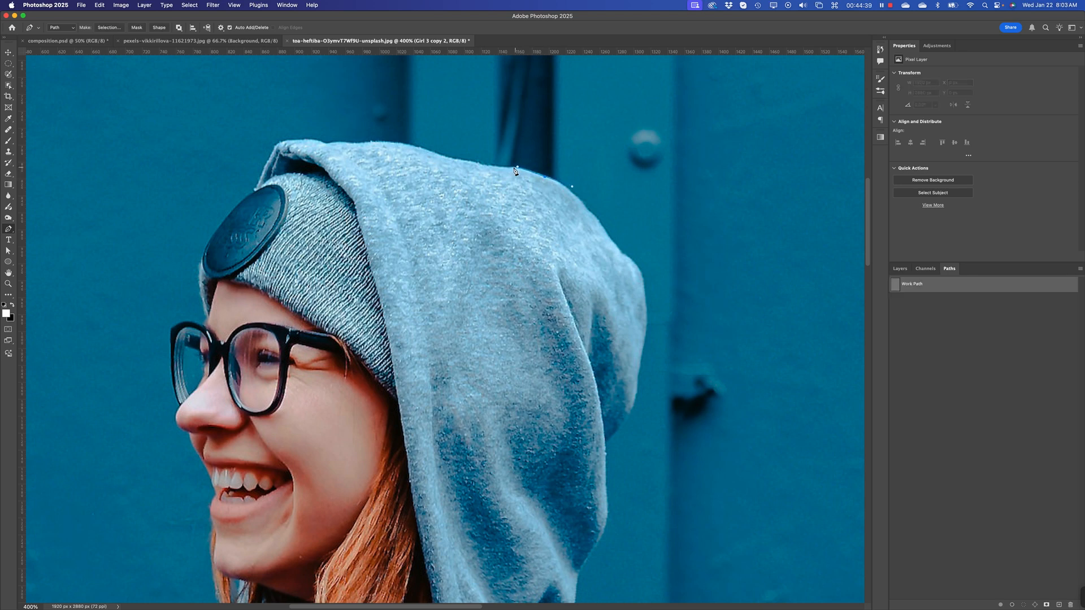
{"action": "left_click", "coordinate": [489, 168]}
{"action": "left_click", "coordinate": [418, 150]}
{"action": "left_click", "coordinate": [411, 145]}
{"action": "left_click", "coordinate": [370, 142]}
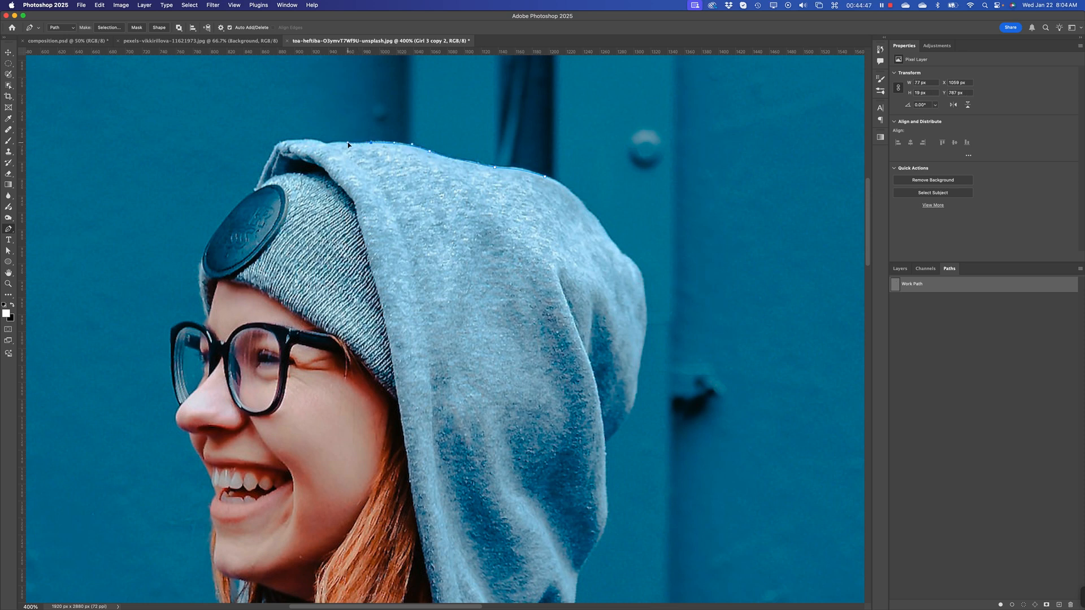
{"action": "left_click", "coordinate": [347, 143]}
{"action": "mouse_move", "coordinate": [325, 144]}
{"action": "left_mouse_down"}
{"action": "mouse_move", "coordinate": [311, 153]}
{"action": "mouse_move", "coordinate": [311, 138]}
{"action": "left_mouse_up"}
{"action": "key", "text": "alt"}
Step: Deselect the work path and the Girl 3 copy 2 layer
{"action": "key", "text": "super+minus"}
{"action": "key", "text": "super+minus"}
{"action": "key", "text": "super+minus"}
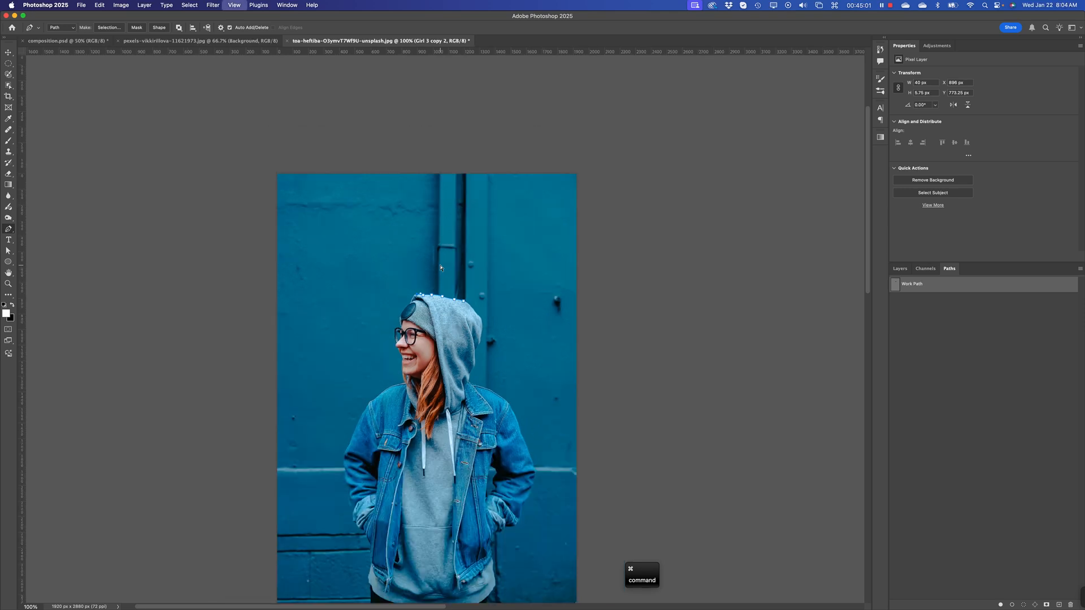
{"action": "key", "text": "super+minus"}
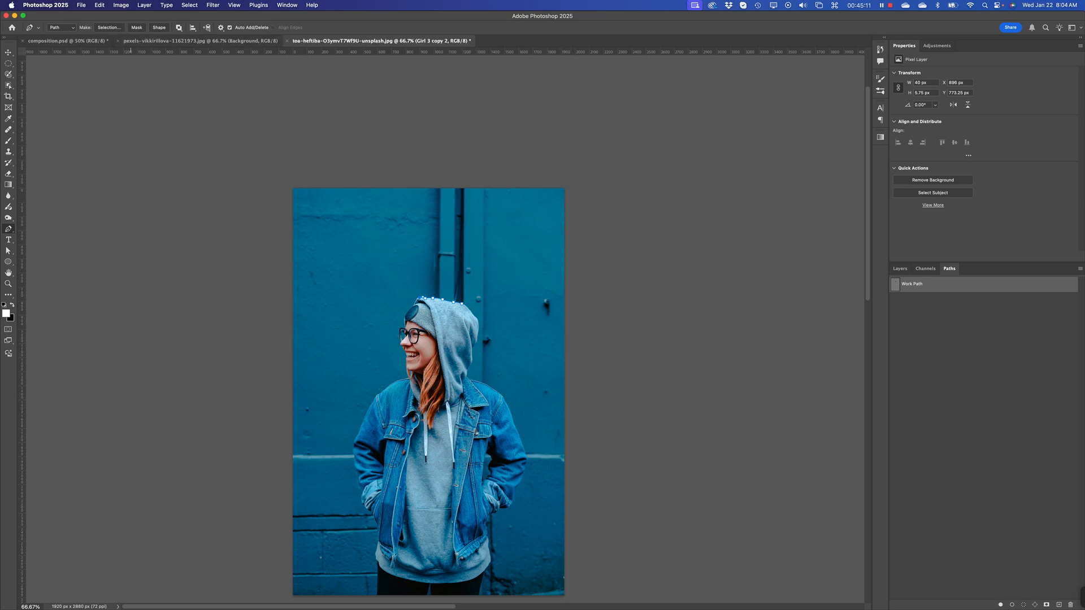
{"action": "left_click", "coordinate": [8, 53]}
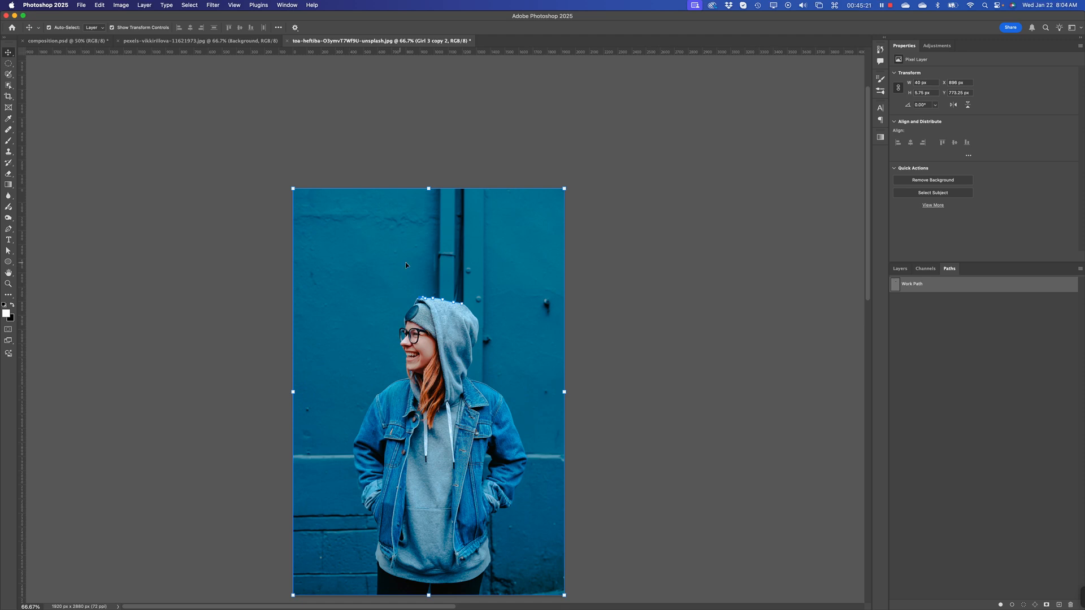
{"action": "left_click", "coordinate": [8, 63]}
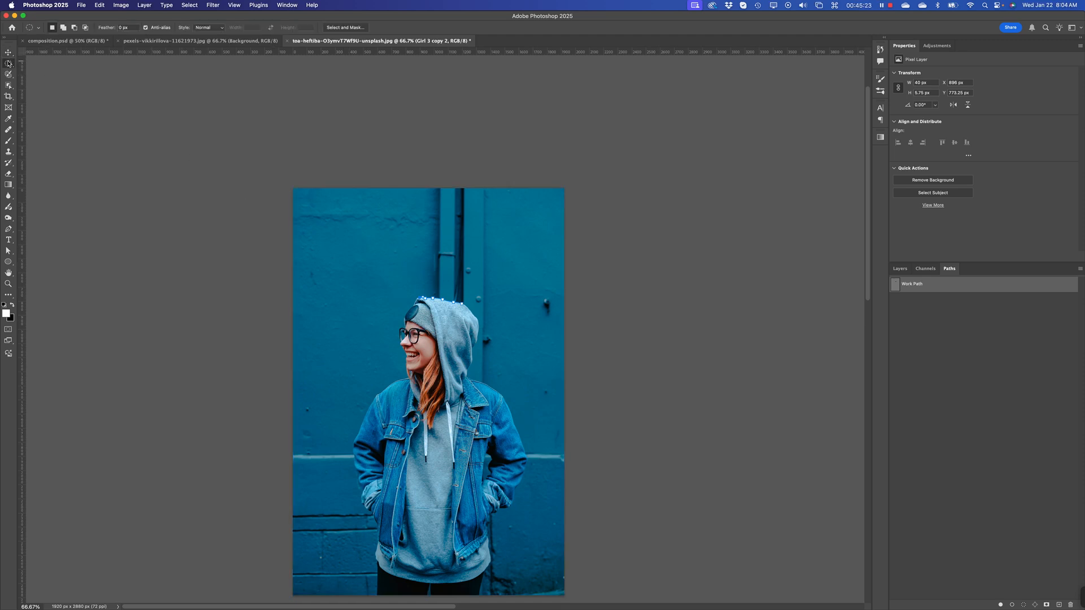
{"action": "left_click", "coordinate": [8, 52]}
{"action": "left_click", "coordinate": [939, 372]}
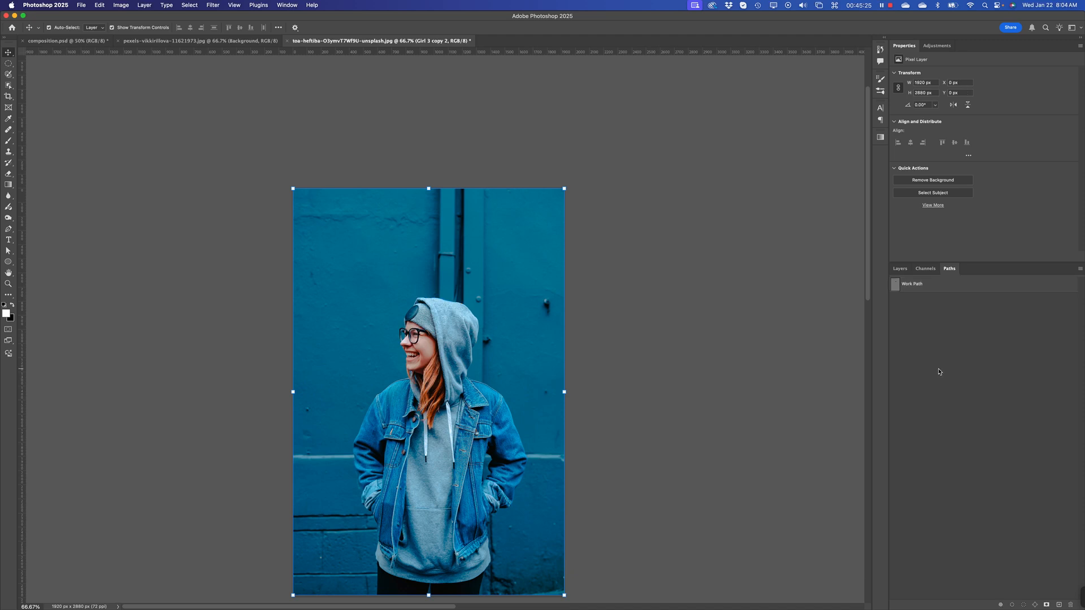
{"action": "left_click", "coordinate": [632, 407]}
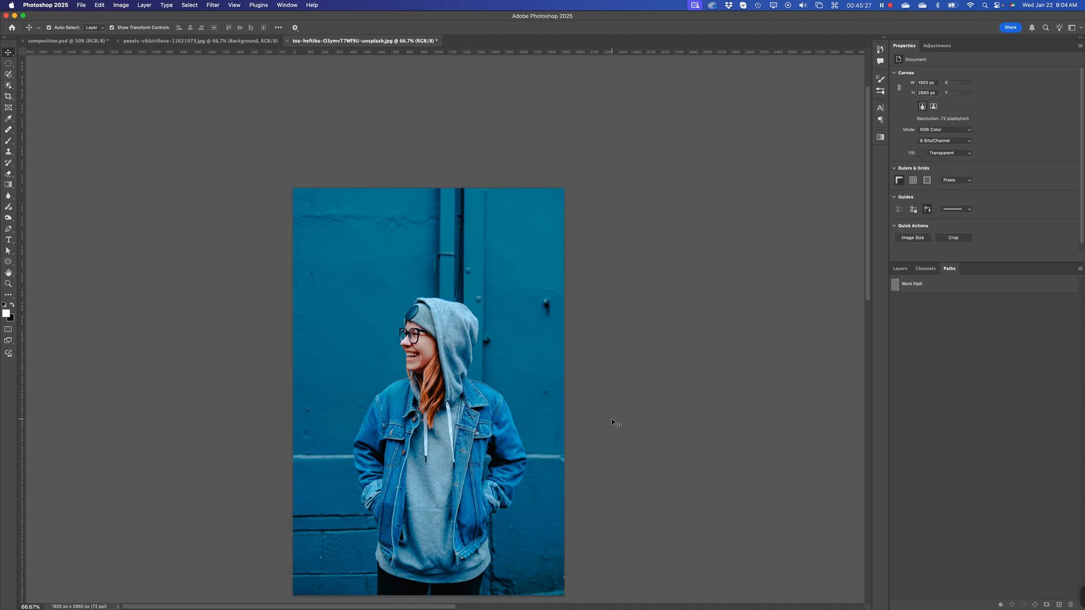
{"action": "left_click", "coordinate": [9, 230]}
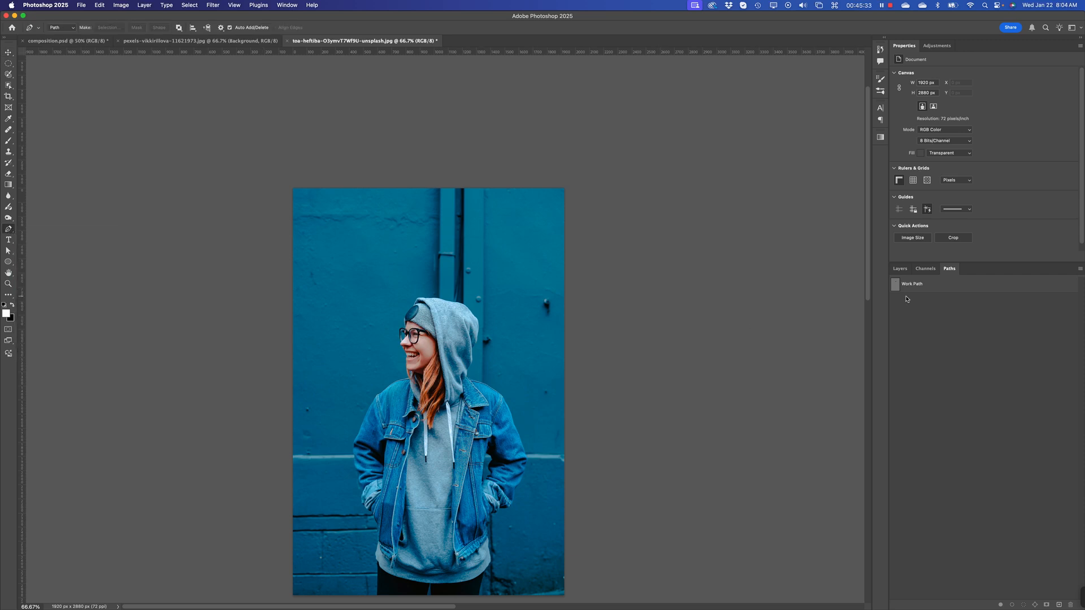
{"action": "key", "text": "super+equal"}
{"action": "key", "text": "super+equal"}
{"action": "key", "text": "super+equal"}
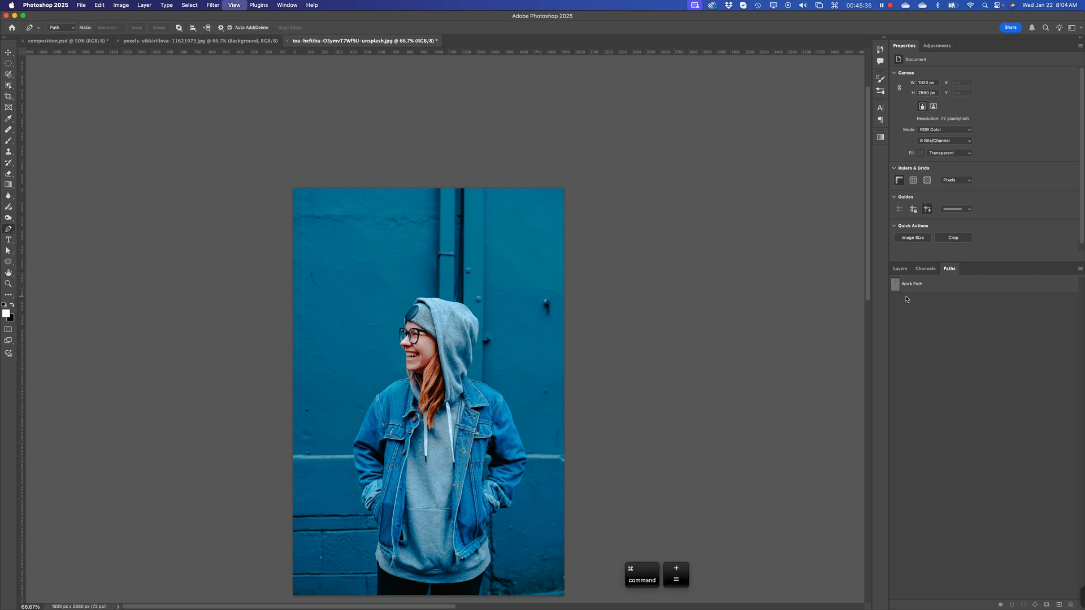
{"action": "key", "text": "space"}
{"action": "left_click_drag", "start_coordinate": [453, 436], "coordinate": [519, 186]}
{"action": "key", "text": "super+minus"}
{"action": "key", "text": "super+minus"}
{"action": "key", "text": "super+minus"}
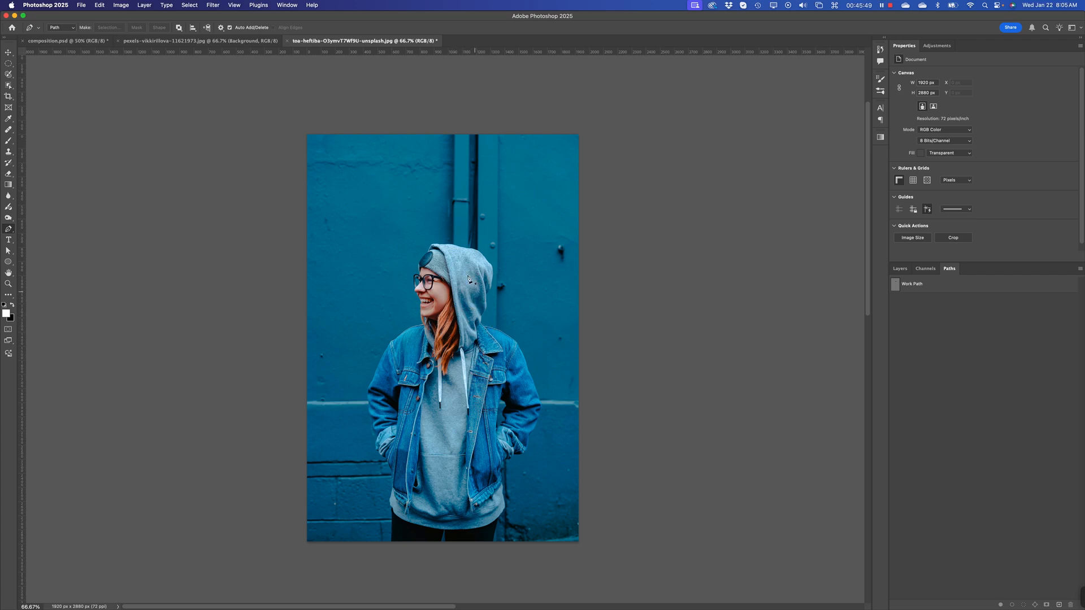
Step: Select and show the masked Girl 3 copy layer, and hide the Girl 3 copy 2 layer
{"action": "left_click", "coordinate": [899, 269]}
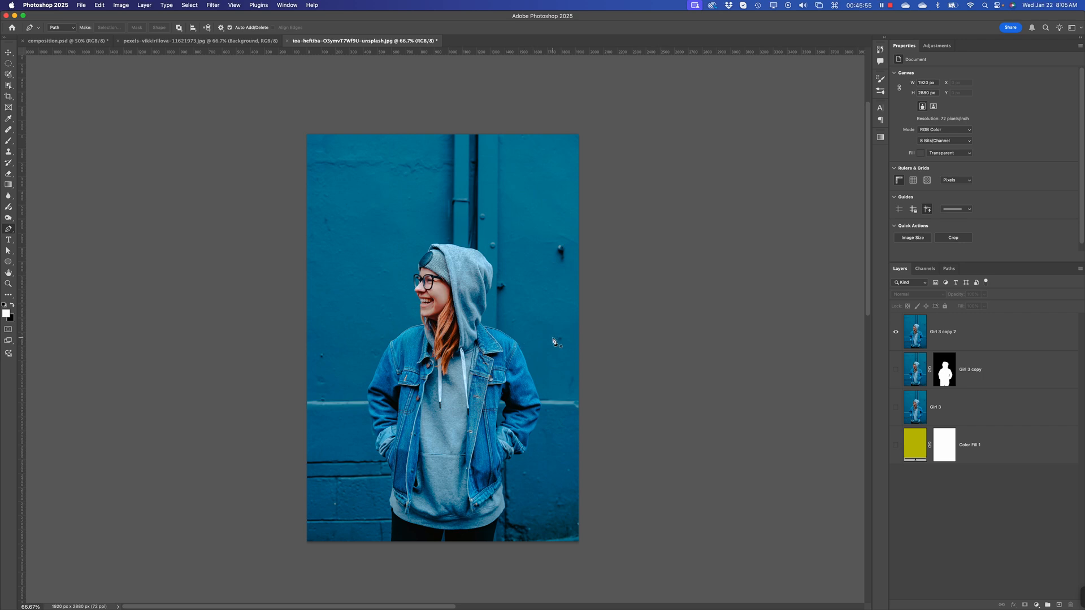
{"action": "left_click", "coordinate": [918, 375]}
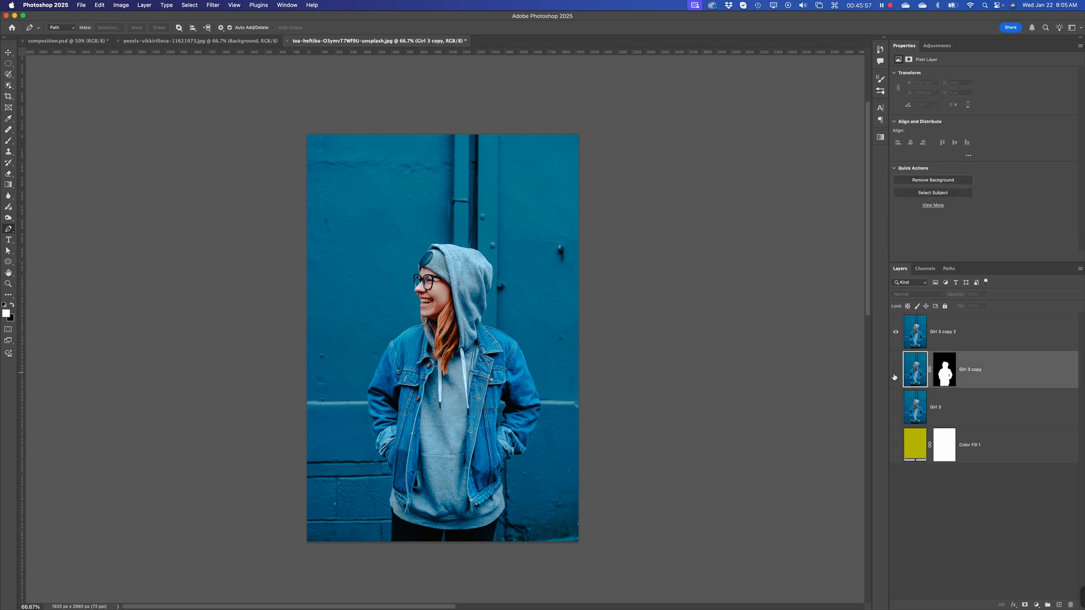
{"action": "left_click", "coordinate": [895, 371]}
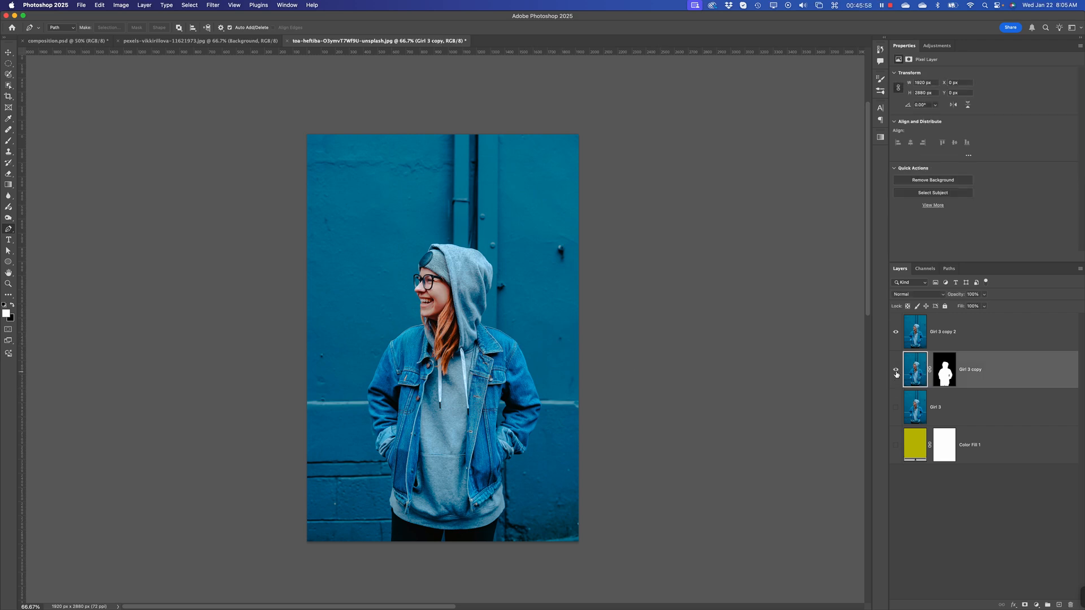
{"action": "left_click", "coordinate": [895, 333]}
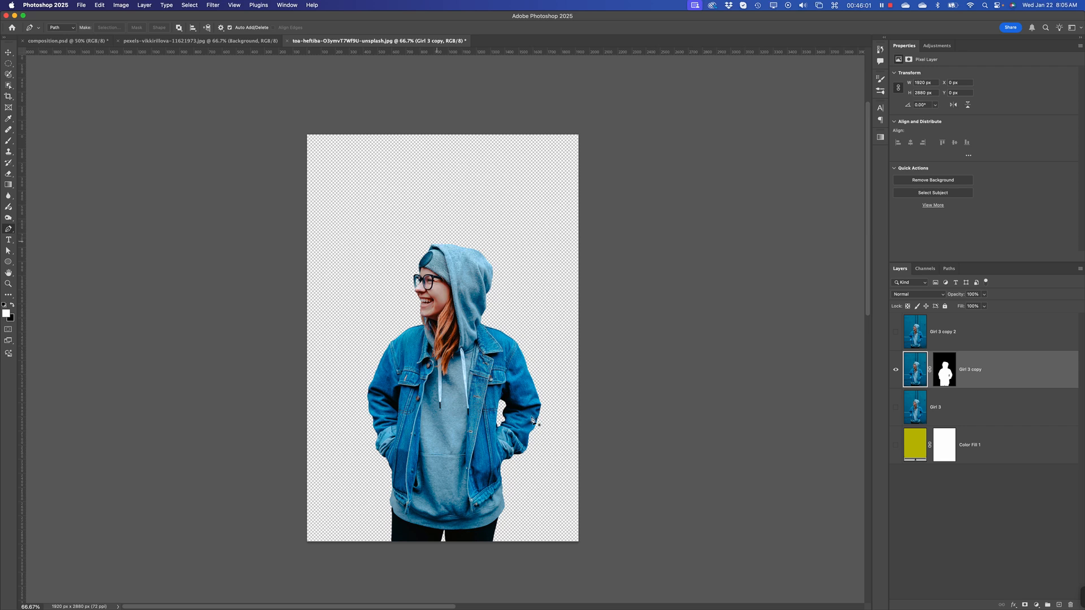
Step: Show the Girl 3 layer and add a Hue/Saturation adjustment layer above it with Hue set to -162
{"action": "left_click", "coordinate": [895, 408]}
{"action": "left_click", "coordinate": [915, 415]}
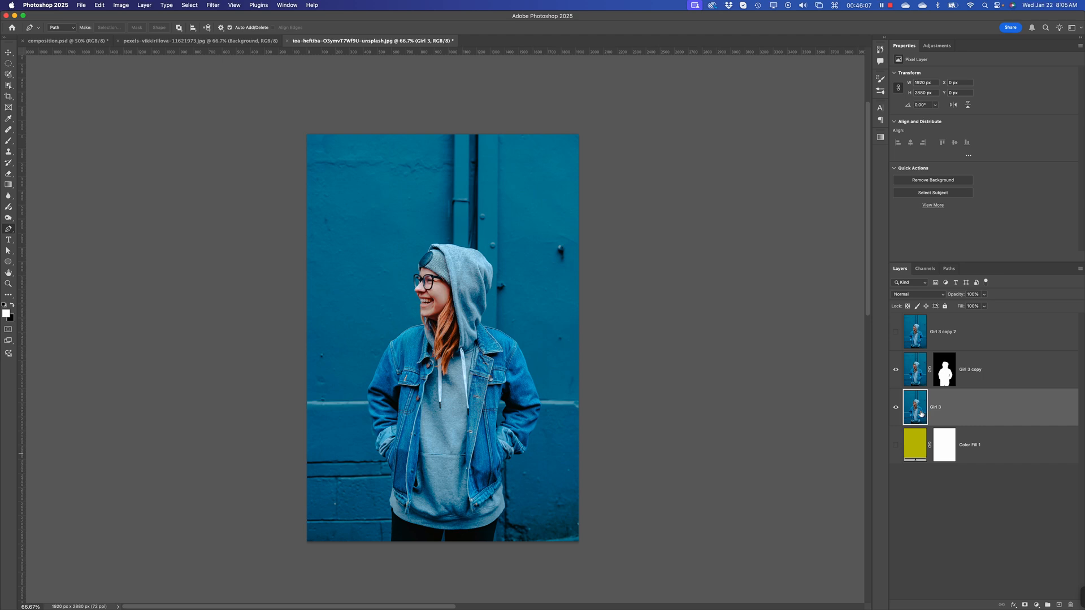
{"action": "left_click", "coordinate": [1036, 605]}
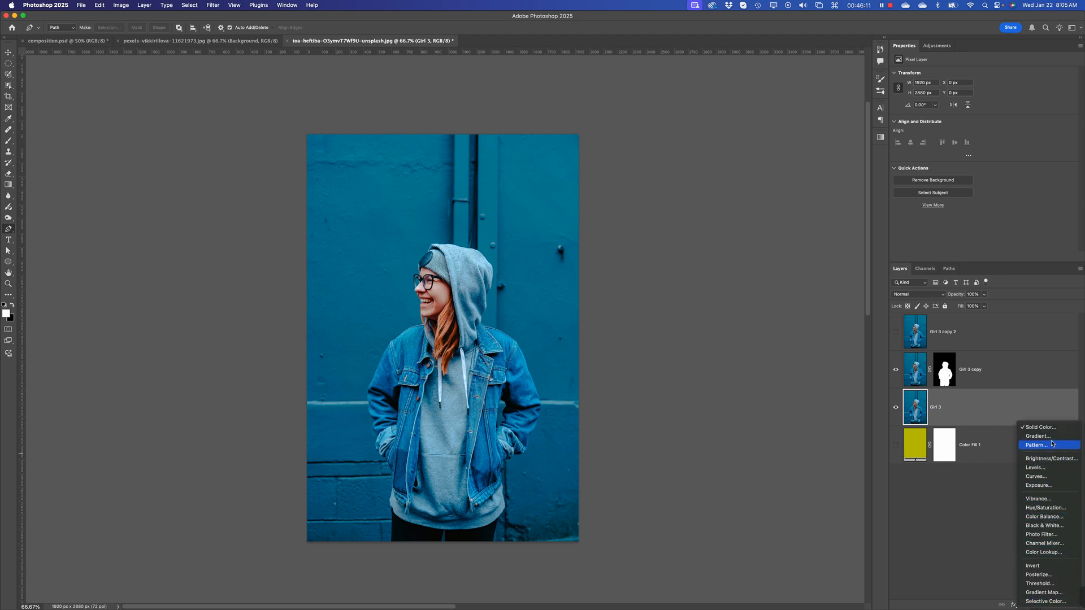
{"action": "left_click", "coordinate": [1054, 509]}
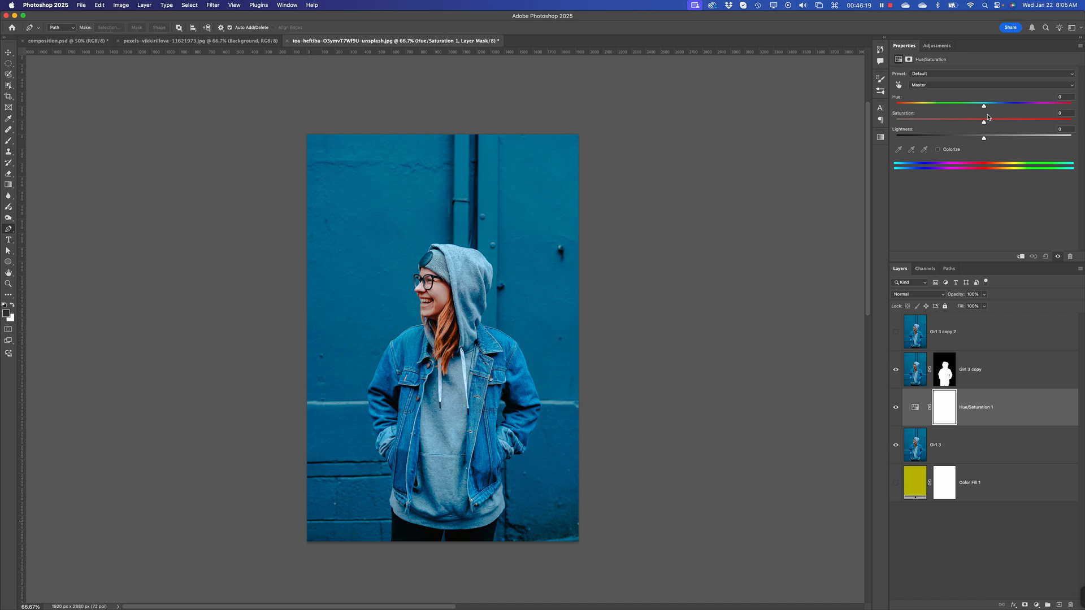
{"action": "left_click_drag", "start_coordinate": [983, 106], "coordinate": [903, 113]}
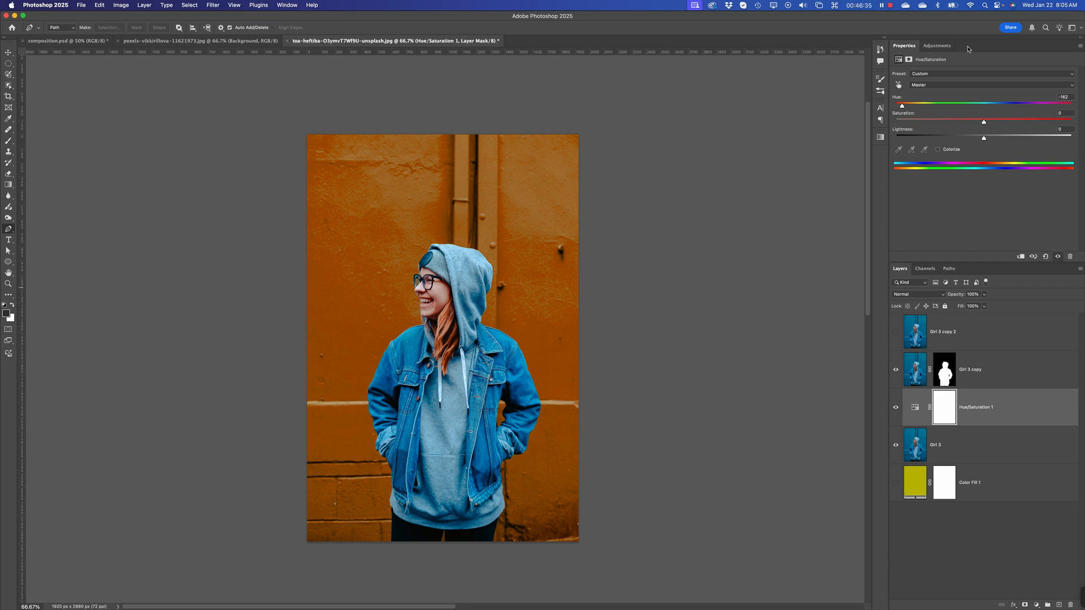
Step: Examine the cutout's edges around the face, hood, jacket and sleeves up close against the recolored wall
{"action": "key", "text": "super+plus"}
{"action": "key", "text": "super+plus"}
{"action": "key", "text": "super+plus"}
{"action": "key", "text": "super+plus"}
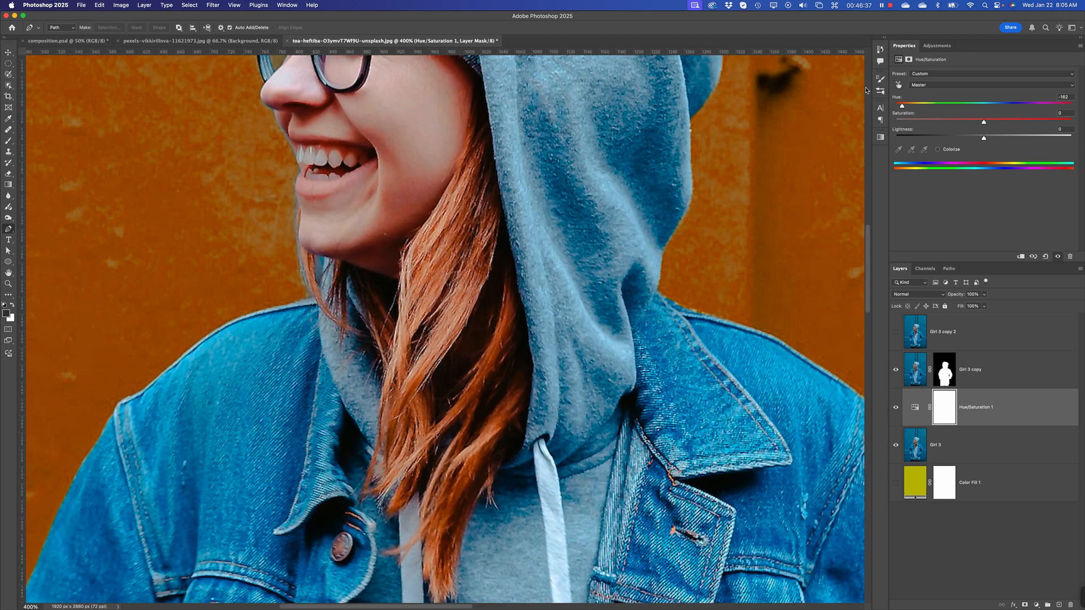
{"action": "left_click_drag", "start_coordinate": [687, 158], "coordinate": [695, 409]}
{"action": "left_click_drag", "start_coordinate": [437, 408], "coordinate": [532, 252]}
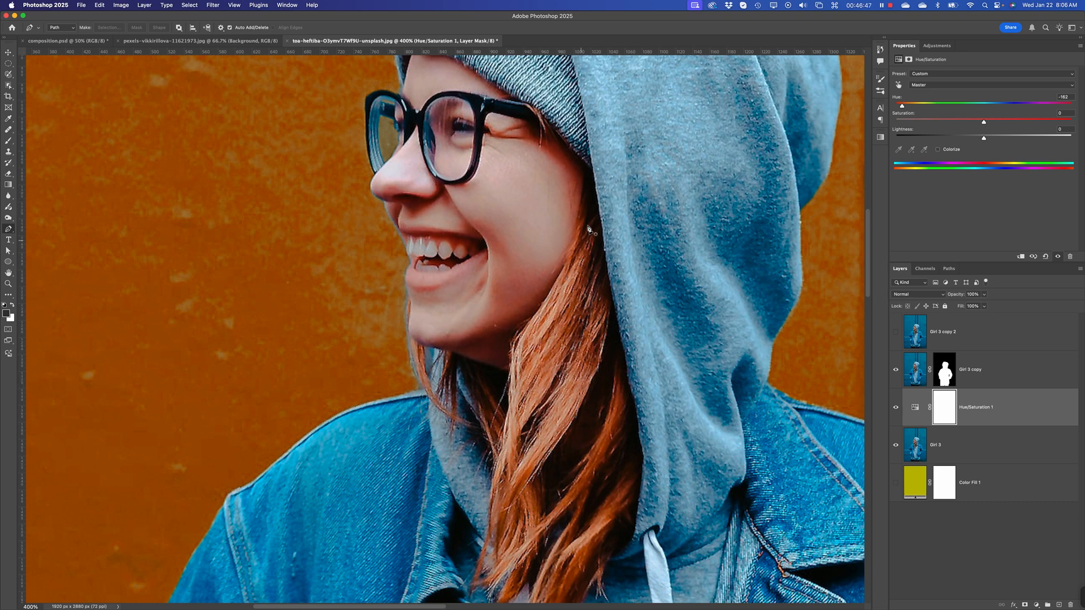
{"action": "scroll", "coordinate": [587, 229], "scroll_direction": "up", "scroll_amount": 3}
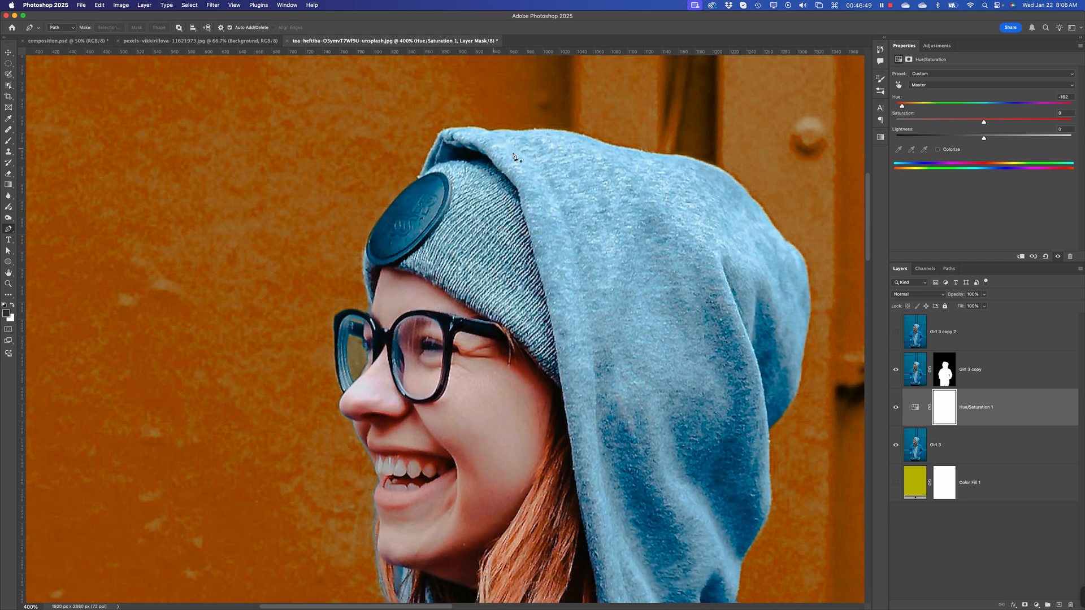
{"action": "left_click_drag", "start_coordinate": [703, 400], "coordinate": [543, 252]}
{"action": "left_click_drag", "start_coordinate": [523, 505], "coordinate": [678, 147]}
{"action": "left_click_drag", "start_coordinate": [340, 381], "coordinate": [518, 260]}
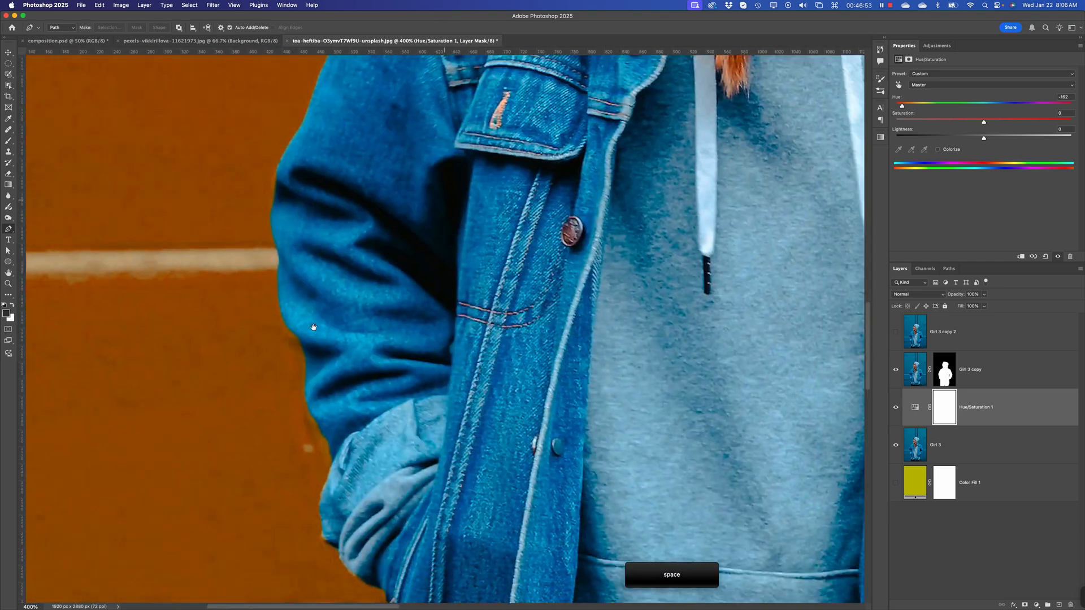
{"action": "left_click_drag", "start_coordinate": [531, 423], "coordinate": [208, 446]}
{"action": "key", "text": "super+1"}
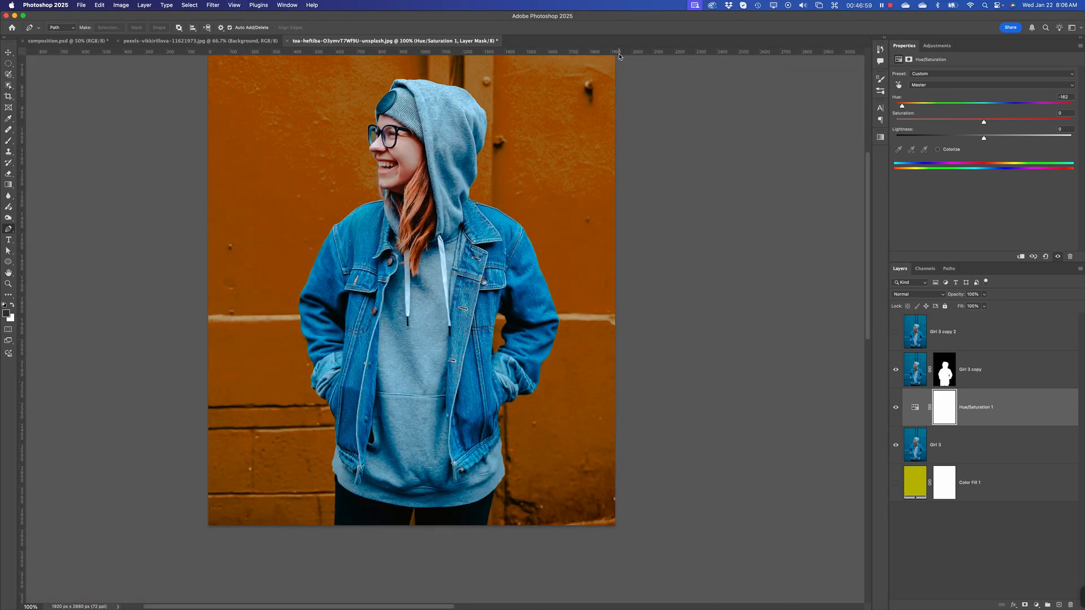
{"action": "key", "text": "space"}
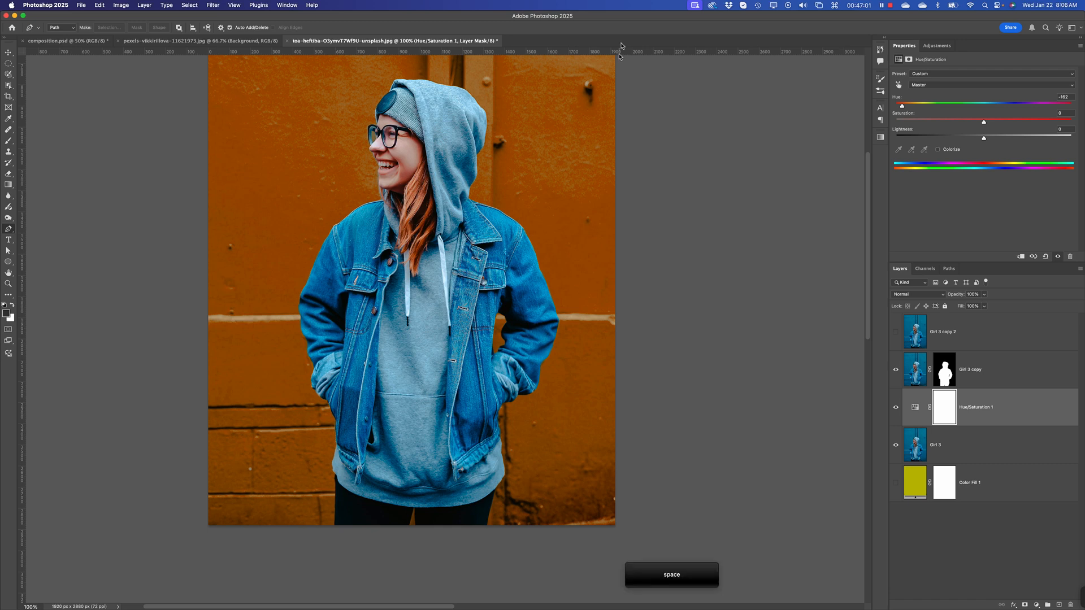
{"action": "left_click_drag", "start_coordinate": [431, 312], "coordinate": [445, 349]}
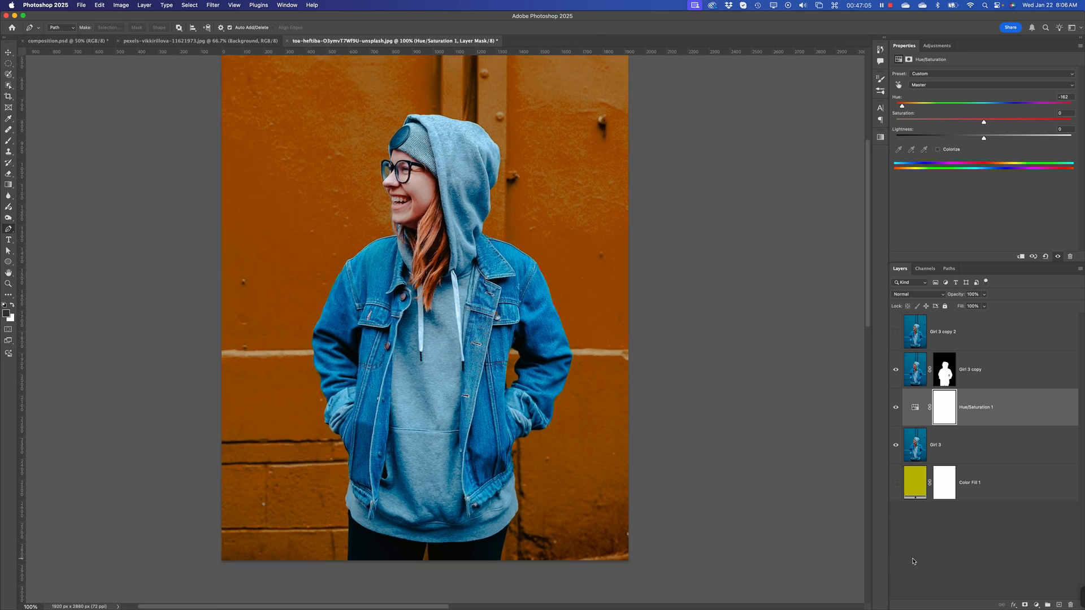
Step: Select the layer mask of the Hue/Saturation 1 adjustment layer for editing
{"action": "key", "text": "alt"}
{"action": "left_click", "coordinate": [960, 543]}
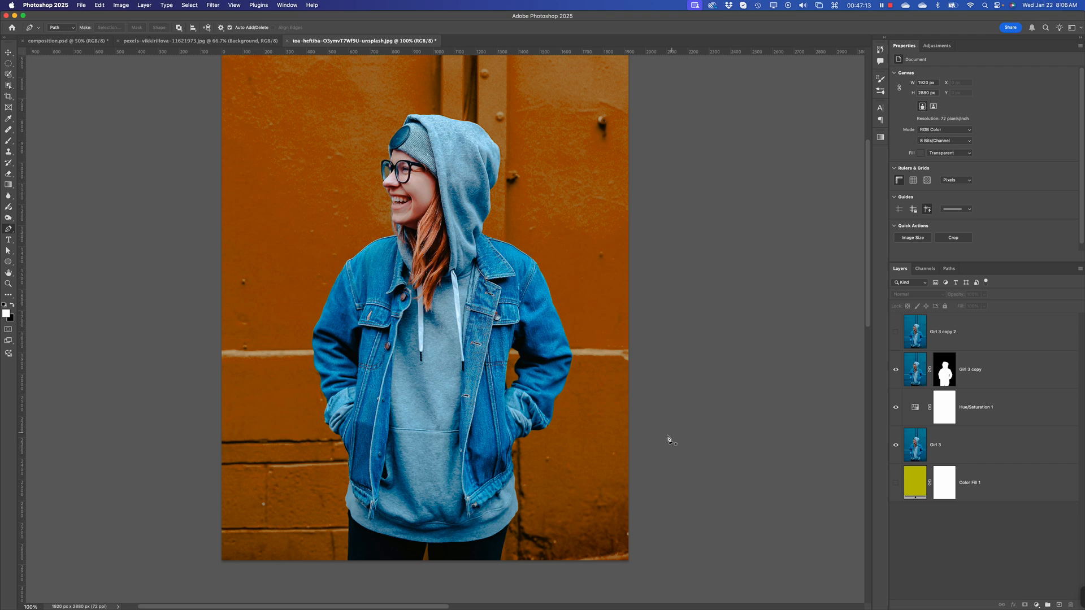
{"action": "left_click", "coordinate": [950, 402]}
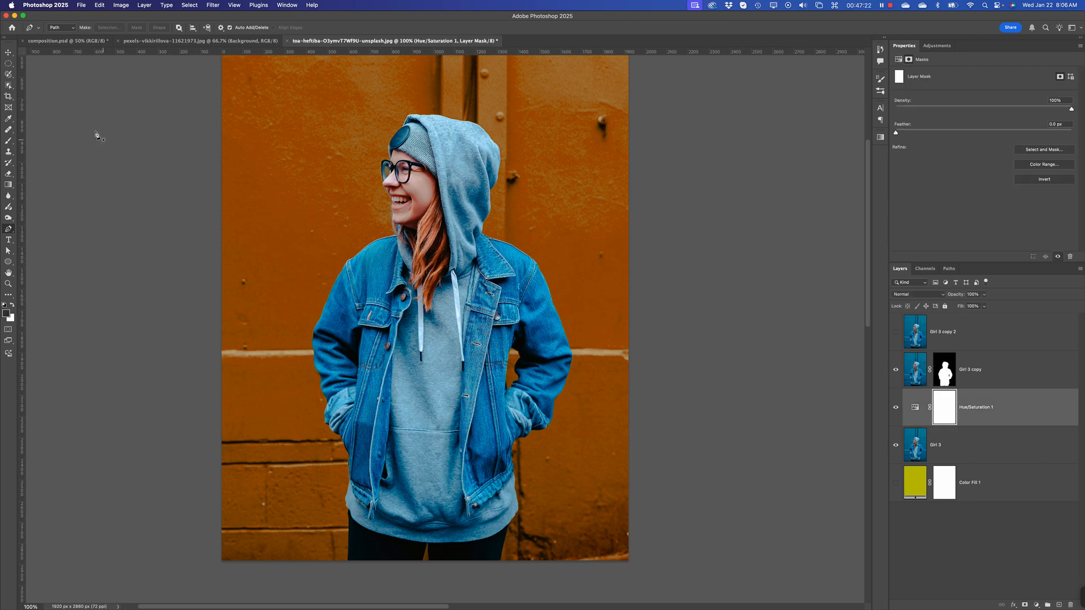
{"action": "left_click", "coordinate": [7, 135]}
{"action": "right_click", "coordinate": [493, 278]}
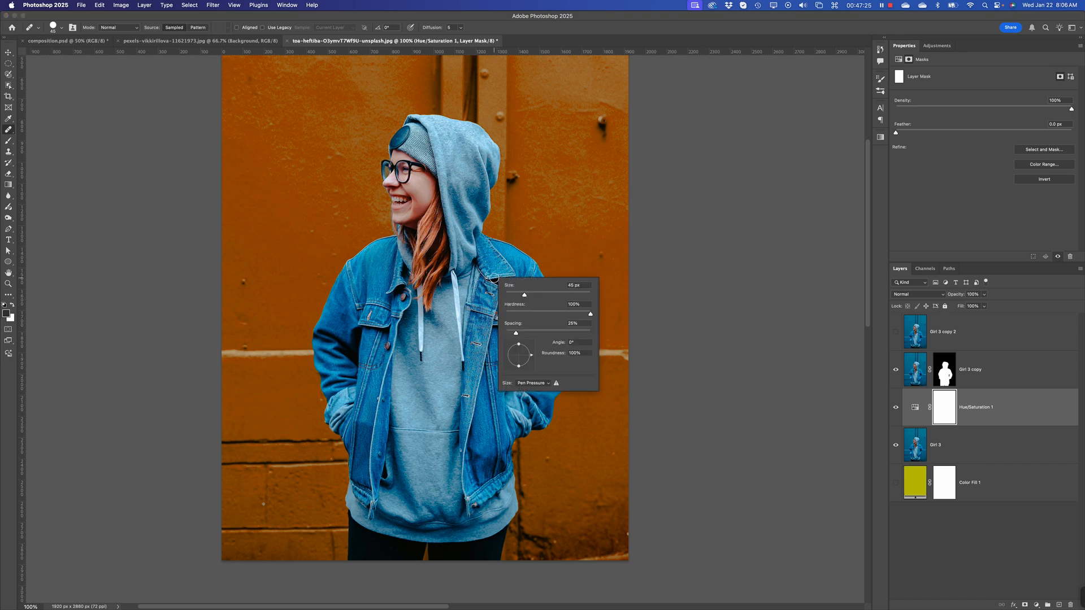
{"action": "left_click", "coordinate": [552, 294]}
{"action": "left_click", "coordinate": [438, 365]}
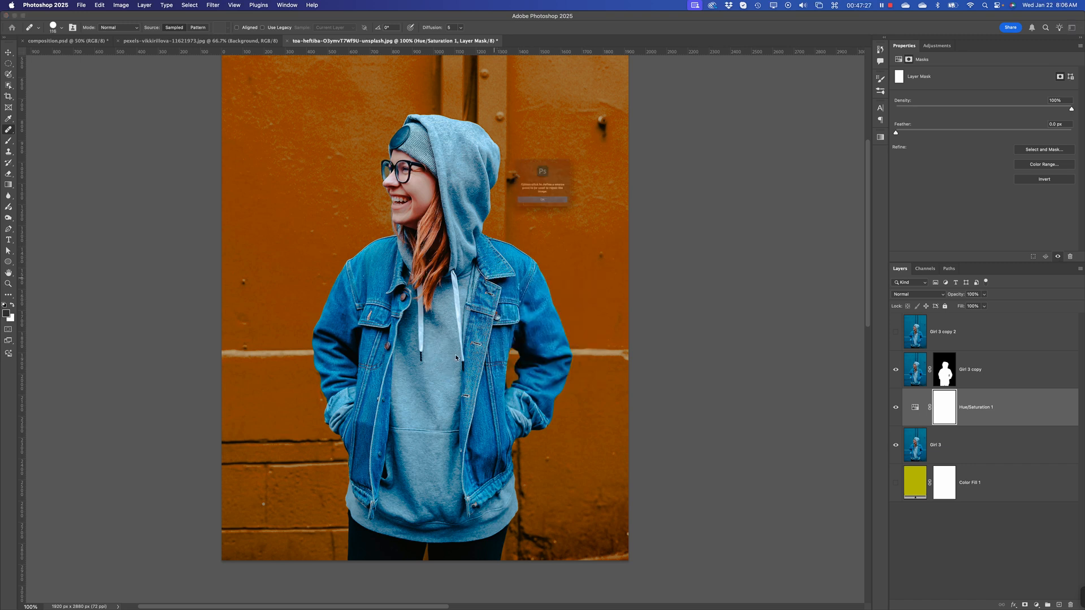
{"action": "left_click", "coordinate": [535, 218]}
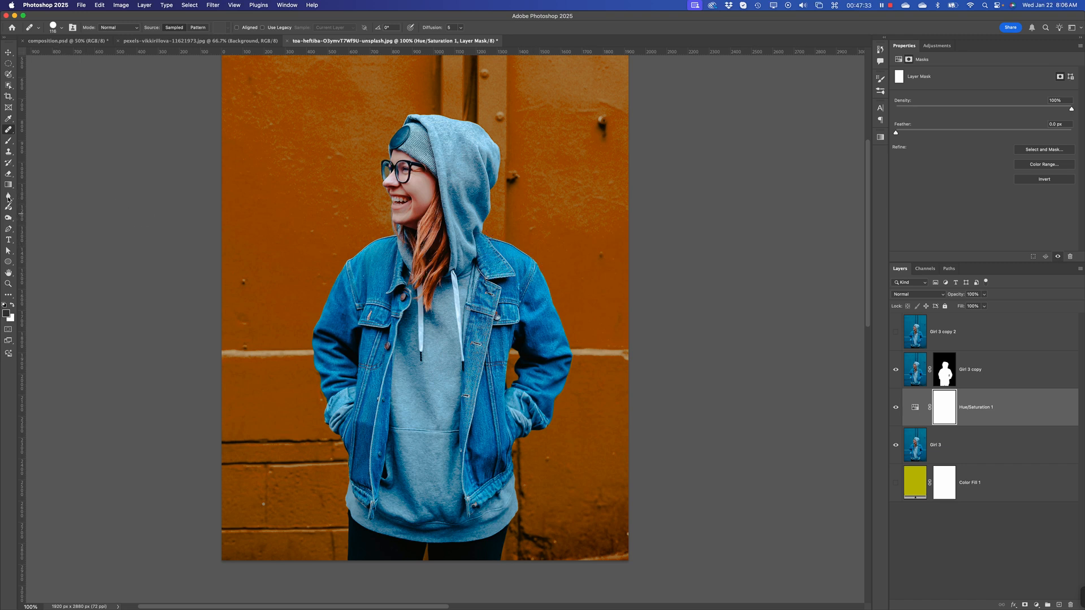
Step: Paint black across the lower wall on the Hue/Saturation mask with a soft round brush of about 492 px and 0% hardness
{"action": "left_click", "coordinate": [9, 141]}
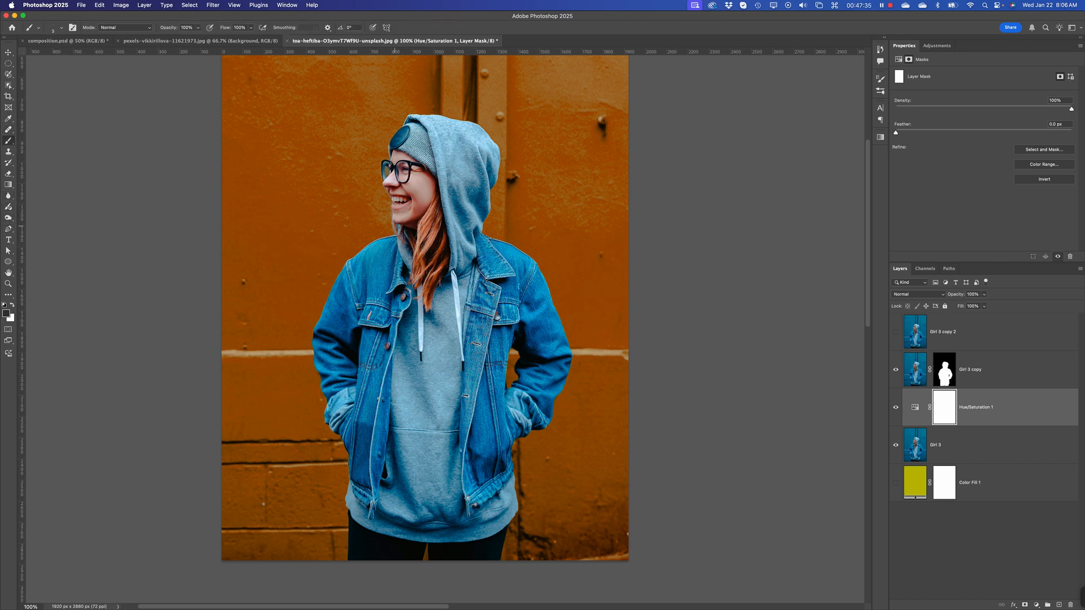
{"action": "right_click", "coordinate": [286, 263]}
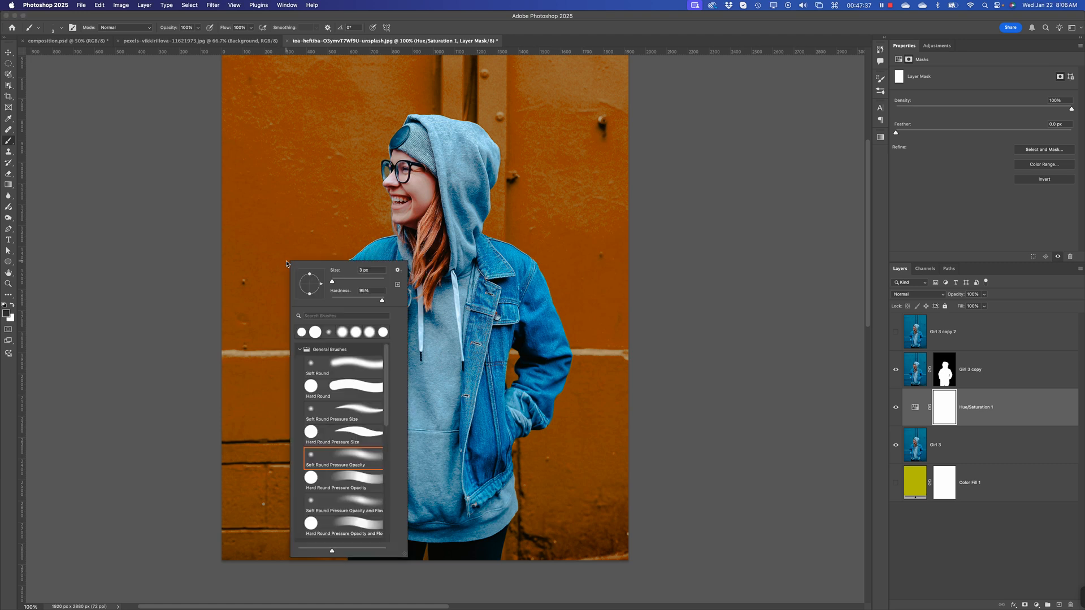
{"action": "mouse_move", "coordinate": [342, 282]}
{"action": "left_mouse_down"}
{"action": "mouse_move", "coordinate": [362, 282]}
{"action": "mouse_move", "coordinate": [318, 299]}
{"action": "mouse_move", "coordinate": [368, 283]}
{"action": "left_mouse_up"}
{"action": "left_click", "coordinate": [354, 299]}
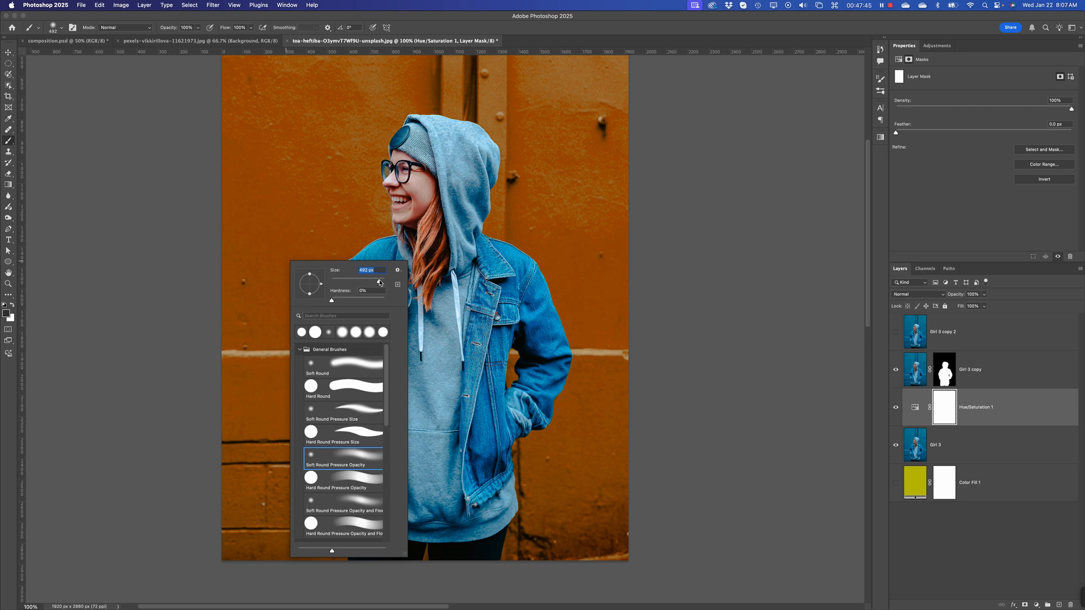
{"action": "left_click", "coordinate": [722, 449]}
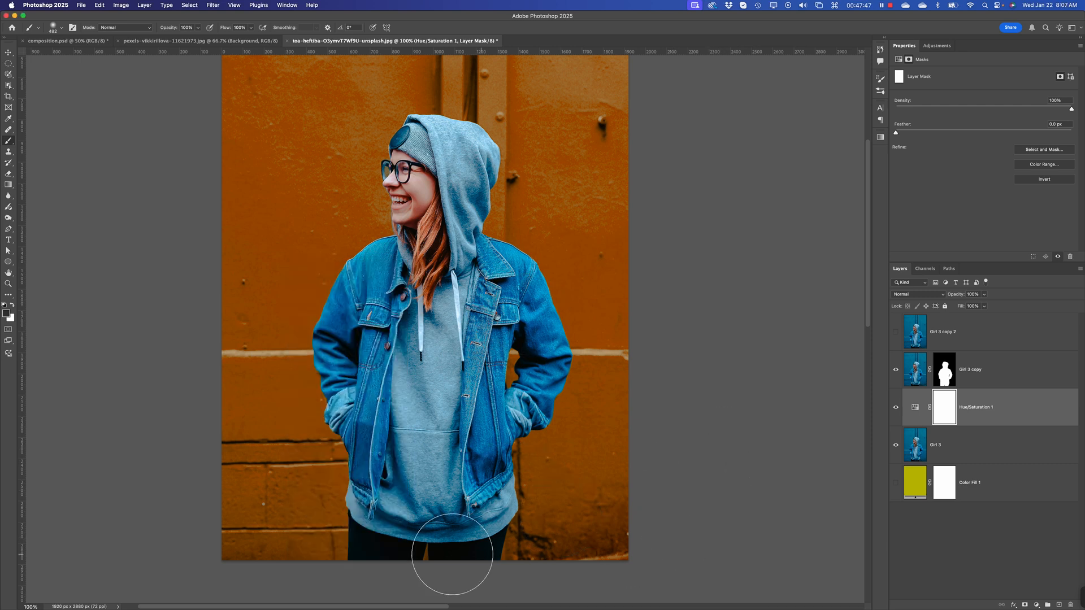
{"action": "left_click_drag", "start_coordinate": [271, 552], "coordinate": [752, 562]}
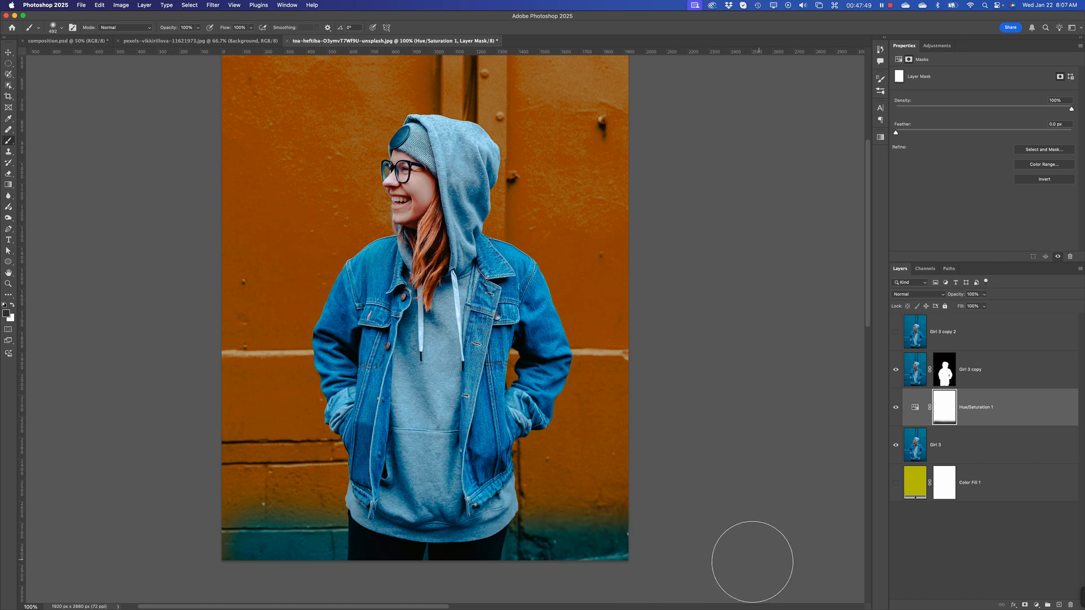
{"action": "mouse_move", "coordinate": [671, 516]}
{"action": "left_mouse_down"}
{"action": "mouse_move", "coordinate": [485, 526]}
{"action": "mouse_move", "coordinate": [135, 513]}
{"action": "mouse_move", "coordinate": [244, 484]}
{"action": "mouse_move", "coordinate": [704, 486]}
{"action": "mouse_move", "coordinate": [677, 489]}
{"action": "left_mouse_up"}
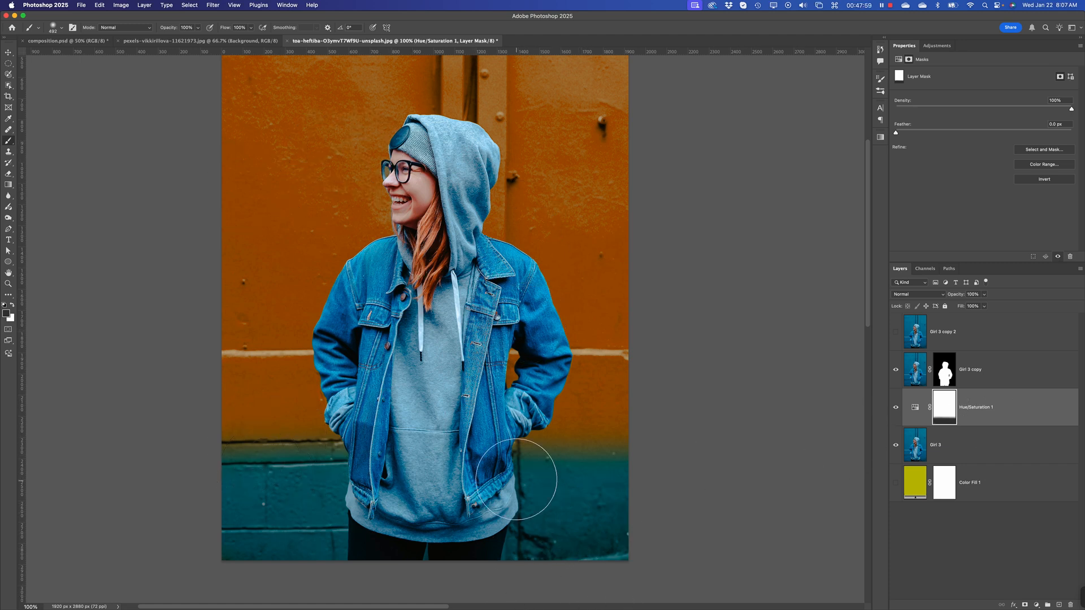
Step: Soften the color transition on the Hue/Saturation mask with a much larger black brush around the lower wall, and deselect the layer
{"action": "right_click", "coordinate": [600, 451]}
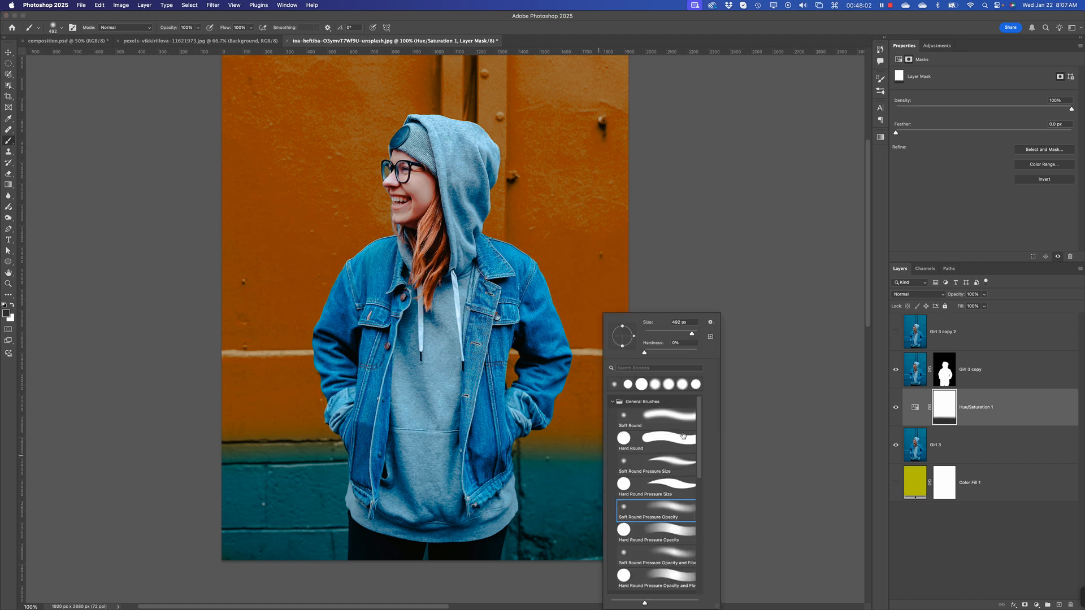
{"action": "left_click", "coordinate": [695, 334]}
{"action": "left_click", "coordinate": [163, 497]}
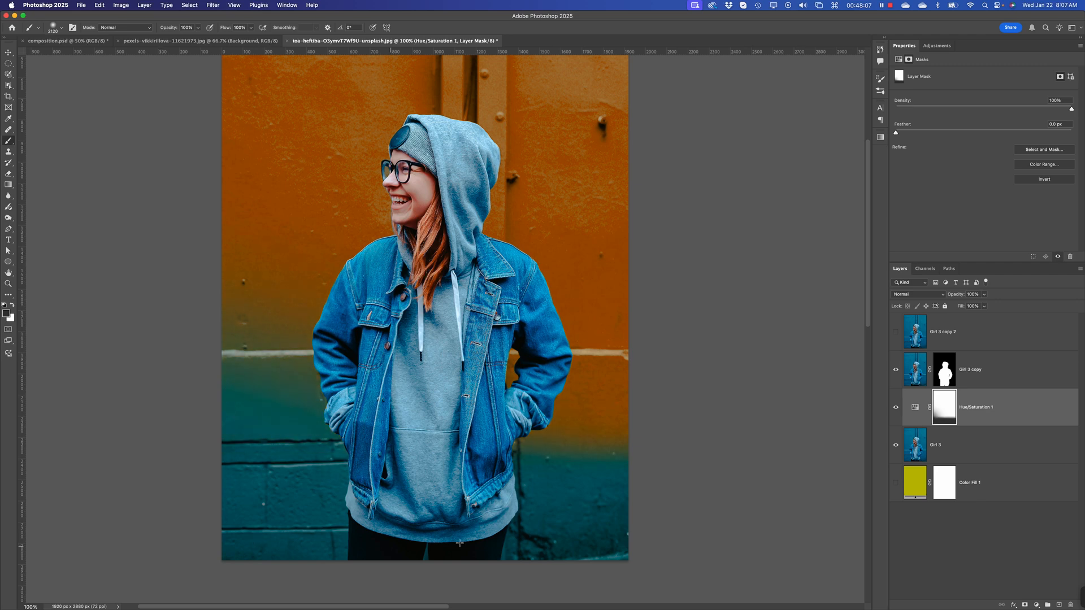
{"action": "left_click", "coordinate": [716, 547]}
{"action": "left_click_drag", "start_coordinate": [713, 295], "coordinate": [681, 363]}
{"action": "key", "text": "super+minus"}
{"action": "key", "text": "super+minus"}
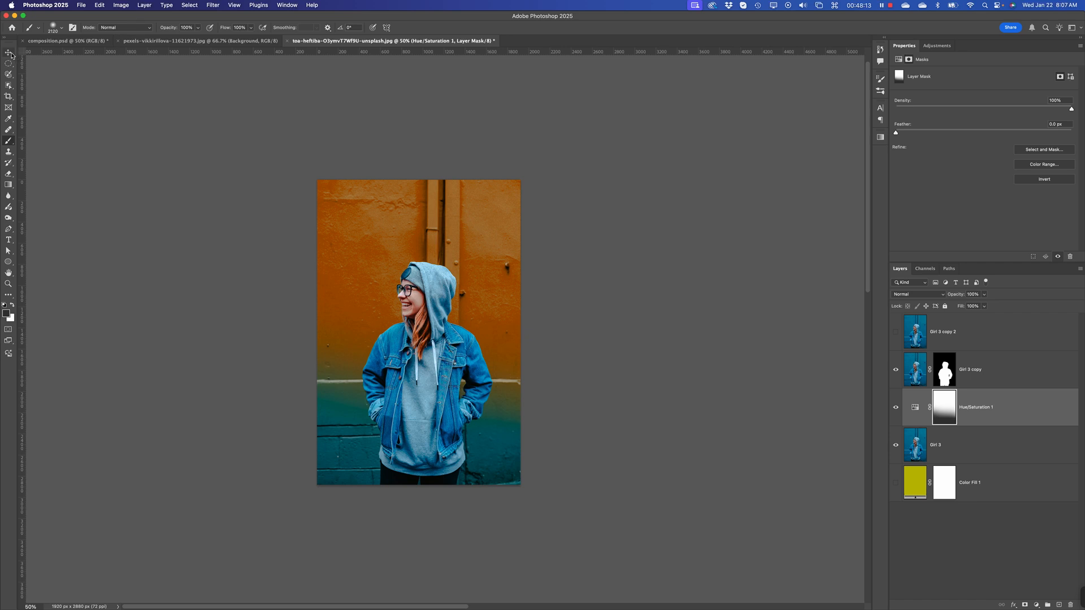
{"action": "key", "text": "v"}
{"action": "left_click", "coordinate": [652, 318]}
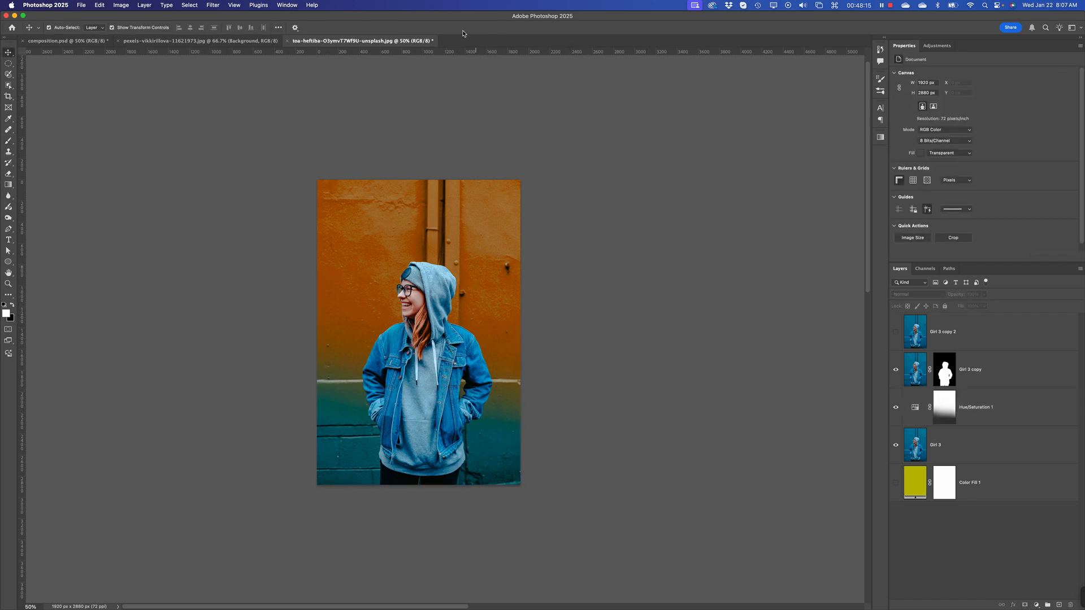